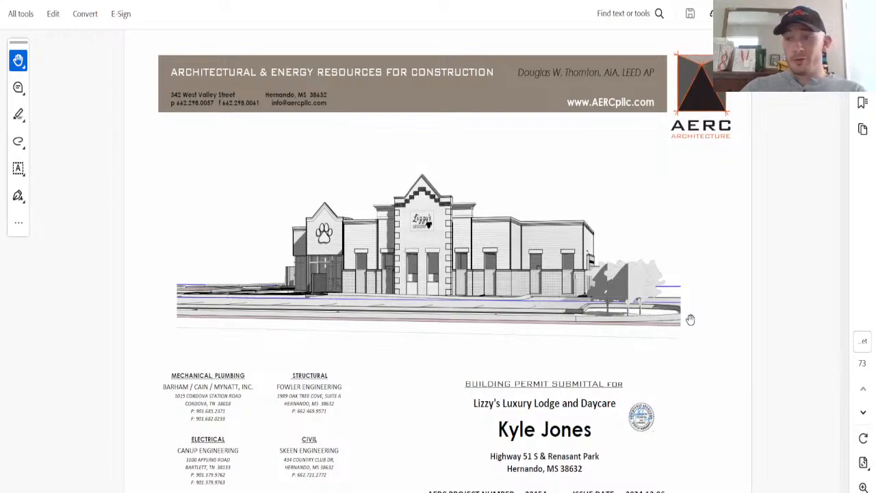
Step: Page forward through the plan set to the Existing Conditions and Demolition Plan sheet
left_click(862, 413)
left_click(862, 413)
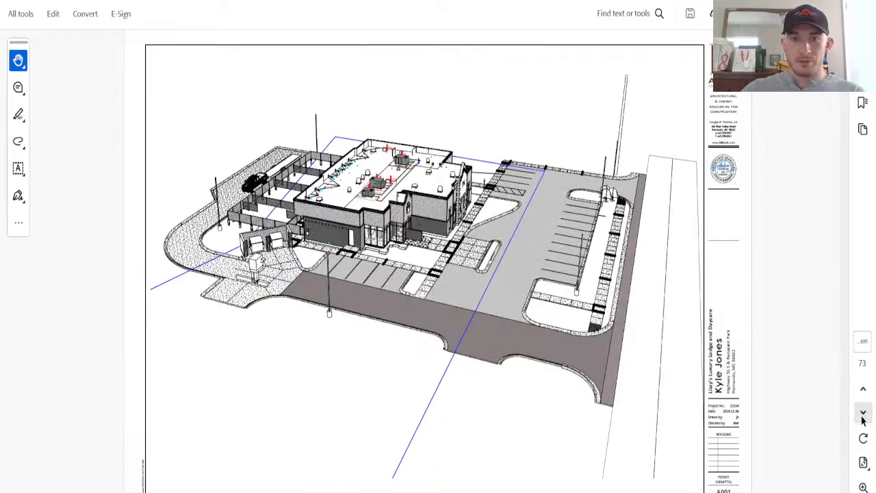
left_click(862, 414)
left_click(863, 413)
left_click(862, 413)
left_click(862, 413)
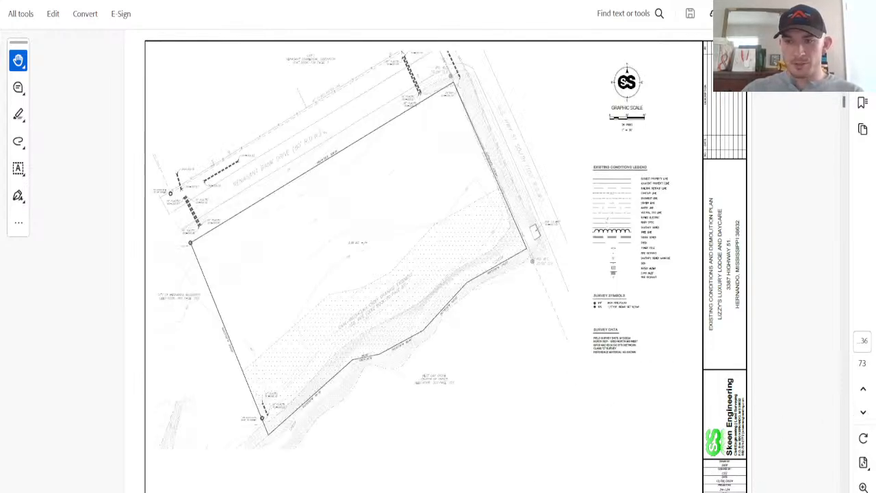
Step: Examine the existing conditions plan's property lines, contours, creek drainage easement and storm pipes around the site
left_click(863, 486)
left_click(863, 486)
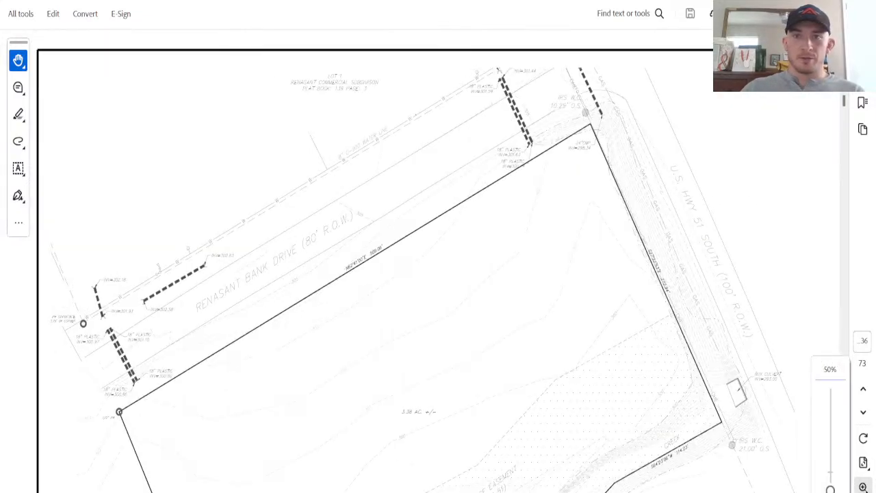
left_click(863, 487)
left_click_drag(678, 276, 434, 196)
left_click_drag(524, 322, 465, 230)
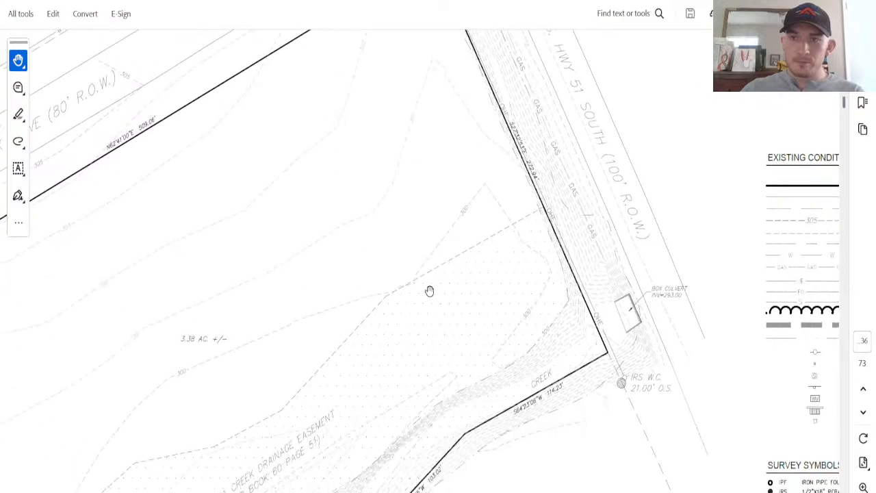
left_click_drag(415, 311, 508, 215)
left_click_drag(481, 261, 575, 86)
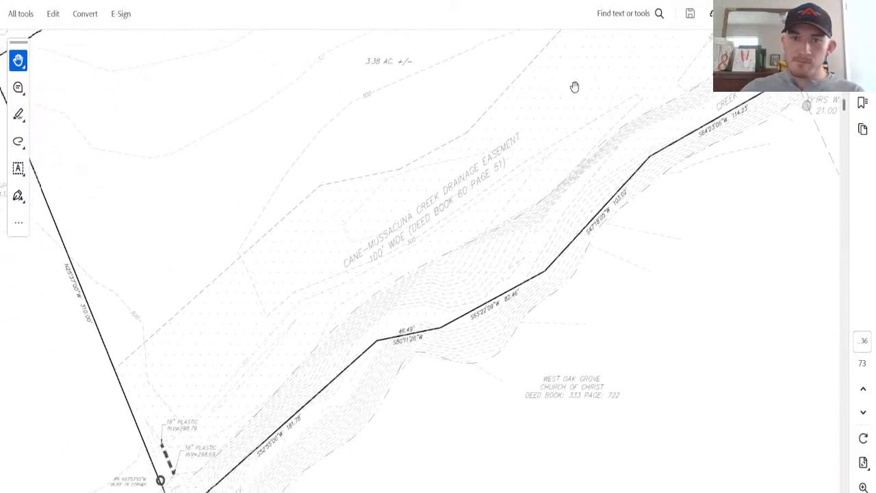
left_click_drag(479, 145, 668, 74)
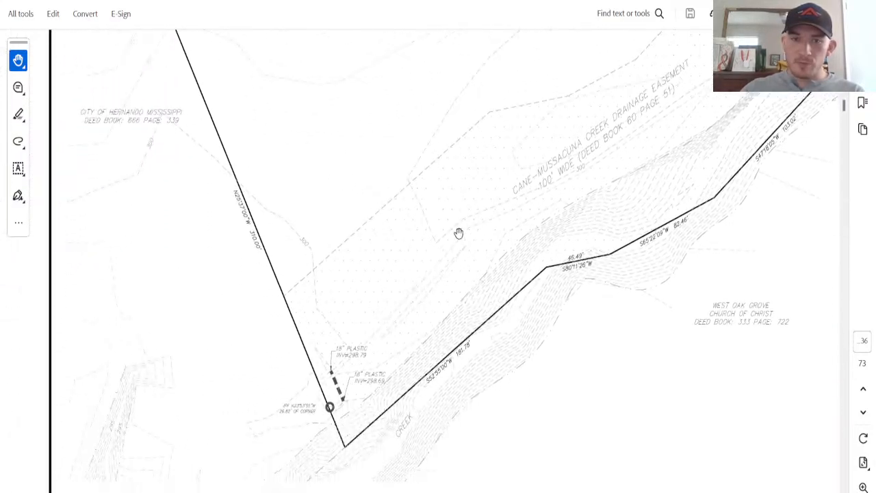
left_click_drag(459, 233, 510, 414)
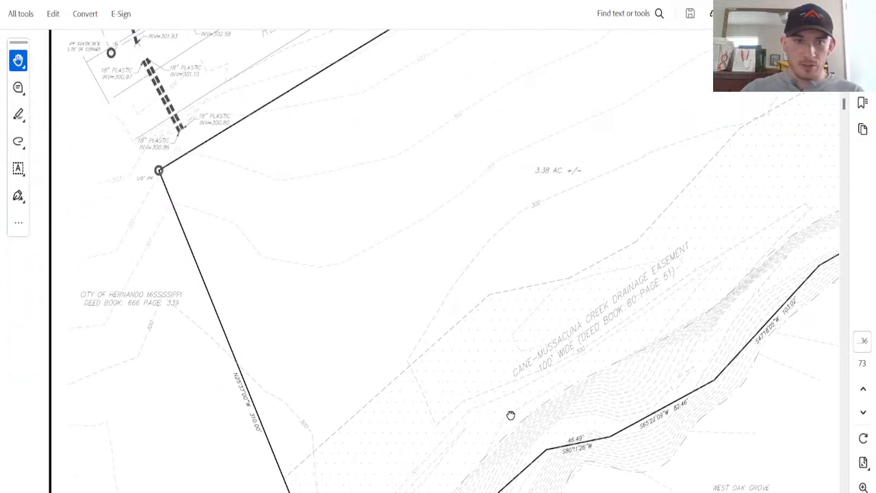
left_click_drag(548, 303, 433, 372)
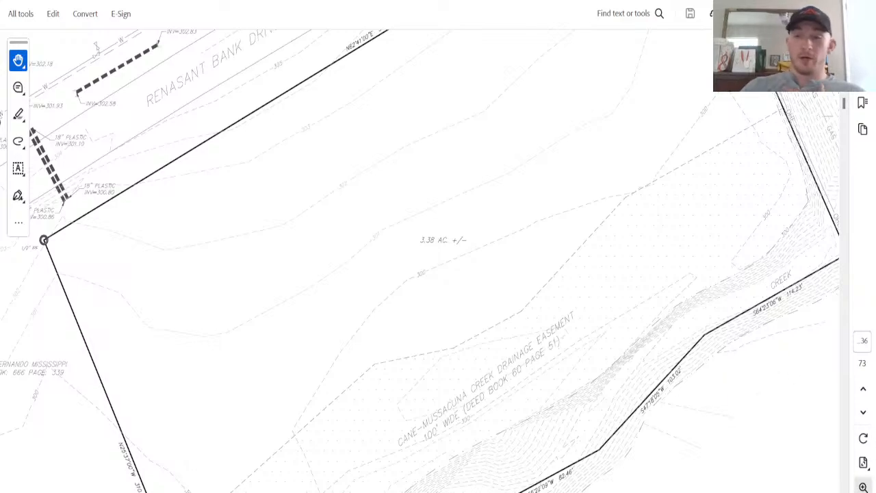
left_click(863, 492)
left_click(862, 492)
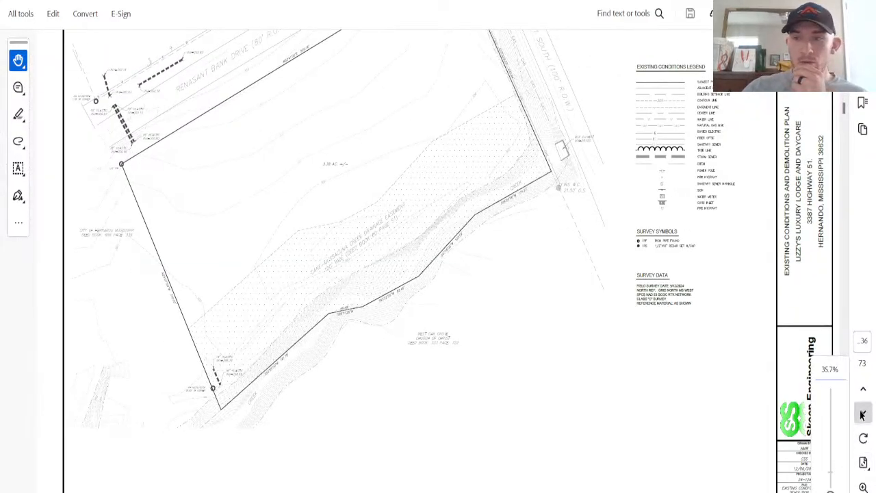
Step: Go to the site plan sheet and examine its pavement areas, construction legend and graphic scale
left_click(863, 412)
scroll(522, 296, "down", 1)
scroll(521, 296, "down", 2)
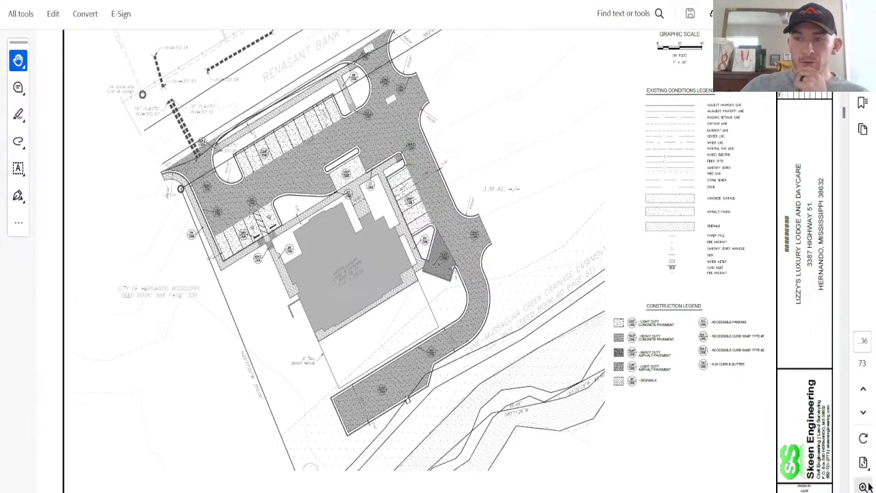
scroll(652, 412, "down", 1)
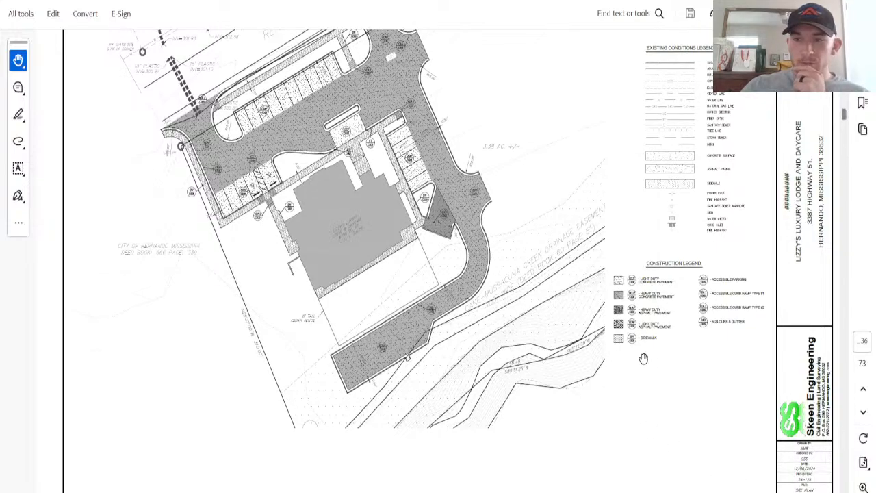
left_click(863, 486)
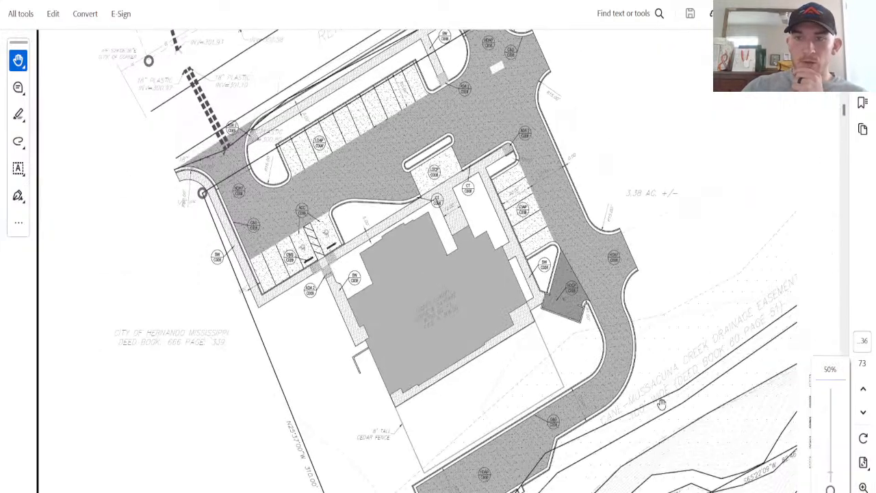
left_click_drag(689, 380, 419, 249)
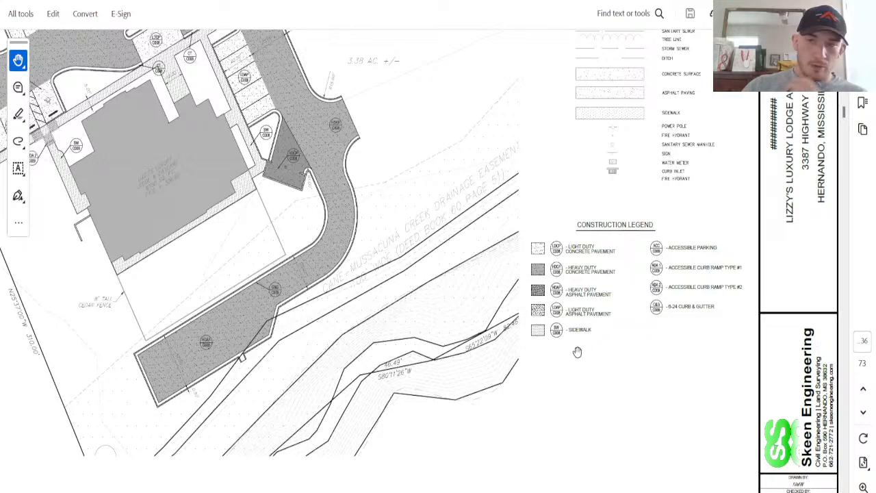
mouse_move(376, 237)
left_mouse_down()
mouse_move(450, 270)
mouse_move(547, 335)
mouse_move(532, 327)
left_mouse_up()
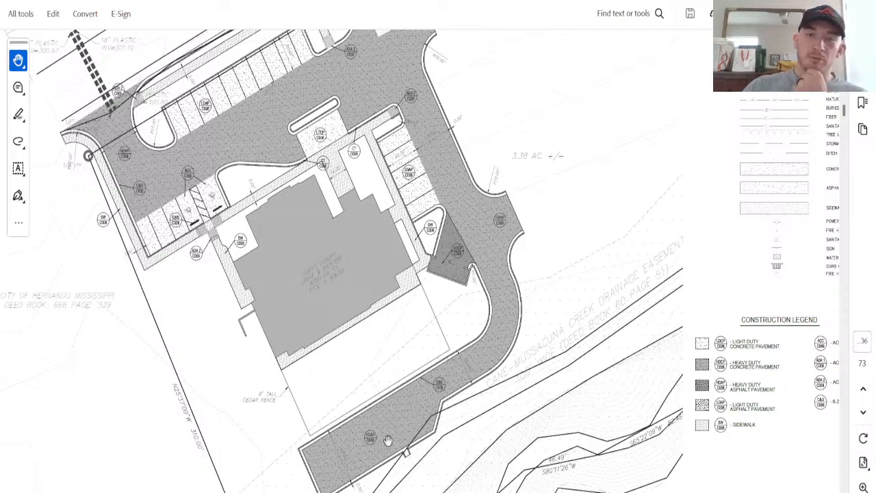
mouse_move(288, 298)
left_mouse_down()
mouse_move(262, 362)
mouse_move(292, 375)
left_mouse_up()
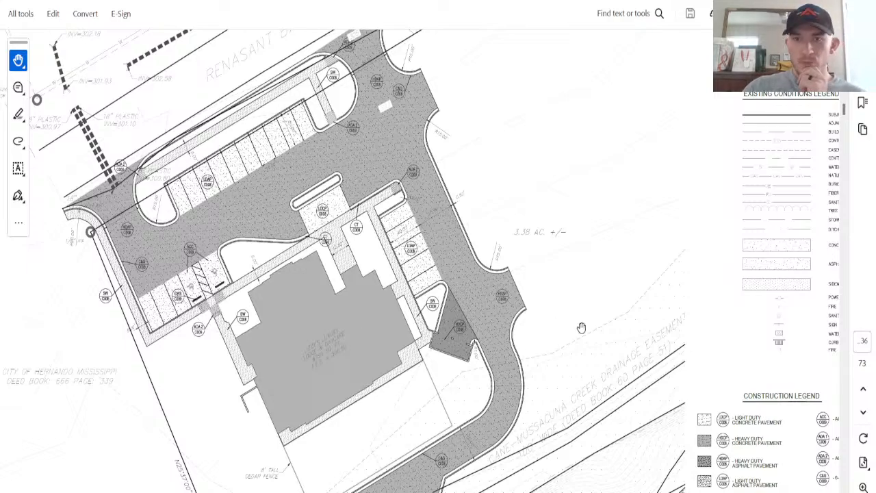
left_click_drag(520, 248, 346, 403)
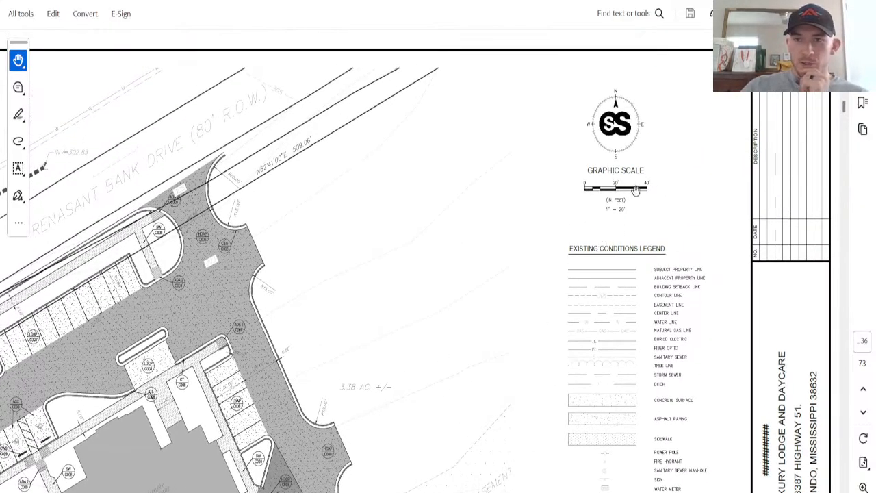
Step: Activate the Measuring tool and set its scale ratio to 1 in = 20 in
left_click(22, 18)
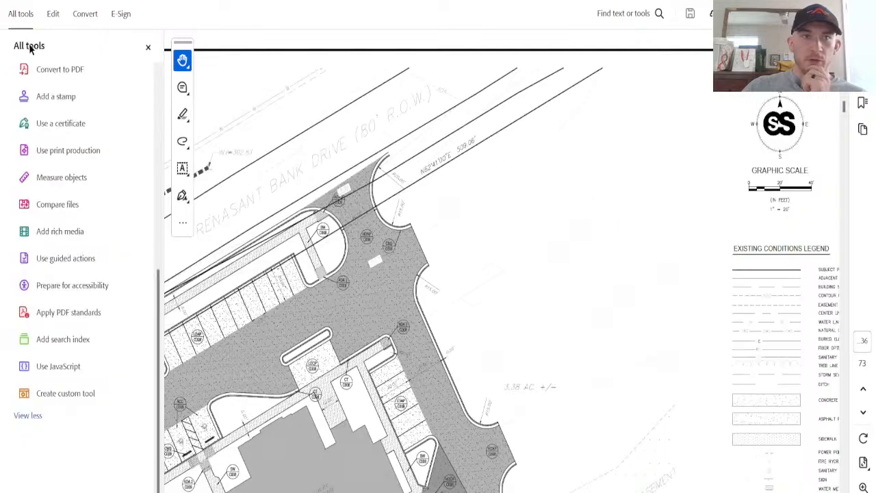
left_click(61, 184)
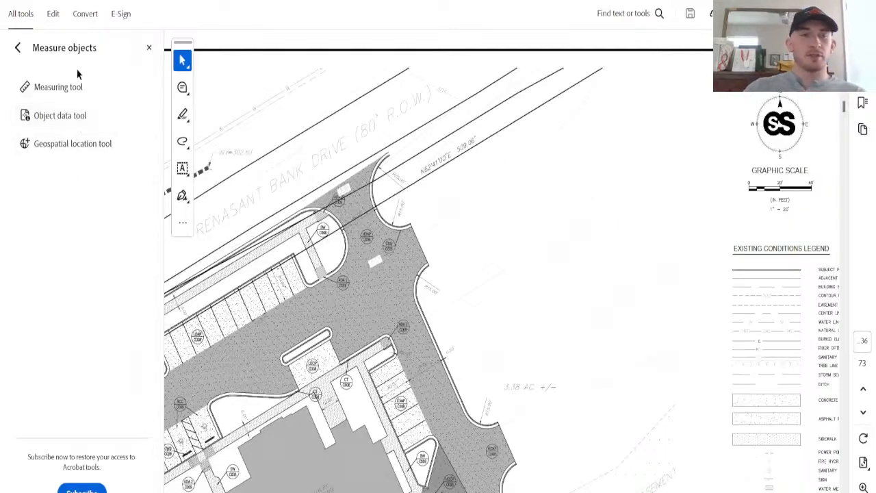
right_click(509, 253)
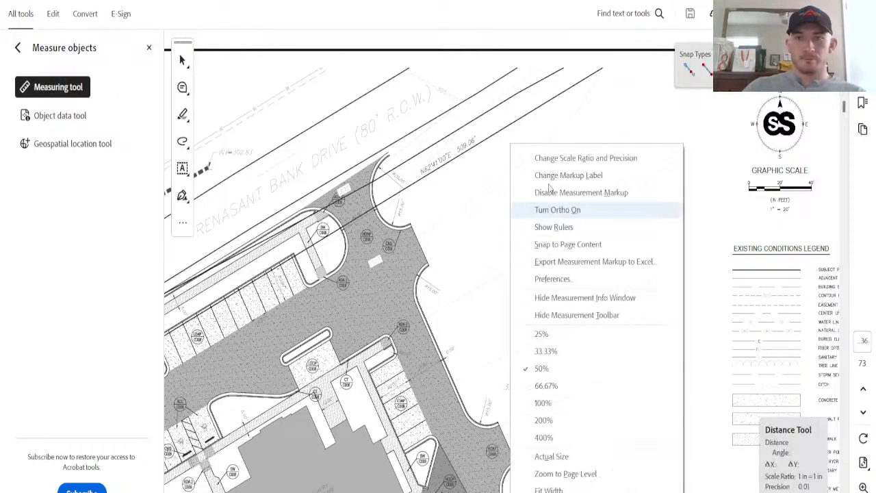
left_click(541, 152)
double_click(479, 237)
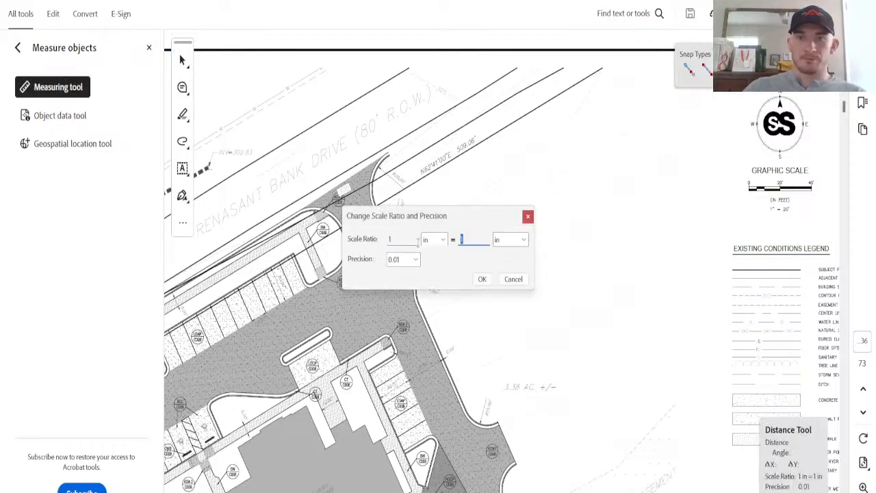
left_click(483, 278)
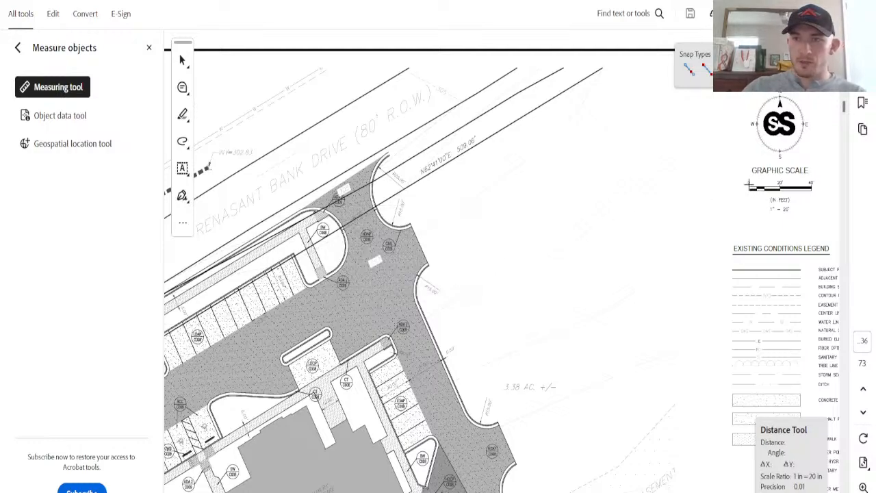
Step: Check the scale by measuring the graphic scale bar from 0 to 20', and delete that measurement
left_click(749, 183)
left_click(781, 183)
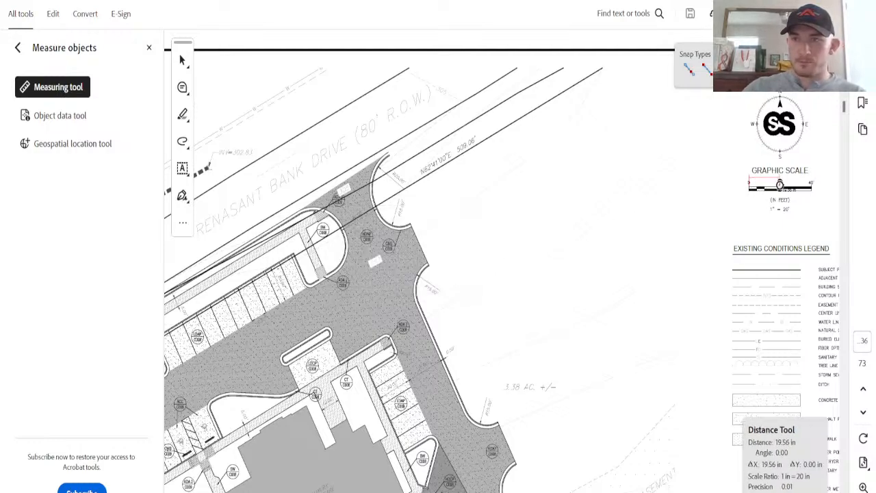
left_click(780, 187)
left_click(778, 195)
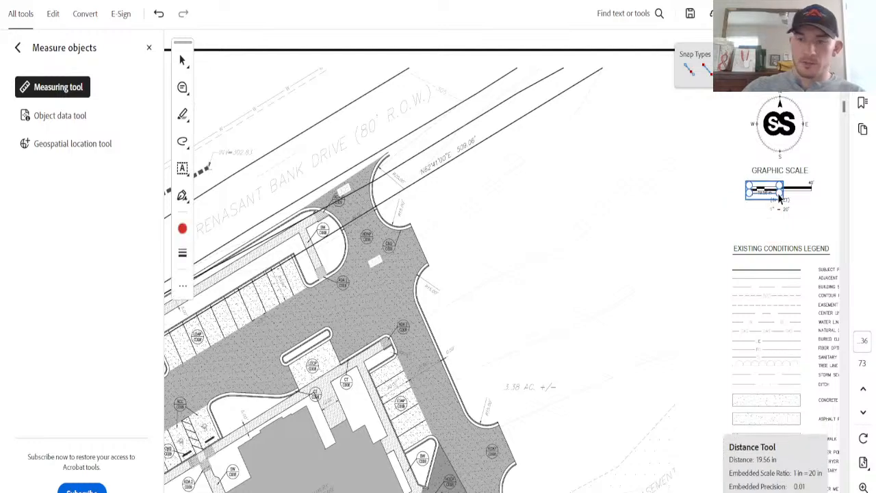
key("Delete")
Step: Start an area measurement of the heavy duty asphalt, tracing its dead-end strip below the fenced yard up to the notch by the C&G label
scroll(615, 247, "down", 10)
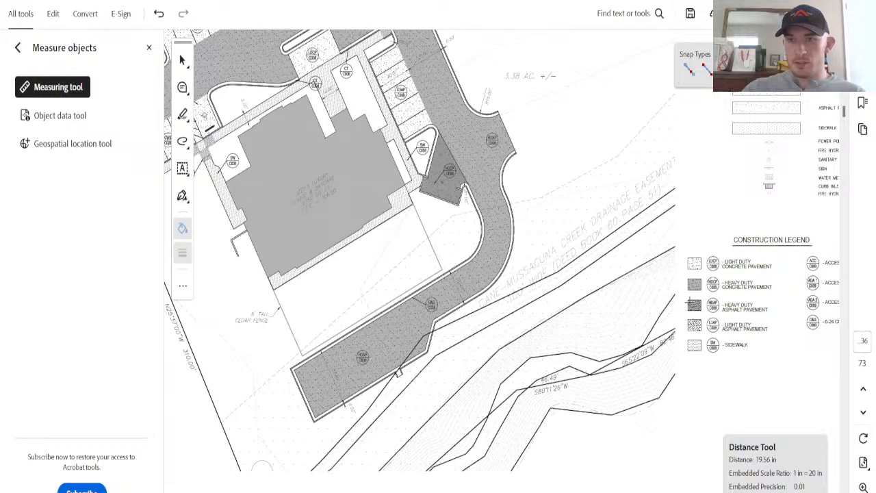
scroll(549, 243, "up", 2)
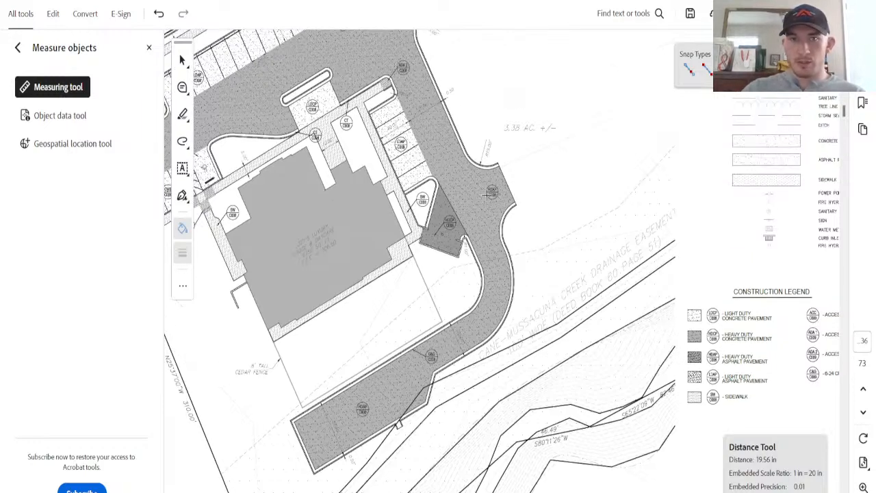
left_click(806, 70)
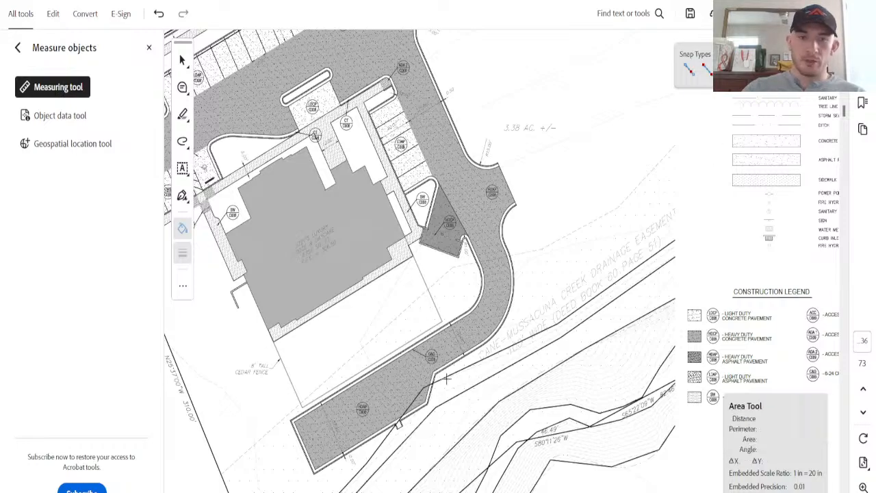
left_click(862, 487)
left_click(863, 486)
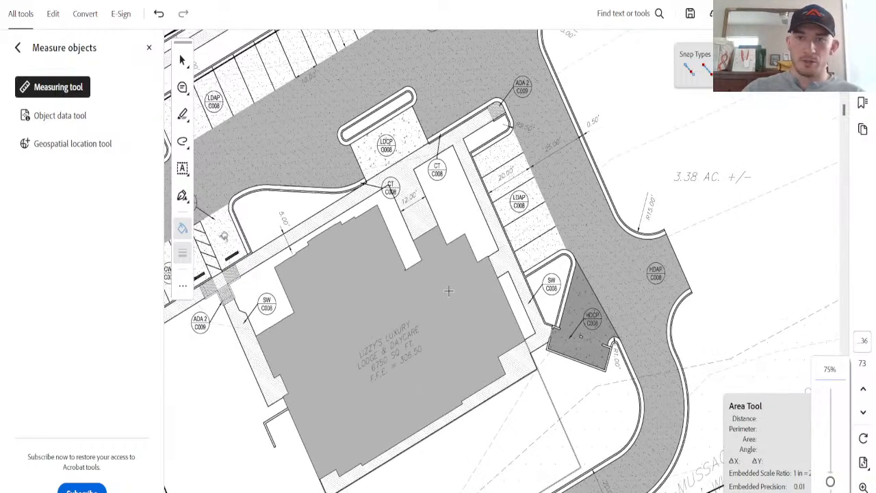
middle_click(448, 298)
scroll(448, 299, "down", 5)
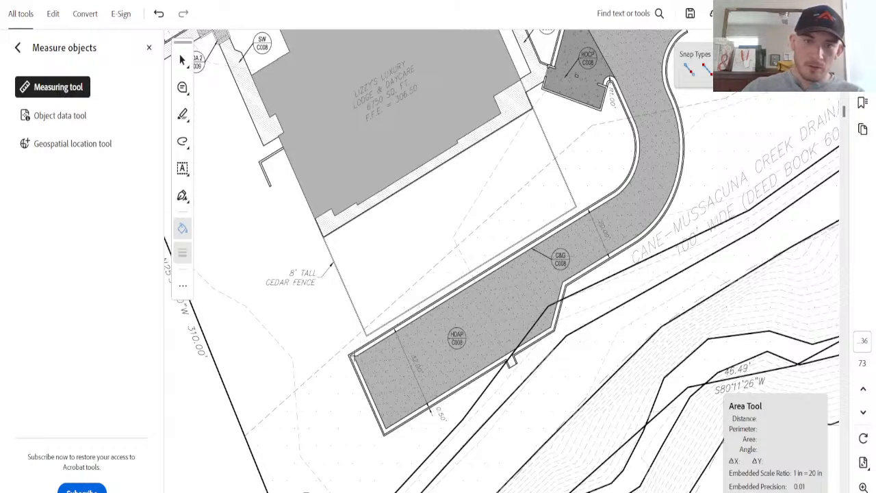
left_click(355, 357)
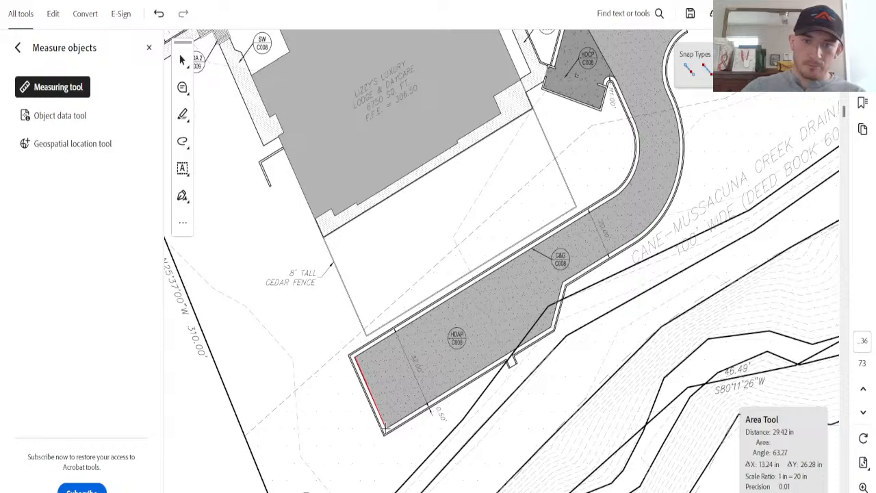
left_click(384, 429)
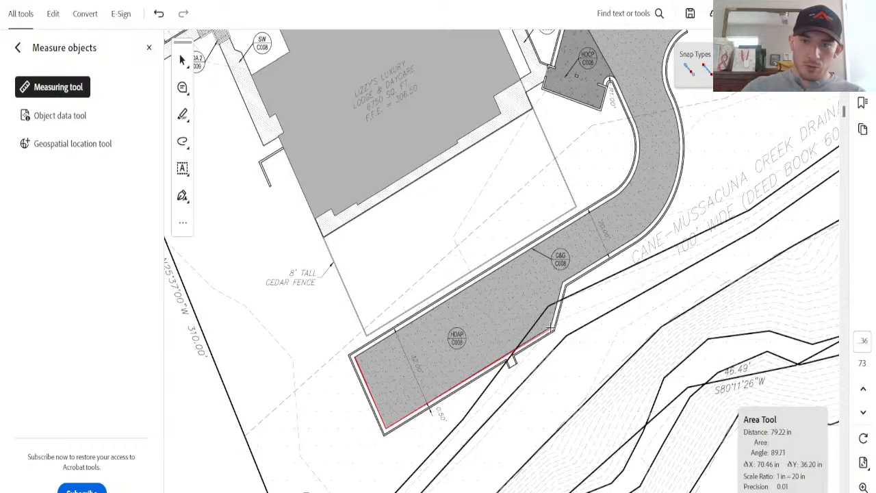
left_click(553, 330)
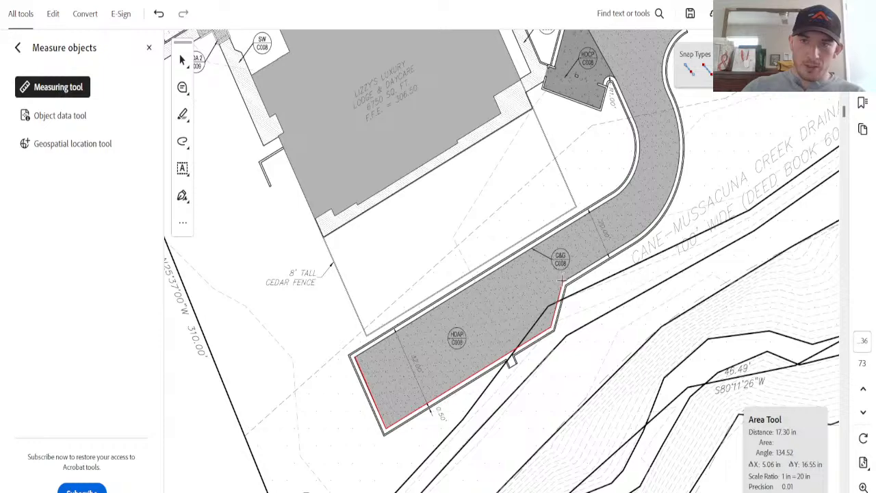
left_click(561, 281)
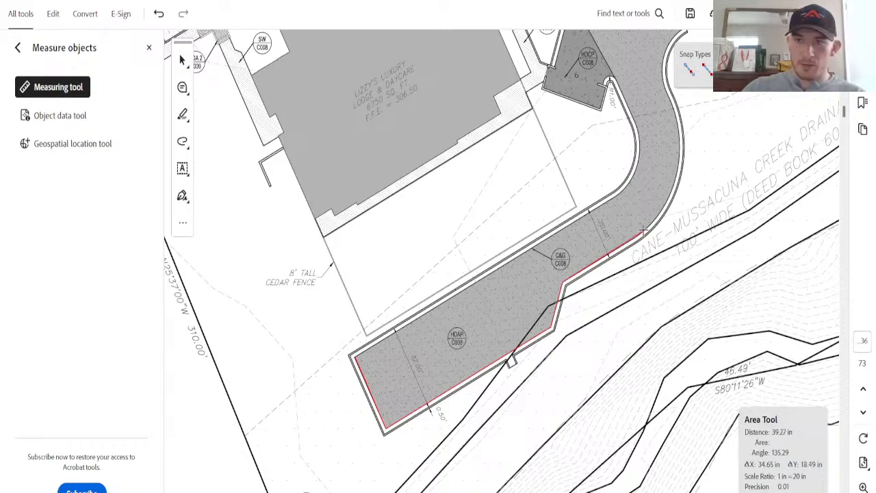
Step: Continue the area outline around the drive's outer bend, following the curb from the C&G label toward the short HDAP stub
left_click(638, 234)
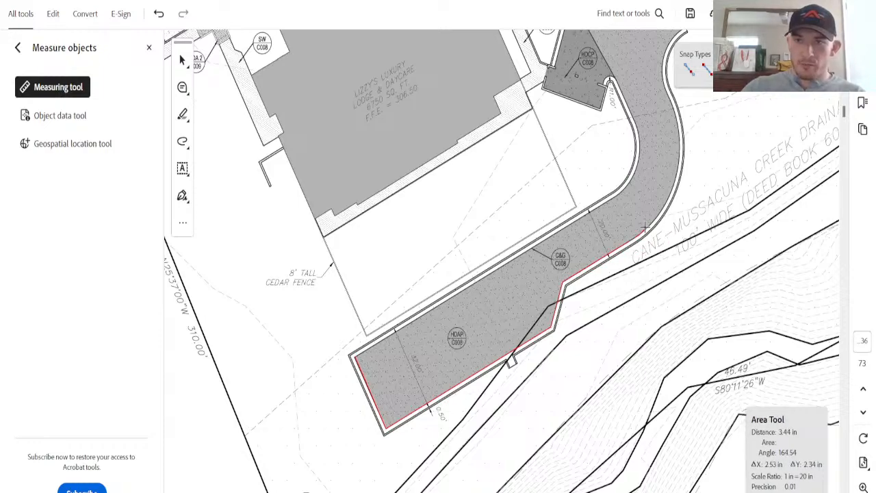
left_click(667, 198)
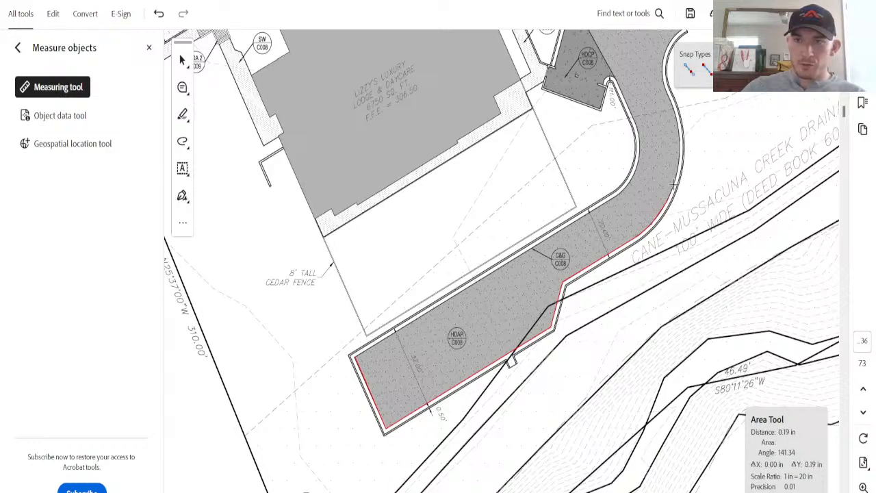
left_click(679, 166)
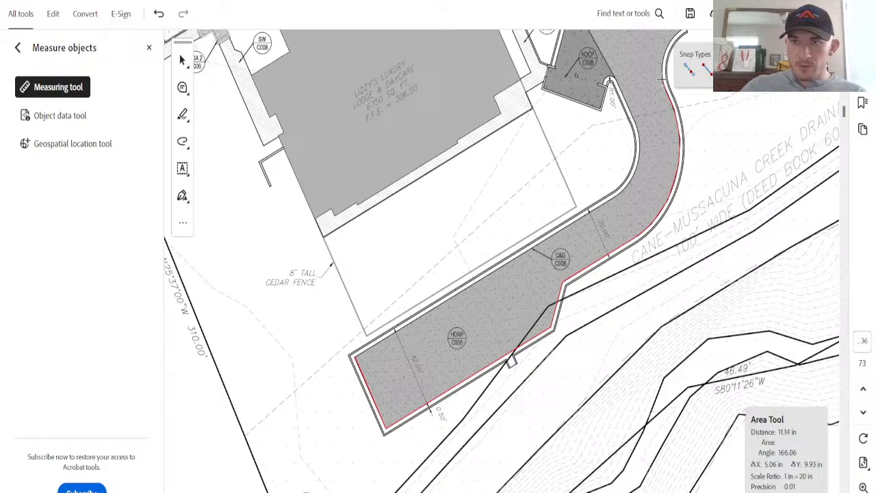
left_click(668, 95)
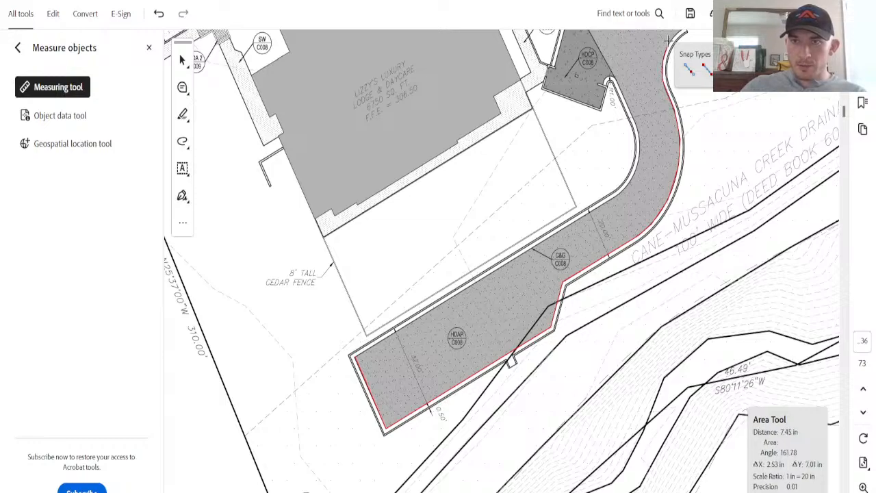
Step: Extend the outline around the HDAP stub and along the 25.00' drive's outer curb to the R20.00' curb at the Renasant Bank Drive entrance
scroll(667, 146, "up", 3)
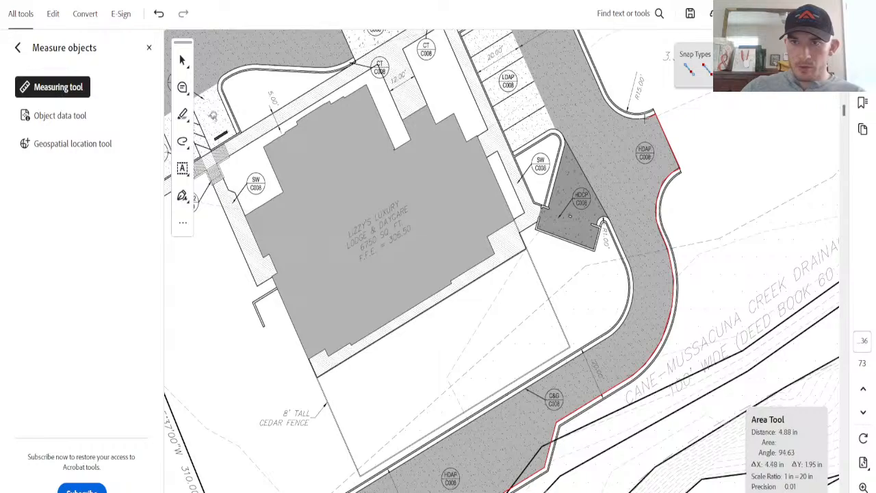
left_click(605, 101)
middle_click(620, 230)
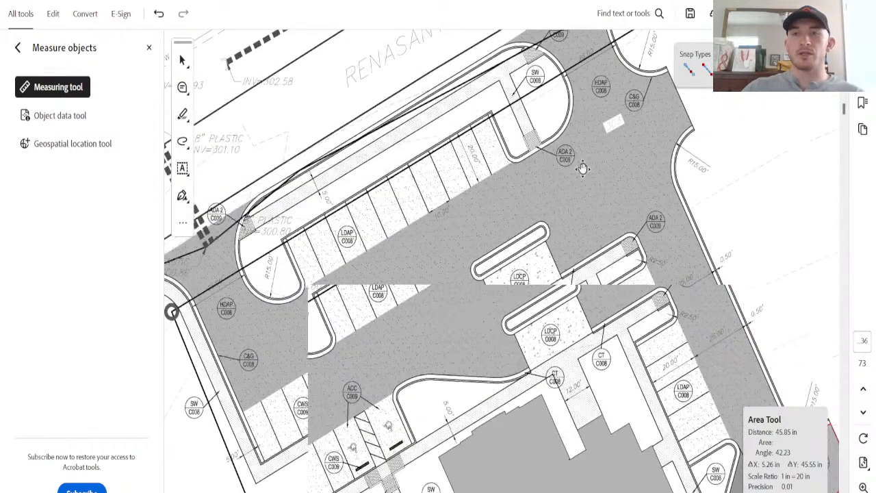
scroll(690, 277, "down", 3)
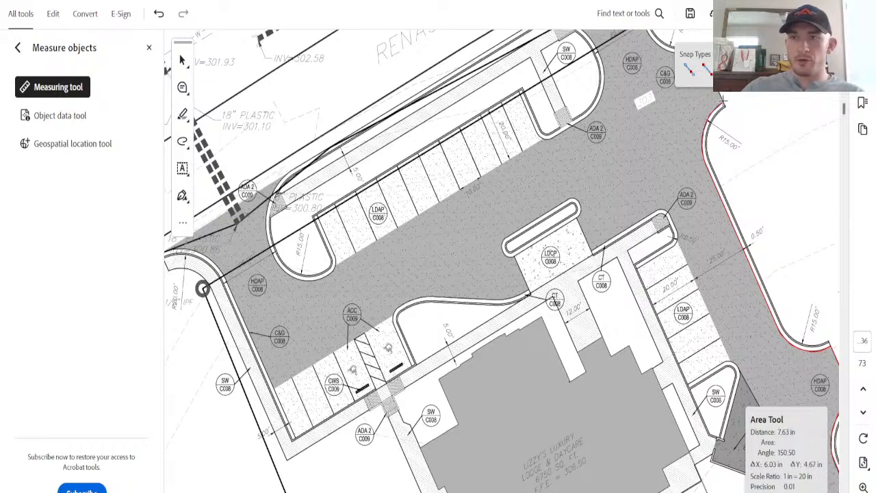
scroll(723, 101, "up", 2)
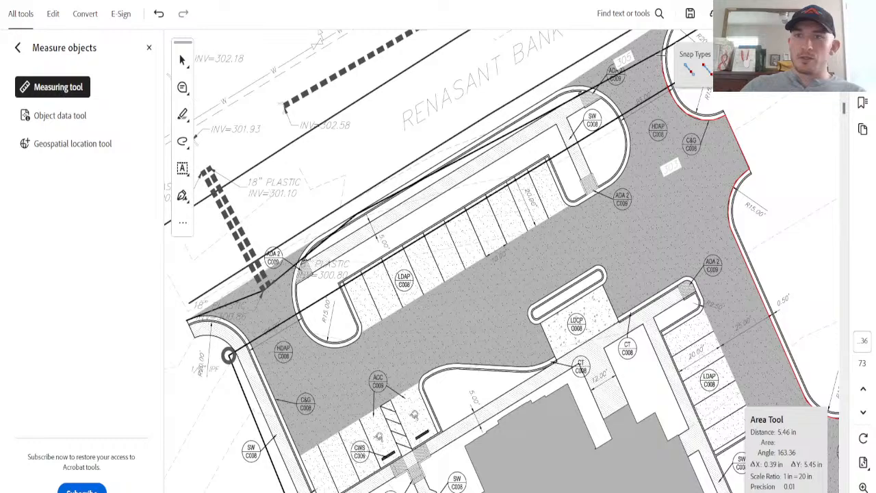
scroll(662, 48, "down", 4)
scroll(662, 48, "up", 6)
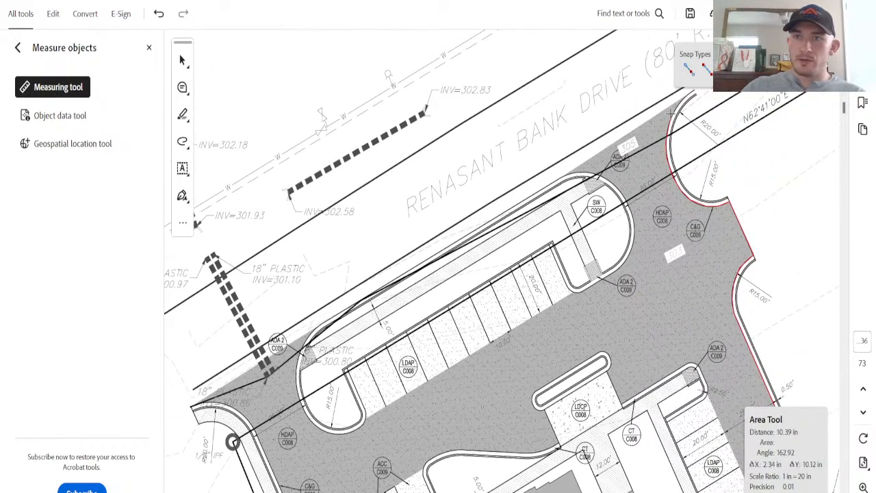
Step: Trace the entrance's street edge along Renasant Bank Drive and the rounded island end beside the SW and ADA 2 labels
left_click(682, 96)
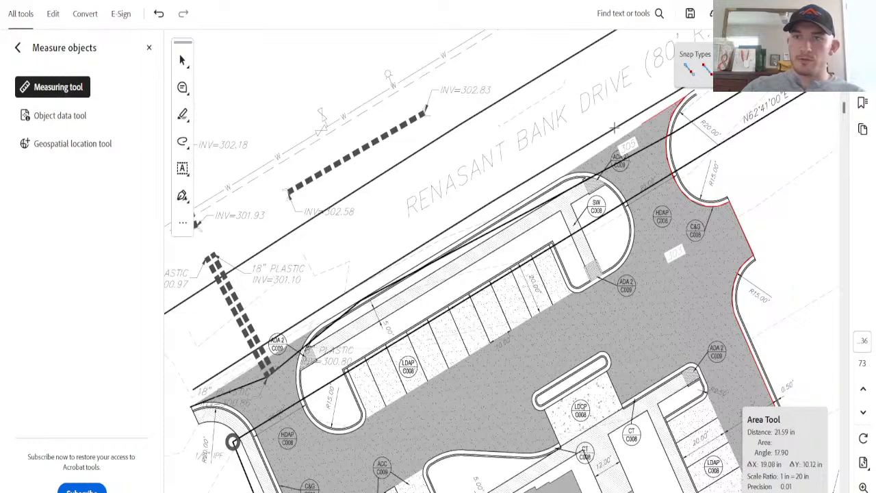
left_click(570, 172)
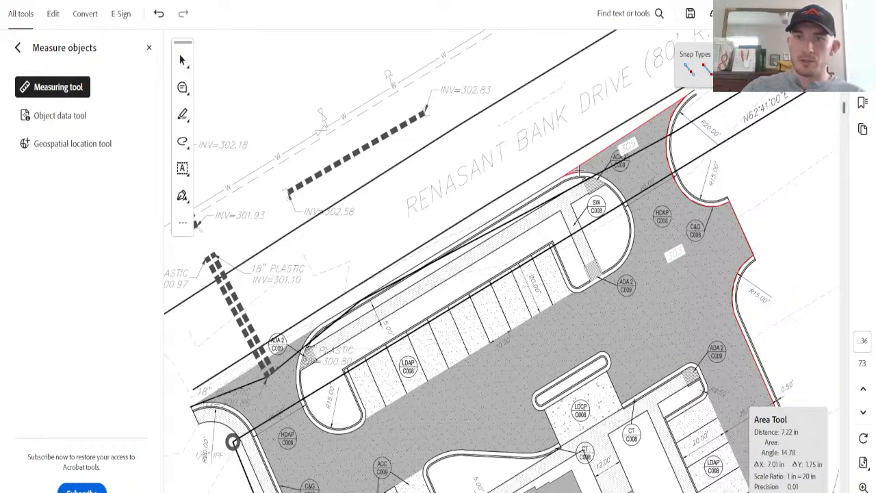
left_click(614, 180)
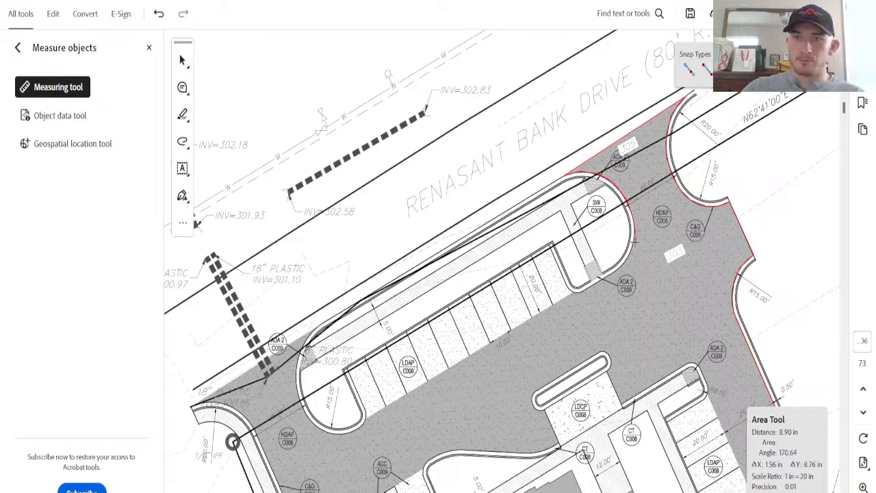
left_click(635, 241)
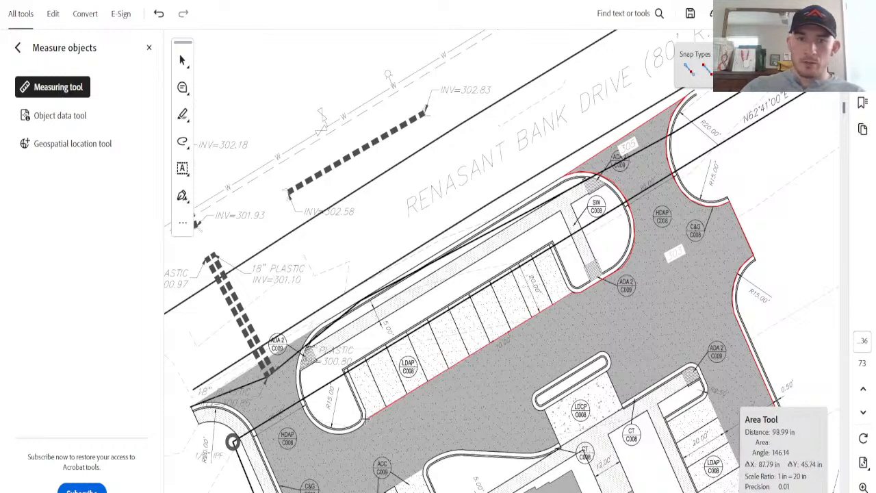
Step: Carry the outline along the street-side LDAP stalls, around the R15.00' island end, and across the second entrance's street edge
left_click(364, 421)
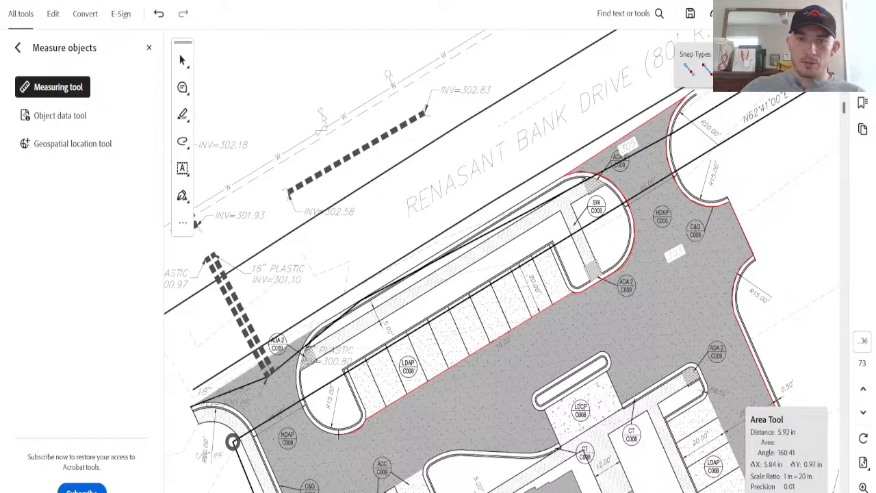
left_click(338, 434)
left_click(327, 432)
left_click(312, 420)
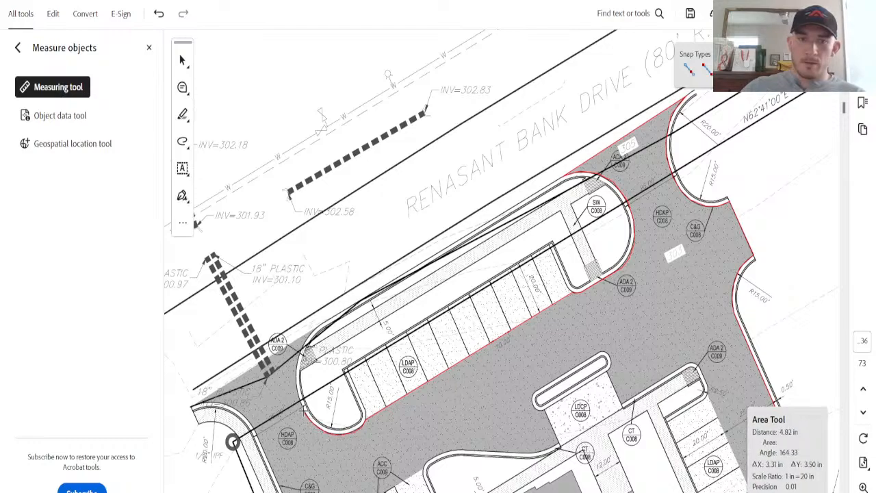
left_click(303, 411)
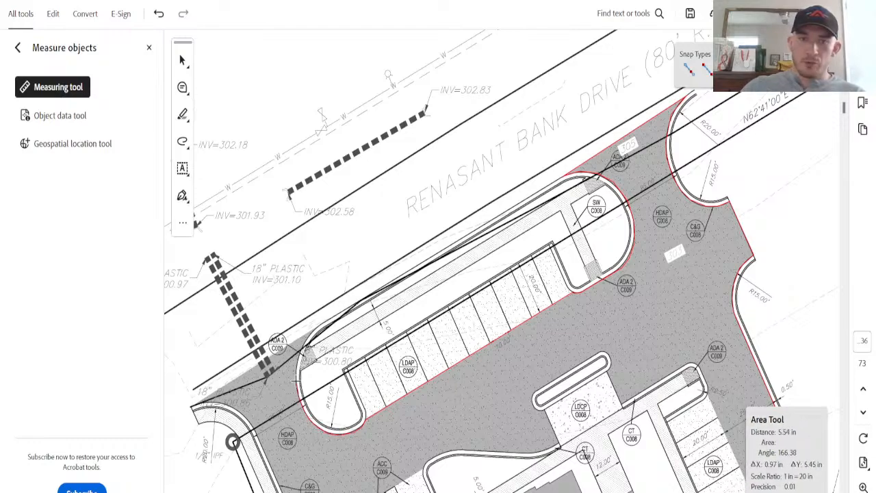
left_click(297, 387)
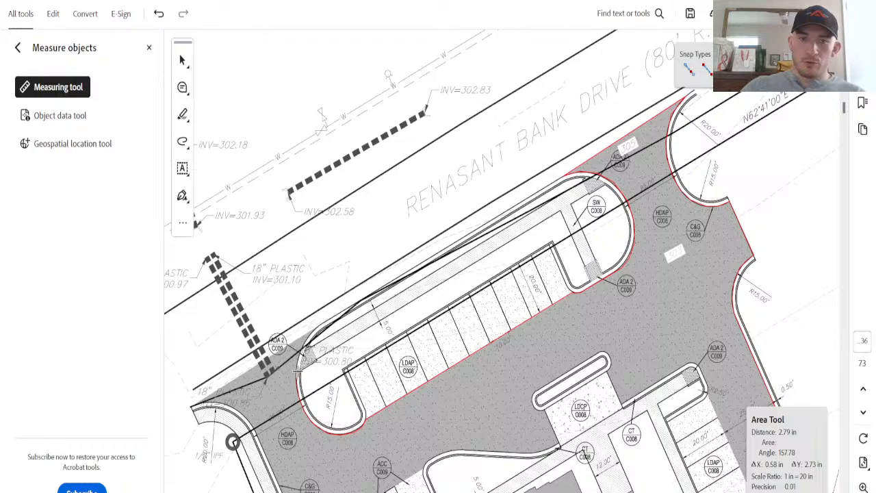
left_click(316, 325)
left_click(190, 402)
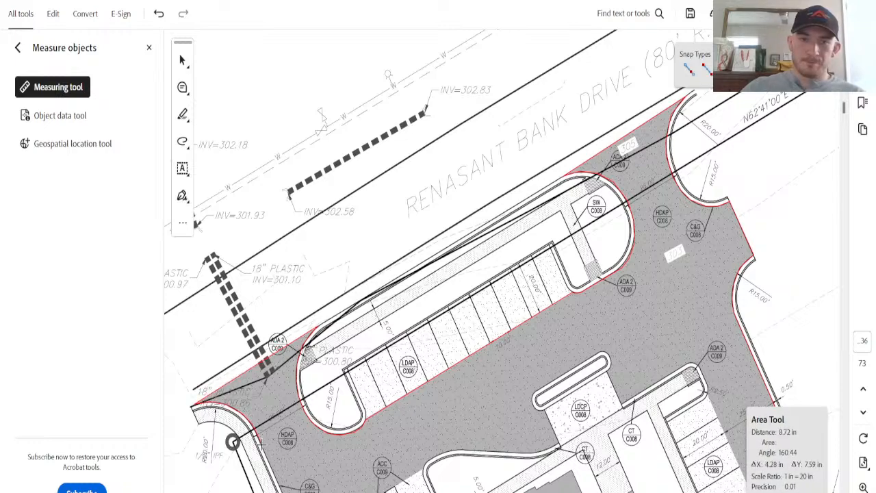
Step: Trace the second entrance's curb down to the parking stalls, then past the accessible stalls and along the curved curb to the CT label
scroll(301, 455, "down", 3)
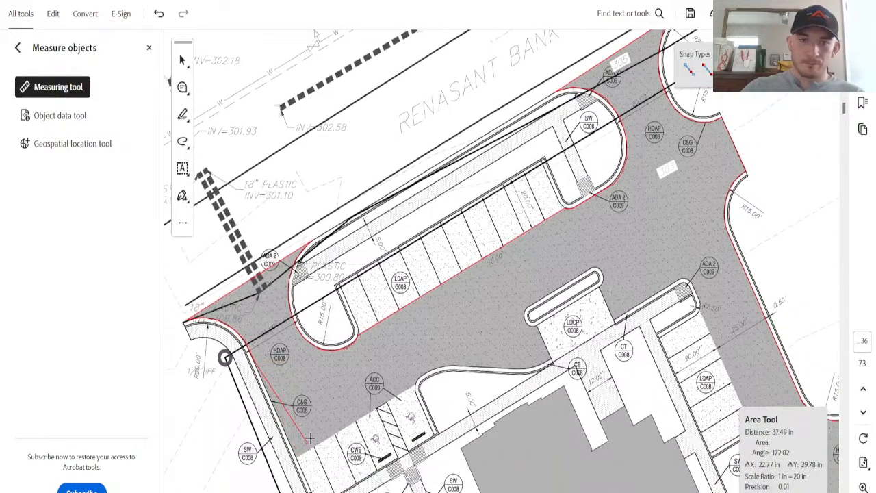
left_click(294, 457)
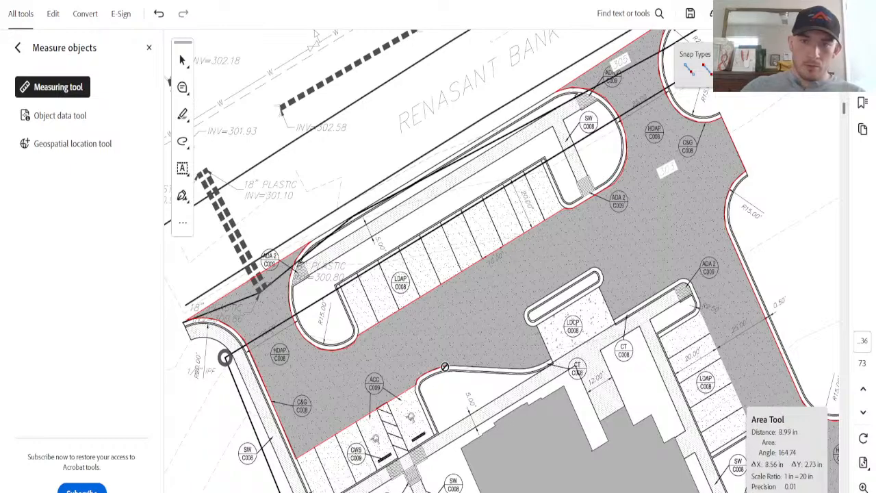
left_click(532, 367)
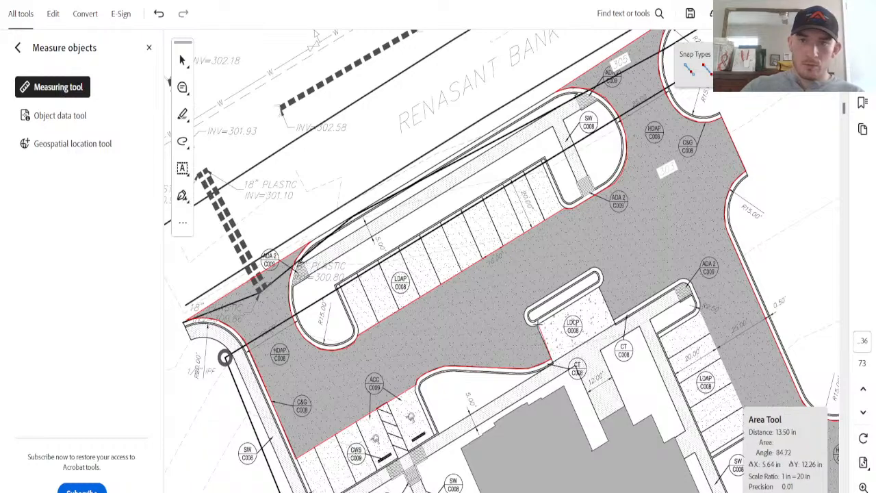
Step: Outline the LDCP pad and its narrow island, continuing along the curb and around the ADA 2 corner to the LDAP stalls
left_click(524, 305)
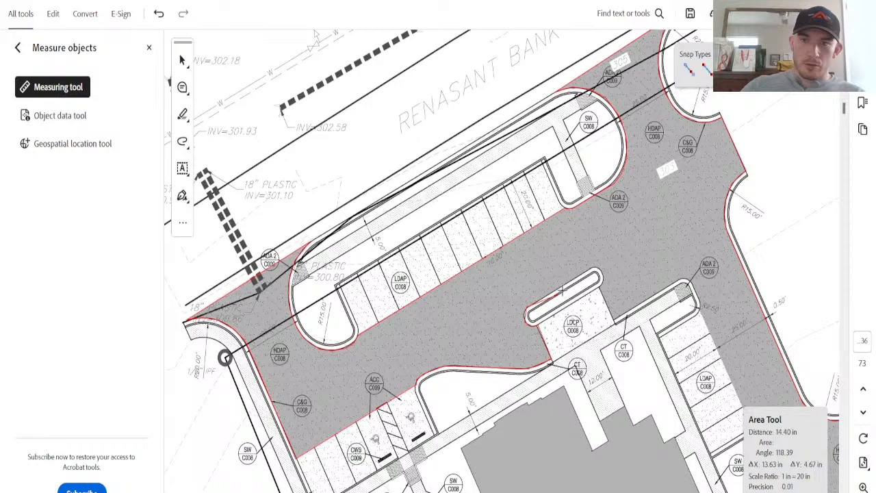
left_click(591, 267)
left_click(595, 267)
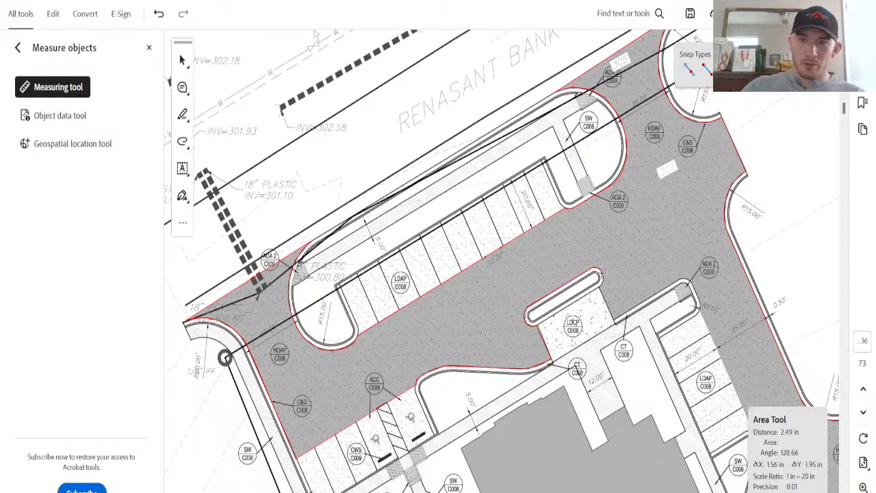
left_click(602, 271)
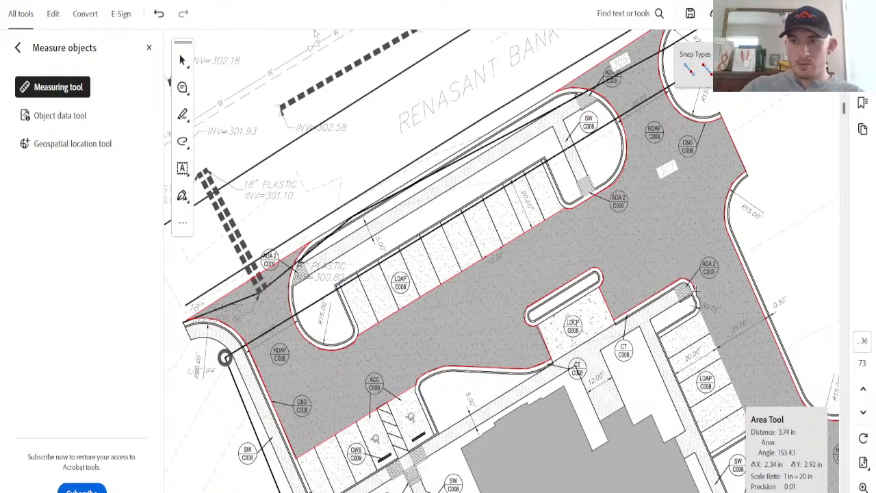
left_click(699, 311)
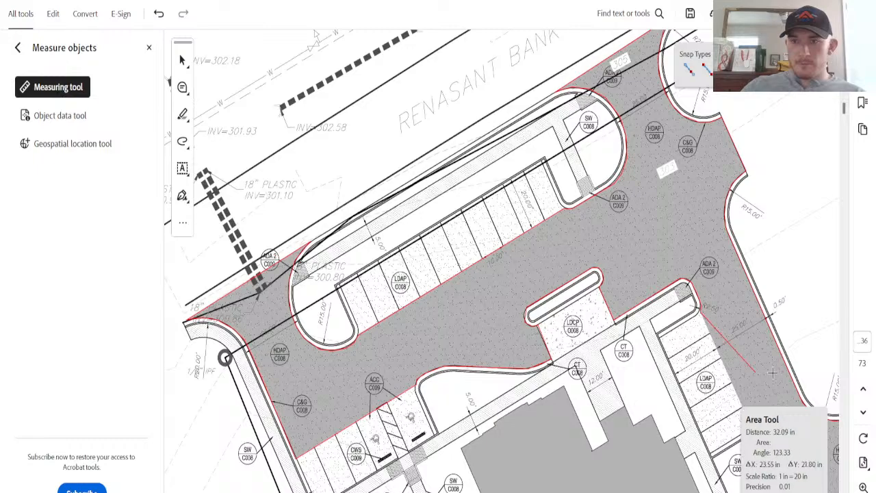
Step: Trace past the building-side LDAP stalls, the HDCP pad and the drive's inner bend, closing the heavy duty asphalt area at its starting corner
scroll(765, 377, "down", 2)
left_click_drag(545, 492, 605, 492)
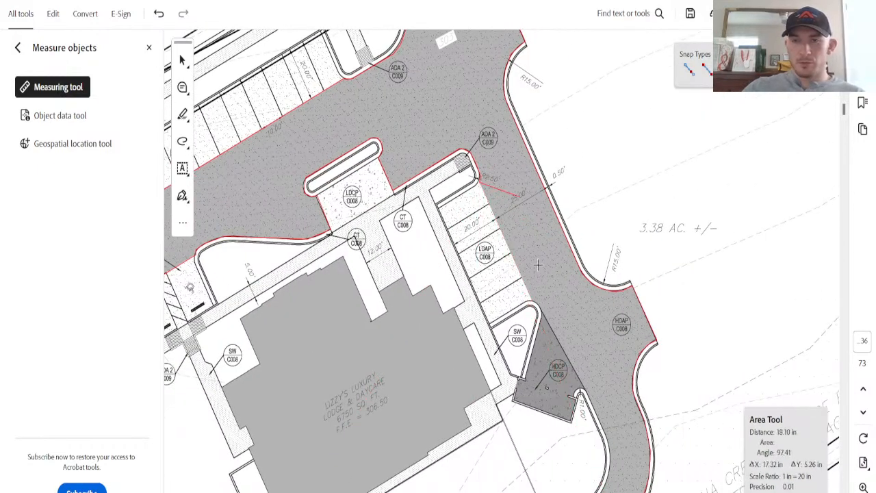
left_click(531, 301)
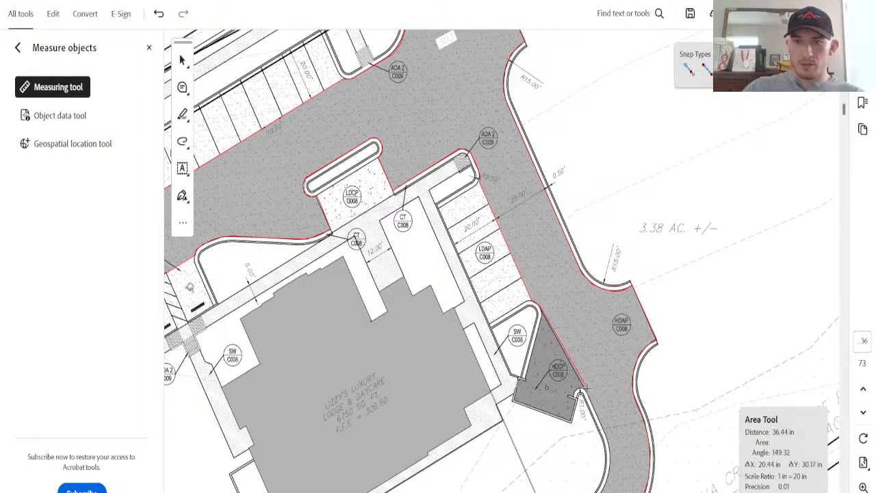
left_click(604, 440)
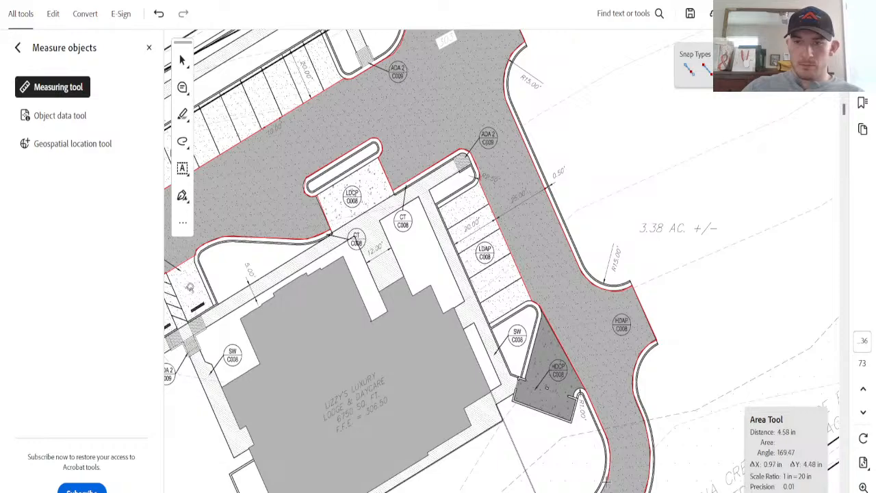
left_click(592, 492)
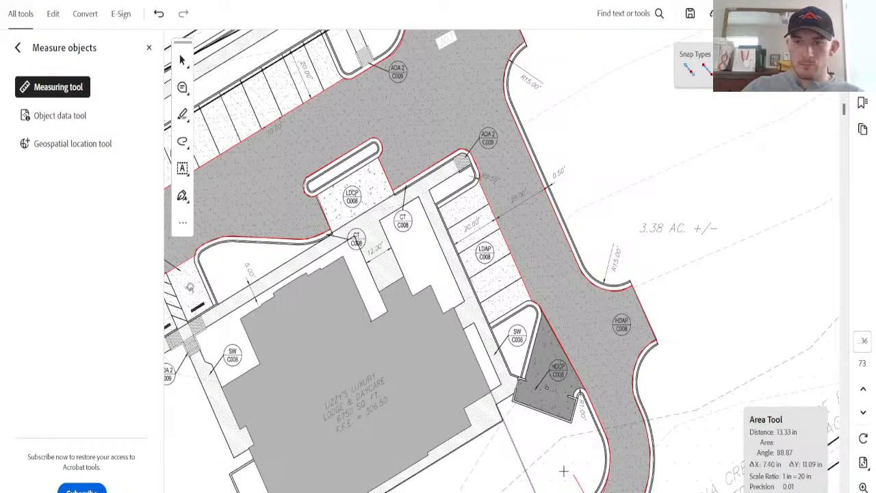
left_click_drag(563, 477, 645, 282)
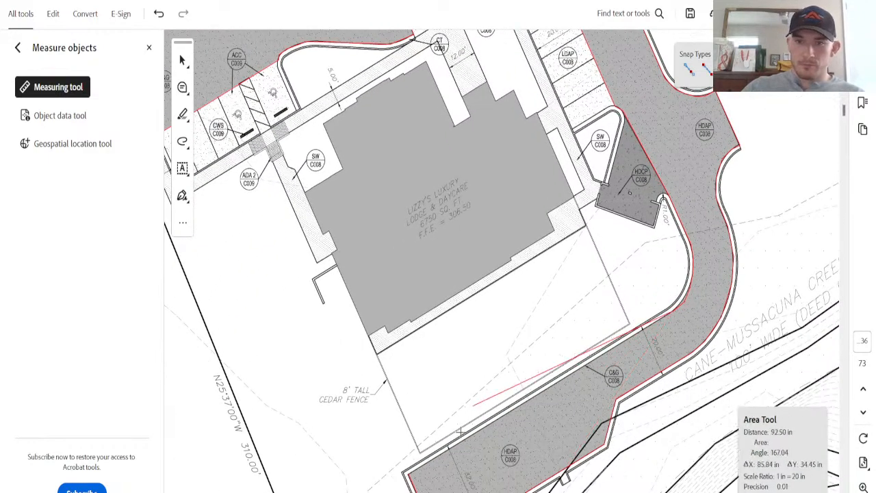
left_click(414, 484)
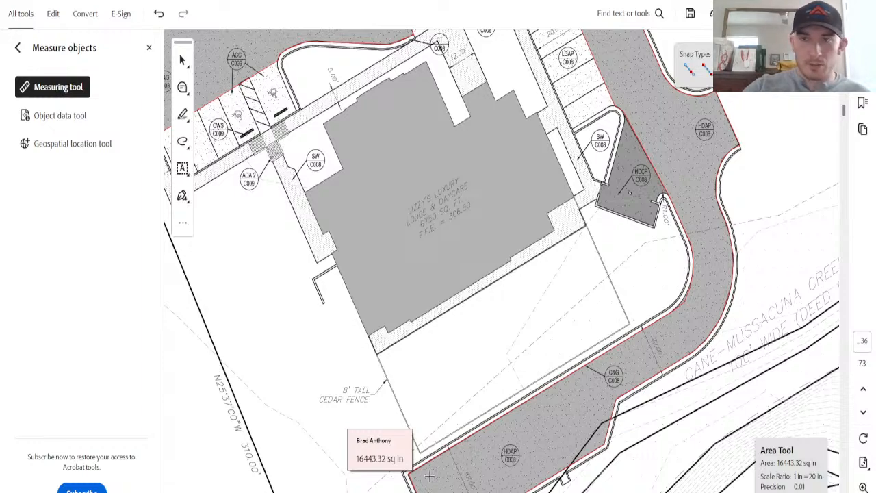
Step: Open the Calculator and place it clear of the measured pavement area on the site plan
key("XF86Calculator")
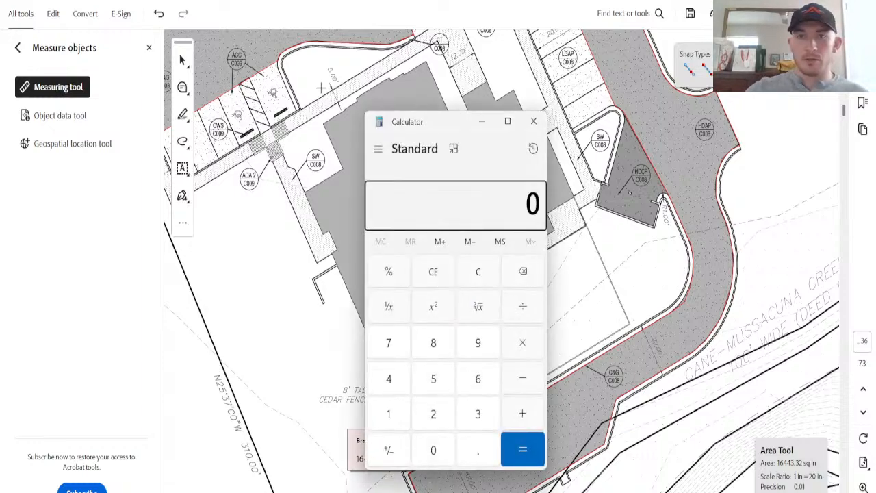
mouse_move(429, 128)
left_mouse_down()
mouse_move(259, 84)
mouse_move(100, 61)
left_mouse_up()
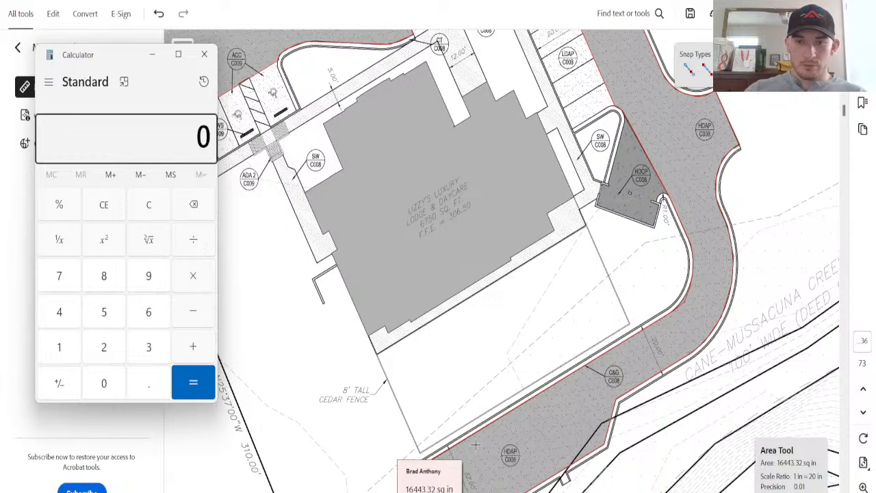
left_click(66, 350)
left_click(137, 317)
left_click(68, 317)
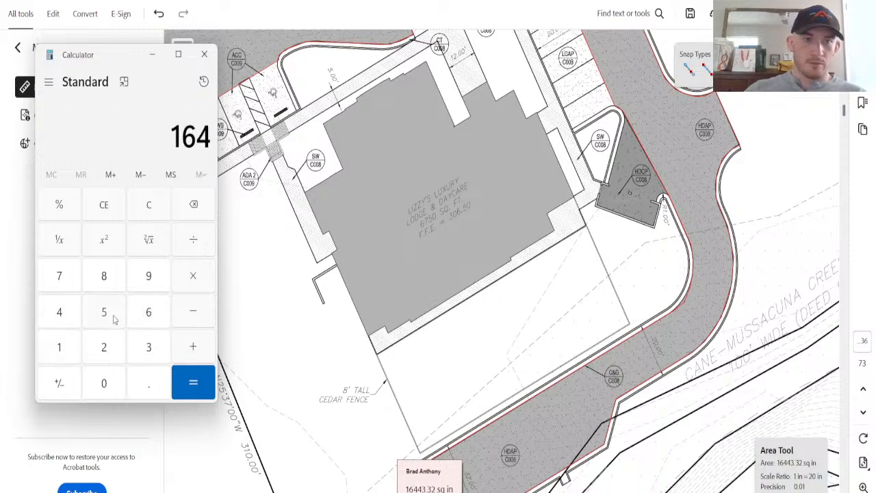
left_click(106, 315)
left_click(103, 384)
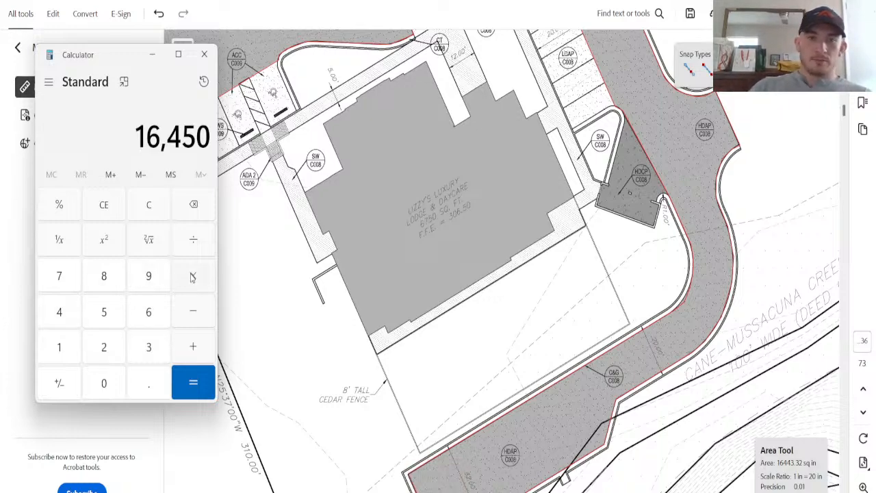
left_click(143, 216)
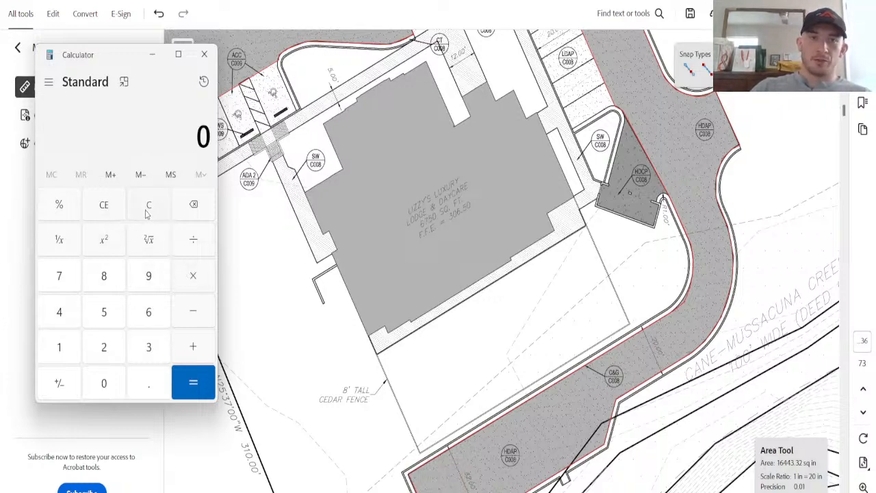
Step: Convert the 8.5-inch pavement depth to feet by dividing 8.5 by 12
left_click(114, 280)
left_click(143, 394)
left_click(116, 321)
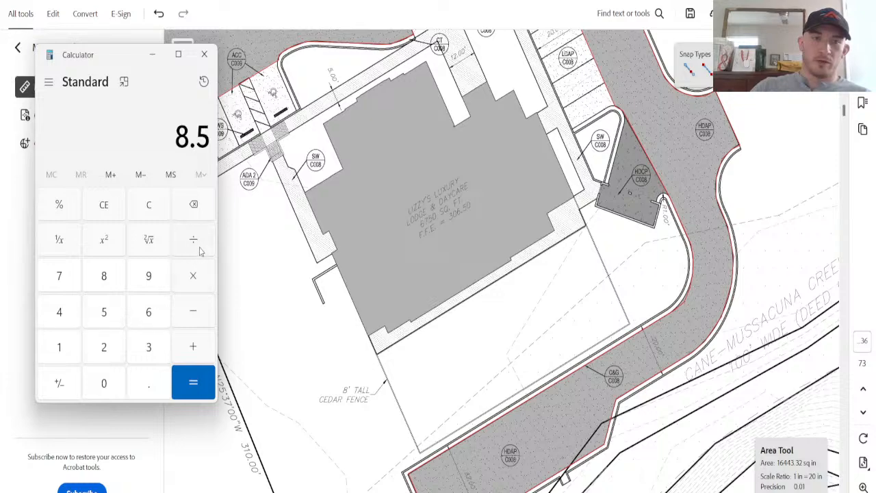
left_click(199, 248)
left_click(74, 342)
left_click(104, 356)
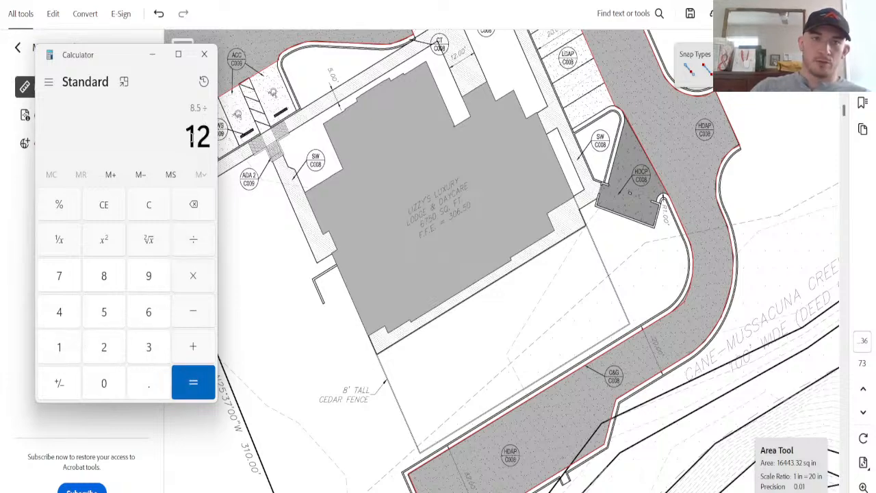
left_click(193, 382)
left_click_drag(55, 136, 115, 128)
left_click(115, 127)
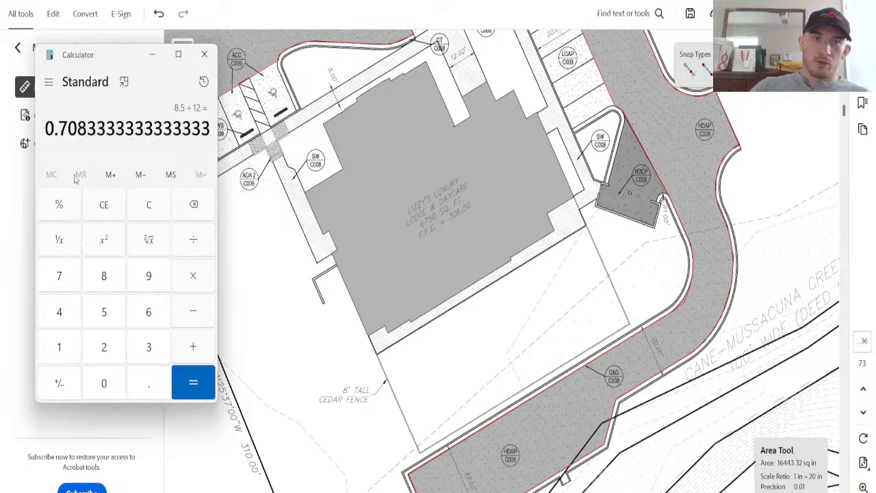
Step: Calculate the heavy duty asphalt volume in cubic feet by multiplying the rounded area of 16450 by 0.708
left_click(136, 212)
left_click(68, 351)
left_click(151, 318)
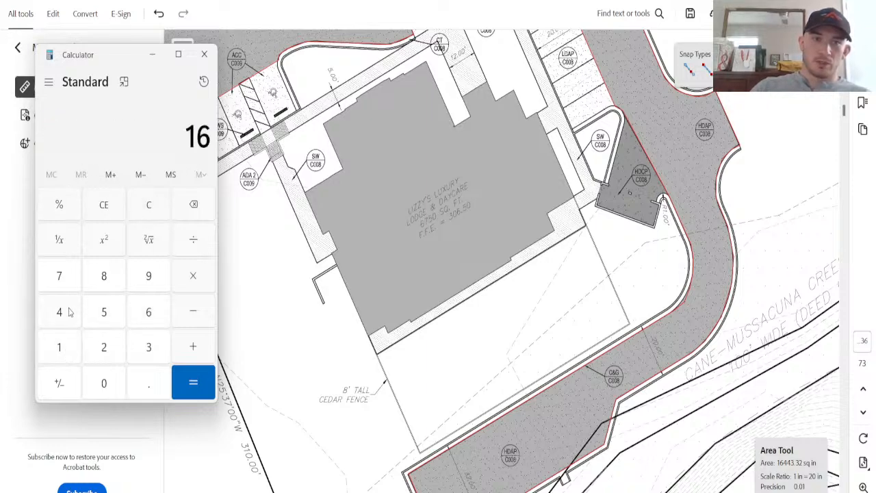
left_click(68, 311)
left_click(104, 311)
left_click(104, 382)
left_click(193, 277)
left_click(148, 379)
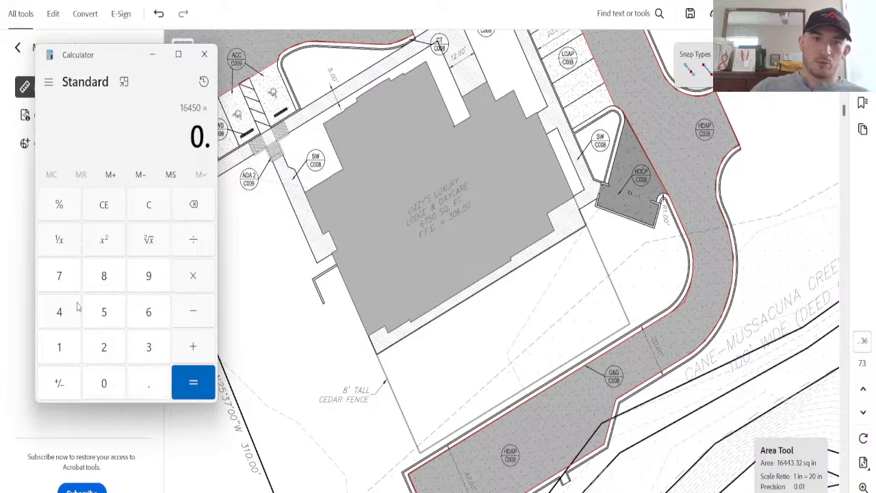
left_click(68, 281)
left_click(104, 381)
left_click(104, 276)
left_click(194, 384)
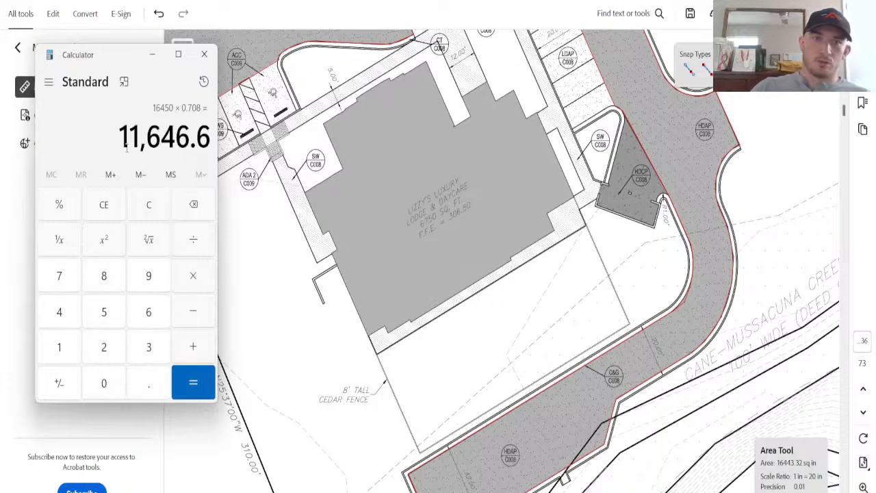
mouse_move(117, 137)
left_mouse_down()
mouse_move(203, 142)
mouse_move(127, 137)
left_mouse_up()
left_click(202, 144)
left_click(125, 137)
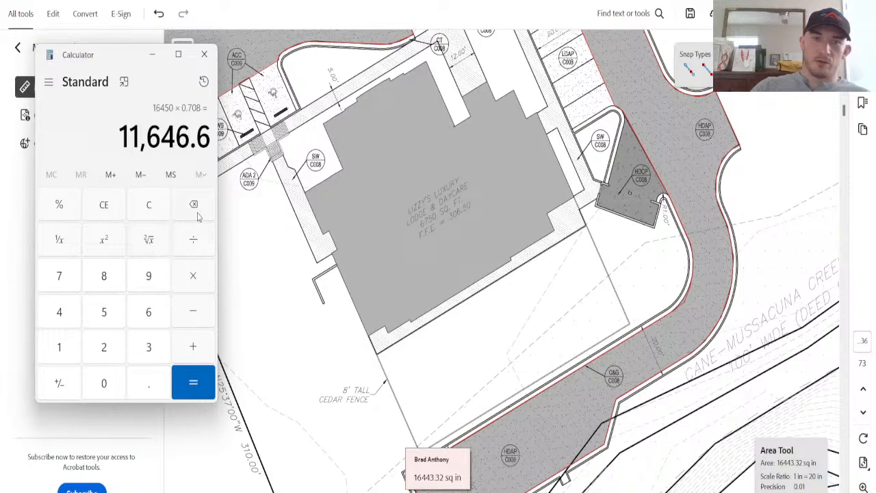
Step: Convert the calculated cubic-foot volume to cubic yards by dividing it by 27
left_click(193, 239)
type("27")
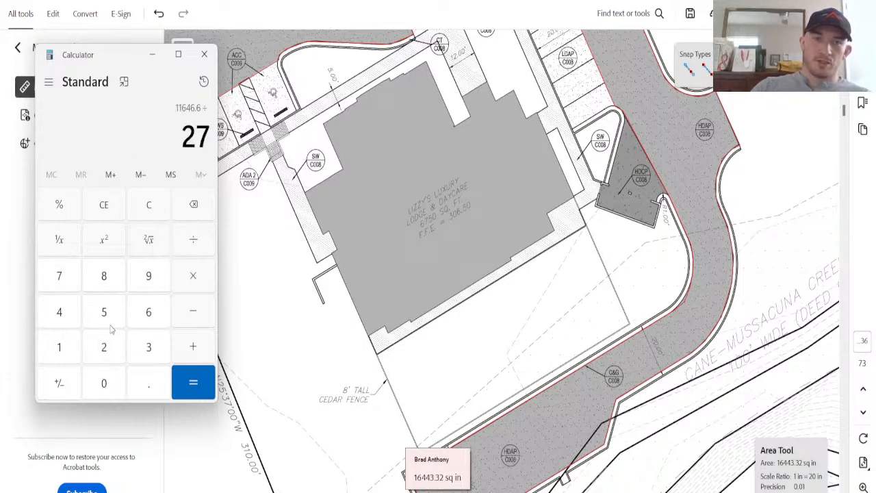
left_click(192, 382)
left_click_drag(46, 130, 156, 132)
left_click_drag(79, 132, 132, 130)
left_click(159, 130)
Step: Multiply the cubic-yard quantity by 1.5, and put the calculator away to return to the site plan
left_click(191, 277)
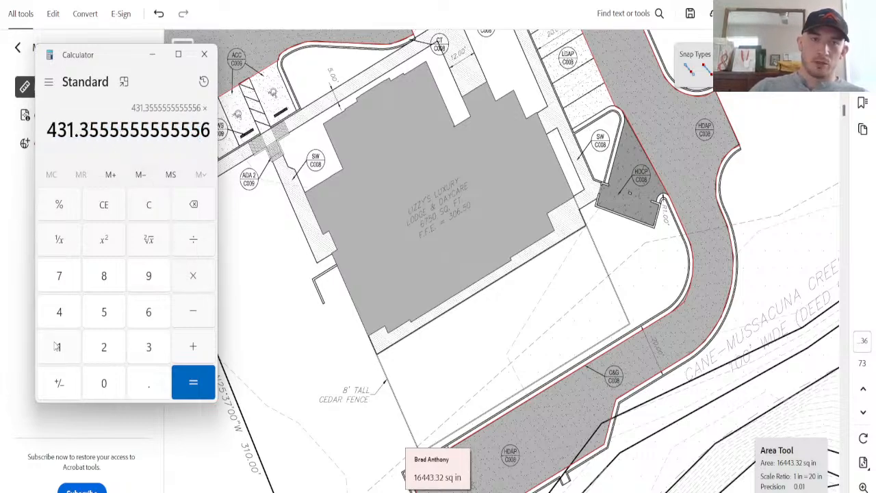
left_click(68, 344)
left_click(149, 382)
left_click(106, 318)
left_click(191, 381)
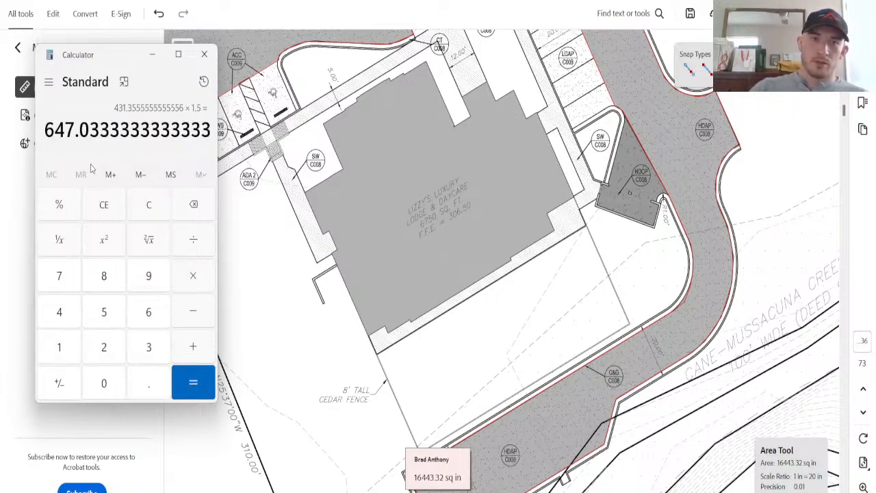
left_click_drag(48, 130, 80, 130)
left_click(86, 132)
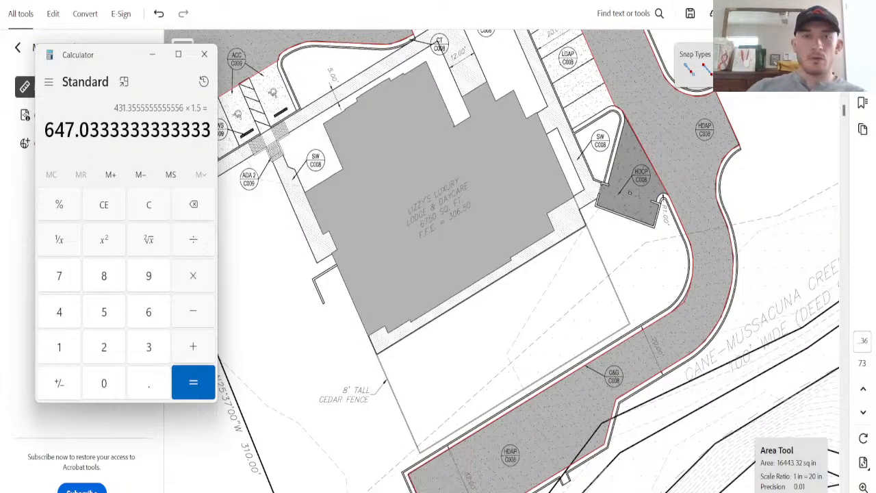
left_click(157, 61)
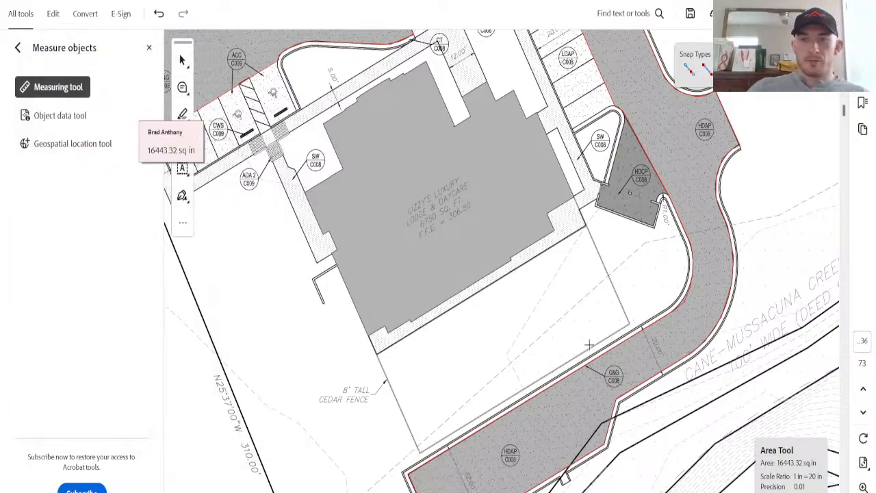
Step: Measure the areas of the building-side LDAP parking stalls and the neighbouring LDCP pad by outlining their corners
scroll(633, 353, "up", 3)
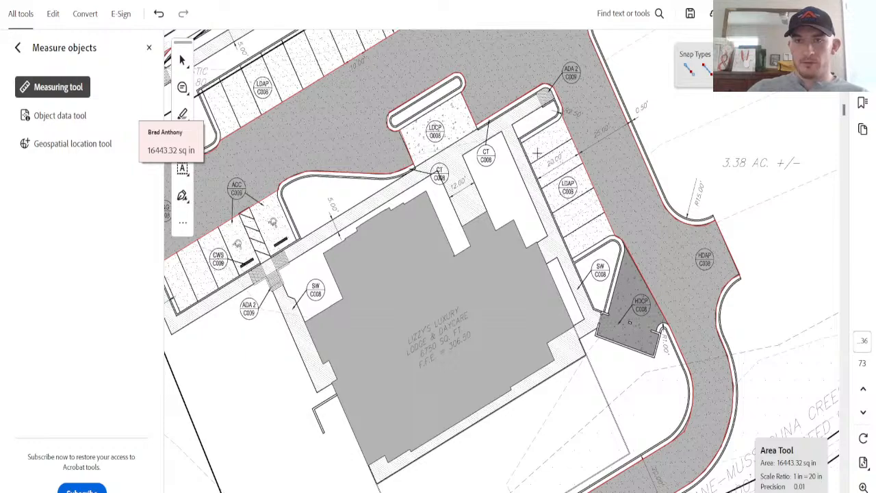
left_click(520, 140)
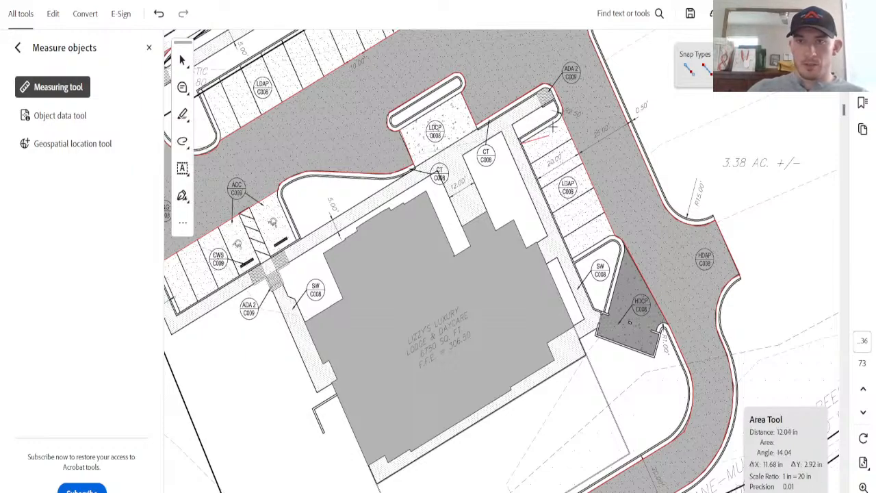
left_click(612, 237)
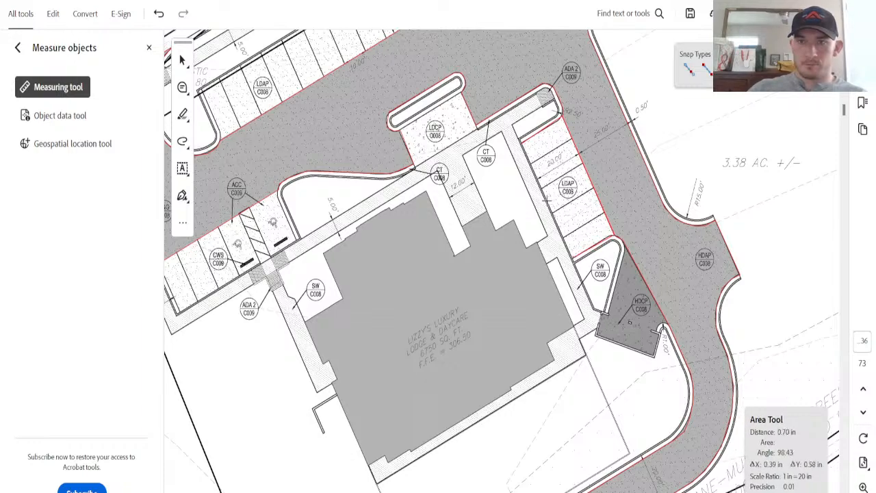
left_click(515, 136)
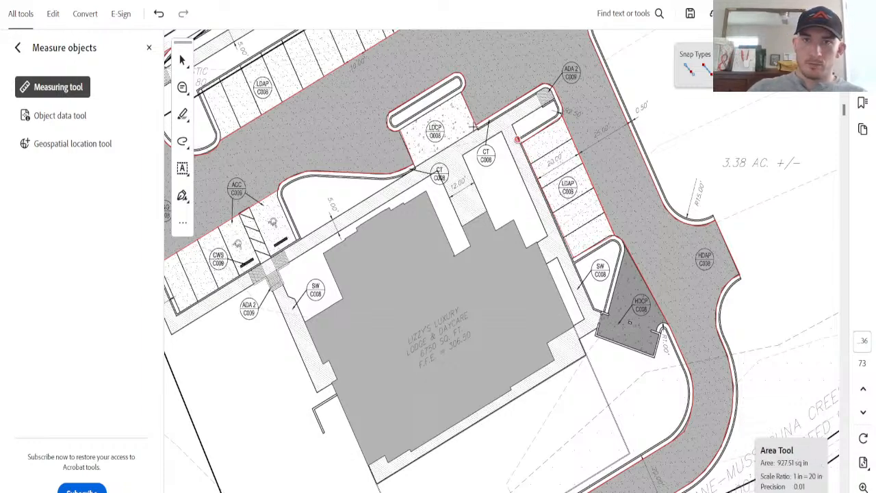
left_click(416, 165)
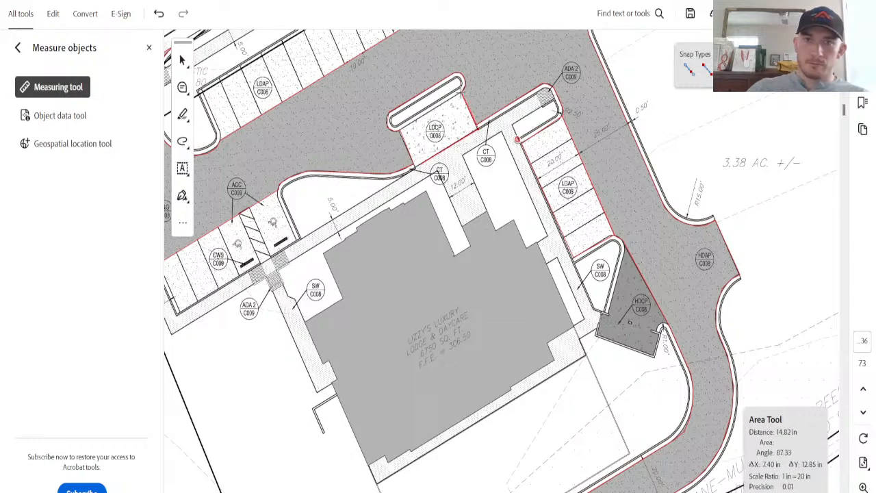
left_click(415, 166)
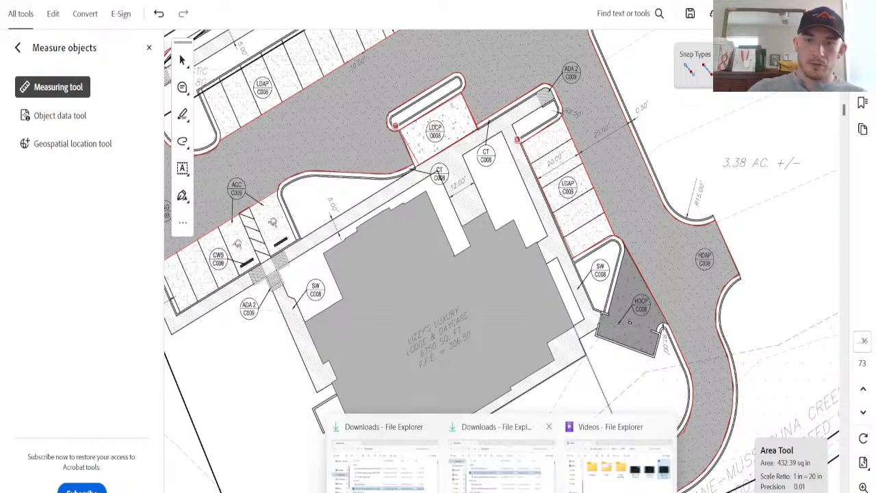
Step: Measure the area of the parking stall row that includes the accessible stalls, outlining it from its outer curb corner
scroll(502, 260, "left", 3)
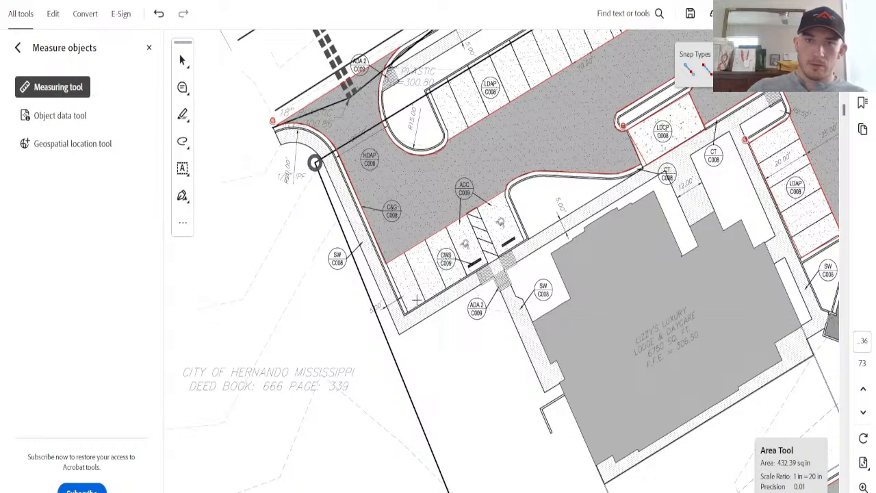
left_click(407, 311)
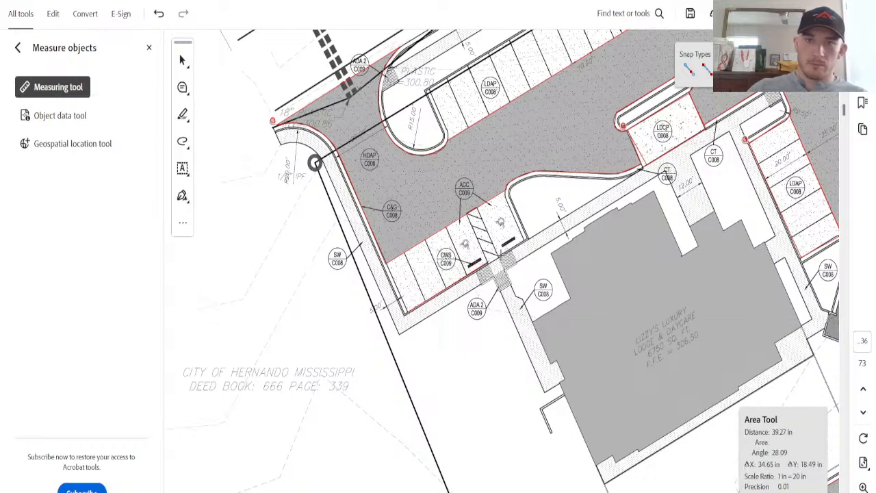
left_click(522, 239)
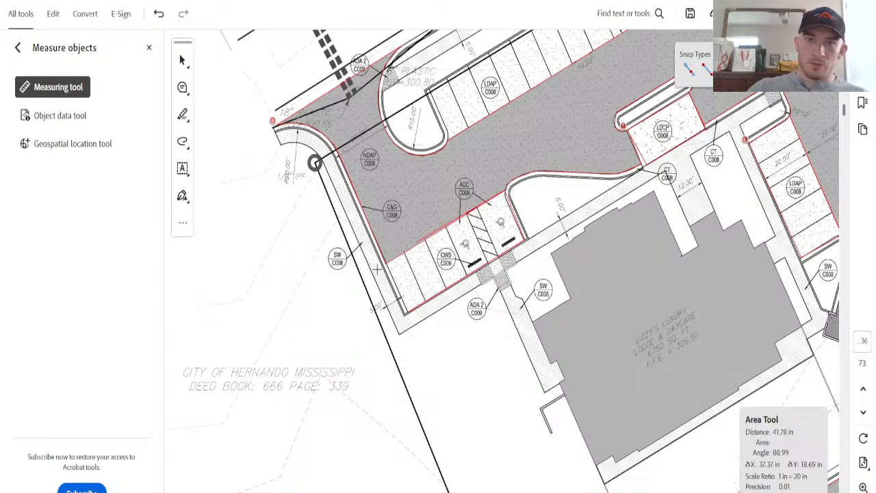
left_click(386, 261)
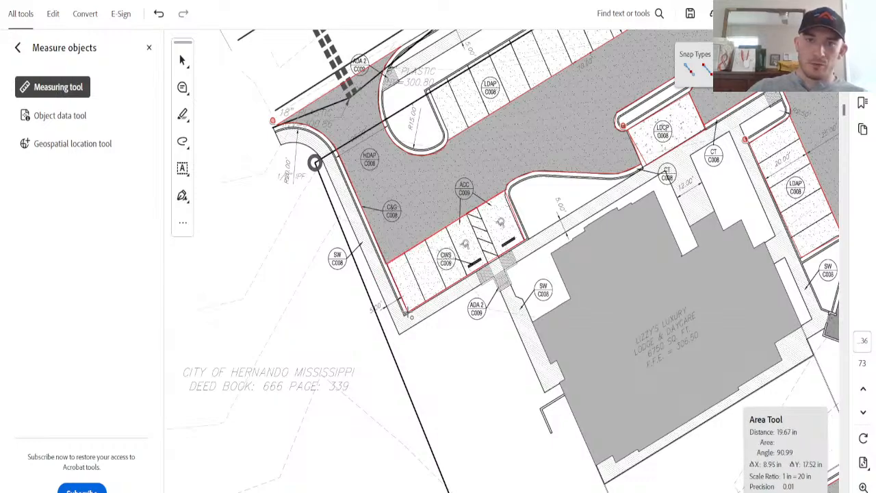
left_click(407, 311)
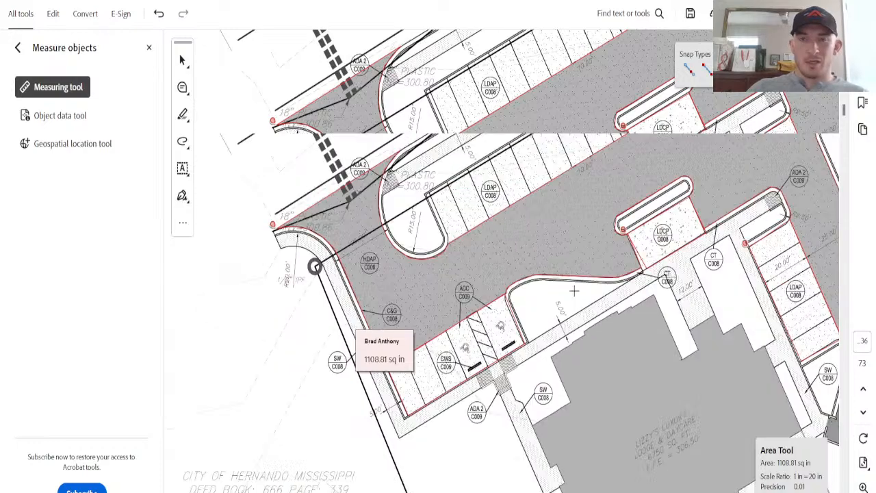
Step: Measure the area of the long street-side LDAP stall row by outlining its corners
scroll(573, 290, "up", 4)
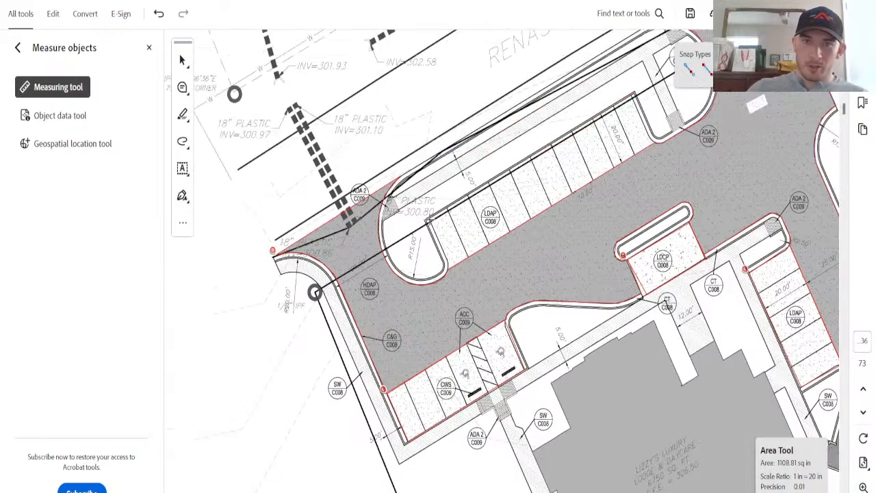
left_click(427, 220)
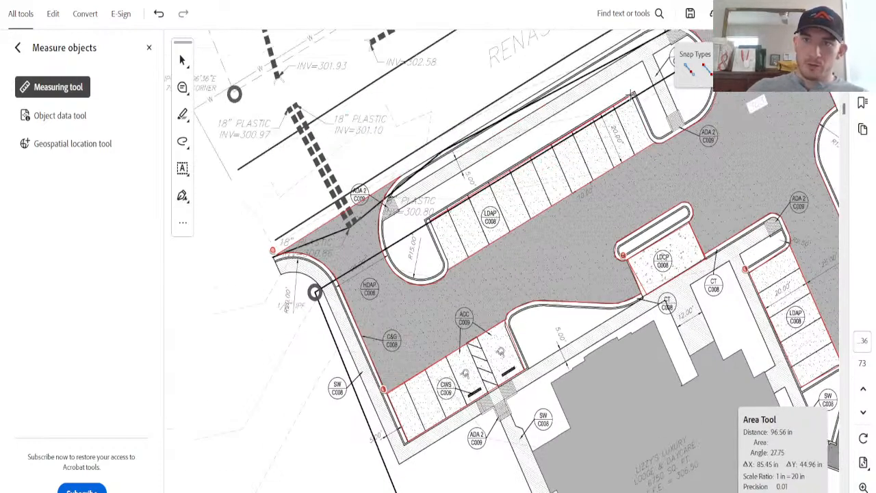
left_click(633, 95)
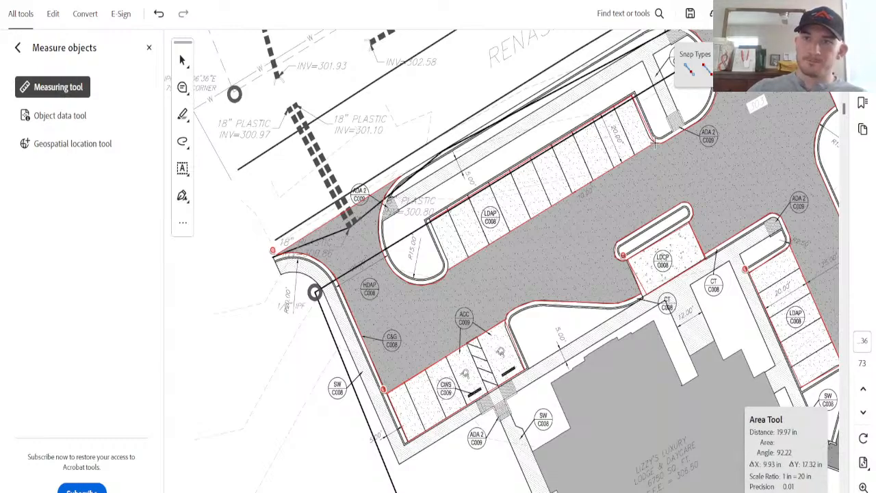
left_click(656, 143)
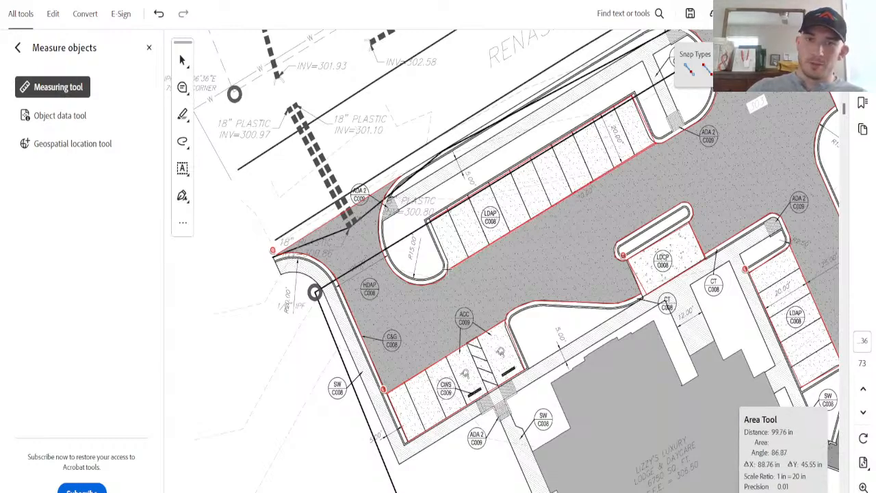
left_click(428, 219)
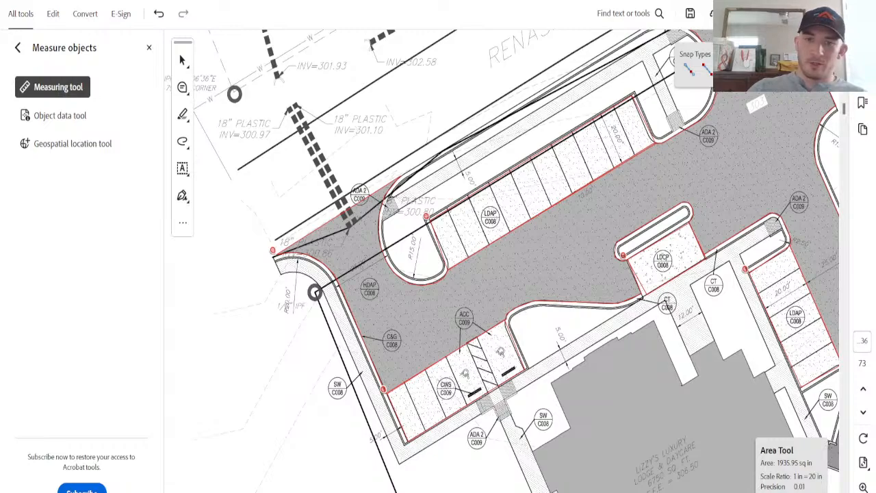
scroll(502, 260, "right", 5)
scroll(456, 208, "down", 4)
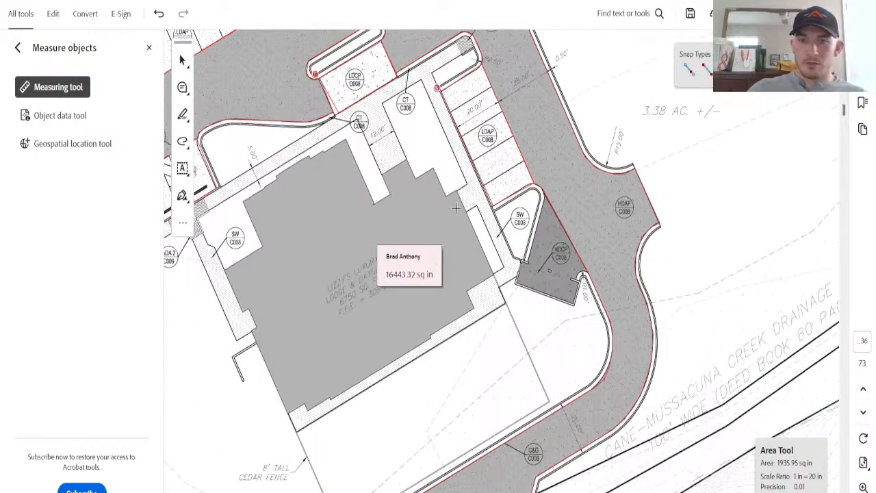
scroll(489, 232, "down", 1)
scroll(505, 260, "up", 6)
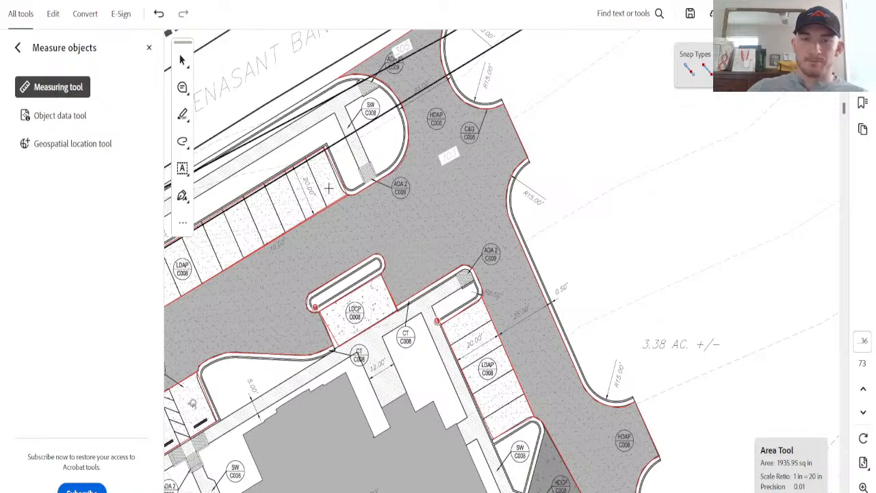
Step: Exit the measuring tool and review the recorded areas of the light duty stall rows and the LDCP pad
left_click(182, 60)
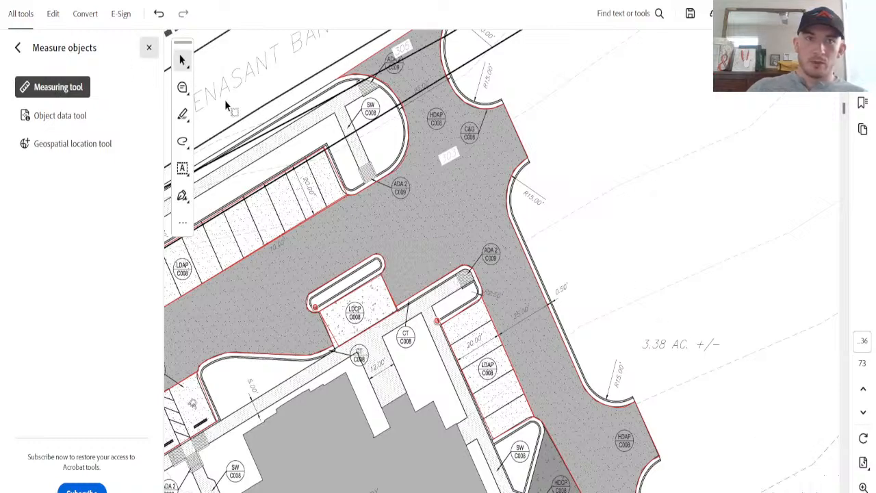
left_click(181, 61)
left_click(230, 87)
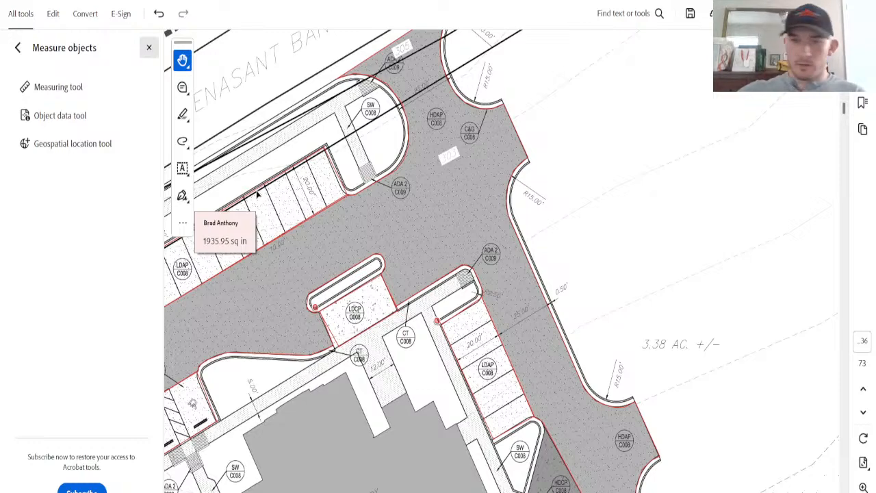
mouse_move(336, 335)
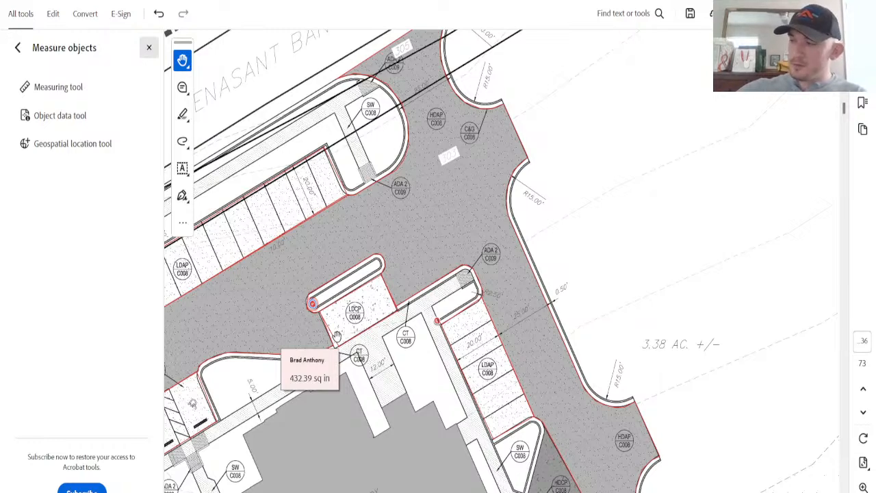
mouse_move(471, 389)
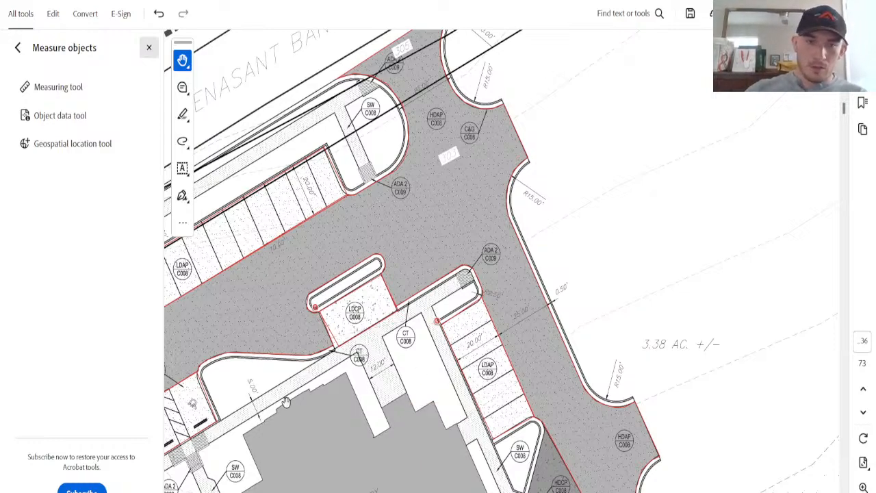
mouse_move(183, 384)
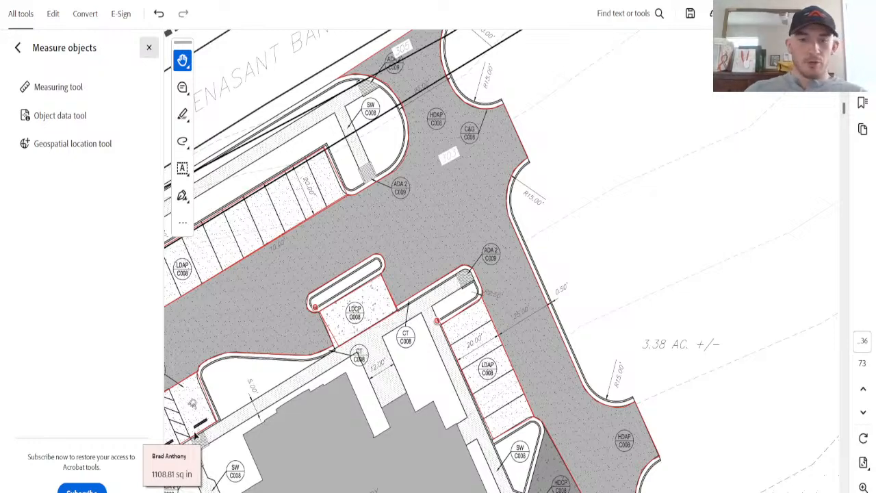
mouse_move(539, 486)
Step: Switch to the calculator, clear it and add the areas 1935, 450, 930 and 1110
key("alt+Tab")
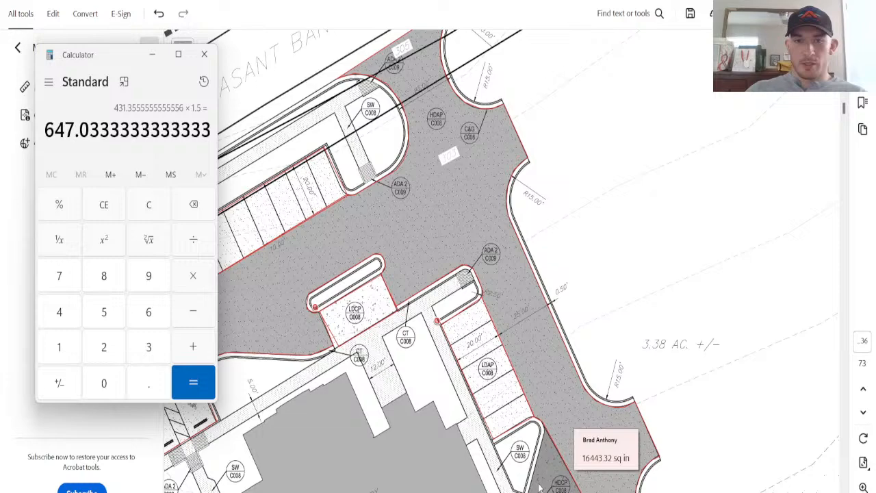
left_click(138, 206)
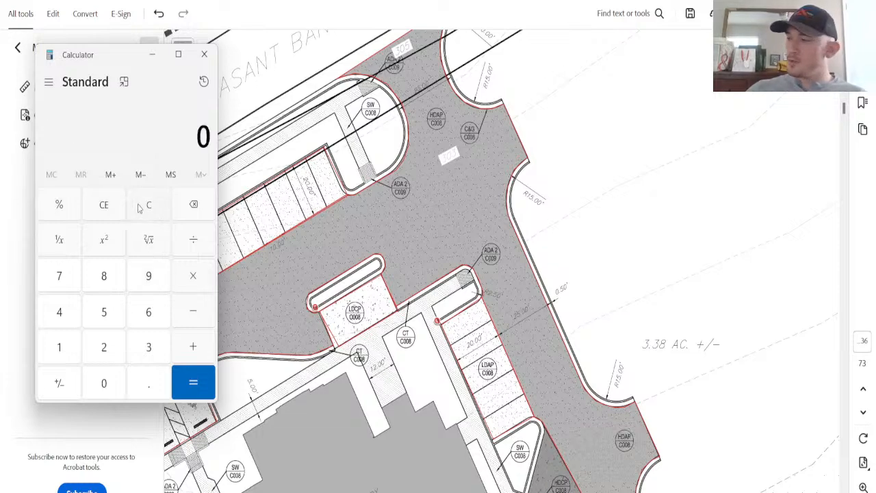
type("1935+")
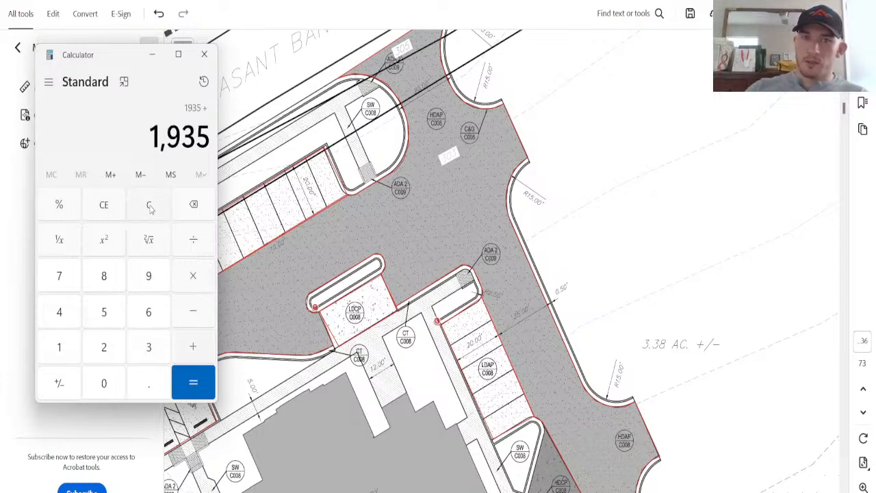
type("450")
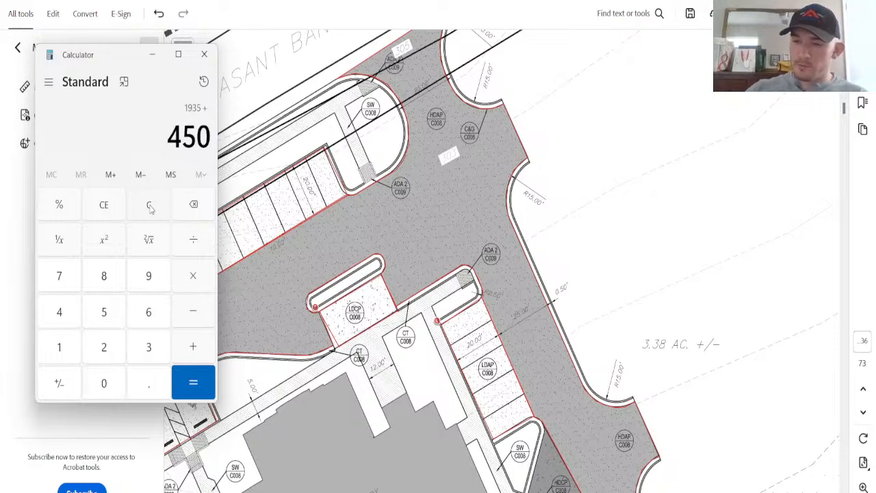
type("+930+")
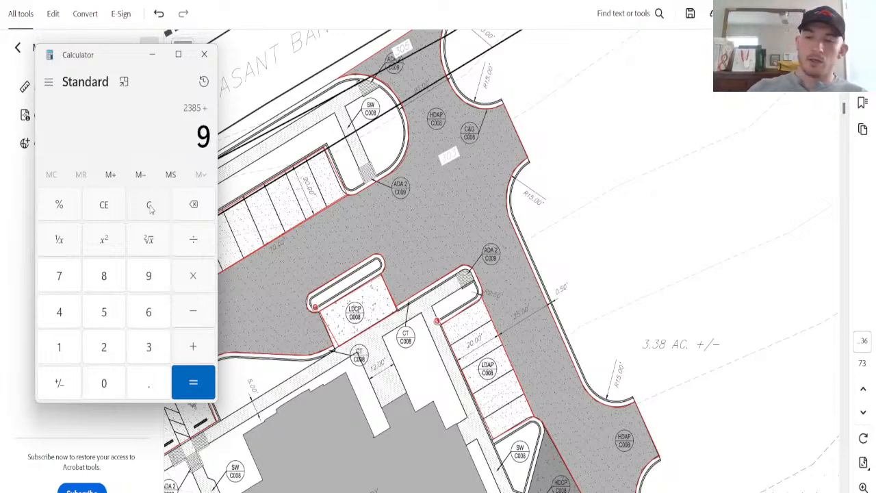
type("1110")
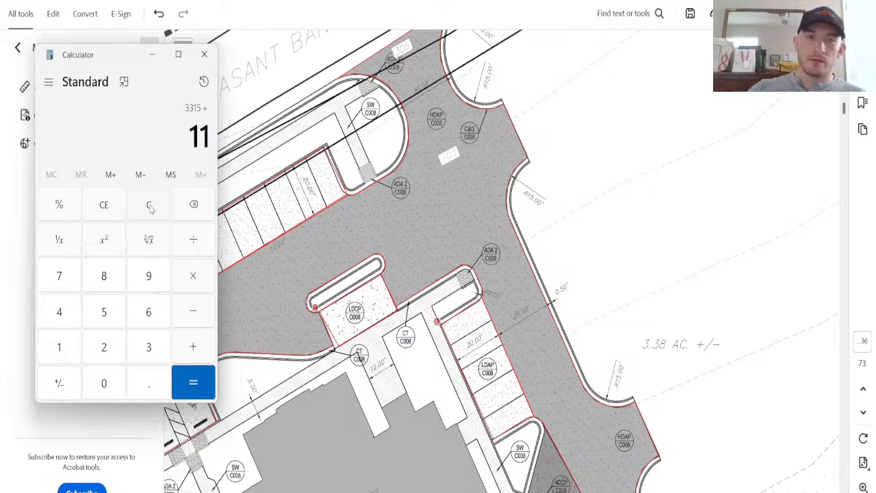
key("Return")
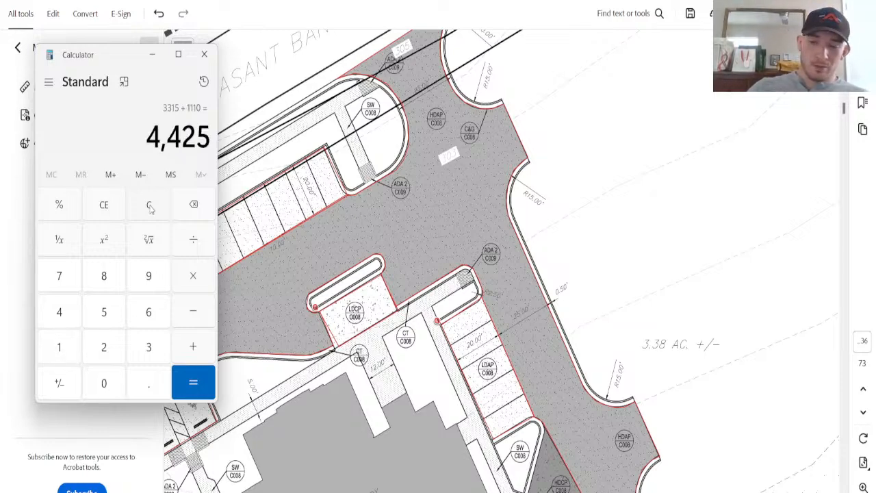
Step: Convert the combined area to cubic yards using a 0.667 depth and a divisor of 27, and multiply by 1.5
type("*0.667")
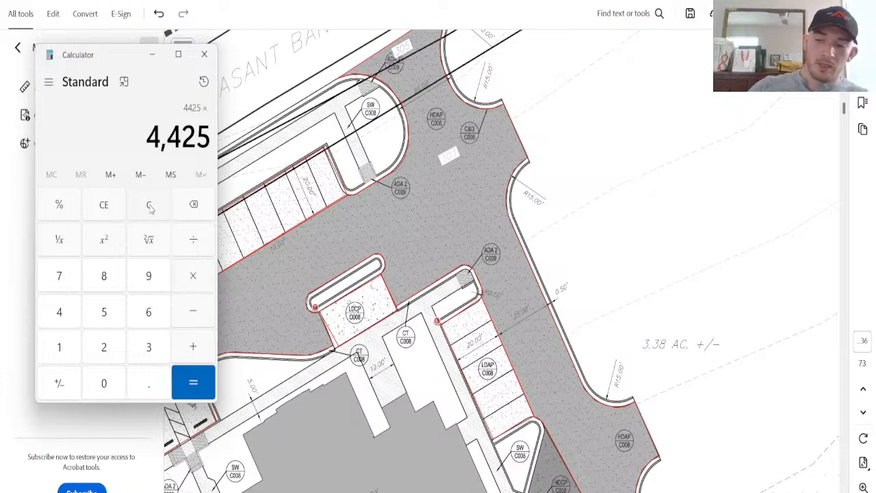
key("Return")
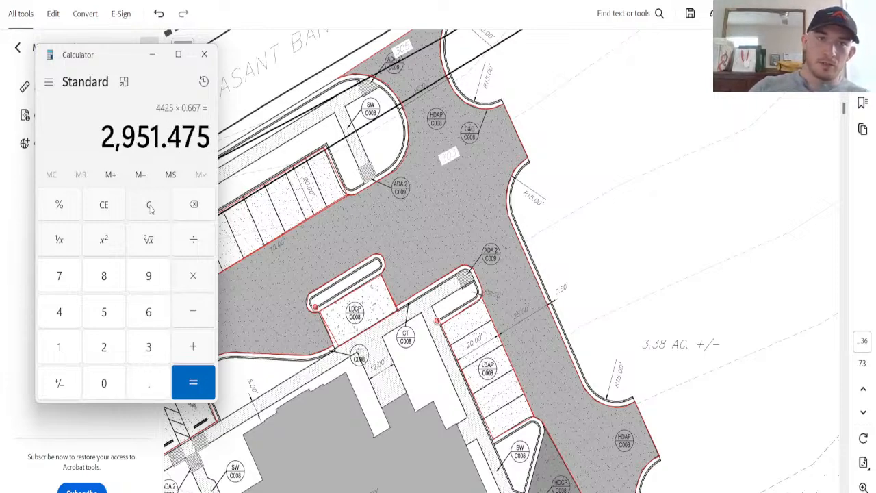
type("/27")
key("Return")
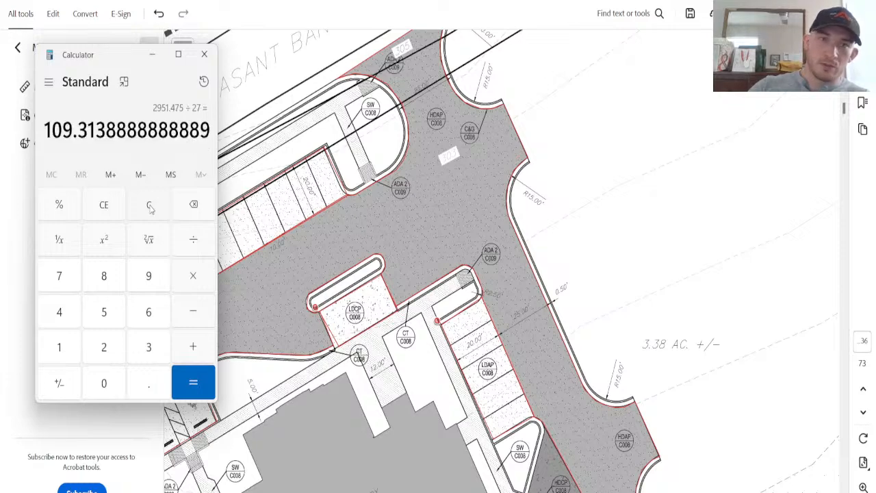
type("*1.5")
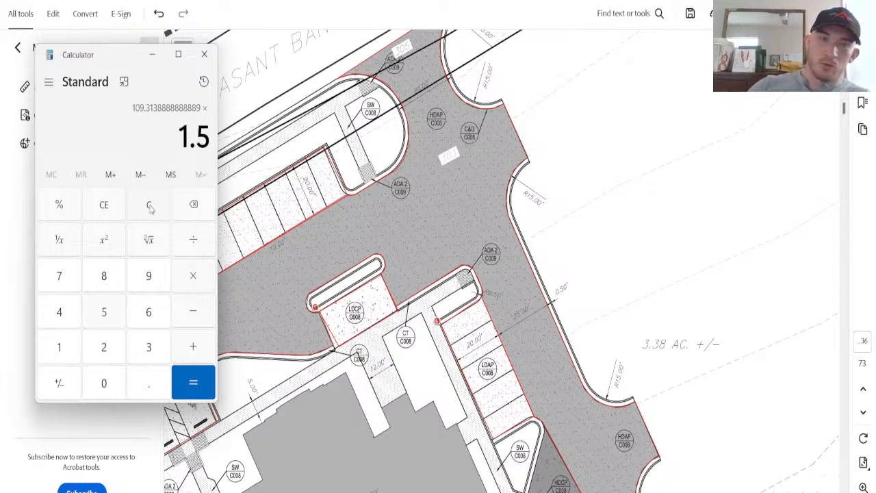
key("Return")
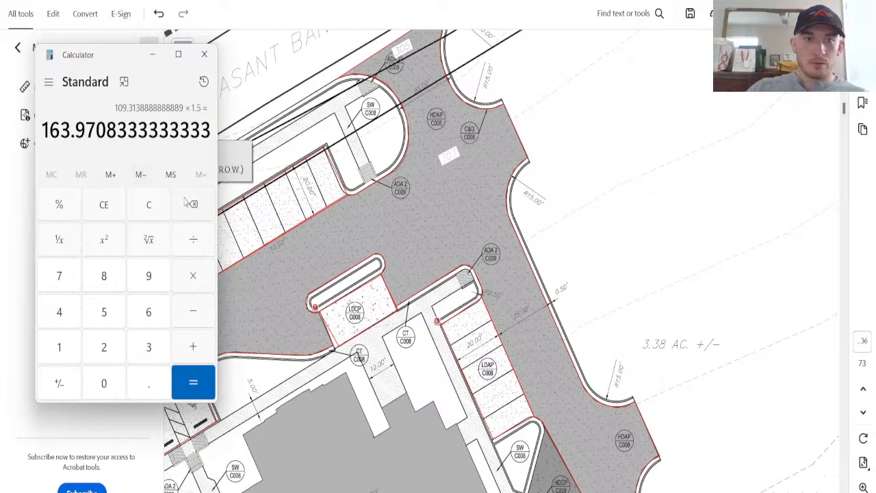
Step: Clear the calculator and add only the three LDAP stall areas, 1935, 930 and 1110, leaving out the LDCP pad
left_click(148, 205)
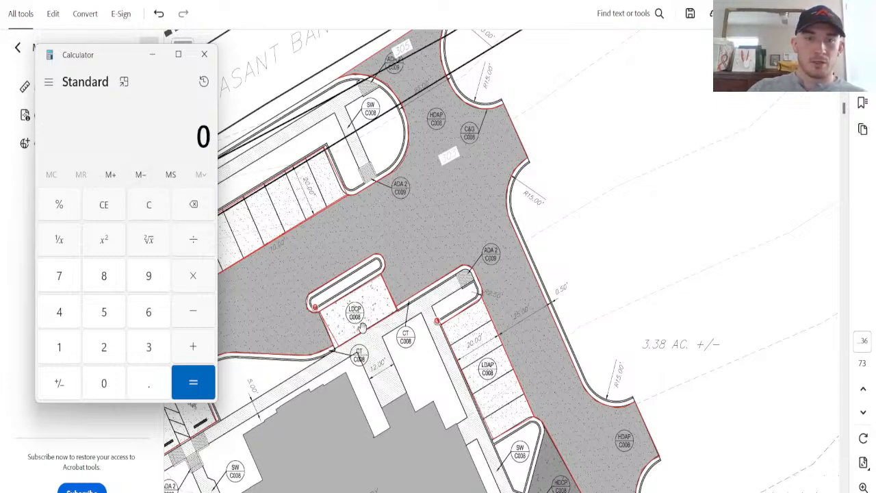
left_click(196, 403)
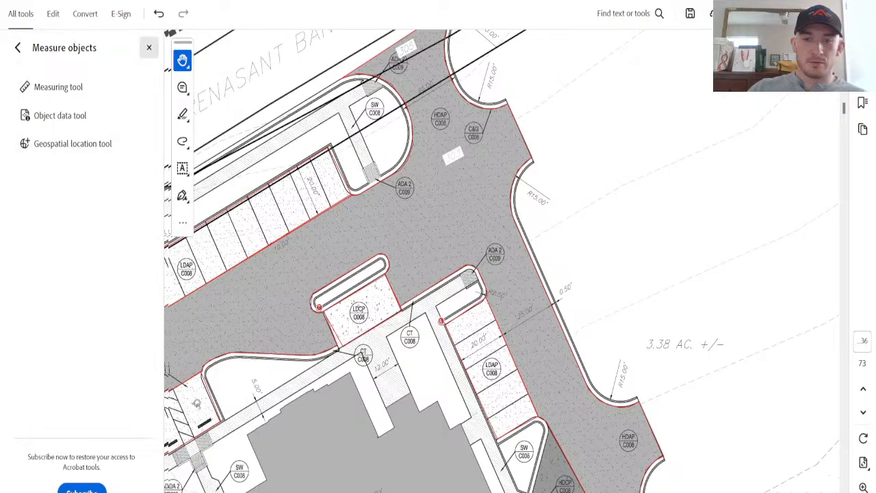
scroll(501, 261, "left", 4)
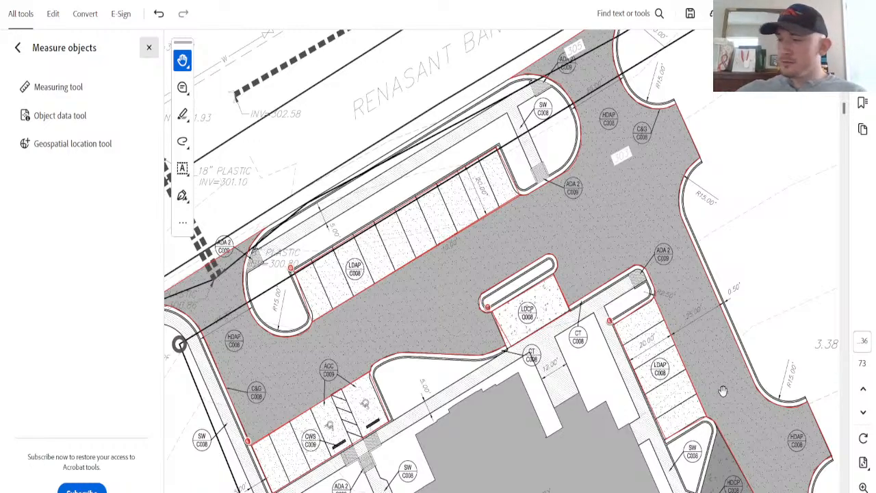
left_click(342, 492)
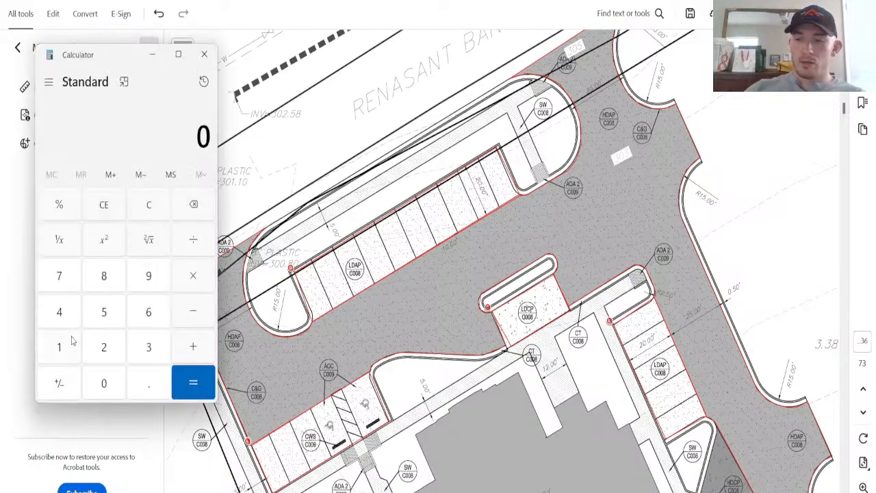
type("1935")
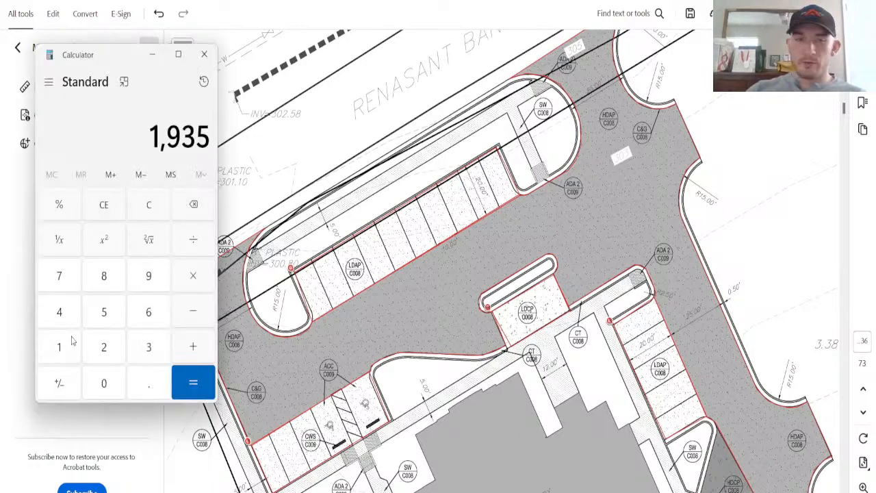
key("Return")
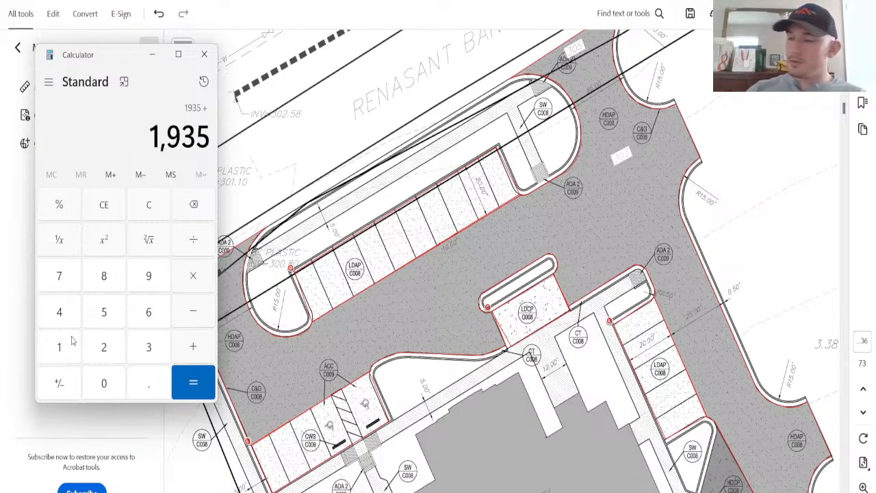
type("930")
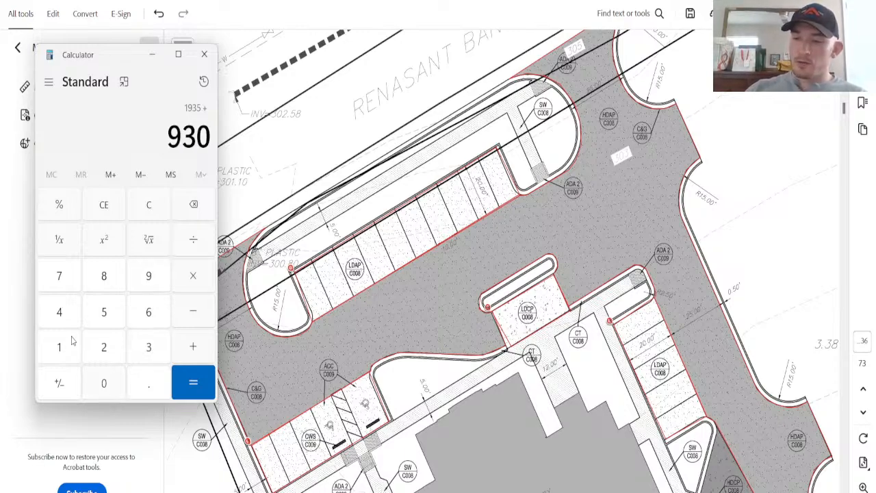
type("+110")
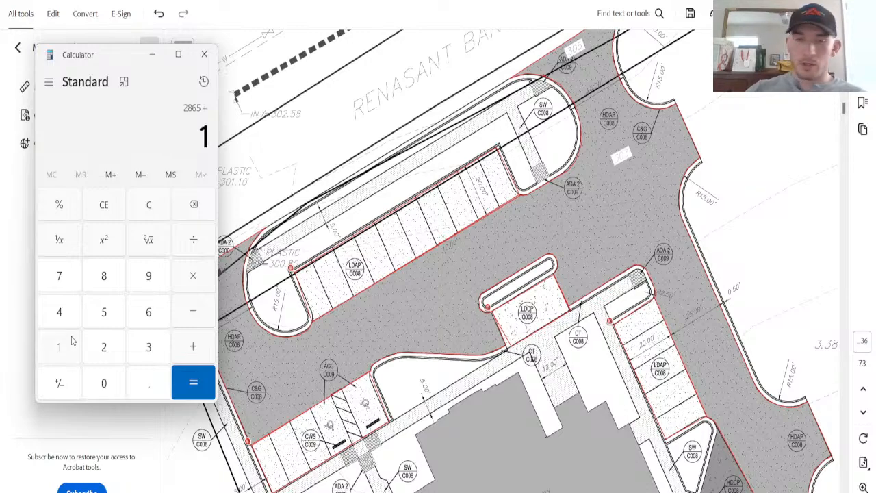
key("BackSpace")
type("10")
key("Return")
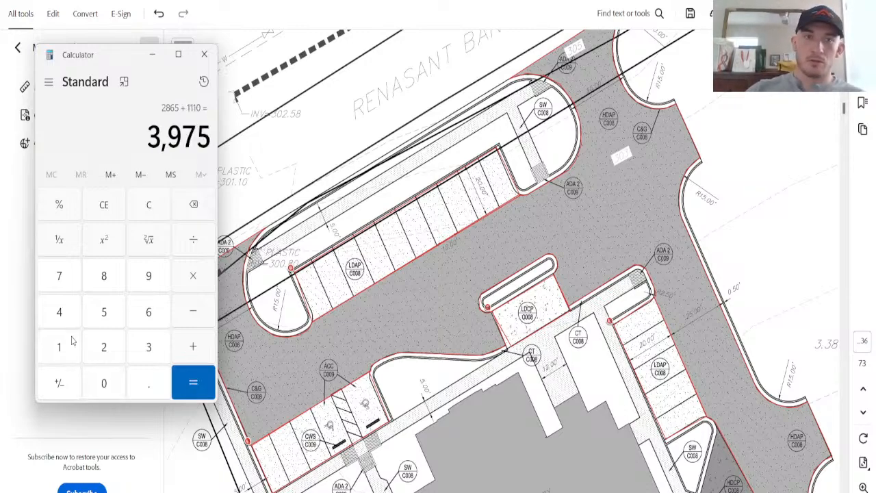
Step: Convert the LDAP area total to cubic yards by multiplying it by 0.667 and dividing by 27
mouse_move(355, 237)
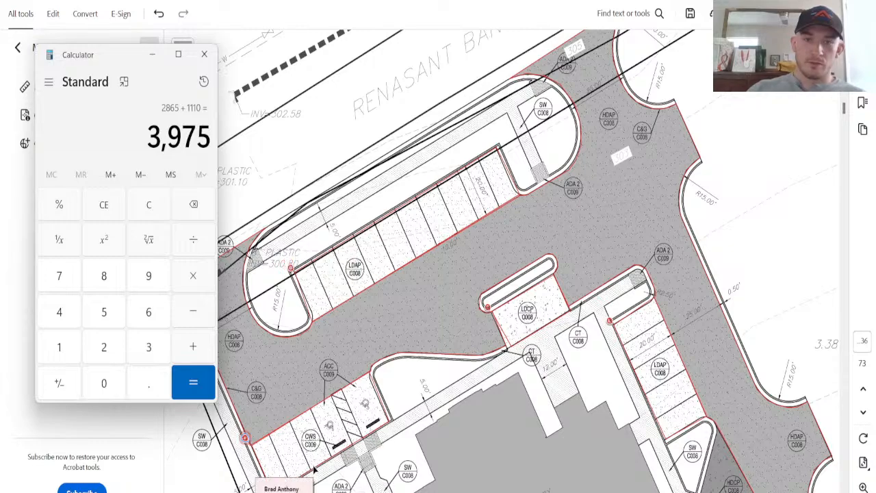
mouse_move(638, 371)
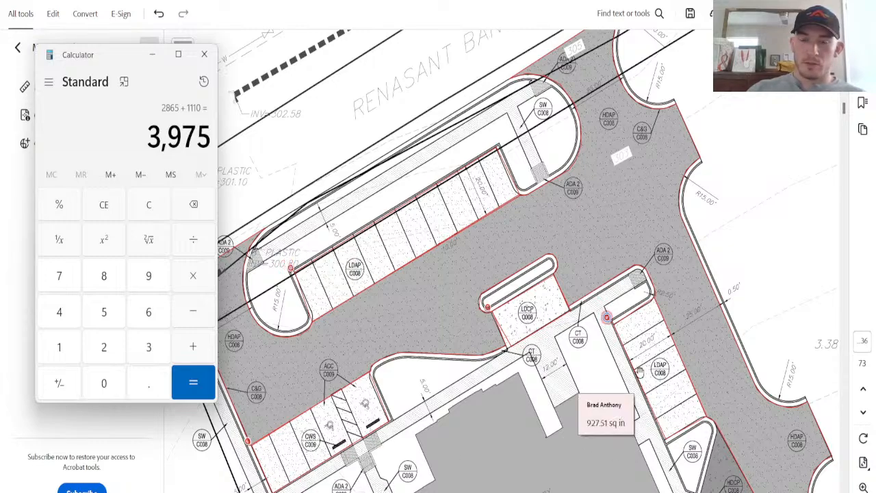
key("asterisk")
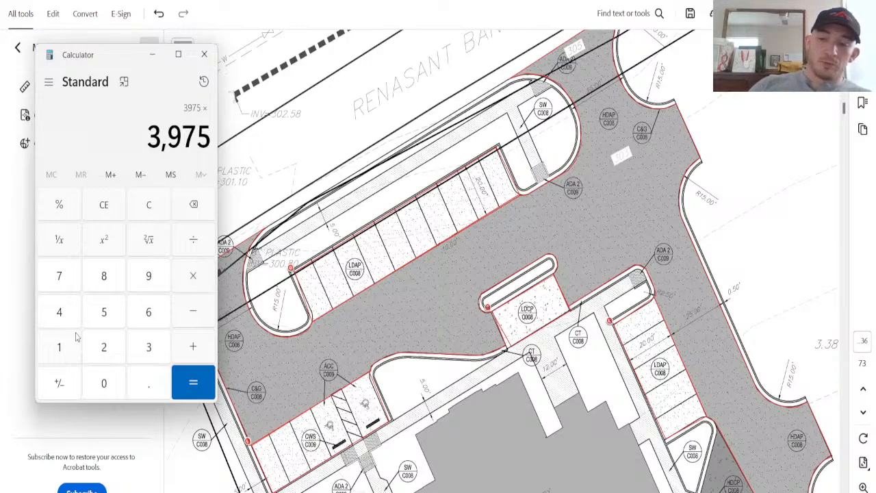
type("0.667")
key("Return")
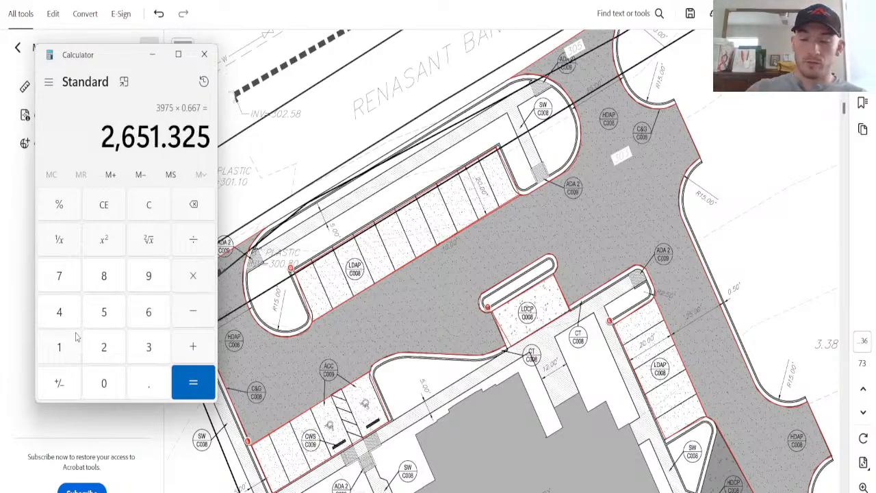
key("slash")
type("27")
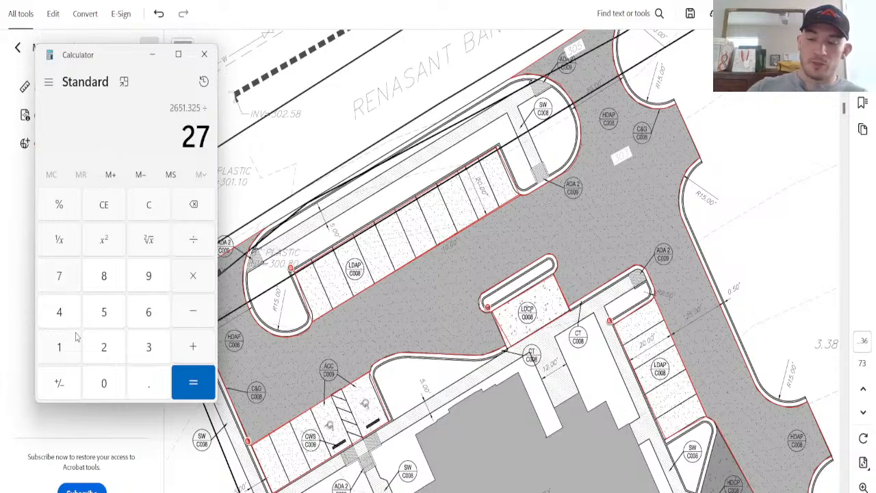
key("Return")
Step: Multiply the LDAP cubic-yard quantity by 1.5
key("asterisk")
type("1.5")
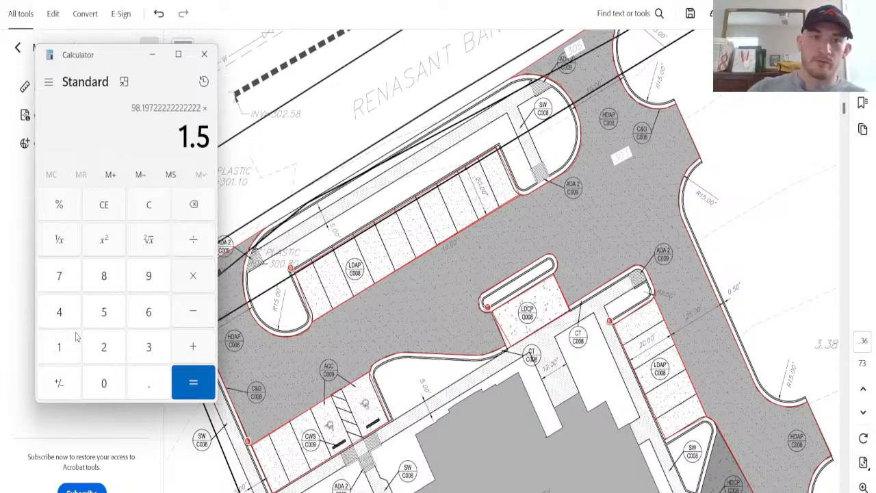
key("Return")
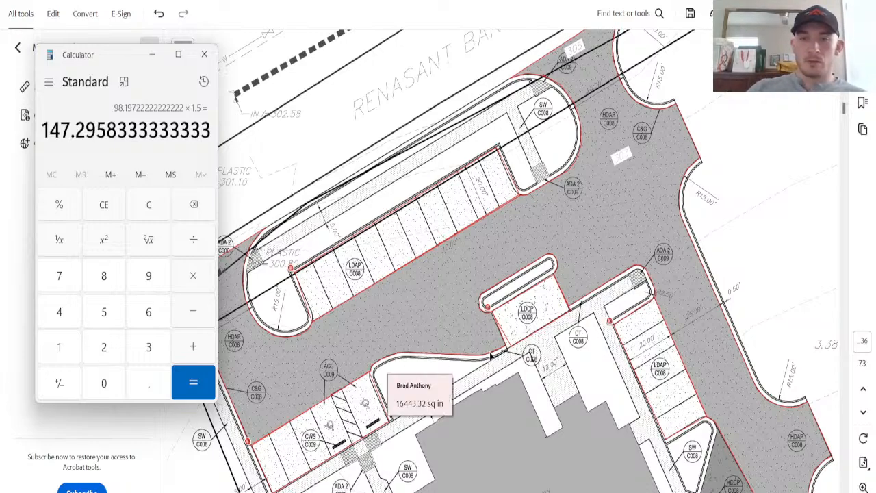
mouse_move(512, 337)
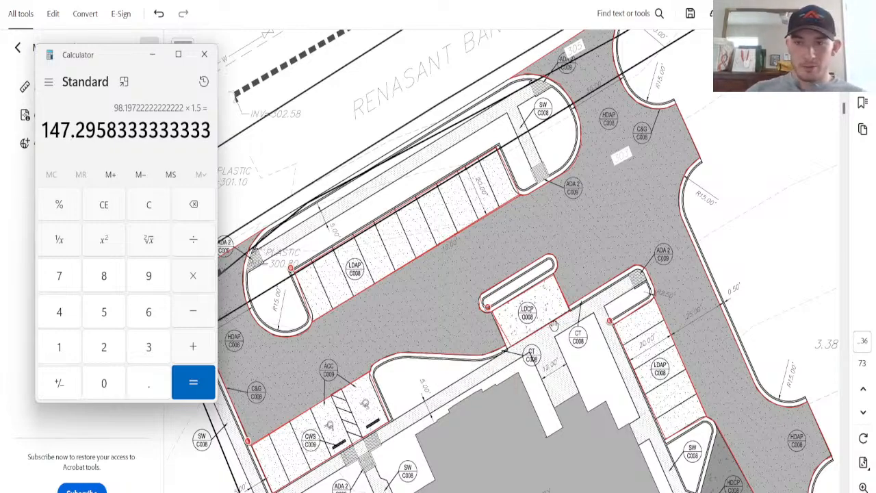
scroll(588, 257, "down", 3)
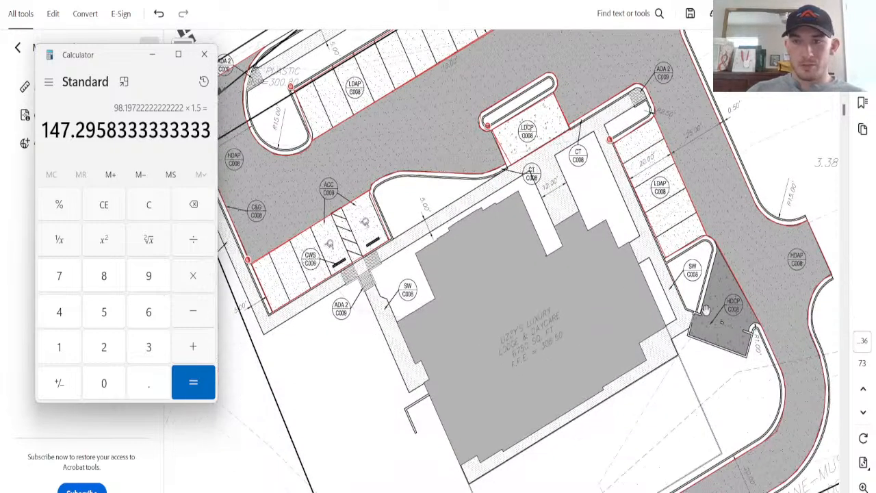
Step: Examine the construction legend for the concrete and asphalt pavement types, and return to the paved areas around the building
scroll(689, 329, "up", 3)
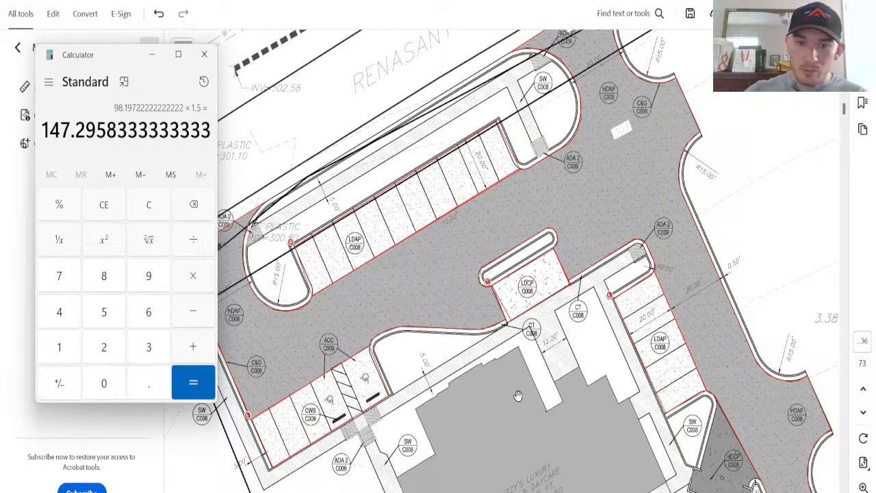
left_click_drag(545, 492, 758, 486)
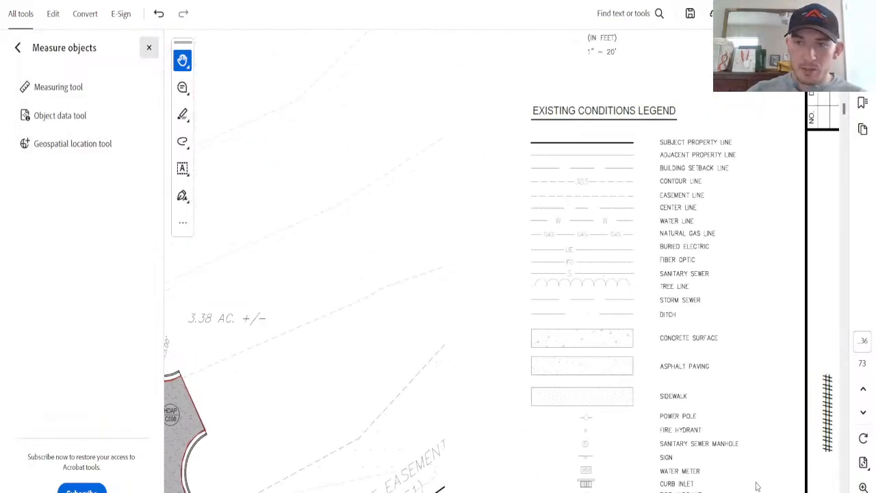
scroll(540, 358, "down", 3)
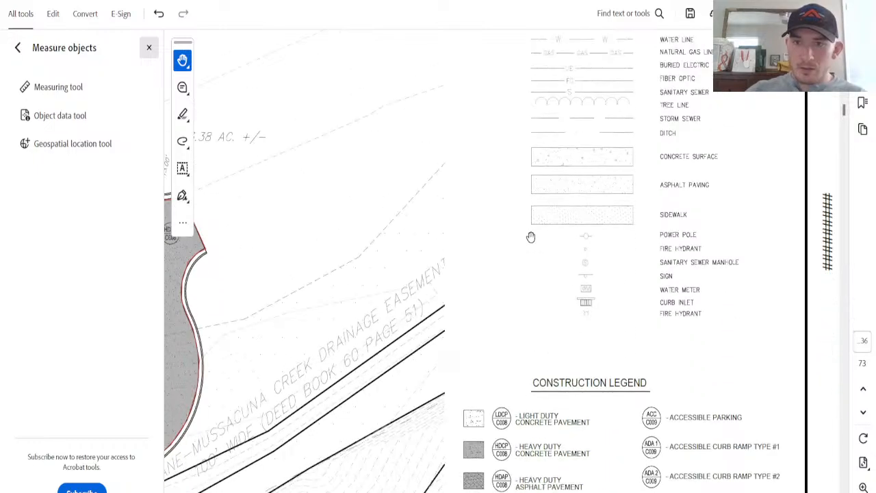
scroll(502, 331, "down", 2)
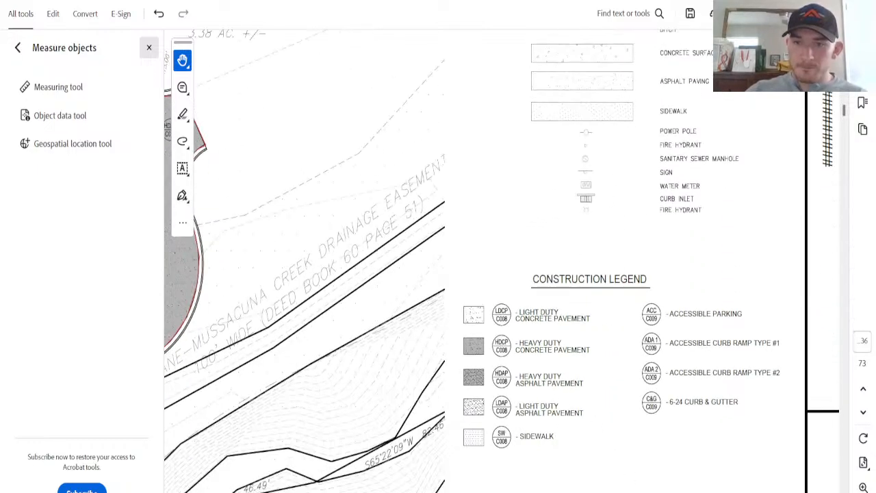
left_click_drag(650, 488, 439, 488)
scroll(435, 369, "up", 3)
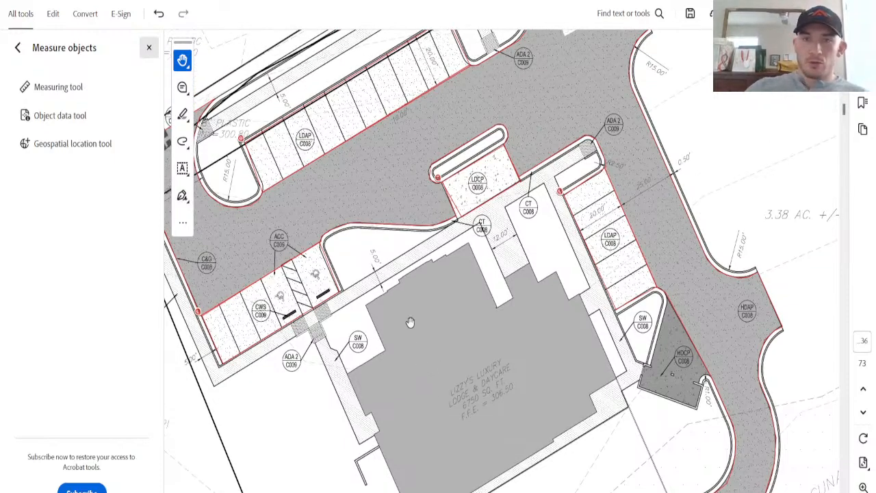
mouse_move(483, 207)
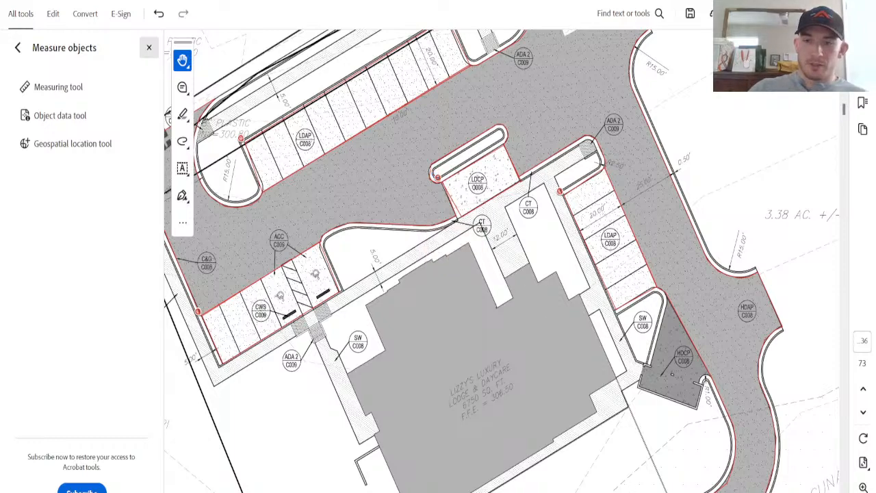
Step: Switch to the Calculator and clear the previous LDAP result
left_click(472, 492)
key("BackSpace")
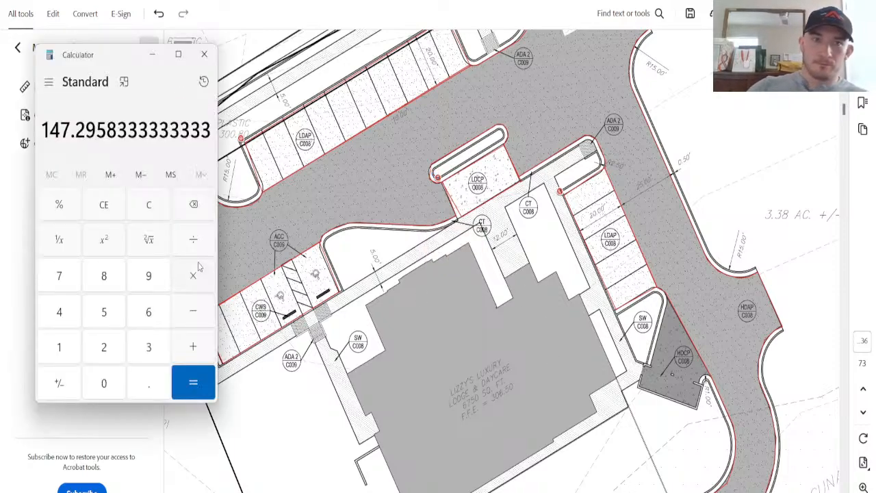
left_click(142, 208)
type("450")
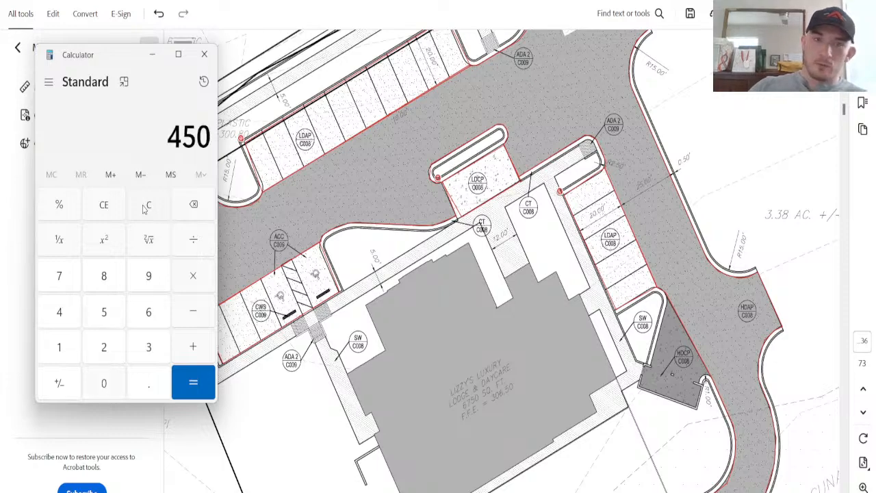
key("asterisk")
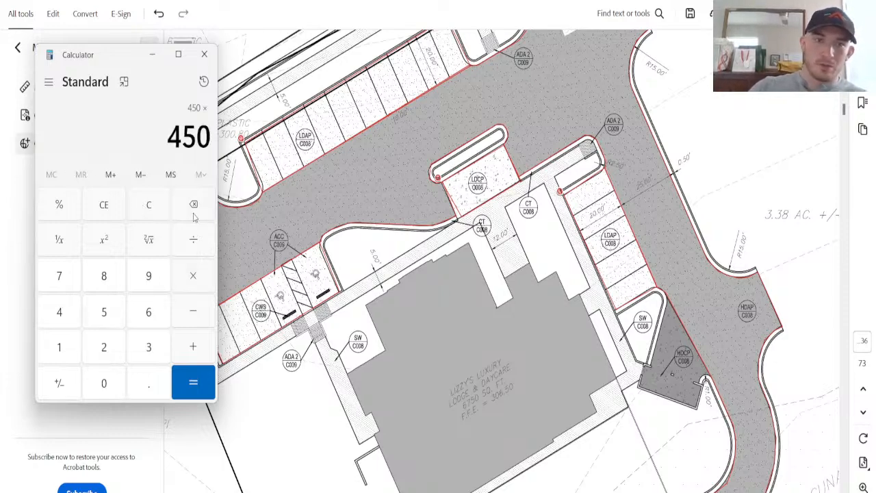
left_click(141, 207)
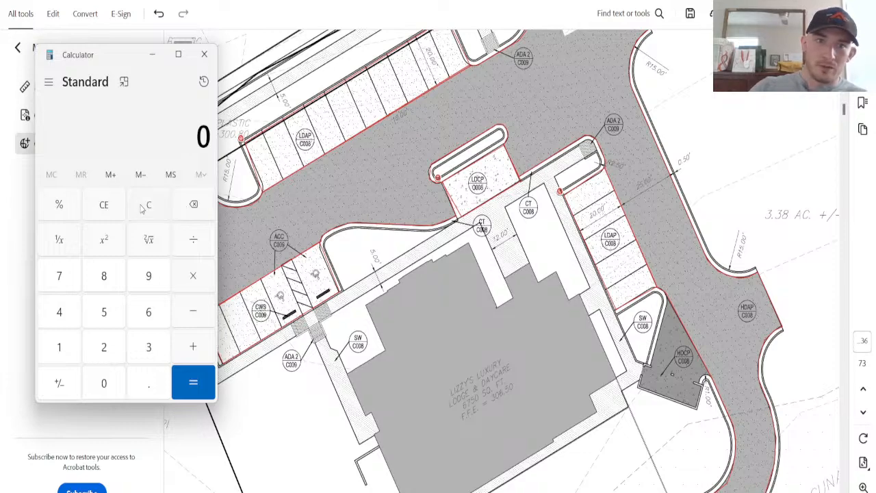
Step: Calculate the LDCP pad volume by dividing 7 by 12 and multiplying by the 450 area
type("7/12")
key("Return")
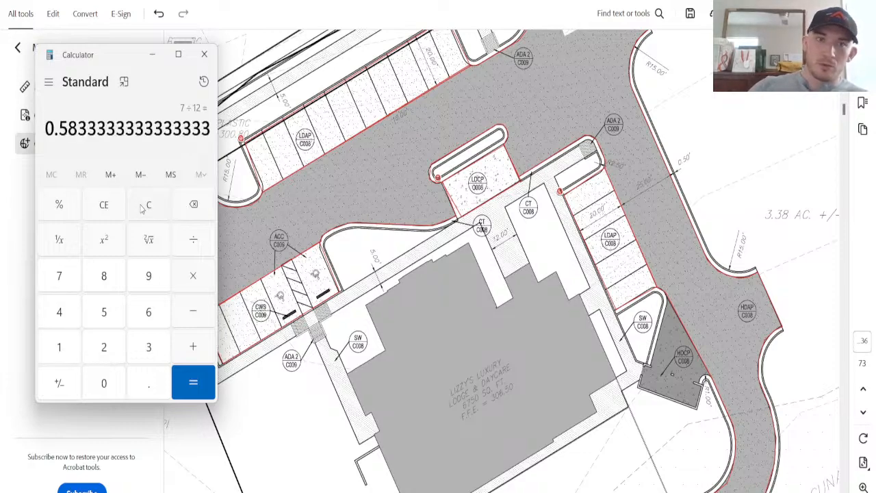
left_click(192, 277)
left_click(58, 312)
left_click(104, 312)
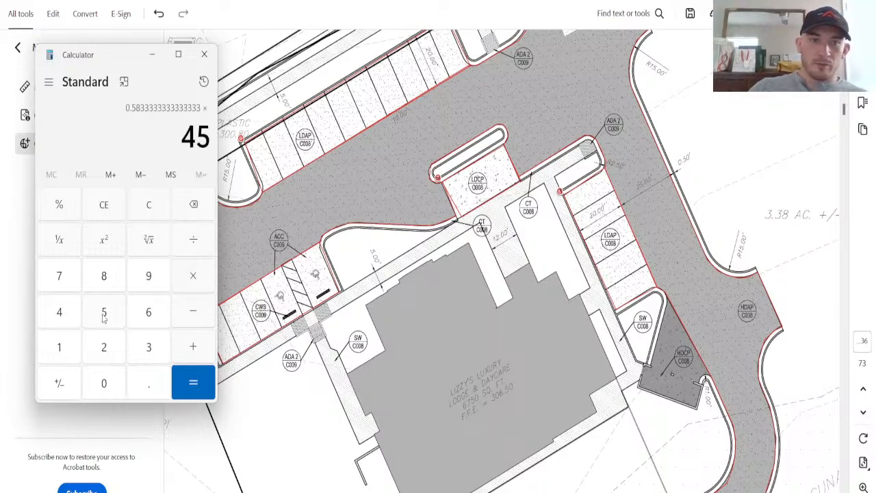
left_click(104, 383)
left_click(193, 382)
Step: Convert the LDCP volume to cubic yards by dividing by 27, and multiply the quantity by 1.5
left_click(193, 240)
left_click(104, 347)
left_click(59, 275)
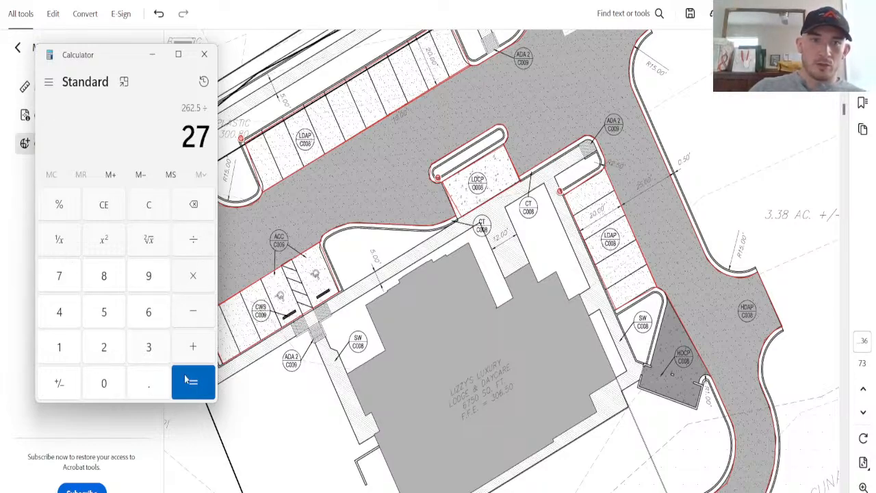
left_click(193, 382)
left_click(192, 276)
left_click(60, 347)
left_click(148, 383)
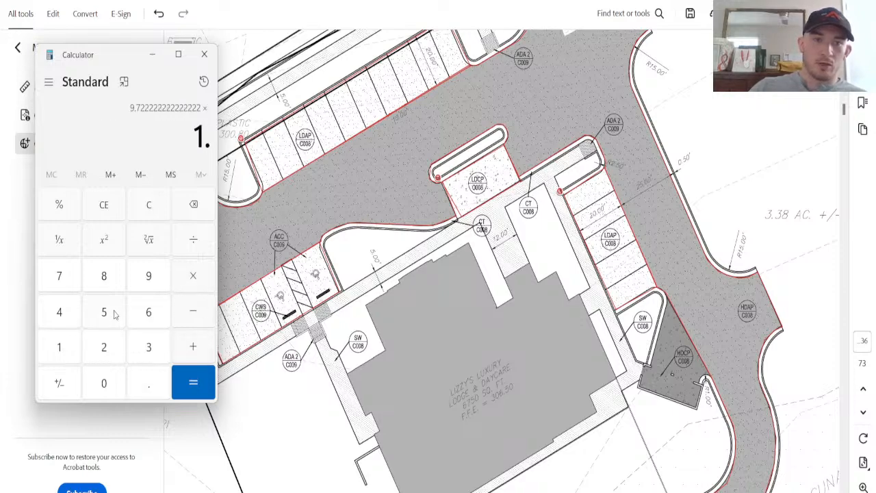
left_click(104, 312)
left_click(193, 383)
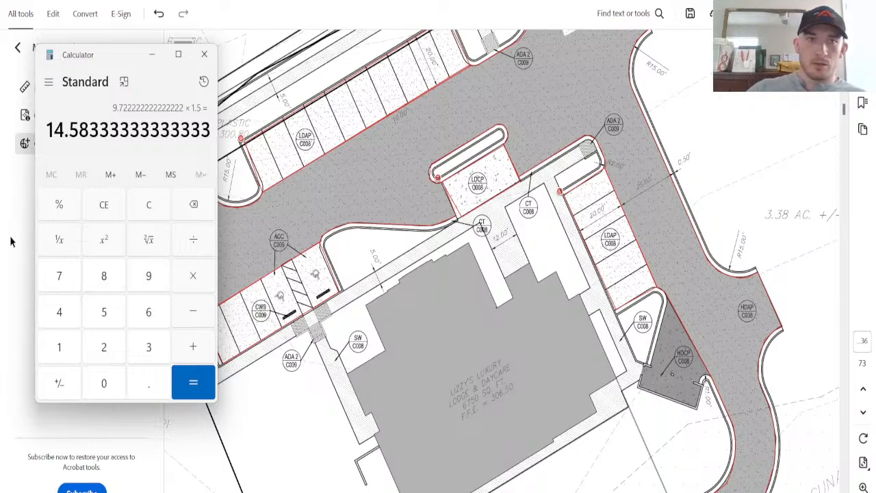
Step: Measure the area of the HDCP pad beside the drive by tracing its outline with the Area Tool
left_click(152, 54)
scroll(503, 299, "down", 1)
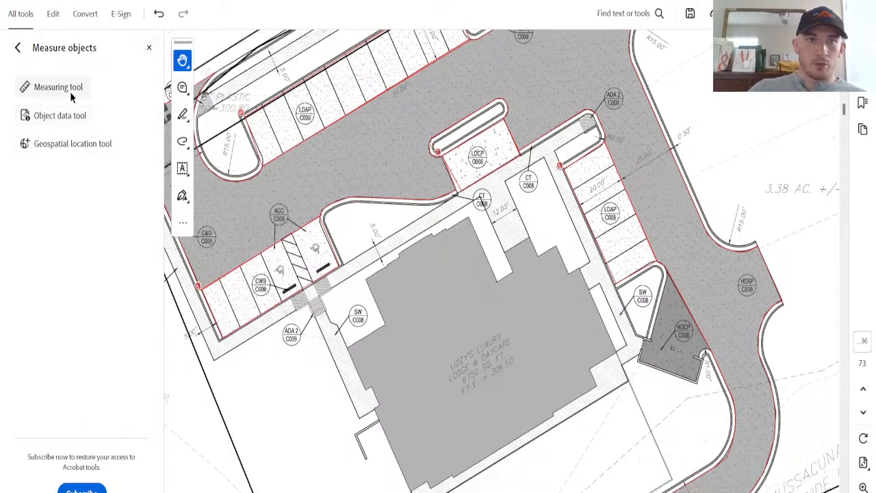
left_click(61, 86)
left_click(801, 69)
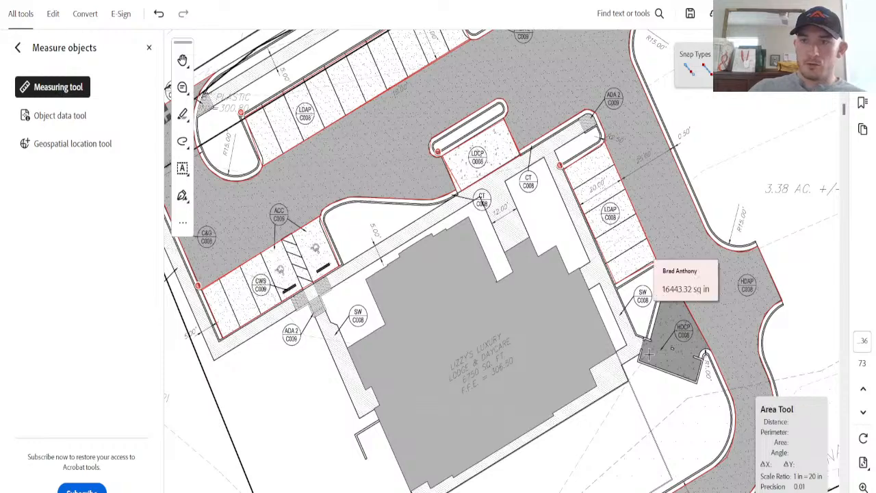
left_click(640, 349)
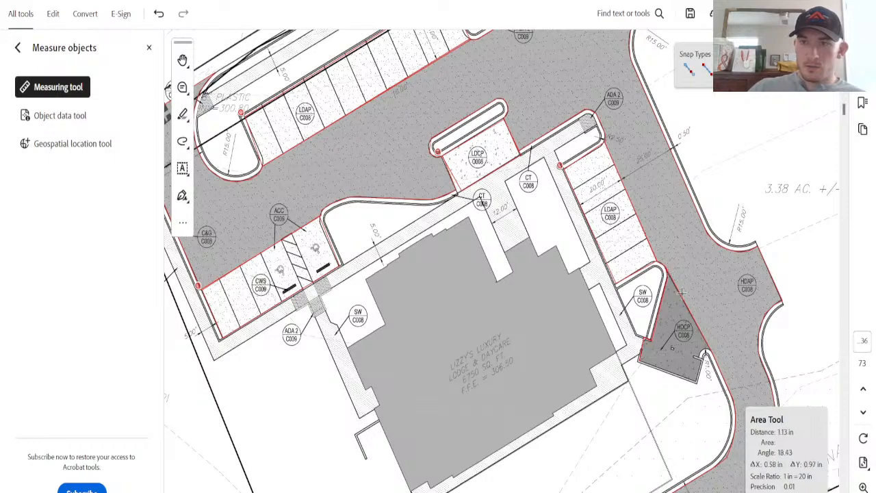
left_click(666, 267)
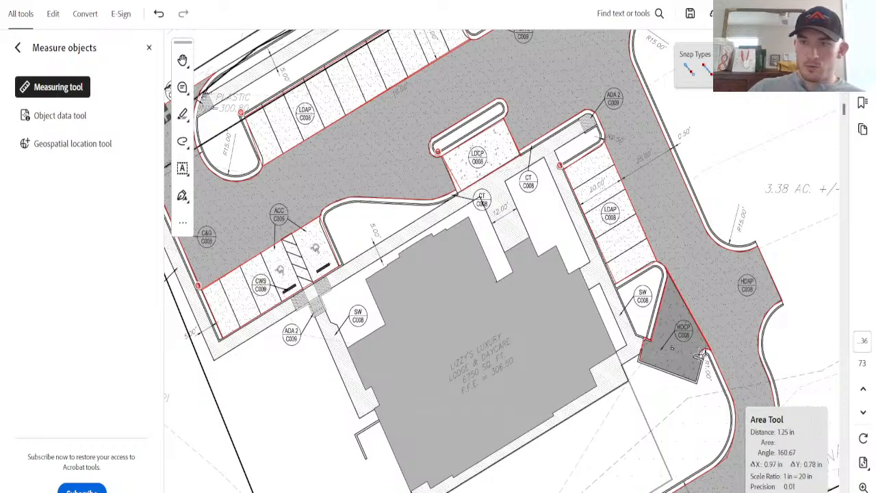
left_click(703, 353)
left_click(696, 381)
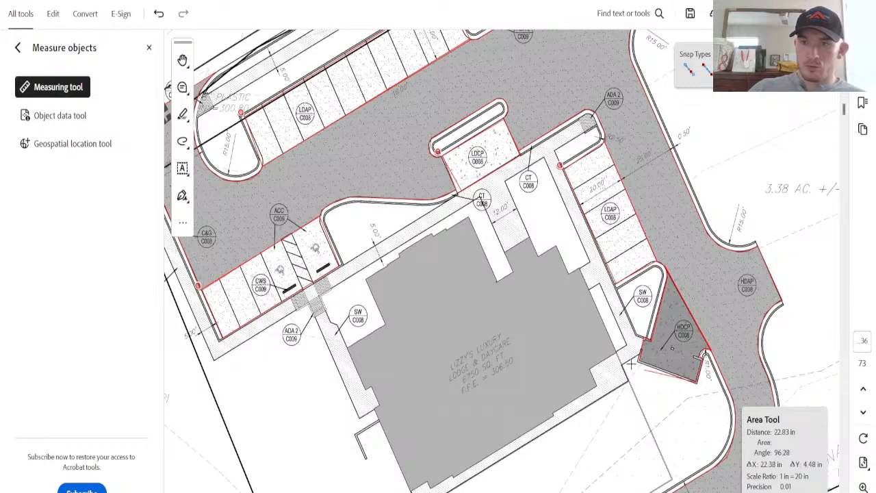
left_click(631, 354)
left_click(653, 339)
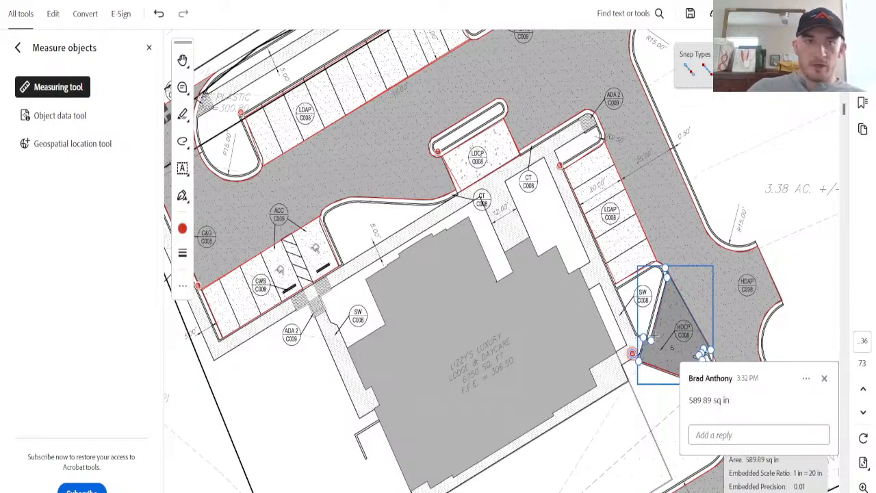
Step: Switch to the Calculator, clear it and multiply the rounded HDCP area of 590 by a 0.583 depth
key("alt+Tab")
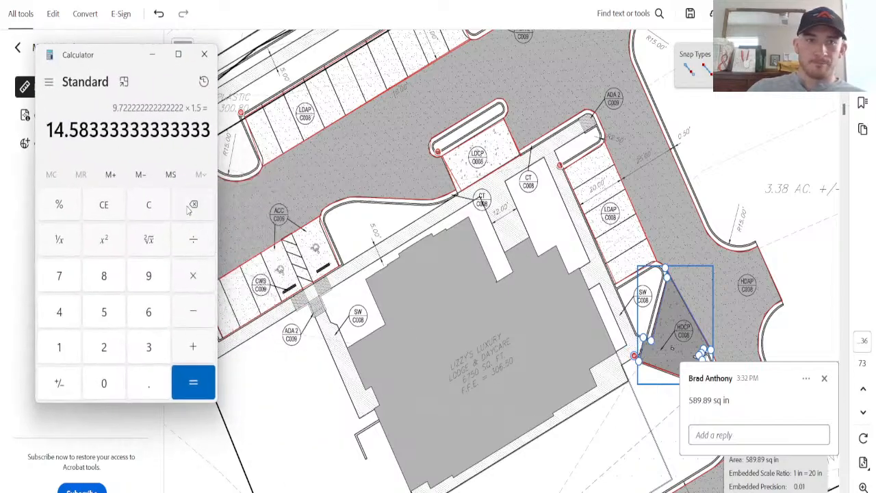
left_click(124, 207)
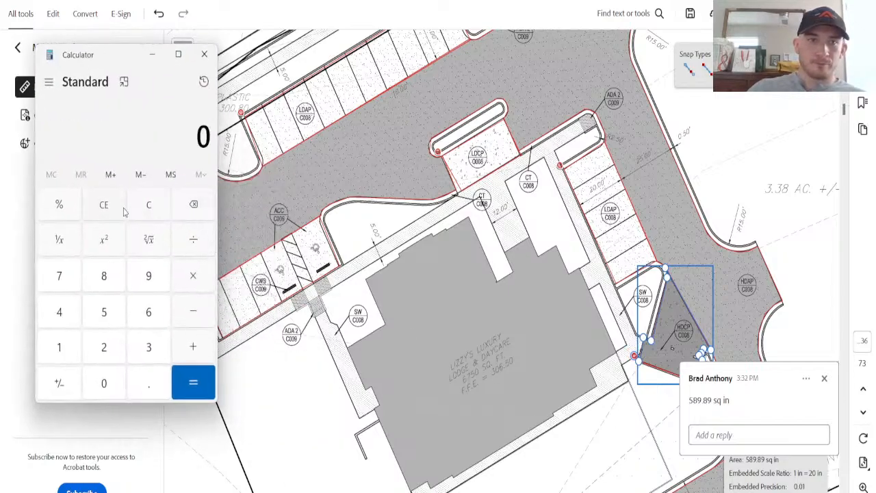
left_click(109, 311)
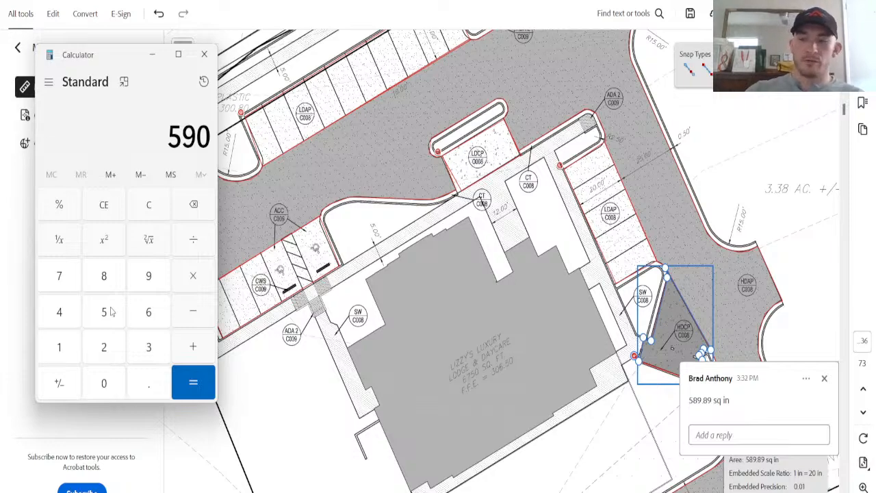
key("asterisk")
type(".583")
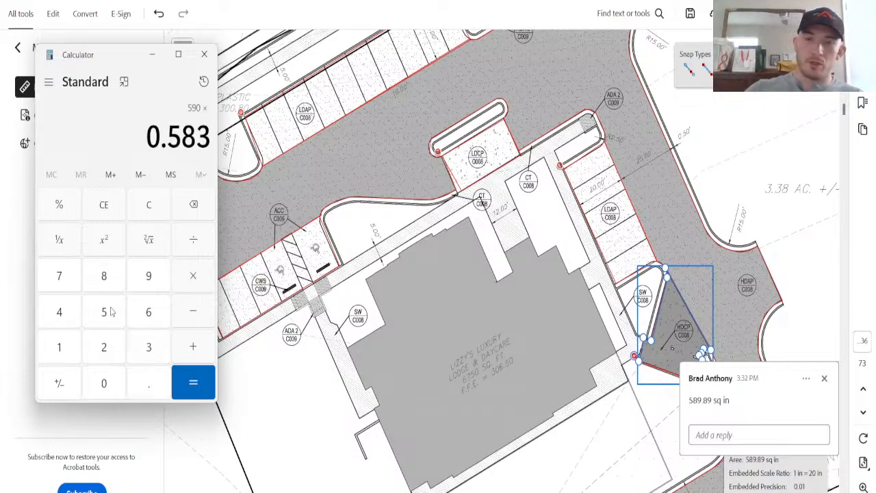
key("Return")
Step: Convert the HDCP volume to cubic yards with a divisor of 27, and multiply by 1.5
key("slash")
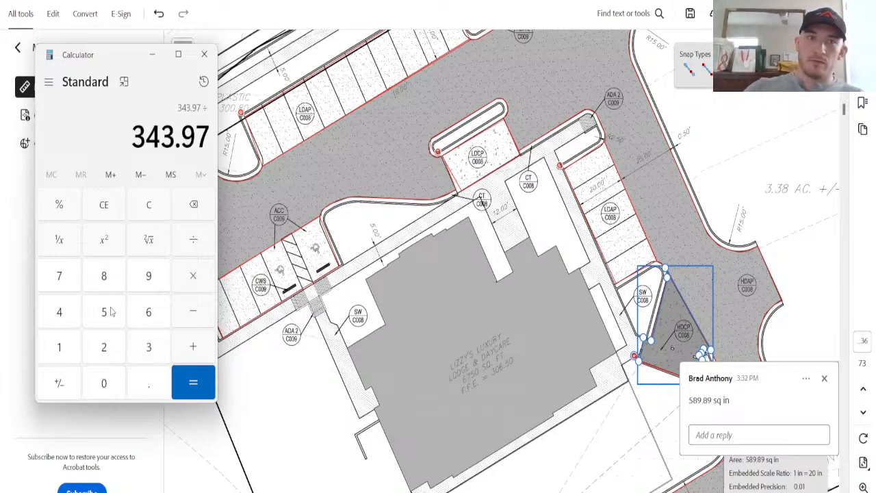
type("27")
key("Return")
key("asterisk")
type("1.5")
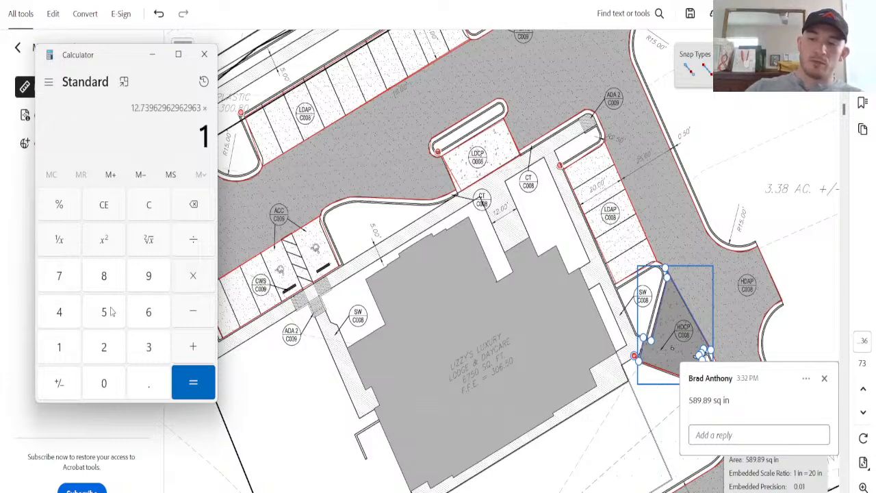
key("Return")
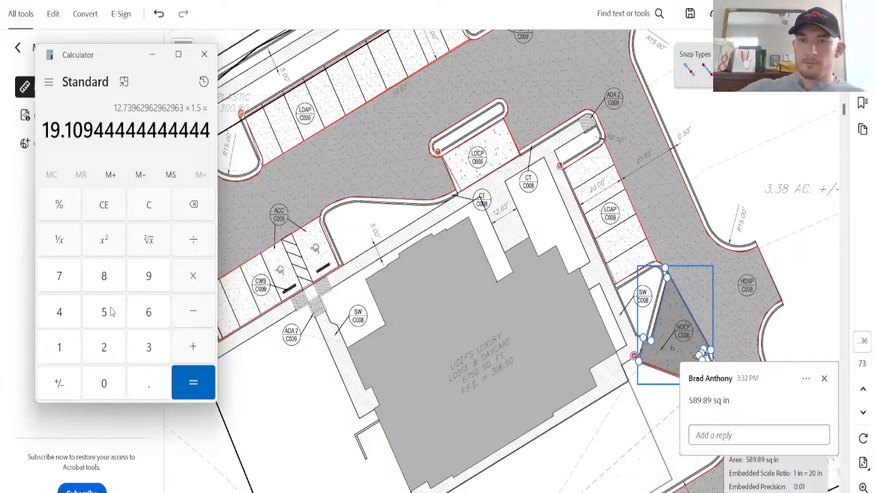
Step: Close the HDCP area note and examine the elevations around the paved areas on the Grading and Drainage Plan sheet
left_click(824, 378)
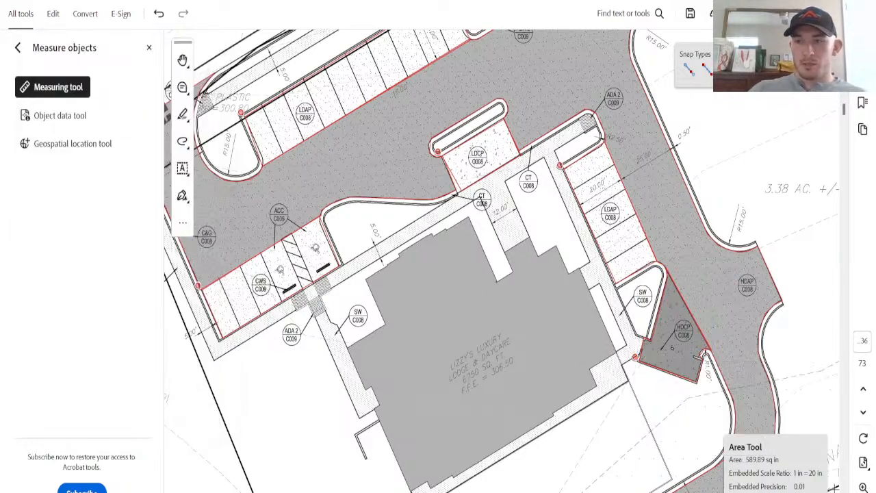
scroll(595, 376, "down", 5)
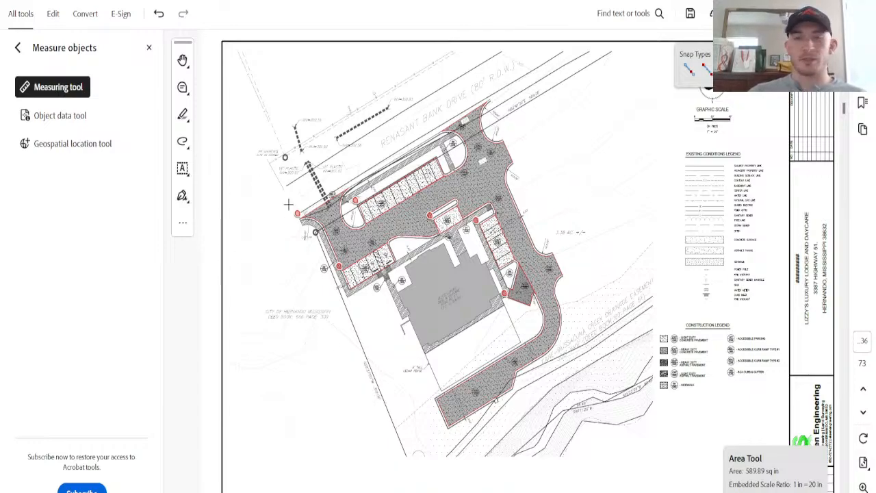
scroll(678, 223, "down", 2)
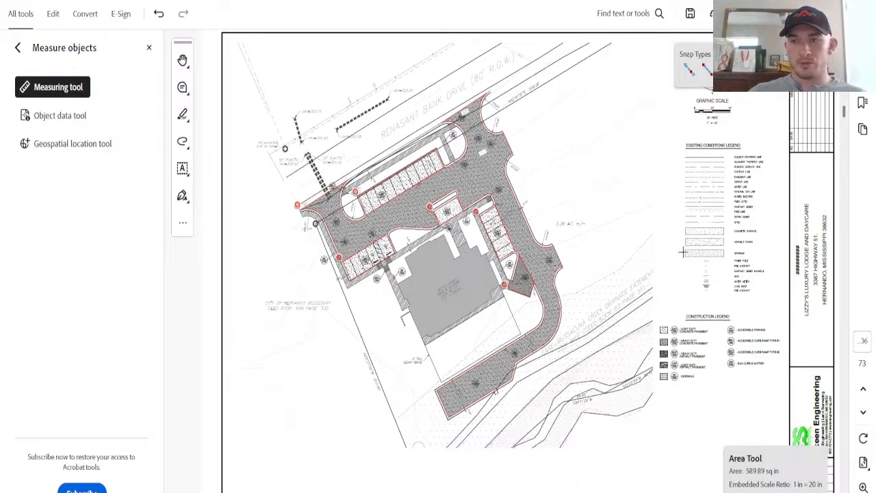
left_click(182, 61)
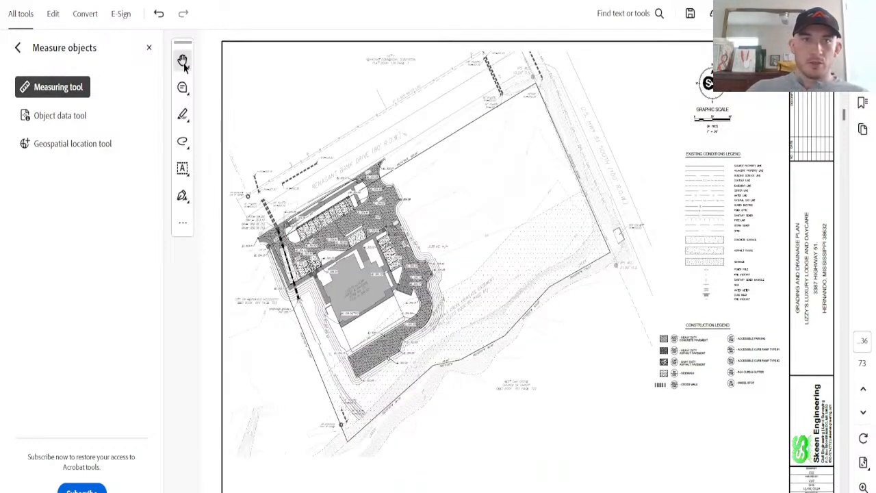
left_click(235, 85)
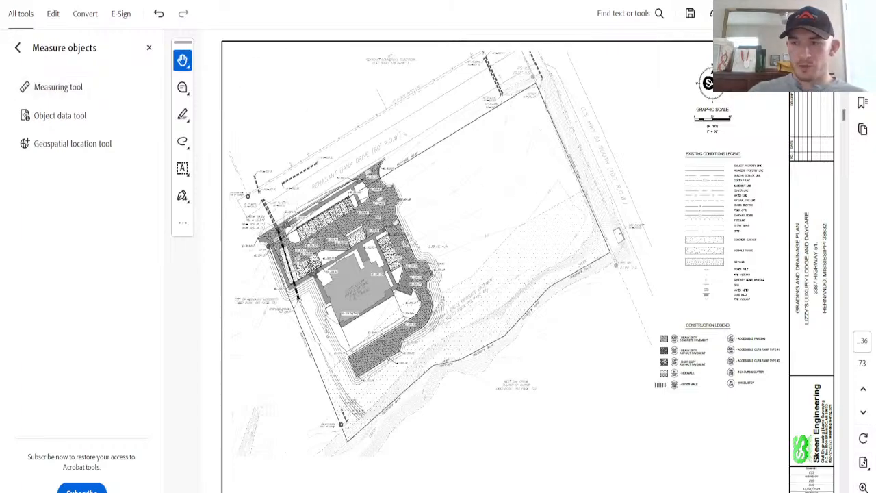
left_click(862, 487)
left_click(863, 487)
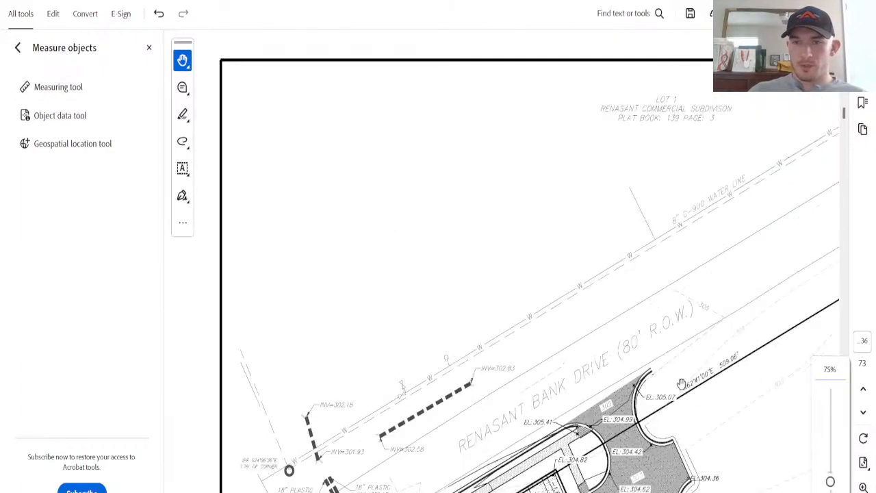
scroll(592, 207, "down", 5)
scroll(592, 206, "down", 3)
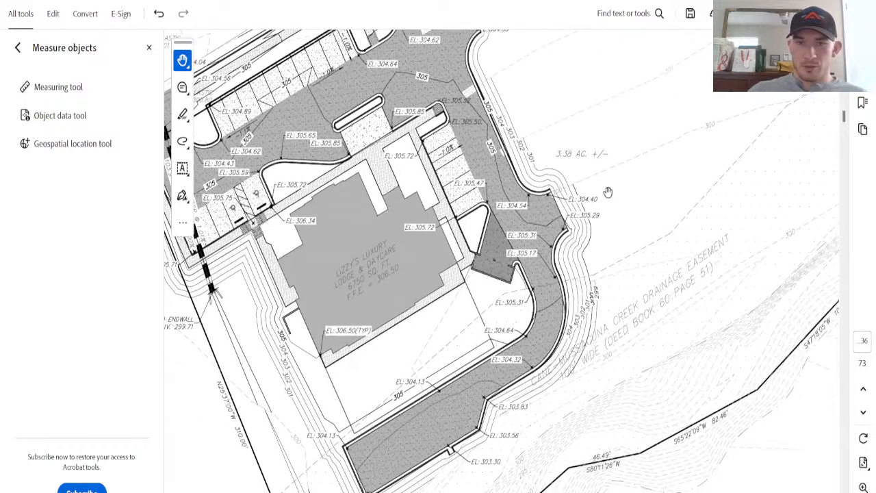
Step: Highlight both 103.9' – 18" RCP pipe labels beside the storm drain in pink with the Draw tool
left_click(862, 486)
mouse_move(400, 329)
left_mouse_down()
mouse_move(512, 322)
mouse_move(539, 348)
left_mouse_up()
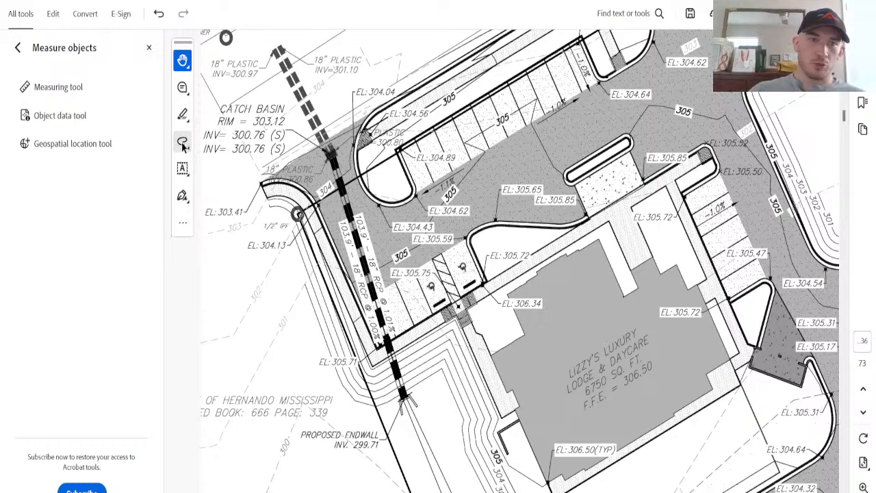
left_click(190, 145)
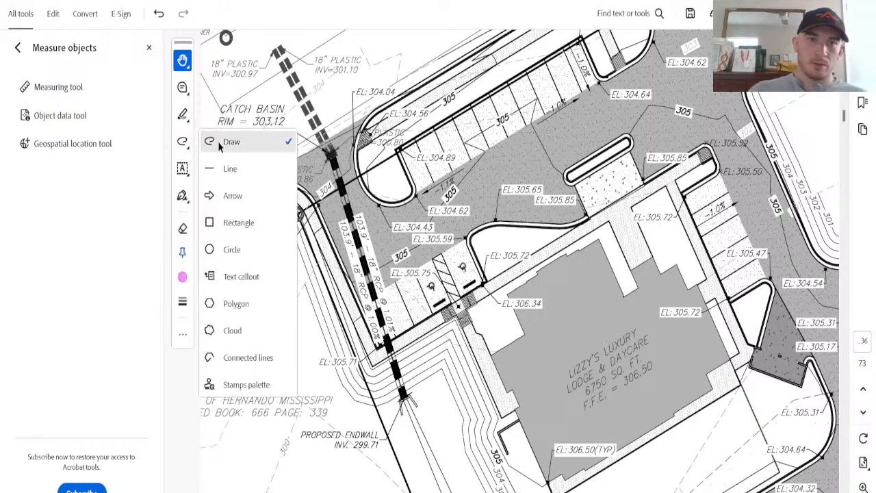
left_click(218, 141)
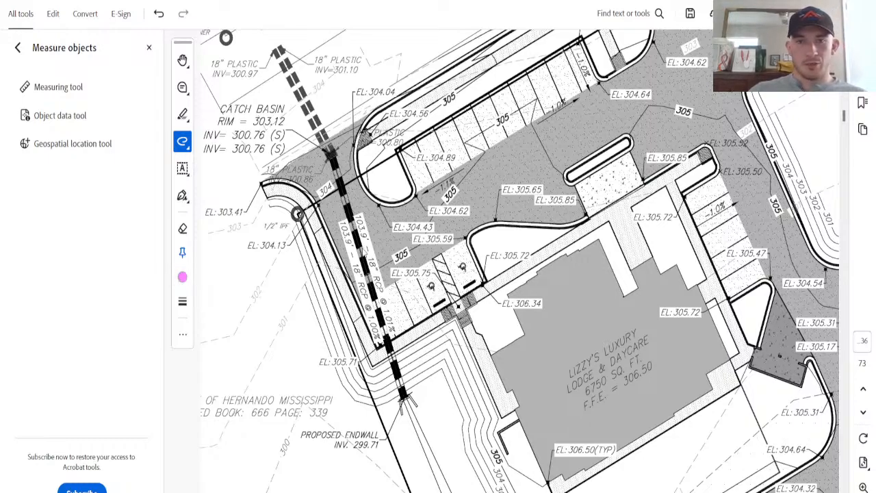
left_click_drag(355, 216, 393, 334)
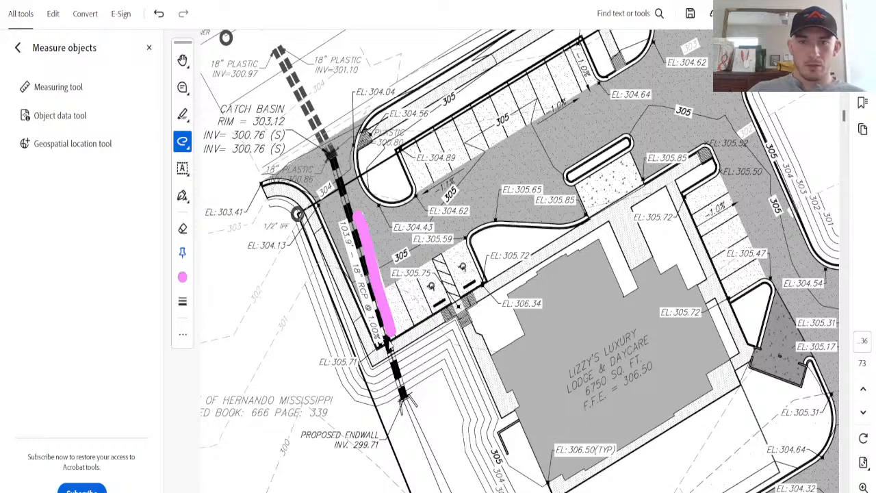
mouse_move(356, 228)
left_mouse_down()
mouse_move(343, 239)
mouse_move(378, 350)
left_mouse_up()
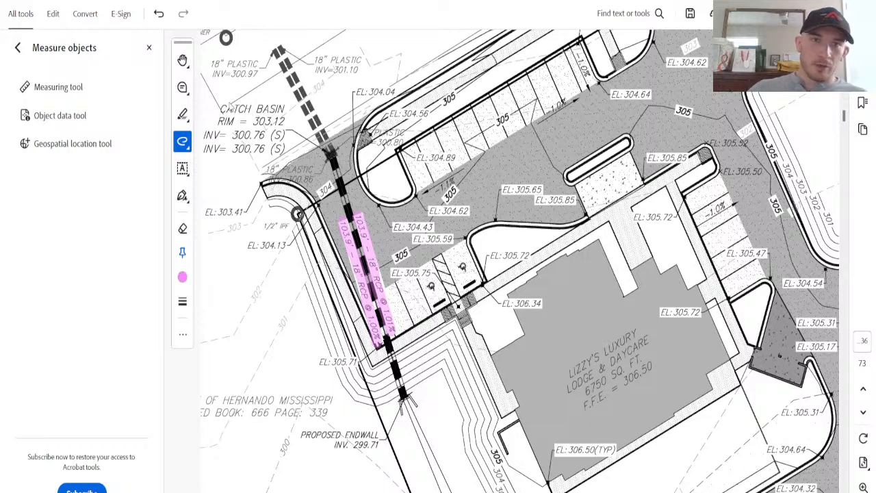
Step: Highlight the CATCH BASIN and PROPOSED ENDWALL labels at the two ends of the storm drain
left_click_drag(222, 106, 285, 109)
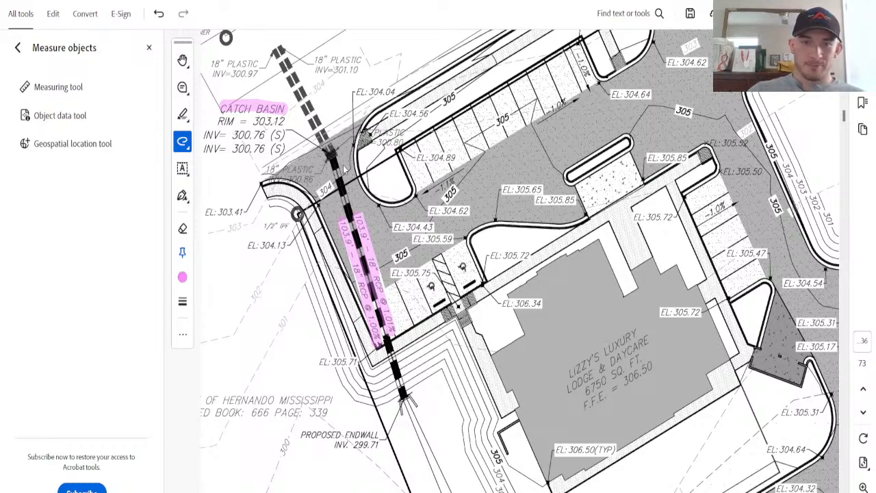
scroll(352, 219, "down", 3)
left_click_drag(296, 304, 378, 305)
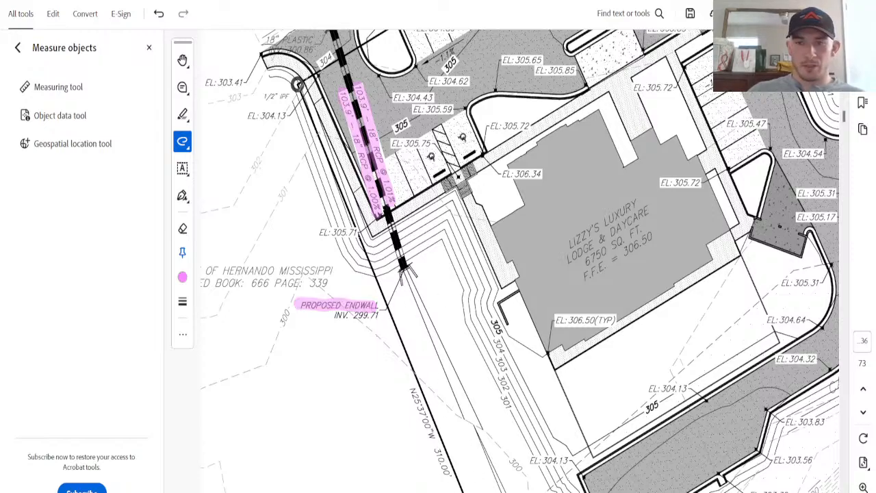
Step: Examine the rest of the grading plan for further drainage items, from the endwall swale to the north drive and back to the highlighted pipes
scroll(467, 354, "down", 4)
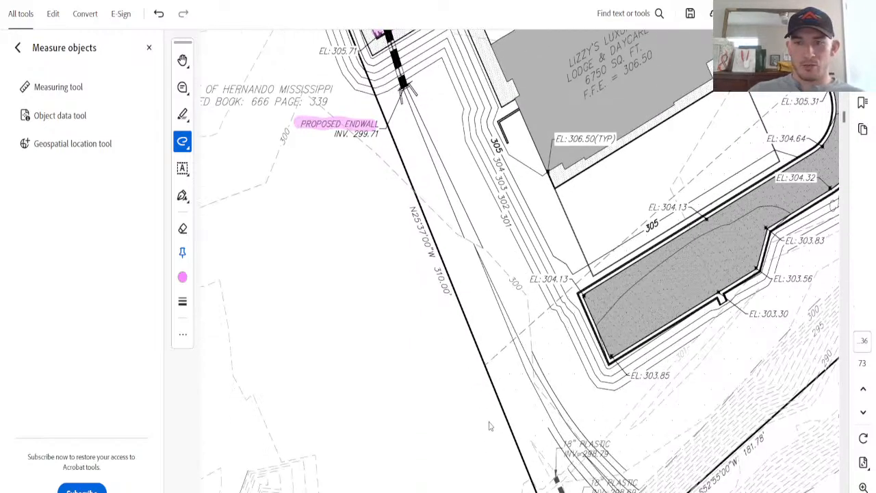
scroll(560, 398, "down", 1)
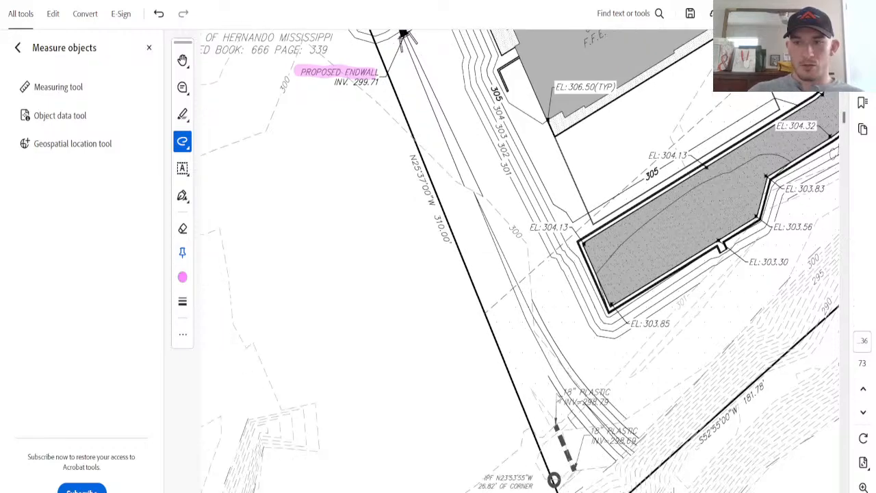
scroll(582, 401, "up", 4)
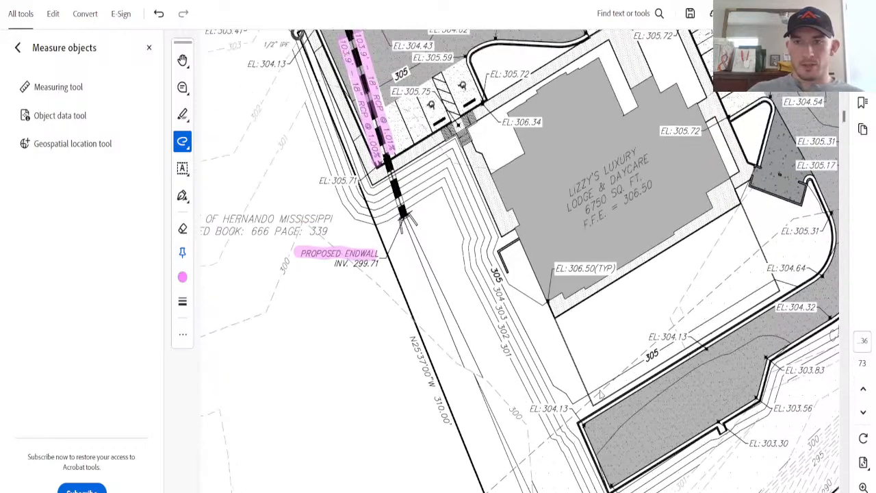
scroll(599, 395, "up", 3)
scroll(463, 331, "right", 7)
scroll(462, 331, "up", 3)
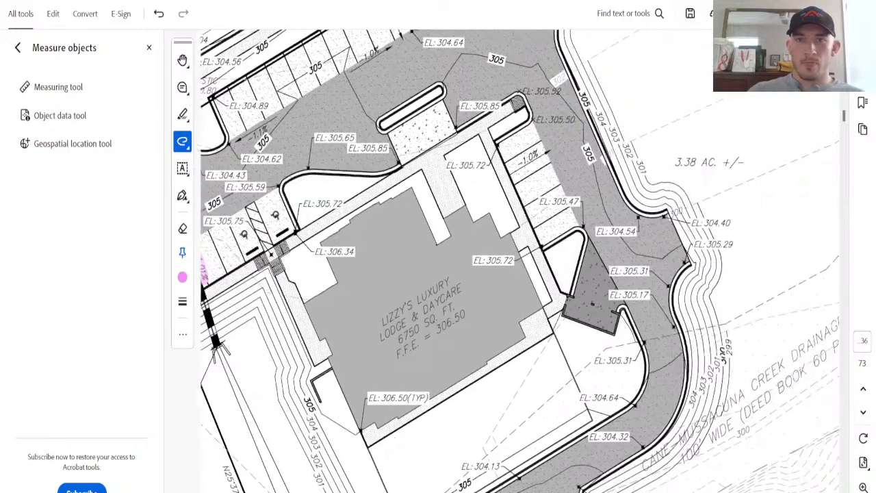
scroll(403, 319, "up", 2)
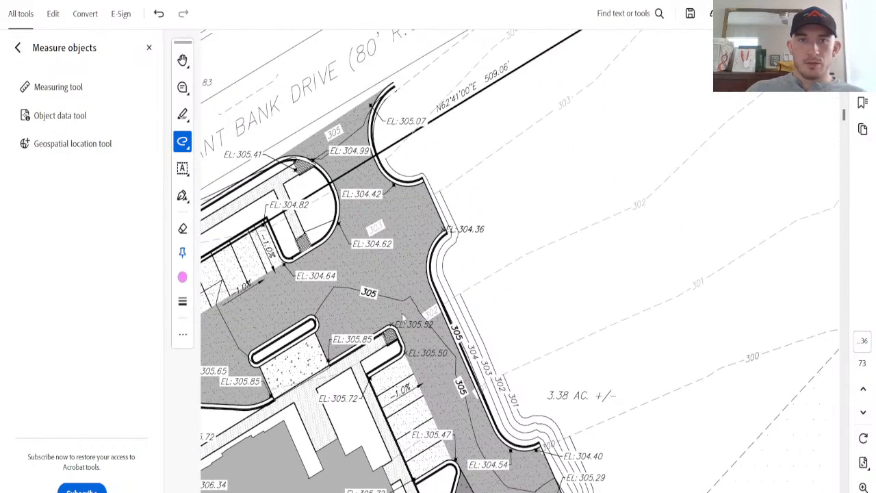
scroll(397, 253, "down", 3)
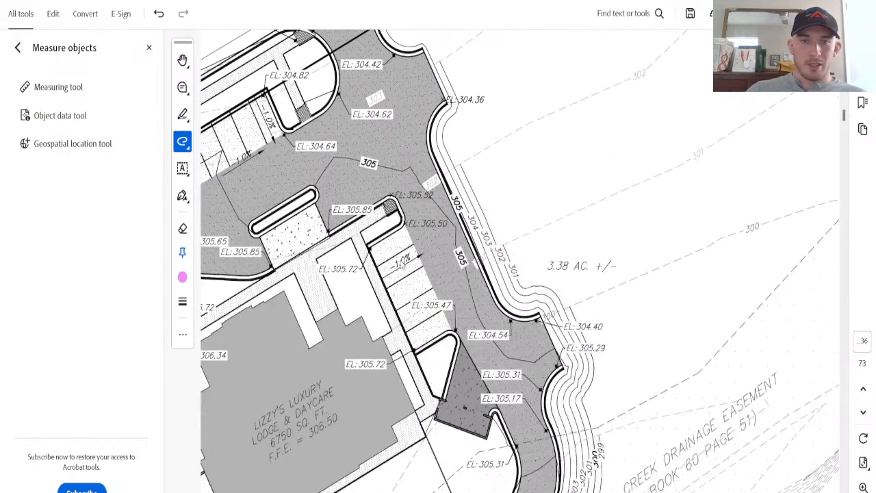
scroll(400, 264, "left", 7)
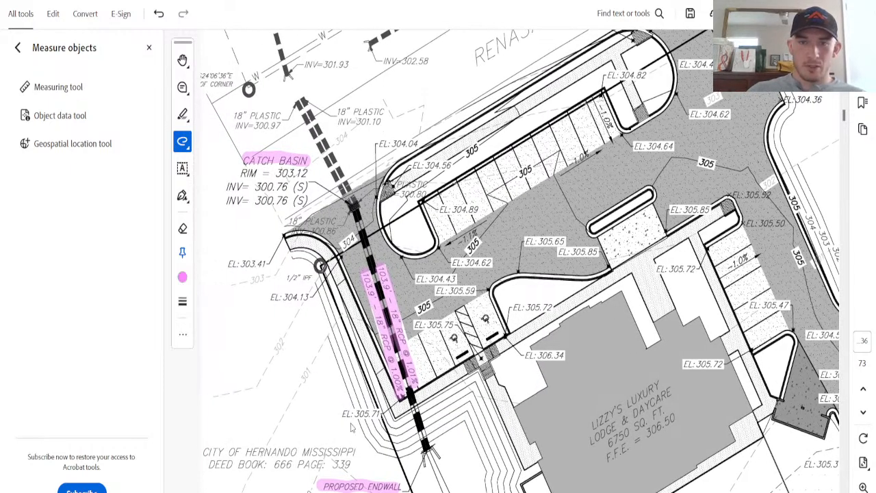
scroll(366, 402, "down", 1)
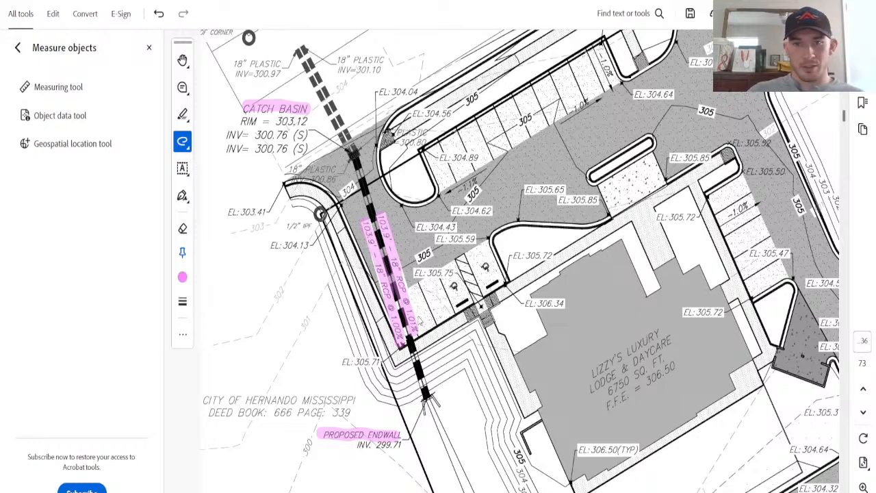
scroll(461, 328, "up", 2)
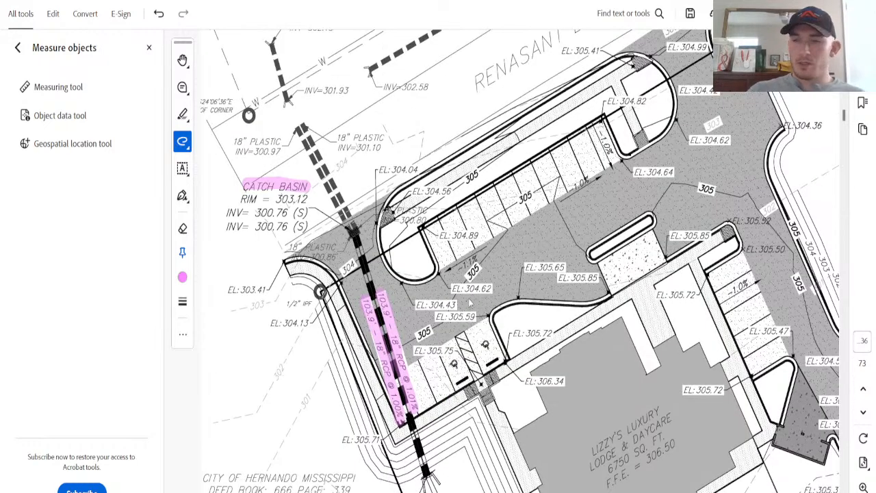
Step: Switch to the Calculator, clear it and multiply the rounded pipe length of 104 by 2
key("alt+Tab")
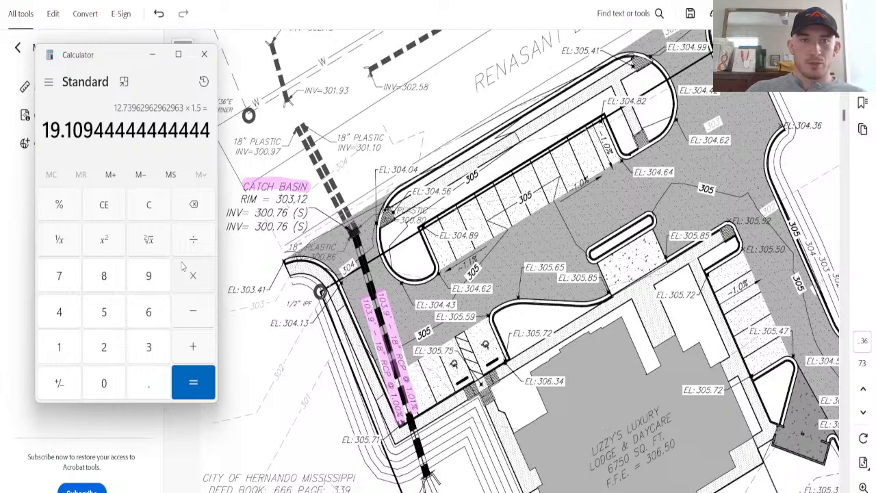
left_click(150, 213)
type("14")
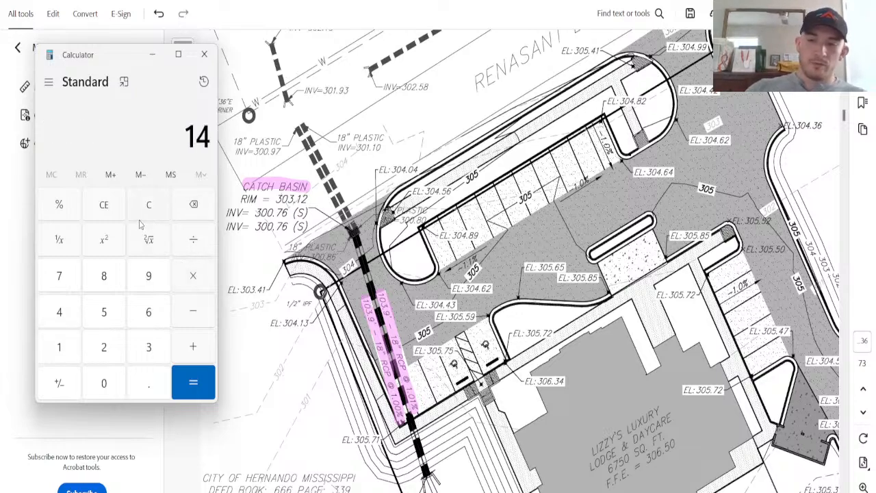
key("Escape")
type("104*")
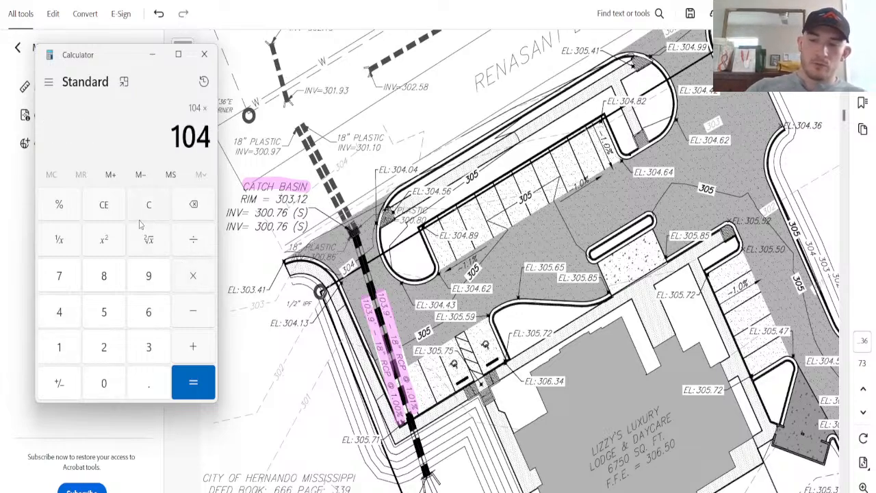
type("2")
key("Return")
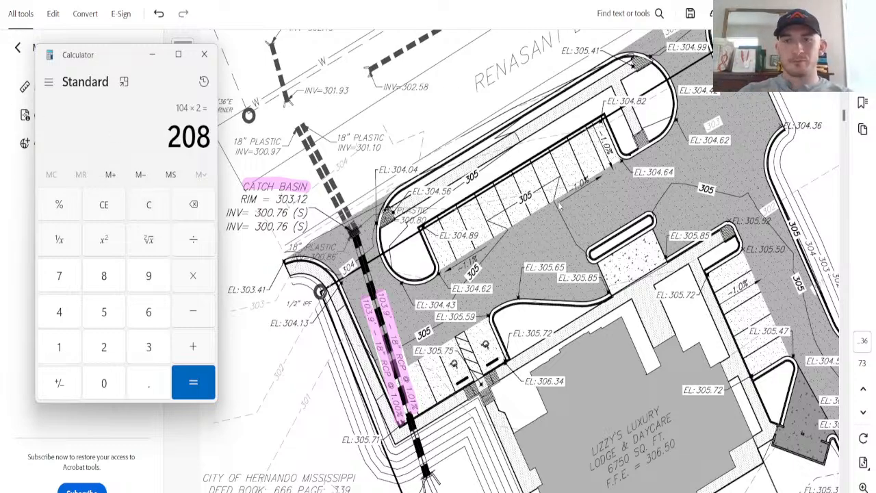
Step: Return to the grading plan and review the site around the building, parking areas and storm drain
scroll(415, 410, "down", 2)
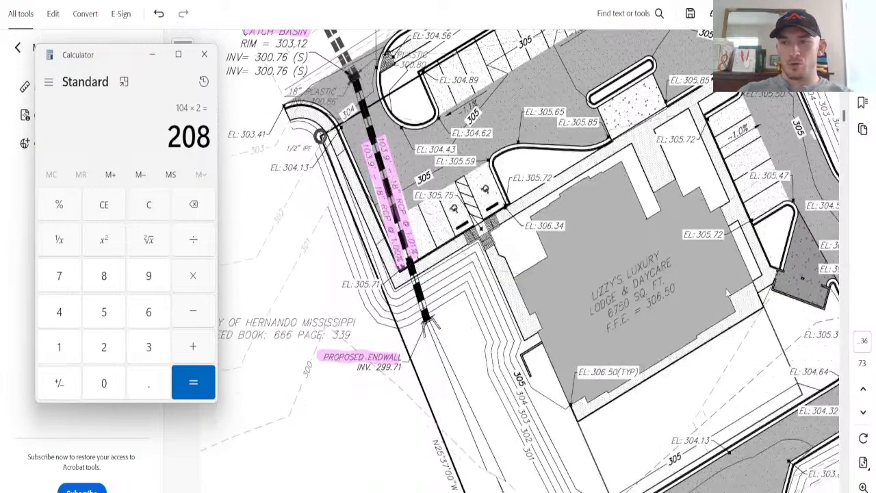
scroll(415, 481, "down", 1)
mouse_move(414, 490)
left_mouse_down()
mouse_move(539, 490)
mouse_move(391, 490)
mouse_move(423, 490)
mouse_move(408, 490)
left_mouse_up()
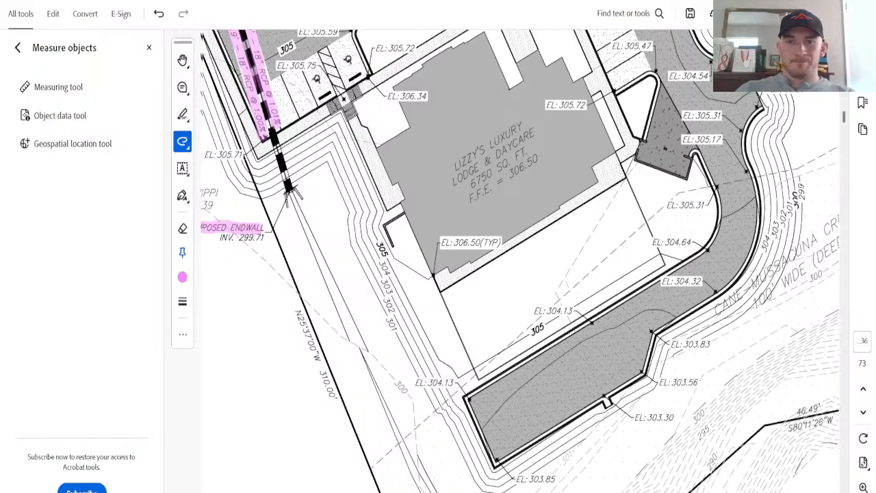
scroll(412, 294, "up", 2)
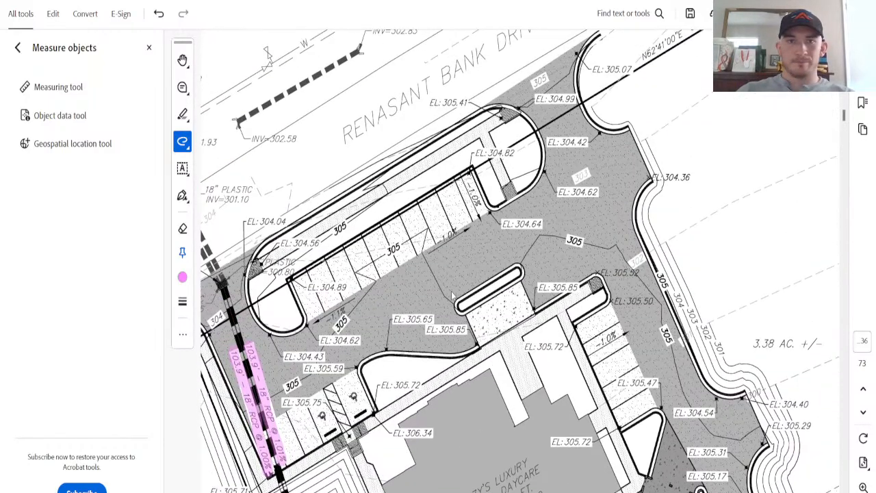
scroll(412, 295, "down", 2)
scroll(593, 412, "down", 3)
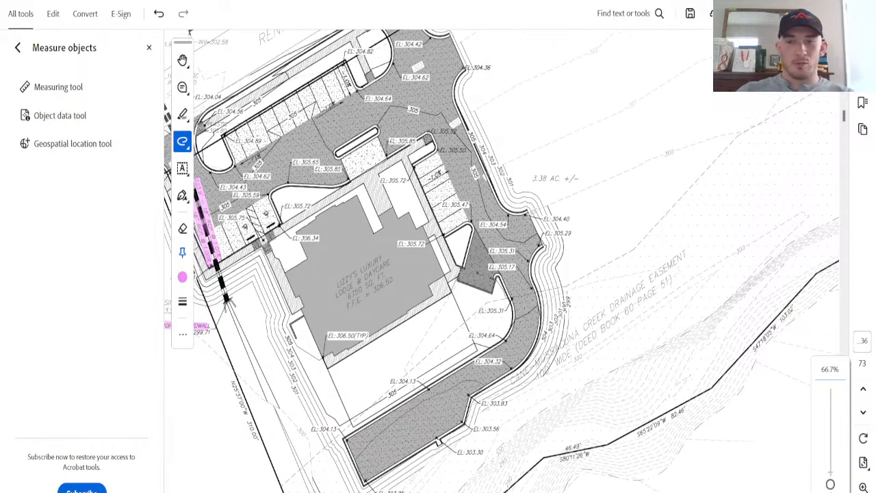
left_click_drag(458, 491, 382, 491)
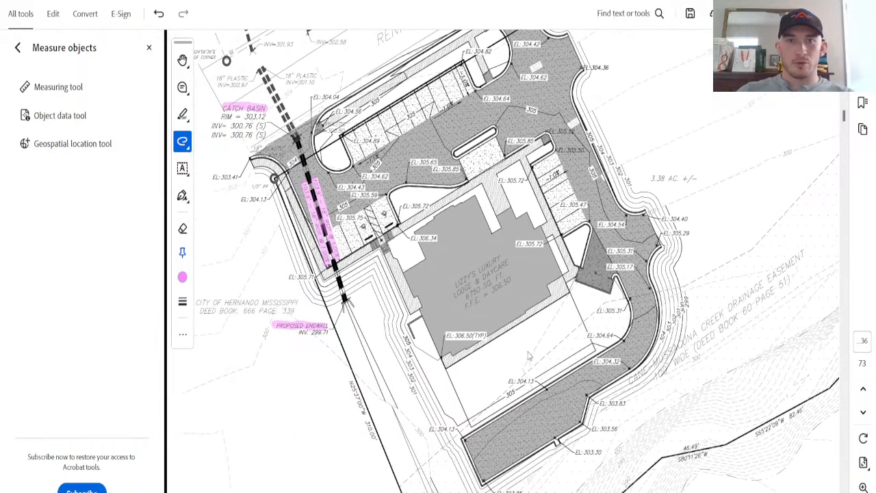
Step: Activate the Pan tool and go to the next sheet, examining its water and sanitary sewer lines
left_click(180, 57)
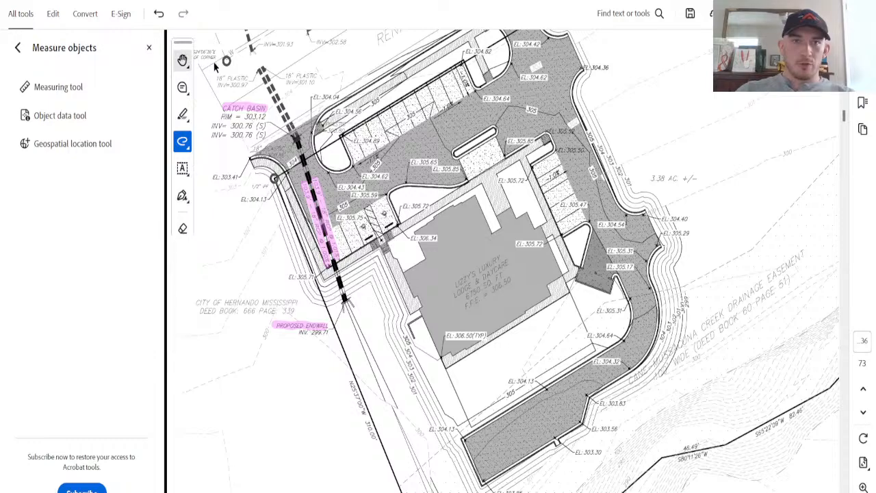
left_click(182, 60)
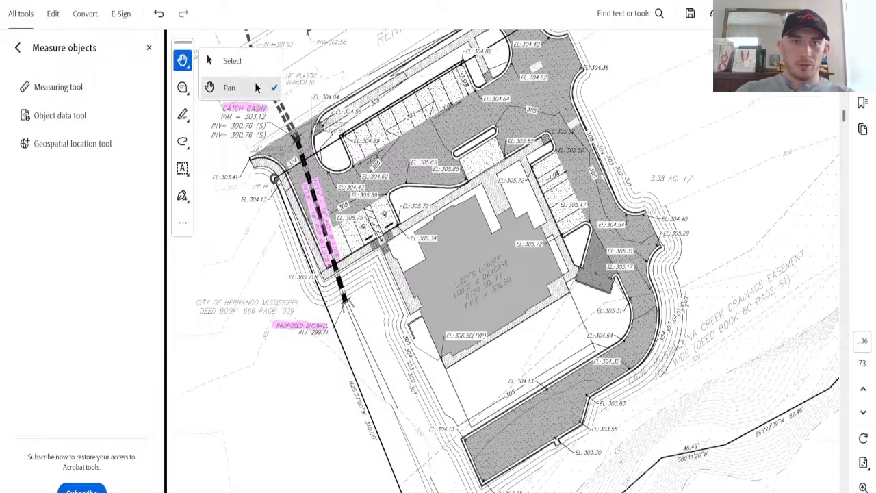
left_click(254, 84)
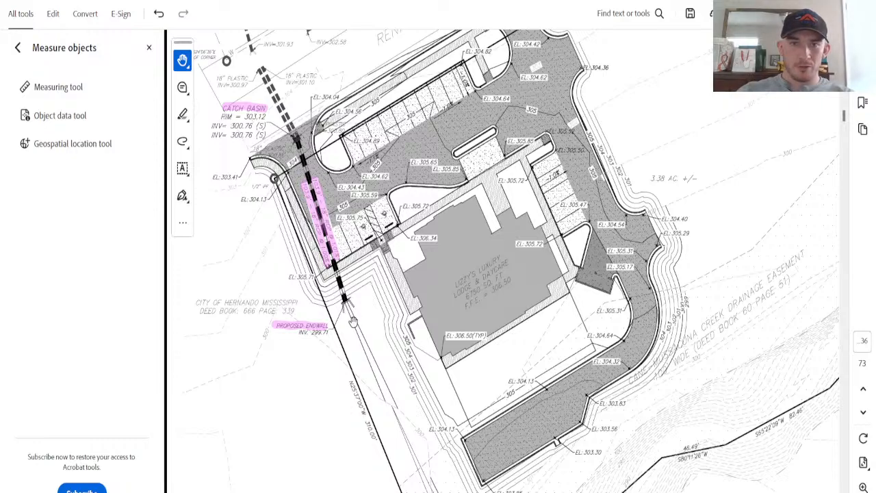
left_click(862, 411)
scroll(718, 335, "down", 3)
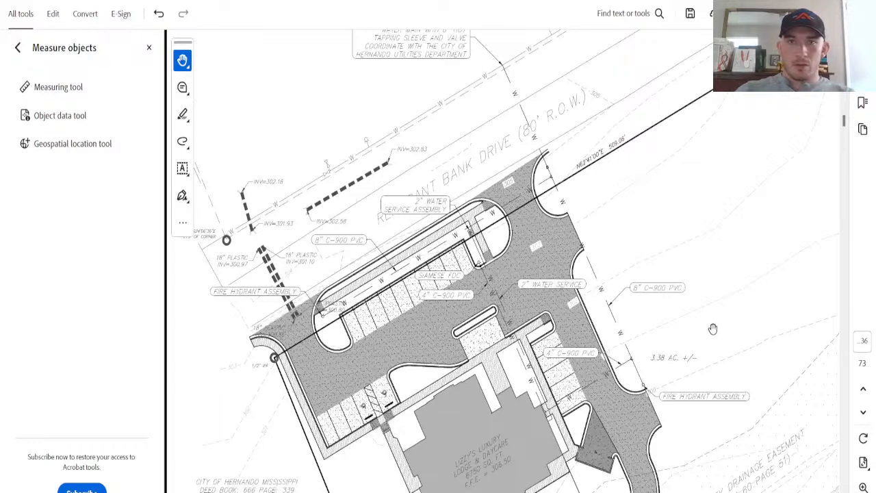
scroll(713, 331, "up", 1)
scroll(714, 331, "down", 3)
scroll(716, 341, "down", 1)
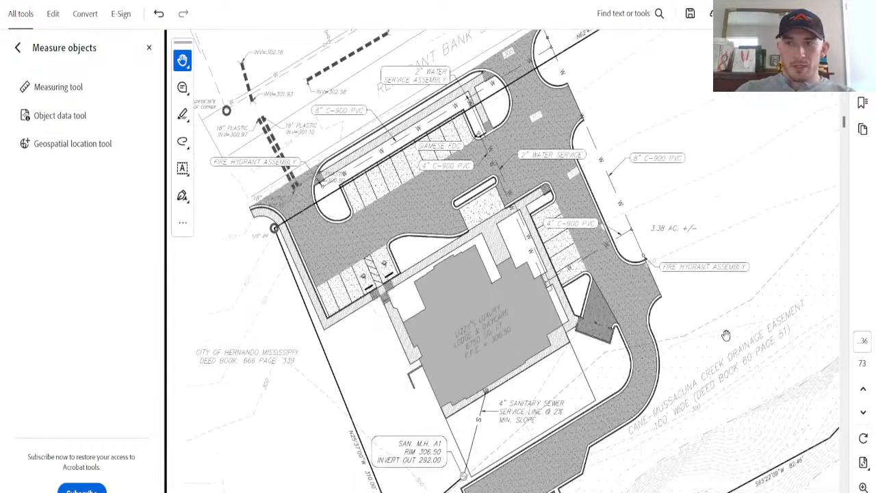
Step: Highlight the FIRE HYDRANT ASSEMBLY and 8" C-900 PVC labels east of the drive with the Draw tool
left_click(219, 142)
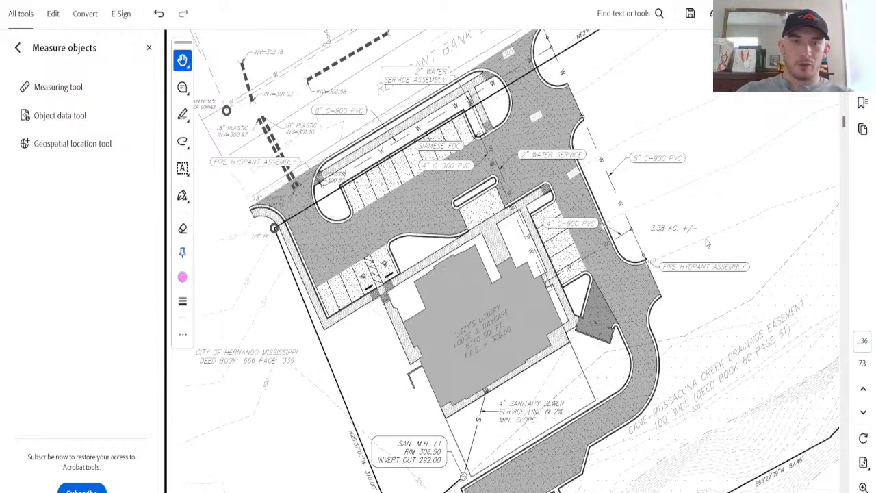
left_click_drag(659, 267, 751, 268)
left_click_drag(630, 157, 684, 157)
scroll(623, 219, "up", 3)
scroll(568, 190, "down", 2)
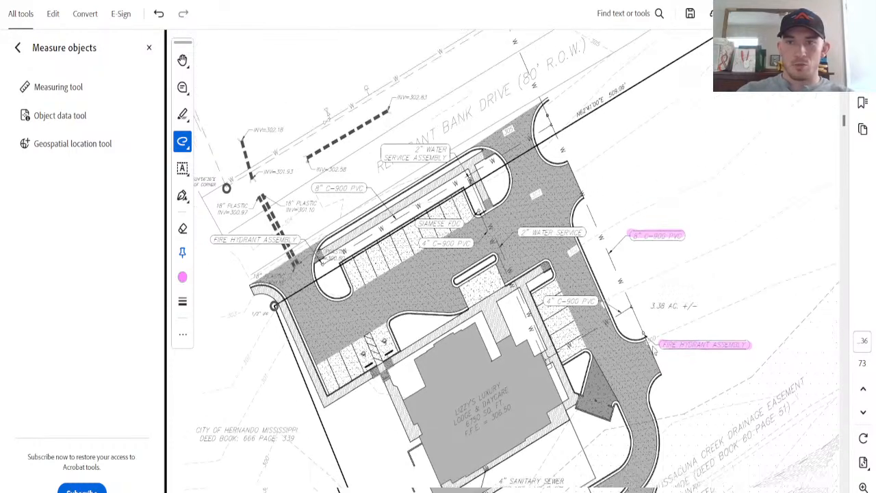
Step: Highlight the 4" C-900 PVC label east of the building, the 2" WATER SERVICE label and the 4" SANITARY SEWER label
left_click_drag(545, 249, 596, 249)
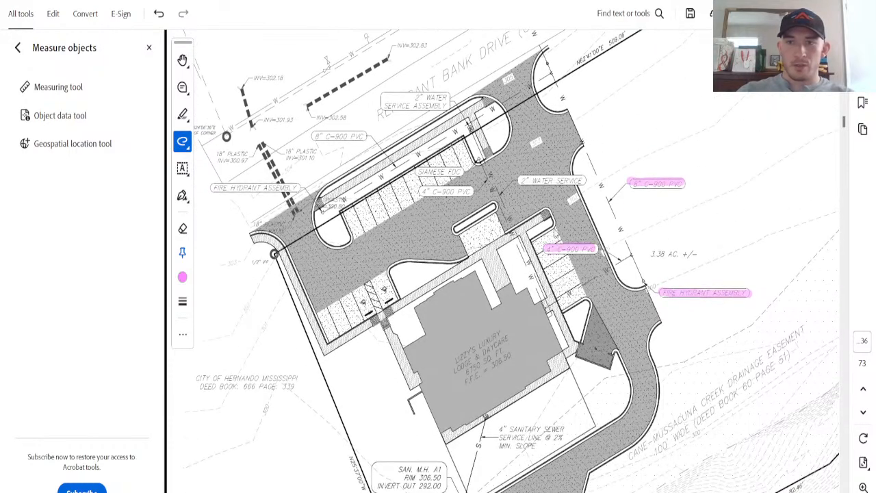
left_click_drag(520, 184, 583, 184)
scroll(497, 242, "down", 3)
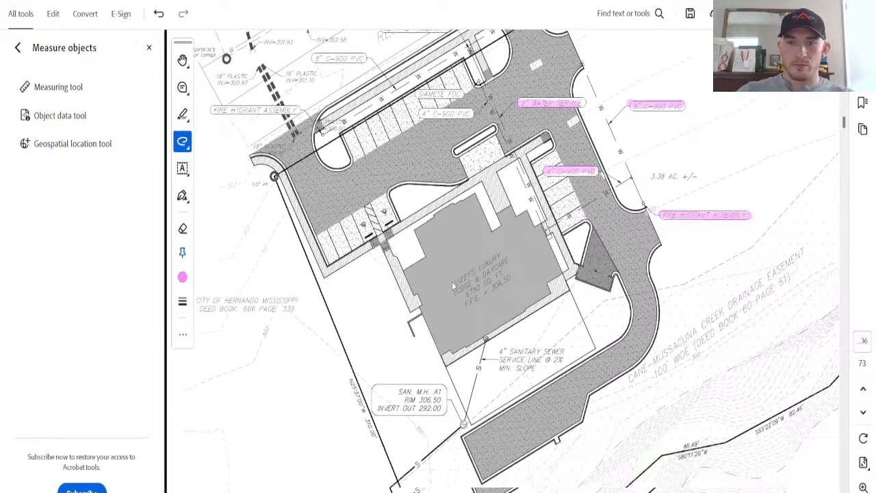
left_click_drag(502, 300, 567, 300)
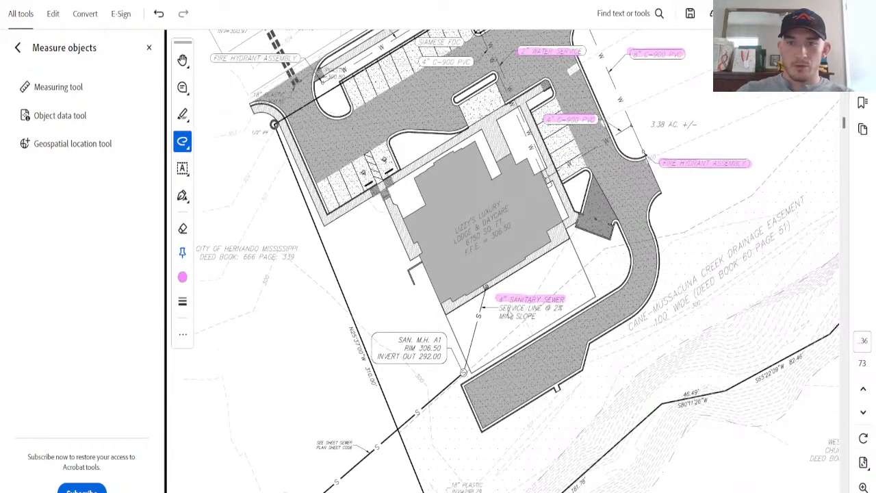
Step: Highlight the SAN. M.H. A1 label south of the building, and the SIAMESE FDC and 4" C-900 PVC labels at the north parking row
left_click_drag(397, 340, 449, 340)
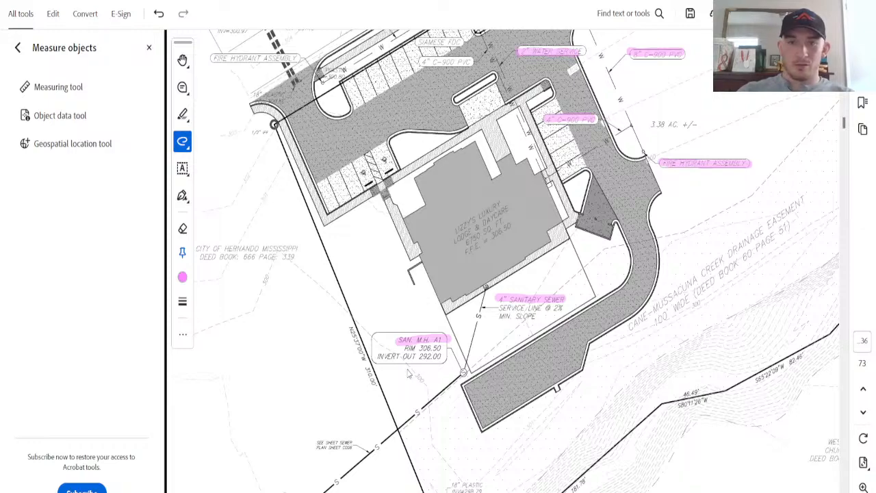
scroll(408, 373, "up", 4)
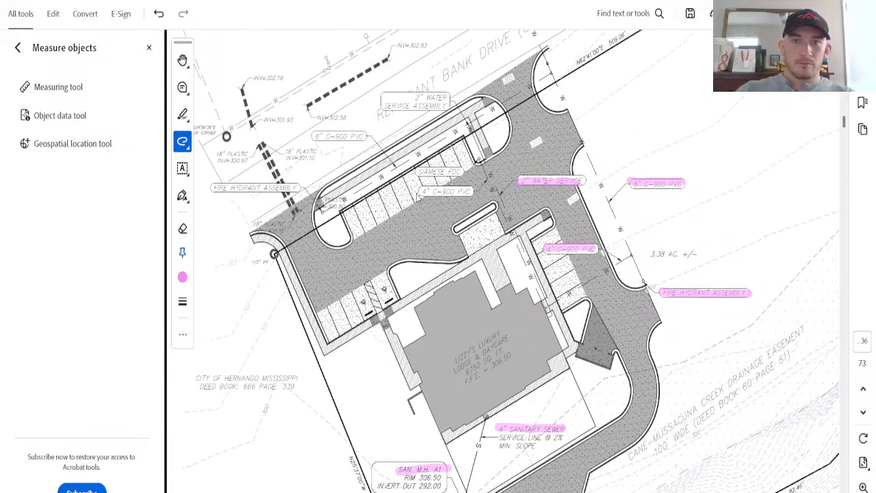
left_click_drag(418, 173, 464, 174)
left_click_drag(422, 193, 472, 195)
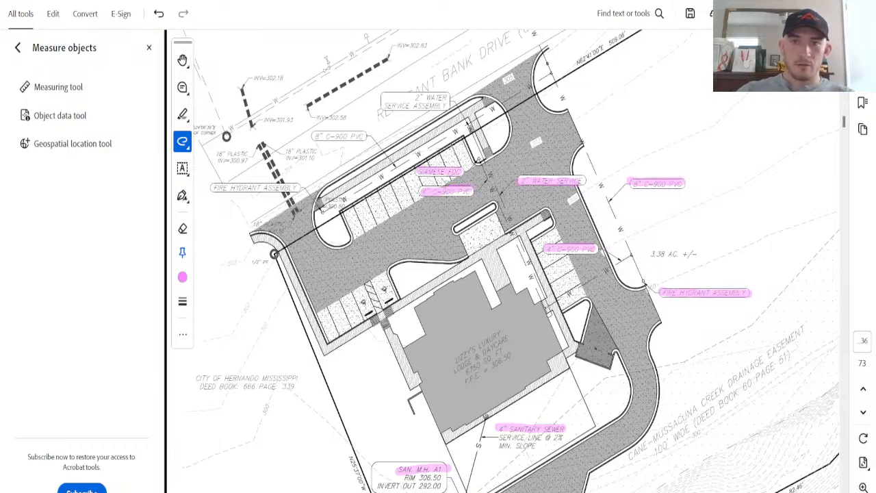
Step: Highlight the 2" WATER SERVICE ASSEMBLY, 8" C-900 PVC and FIRE HYDRANT ASSEMBLY labels along Renasant Bank Drive
mouse_move(420, 101)
left_mouse_down()
mouse_move(449, 98)
mouse_move(393, 106)
mouse_move(444, 109)
left_mouse_up()
left_click_drag(317, 140, 368, 138)
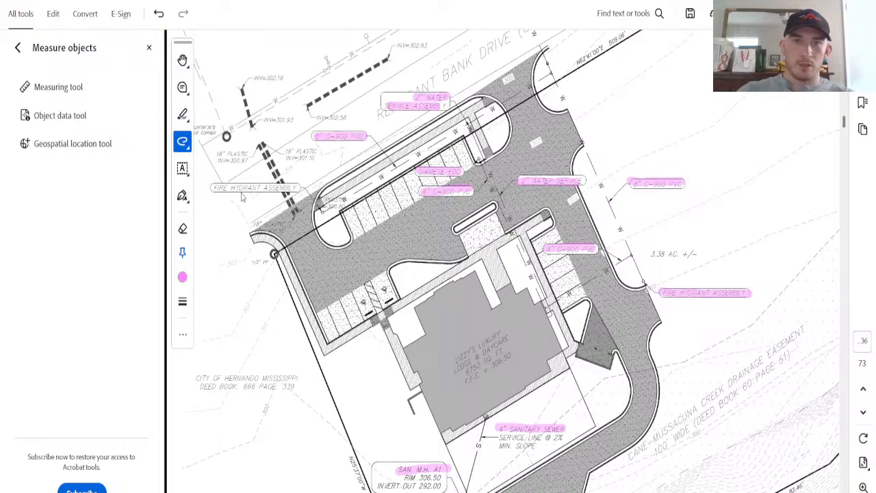
left_click_drag(217, 192, 300, 189)
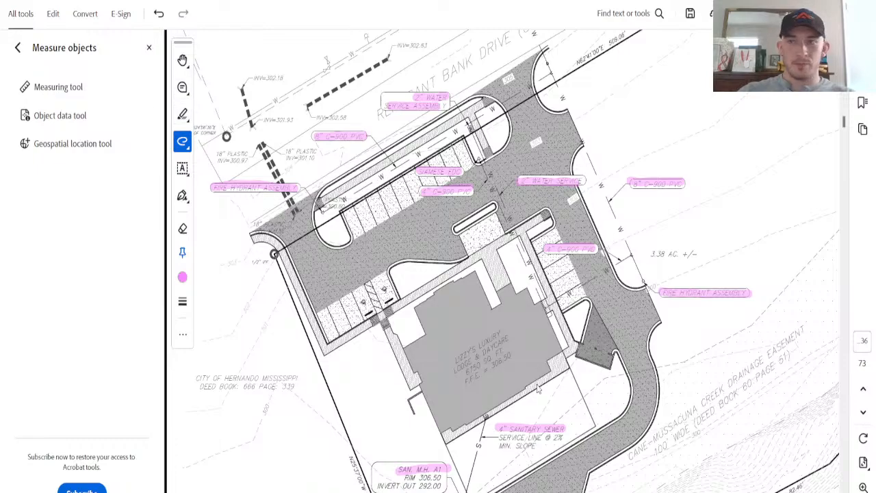
Step: Check the utility plan's legends and graphic scale, and set the measuring scale ratio to 1 in = 30 ft
scroll(605, 392, "right", 10)
scroll(616, 362, "up", 8)
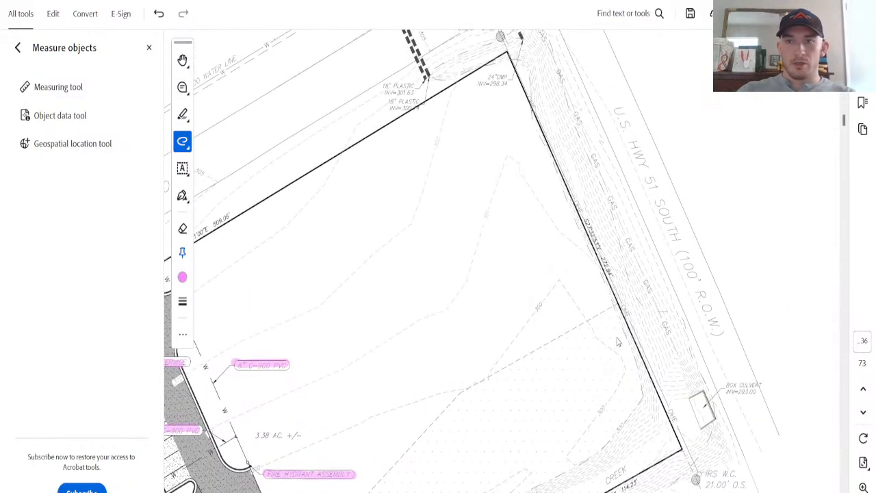
scroll(627, 340, "down", 10)
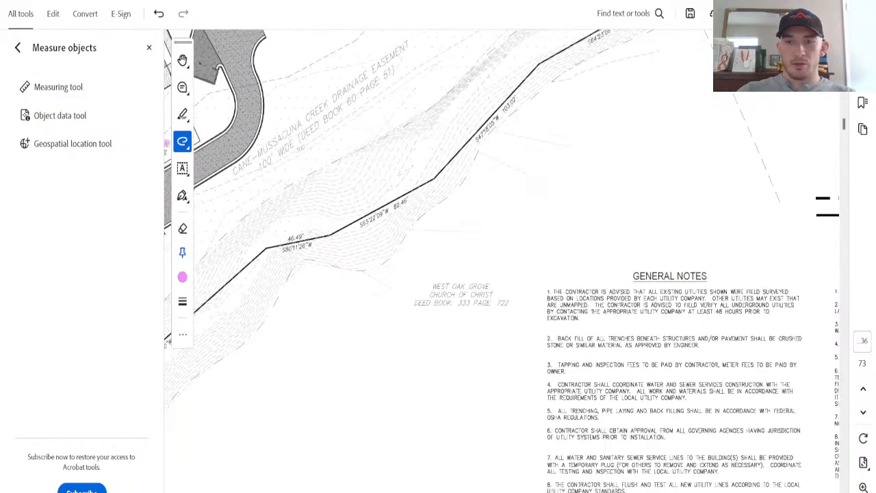
scroll(502, 260, "right", 10)
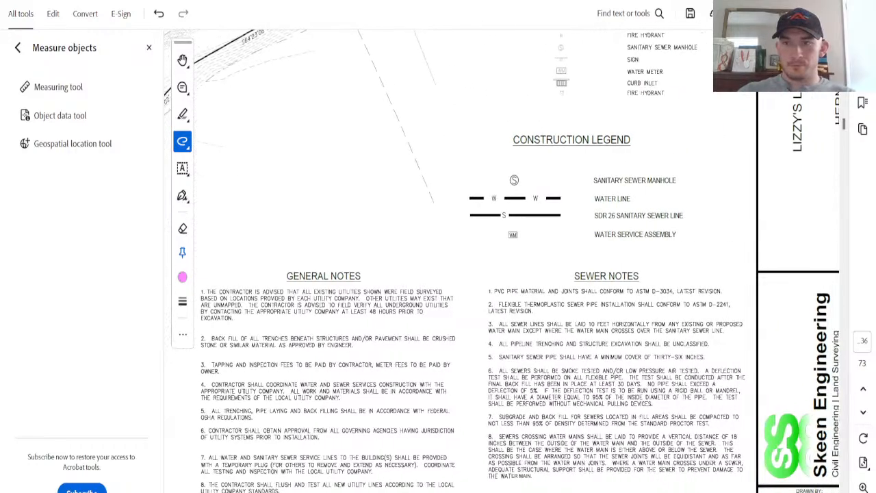
scroll(531, 245, "up", 8)
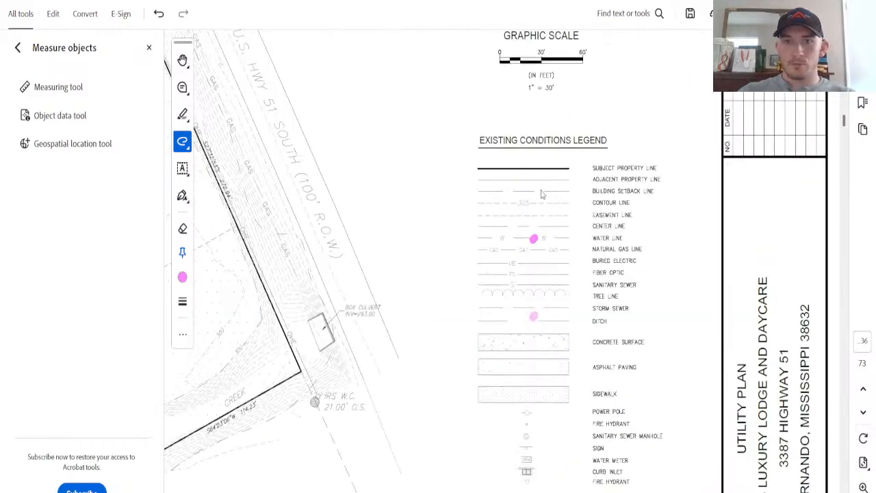
scroll(584, 208, "up", 3)
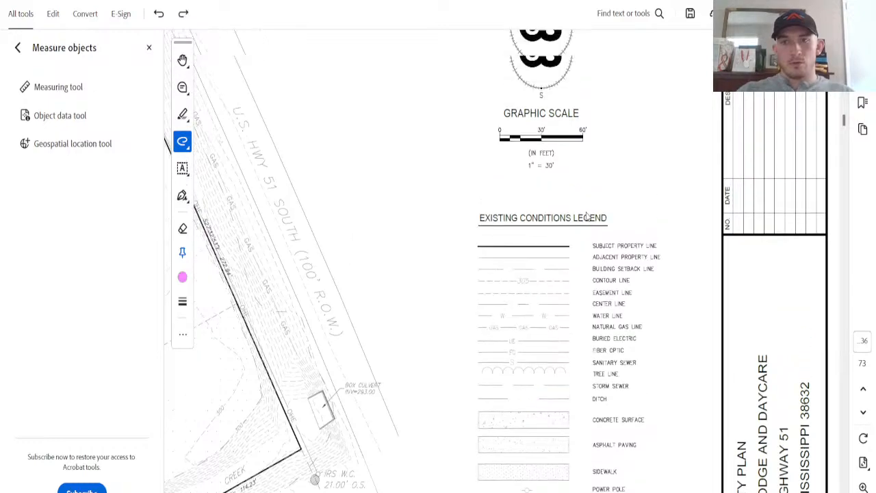
left_click(78, 87)
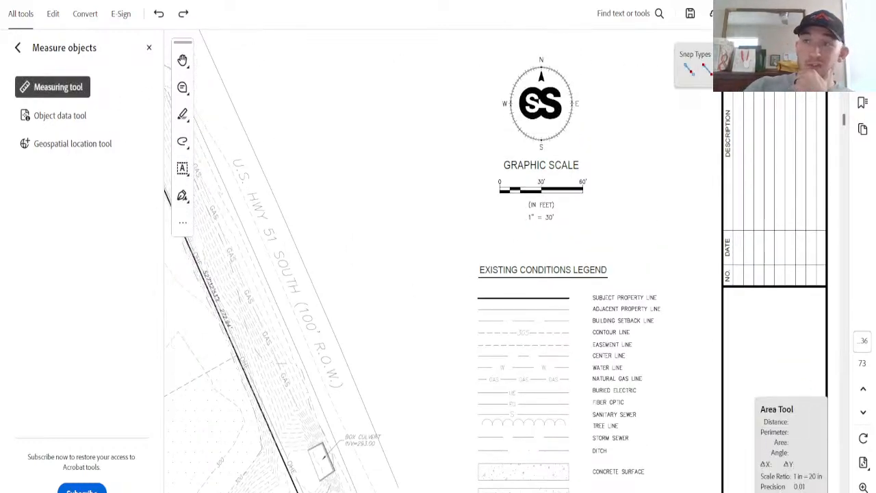
right_click(371, 228)
left_click(433, 159)
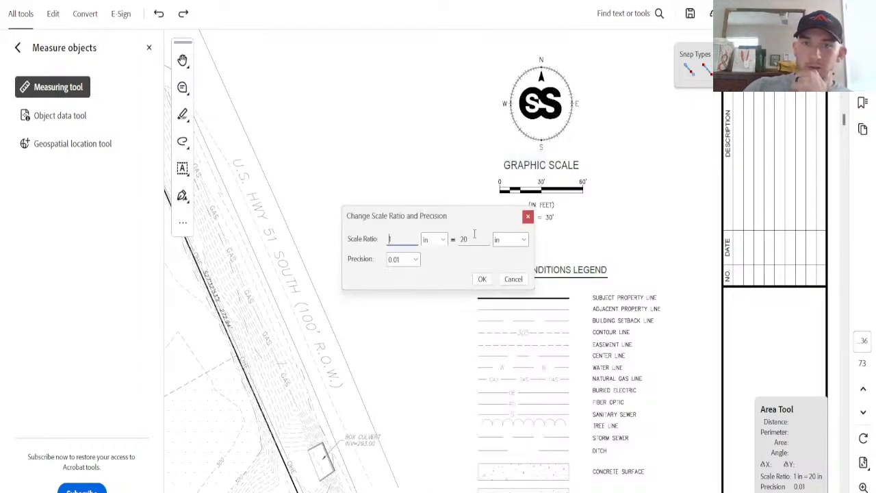
left_click_drag(479, 240, 430, 243)
type("30")
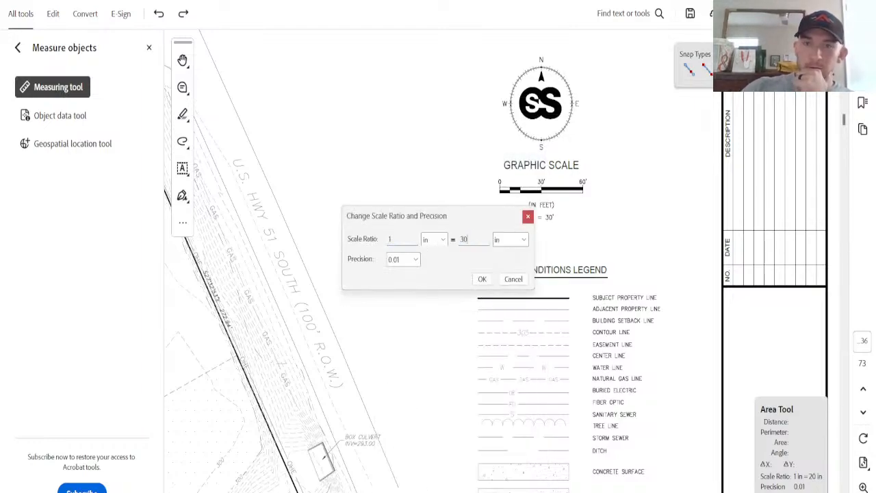
left_click(510, 239)
left_click(506, 308)
left_click(481, 279)
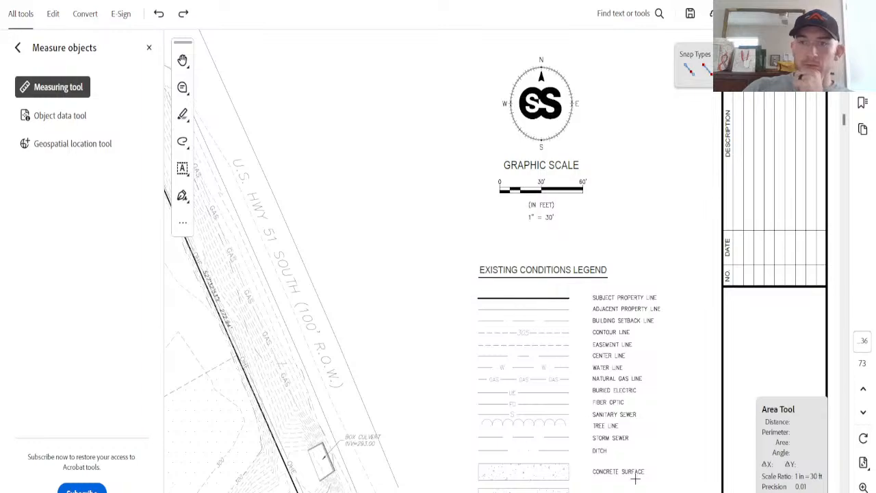
Step: Measure the 8" C-900 PVC water line with the Perimeter tool, from the northwest fire hydrant past the entrance to the east hydrant
left_click_drag(681, 492, 323, 492)
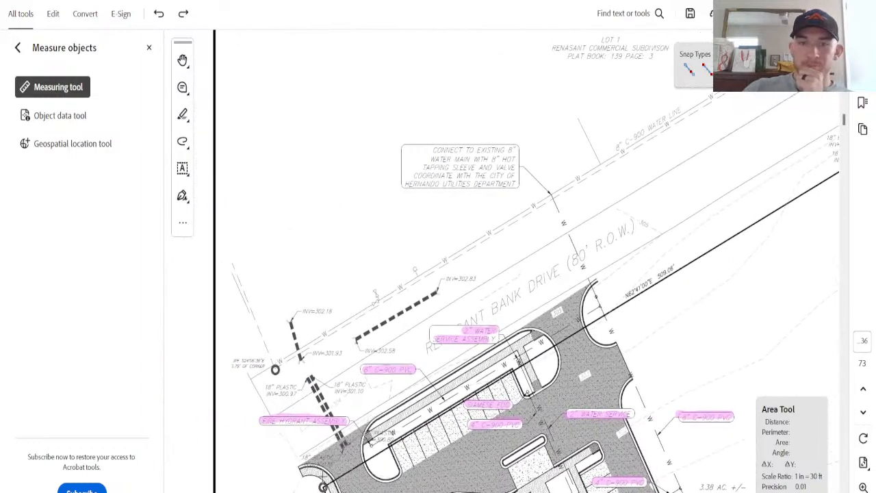
scroll(373, 282, "down", 2)
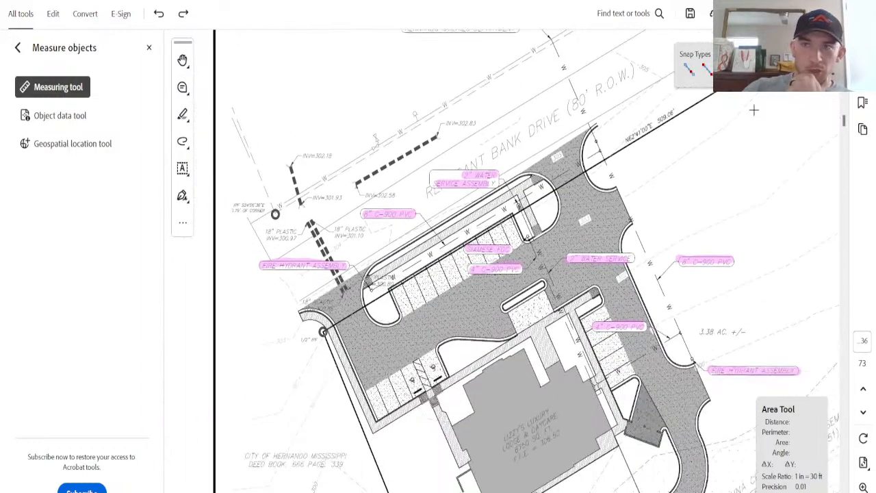
left_click(785, 69)
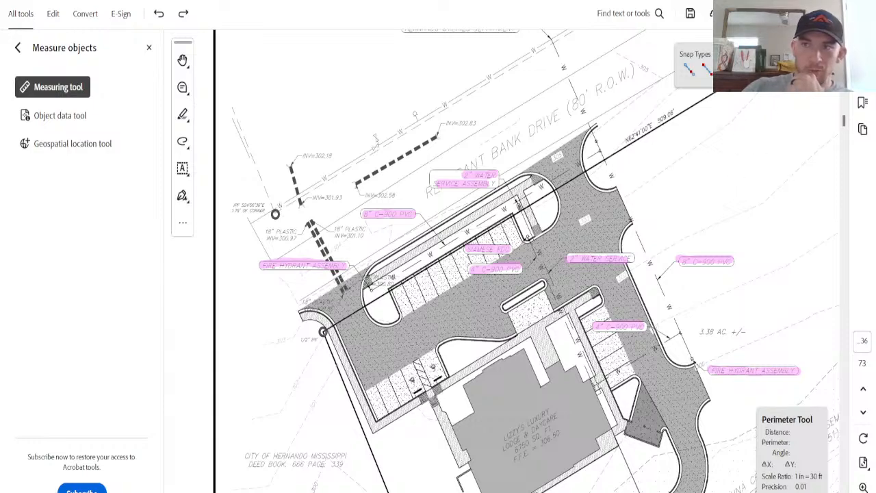
left_click(370, 288)
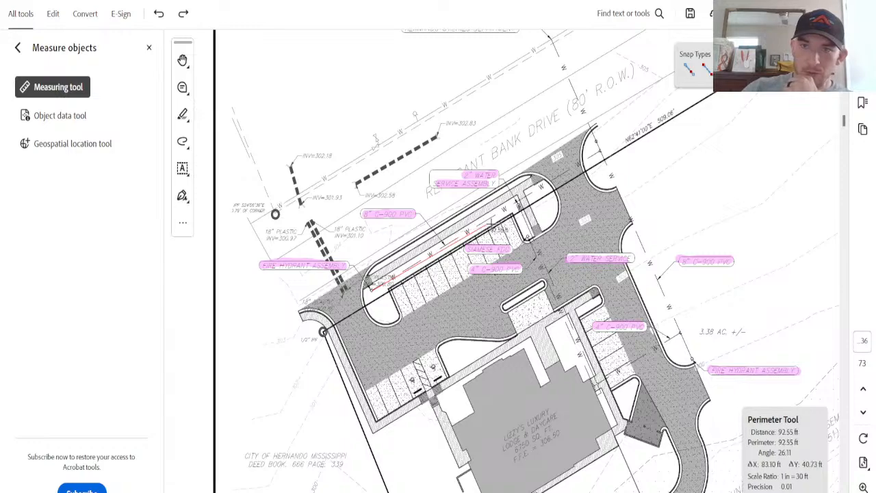
left_click(599, 151)
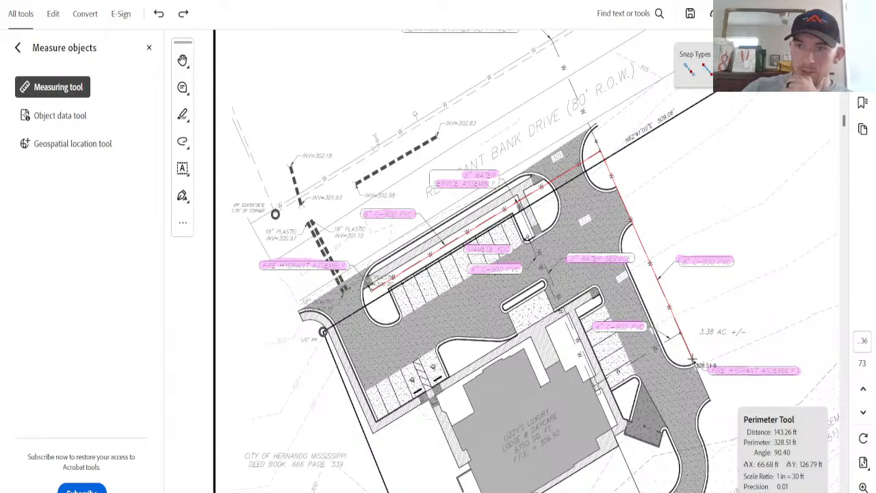
double_click(691, 364)
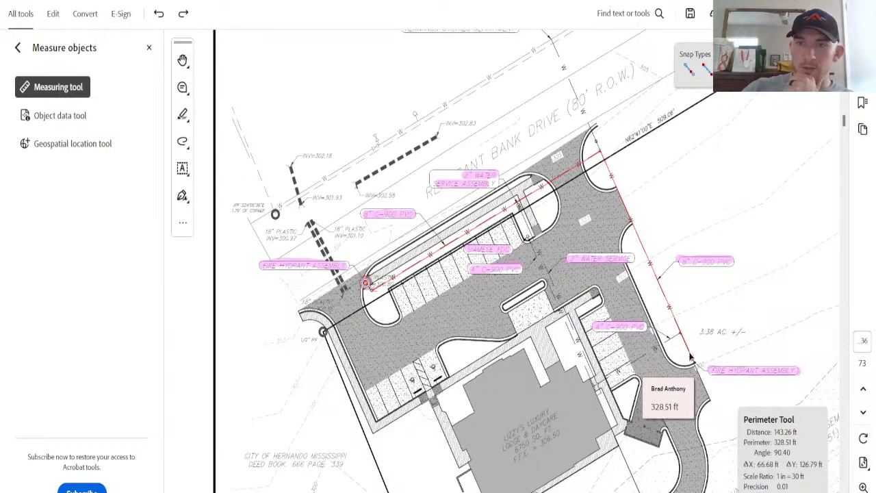
Step: Measure the water line crossing Renasant Bank Drive from the existing 8" main connection to the new 8" line
scroll(666, 305, "up", 3)
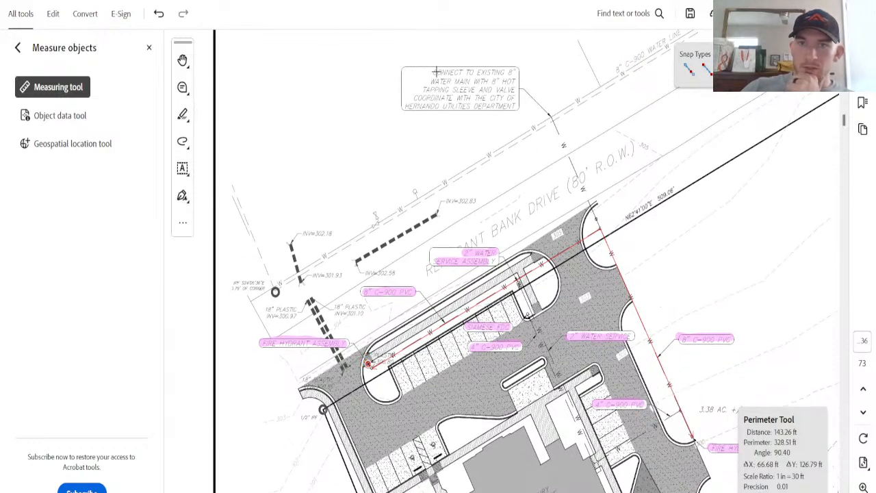
left_click(550, 118)
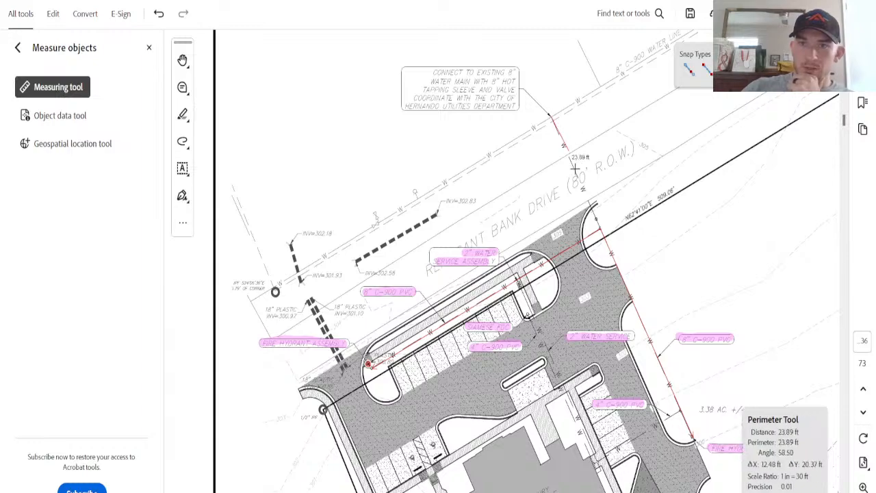
double_click(596, 230)
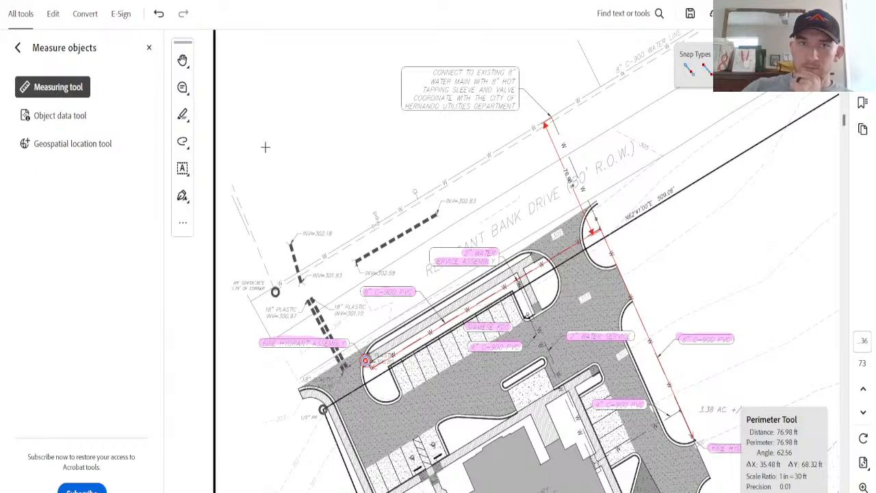
Step: Measure the 4" C-900 PVC line from the Siamese FDC to the building's east side and across to the 8" line
scroll(477, 295, "down", 2)
scroll(477, 295, "down", 2)
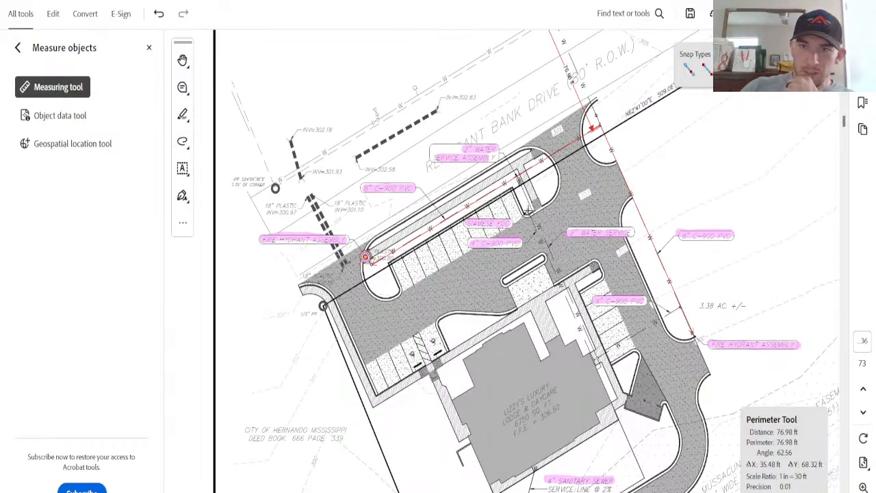
left_click(527, 212)
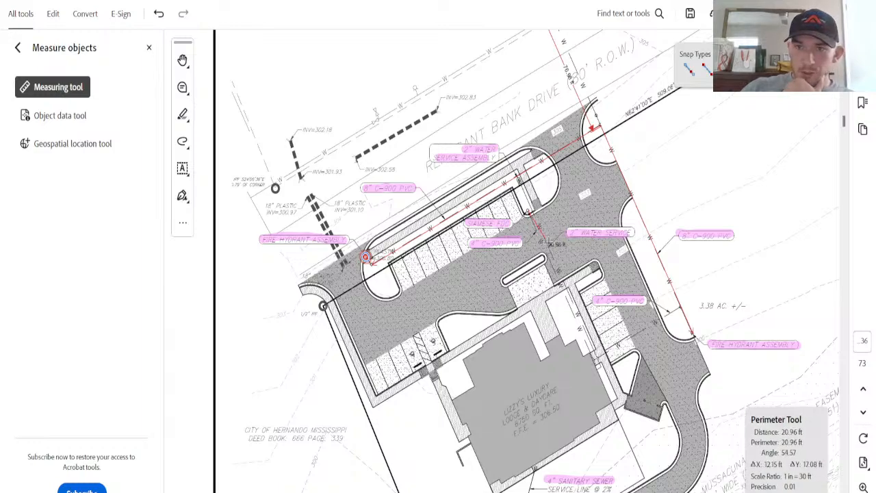
left_click(597, 358)
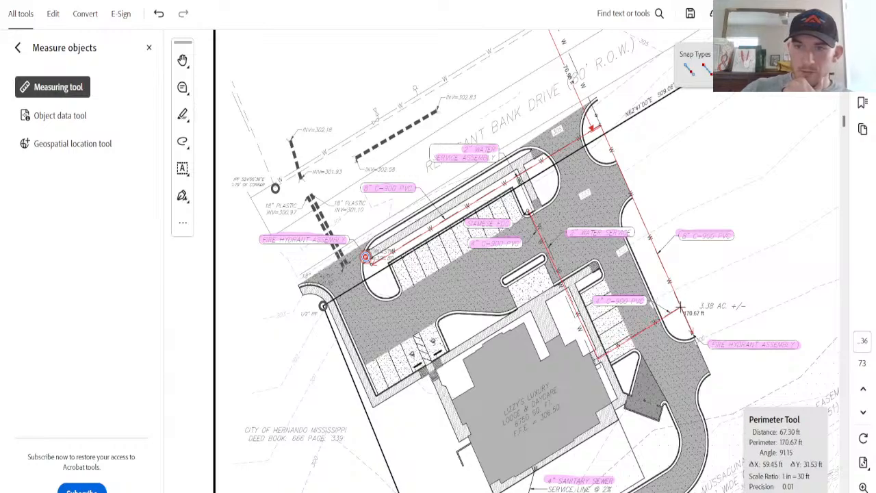
double_click(682, 308)
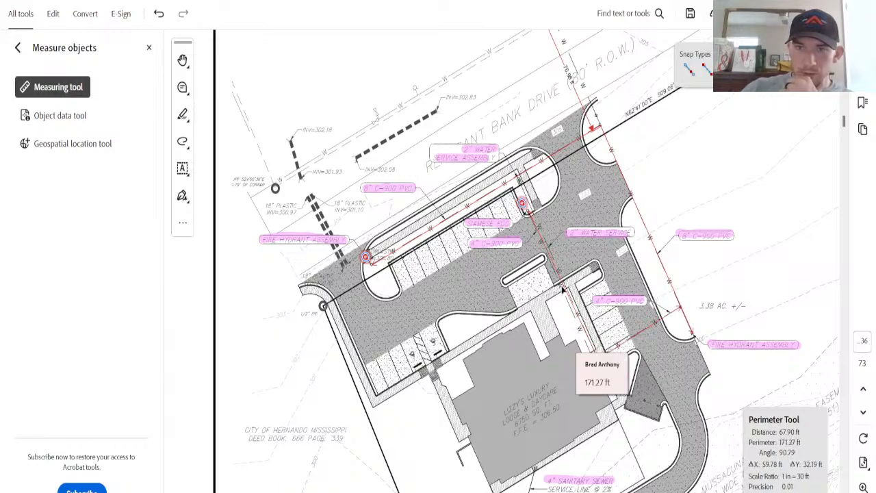
Step: Measure the 2" water service line from the north parking island to its connection on the building's east side
left_click(863, 487)
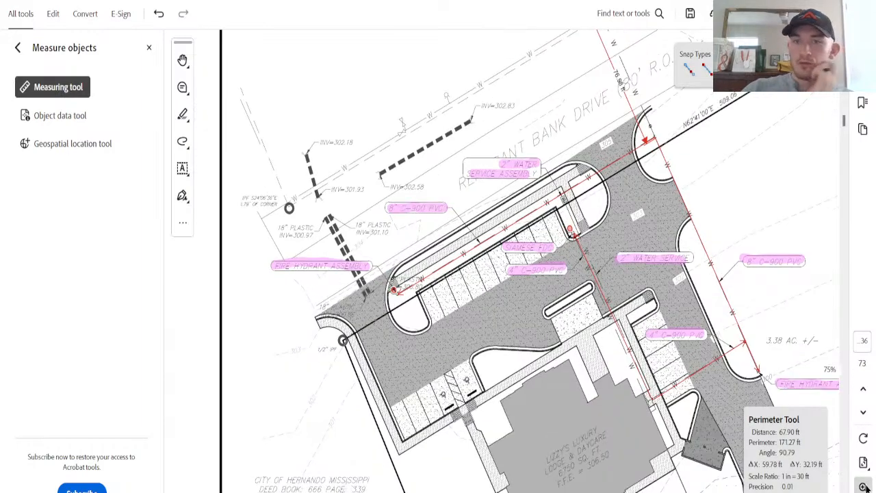
left_click(864, 486)
left_click(863, 487)
left_click(863, 486)
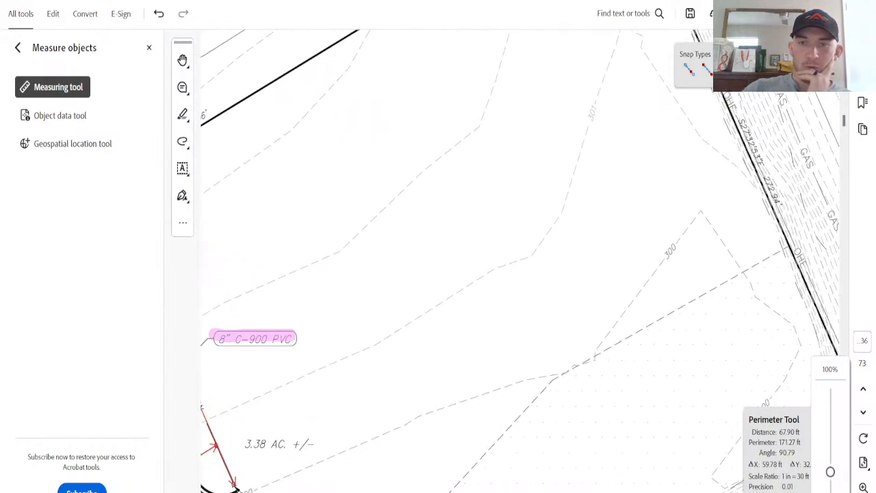
scroll(592, 354, "down", 5, "ctrl")
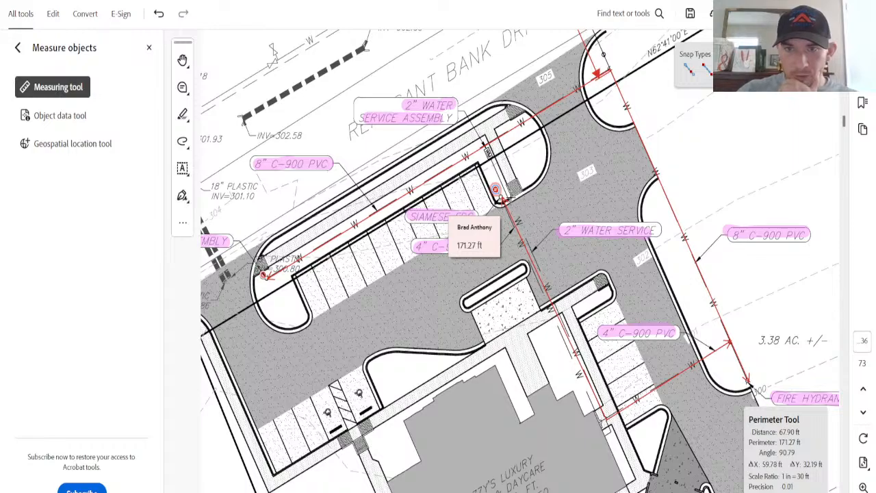
left_click(500, 199)
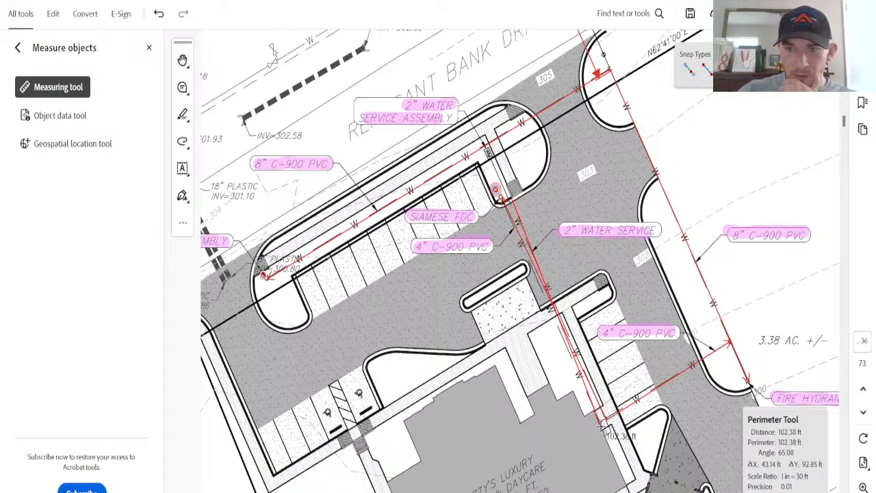
double_click(600, 426)
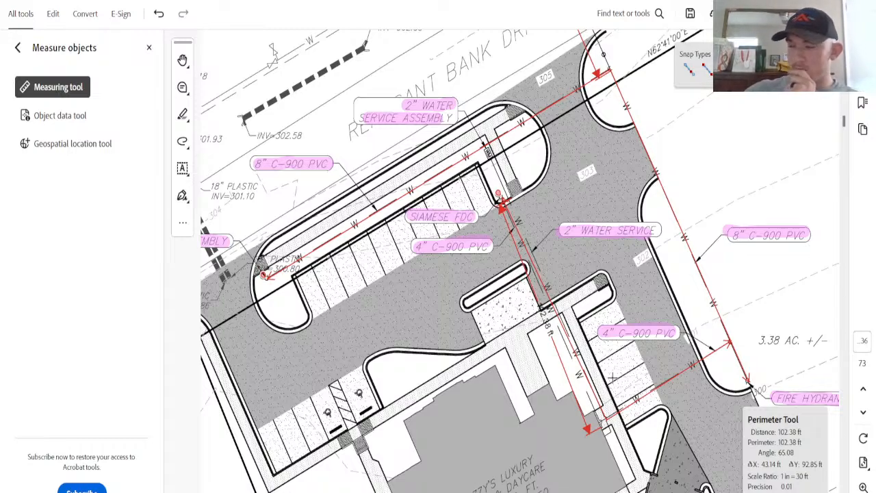
Step: Leave the measuring tool for the Pan tool and open the comment of the 8" water line's perimeter measurement
left_click(182, 61)
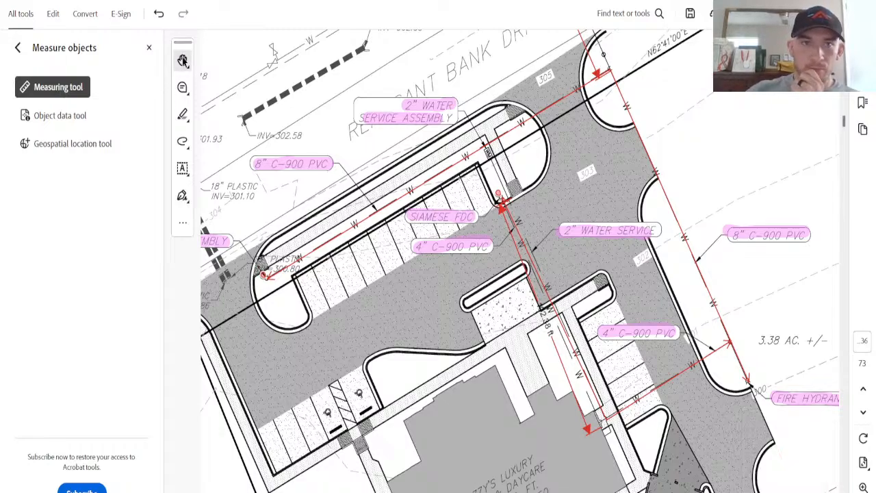
left_click(182, 61)
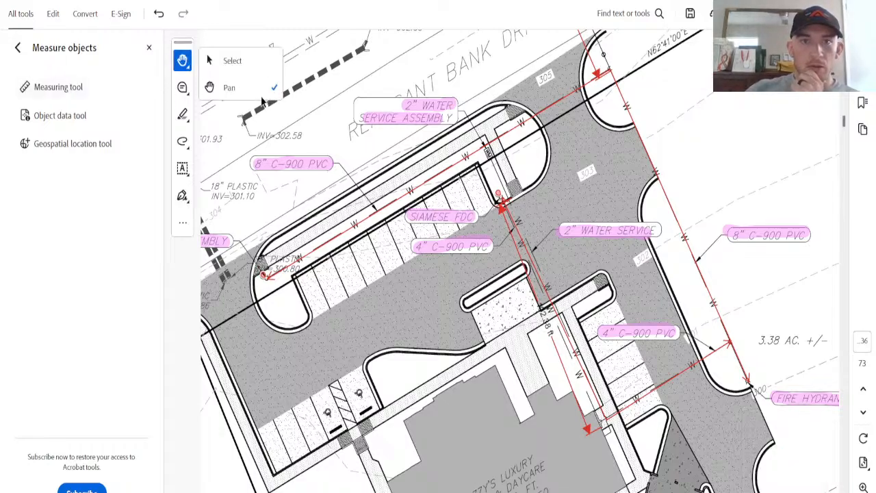
left_click(315, 248)
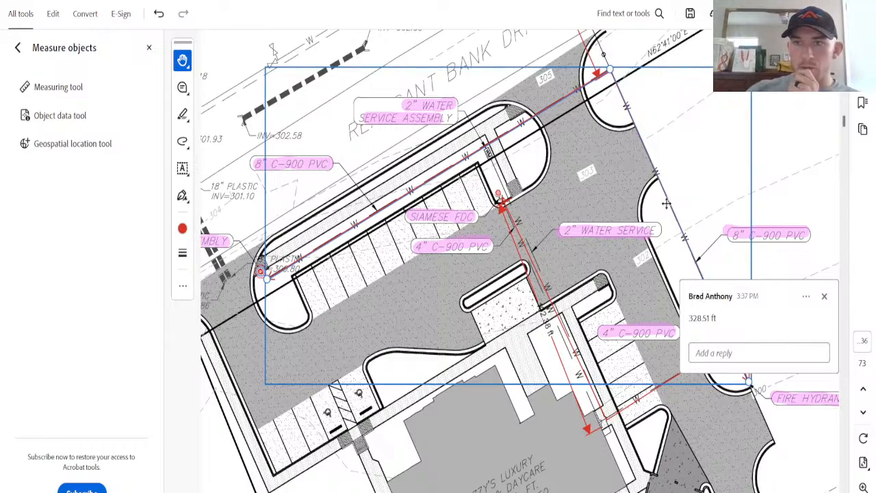
Step: Check the measurement crossing Renasant Bank Drive and the length comment of the 2" water service measurement beside the building
left_click(580, 41)
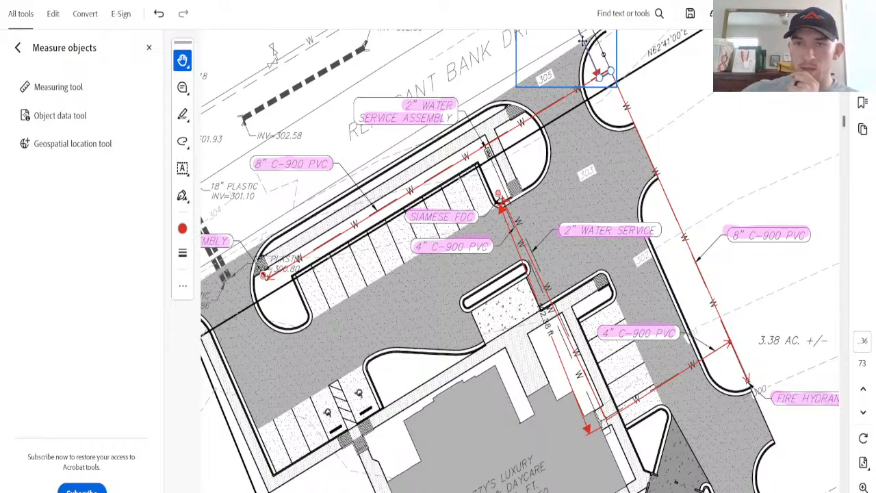
left_click_drag(722, 147, 662, 47)
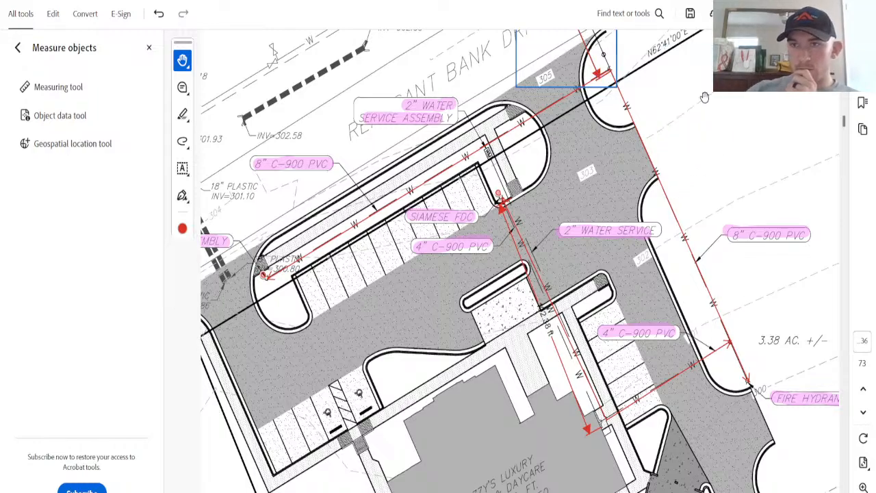
mouse_move(784, 176)
left_mouse_down()
mouse_move(731, 172)
mouse_move(633, 103)
mouse_move(778, 151)
left_mouse_up()
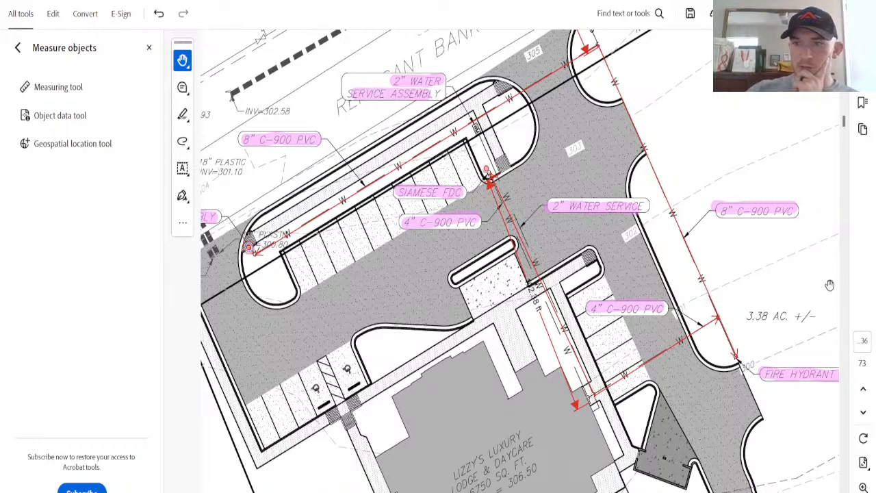
left_click_drag(801, 271, 727, 242)
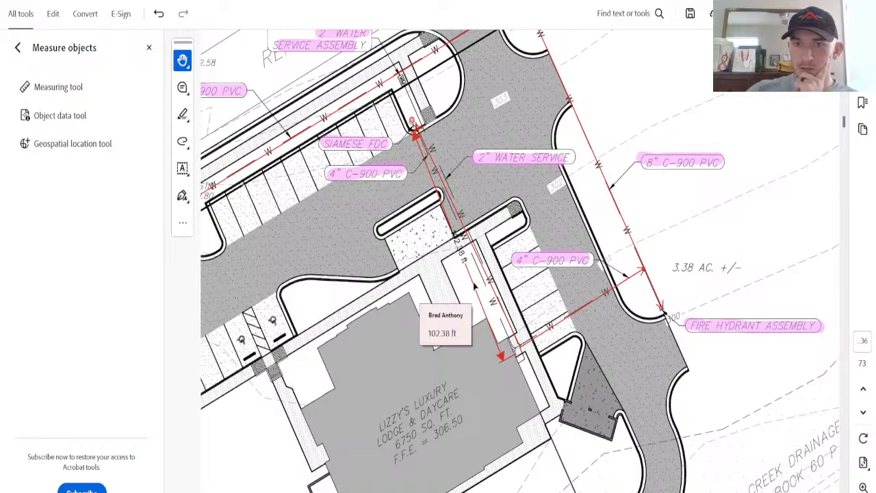
mouse_move(479, 262)
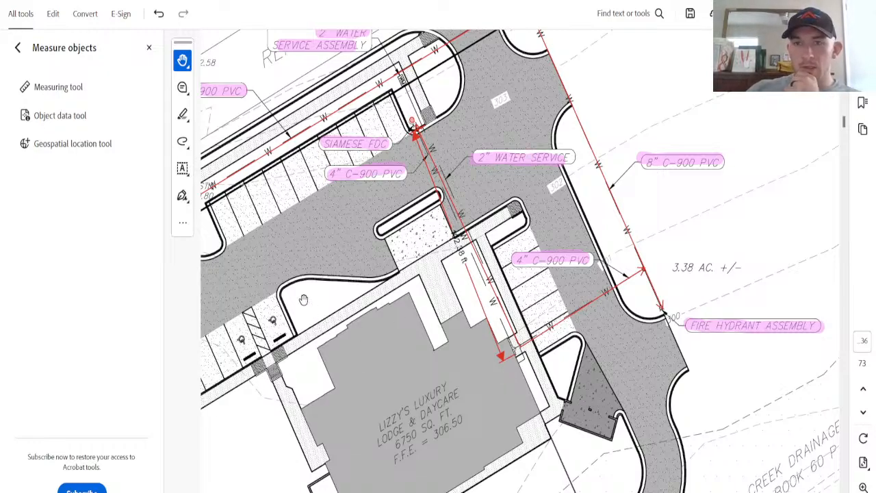
Step: Measure the 4" sanitary sewer service line from the building's south side to SAN. M.H. A1
mouse_move(378, 395)
left_mouse_down()
mouse_move(273, 192)
mouse_move(408, 149)
left_mouse_up()
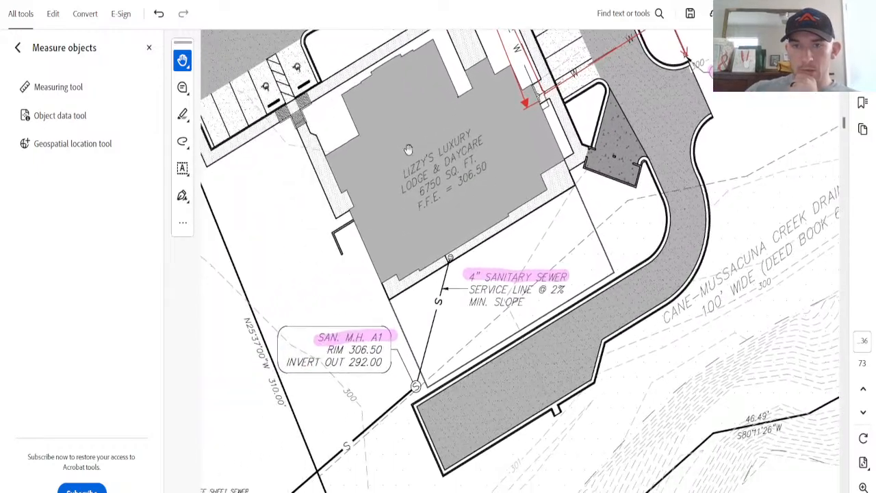
mouse_move(609, 318)
left_mouse_down()
mouse_move(607, 307)
mouse_move(659, 262)
mouse_move(613, 214)
left_mouse_up()
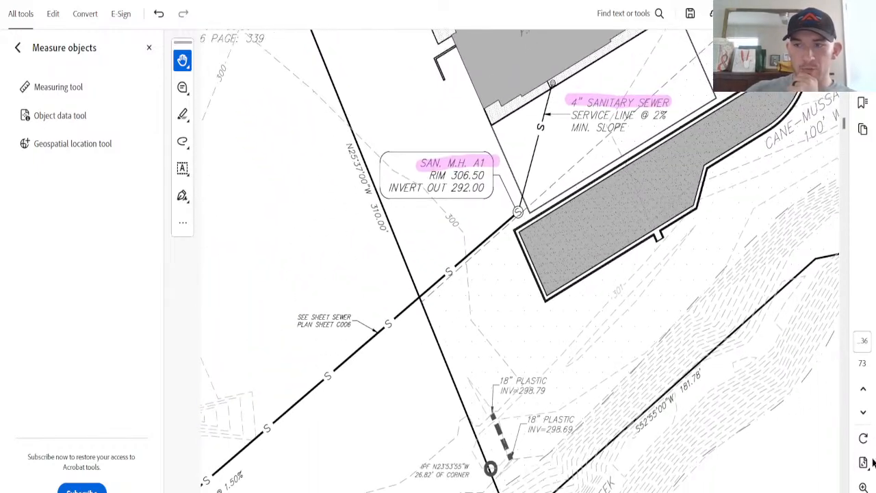
scroll(380, 260, "down", 2)
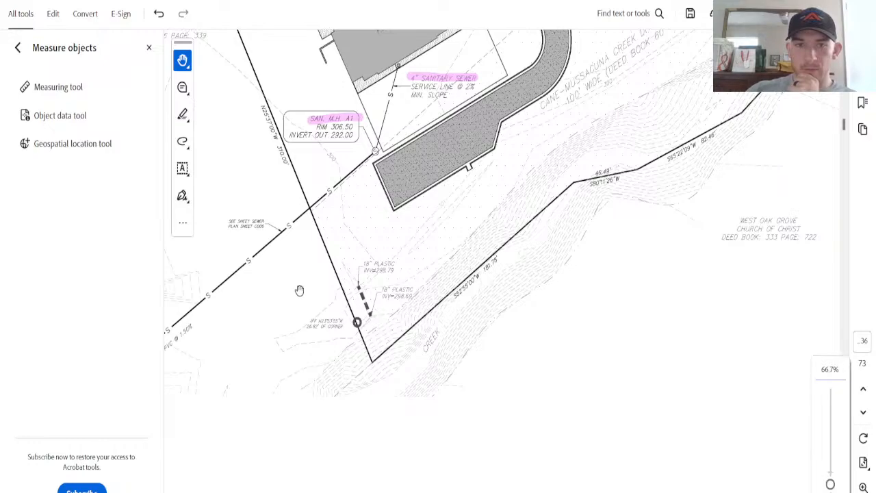
left_click_drag(301, 287, 534, 216)
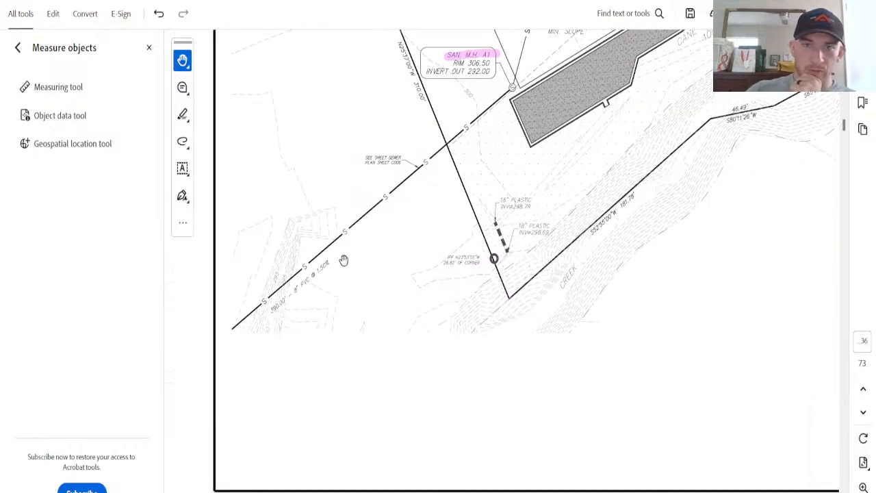
left_click_drag(470, 203, 395, 331)
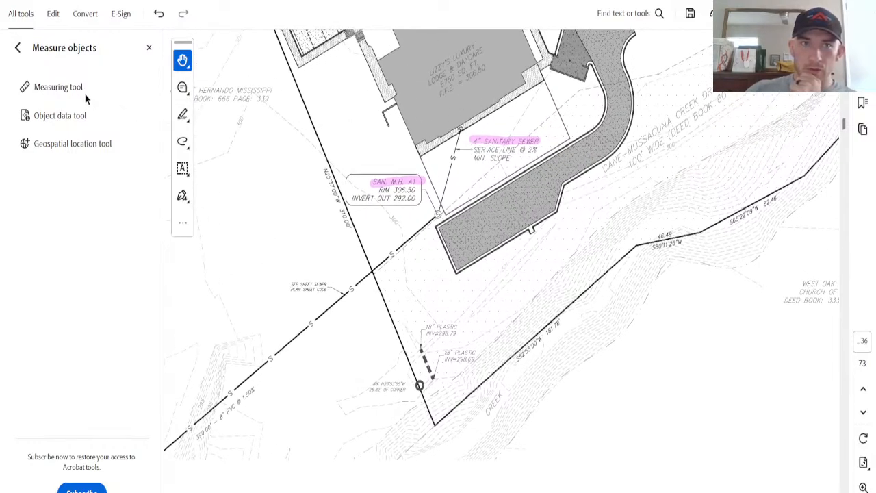
left_click(58, 87)
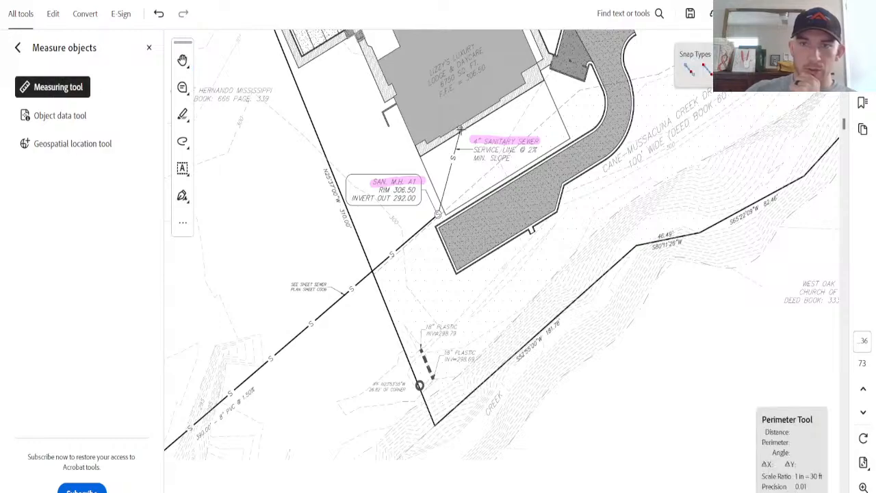
left_click(459, 129)
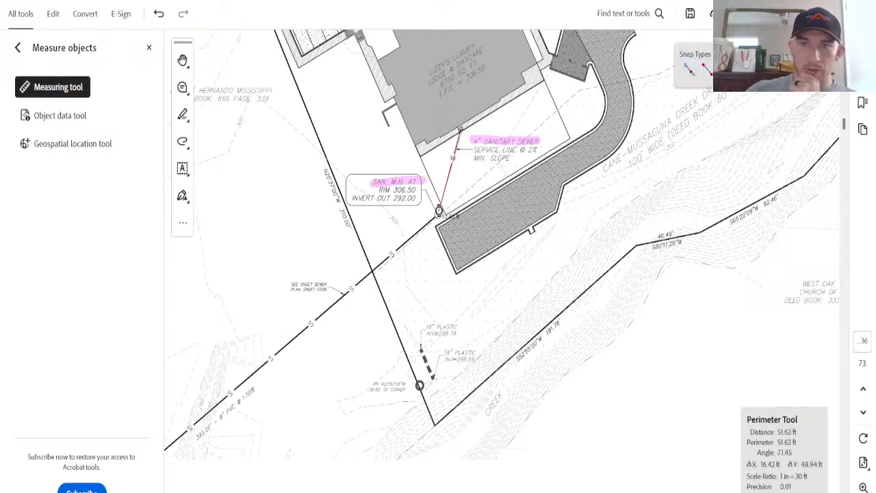
double_click(433, 204)
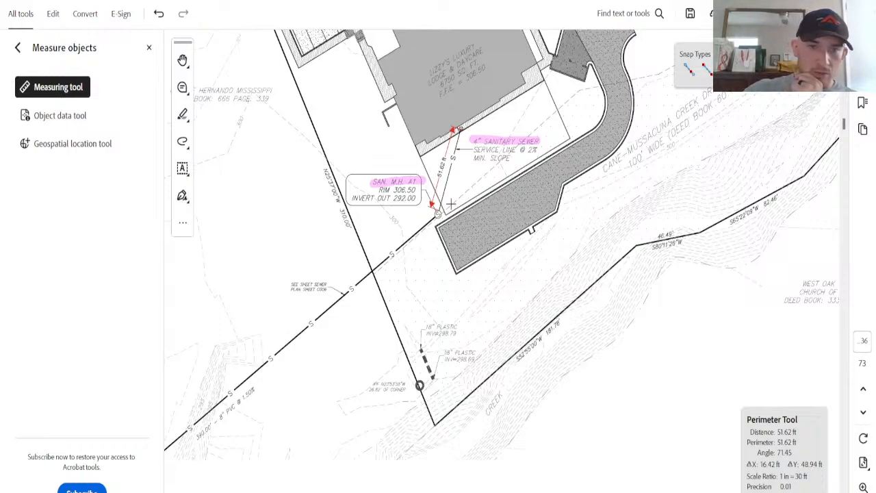
Step: Mark the 8" PVC @ 1.50% sewer pipe label in pink with the Draw tool and return to the Pan tool
left_click(182, 142)
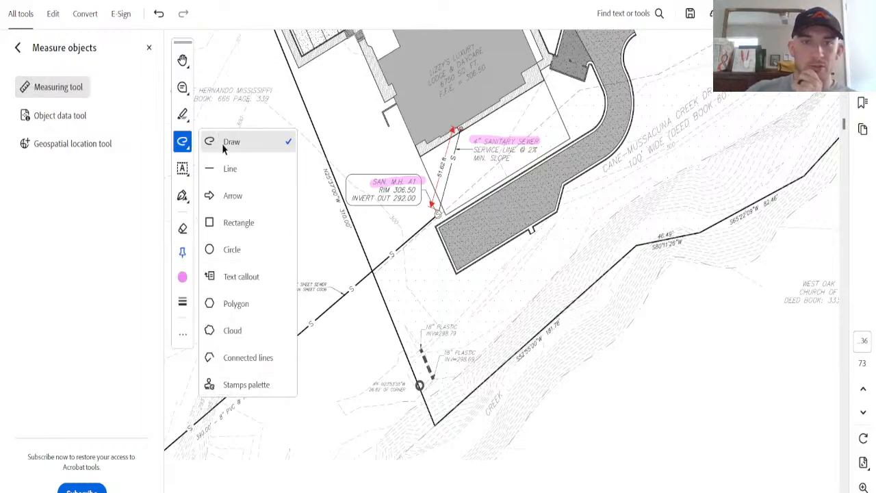
left_click(231, 142)
mouse_move(197, 449)
left_mouse_down()
mouse_move(254, 389)
mouse_move(198, 437)
left_mouse_up()
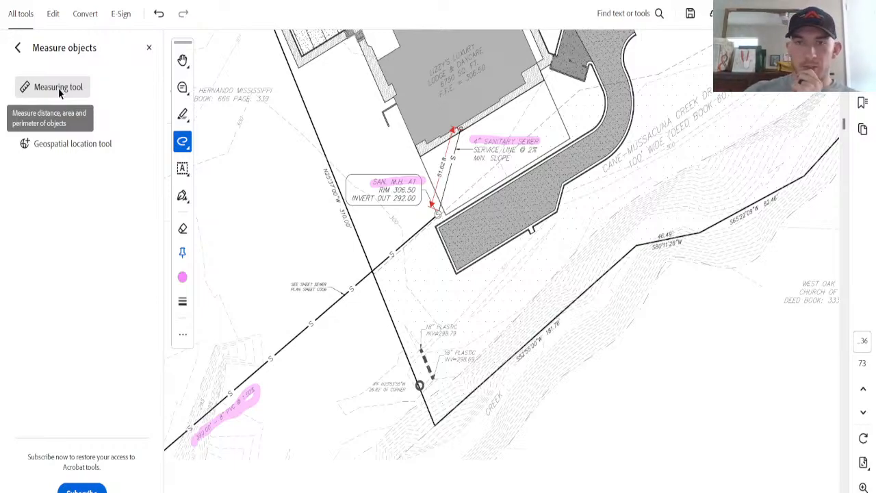
left_click(182, 60)
left_click(227, 88)
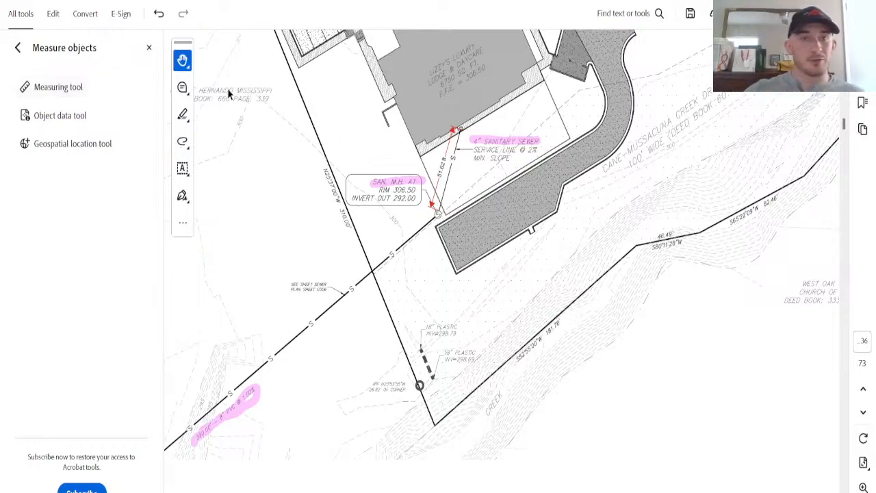
Step: Review the marked utility labels and measured lines from the sanitary manhole up to the existing water main connection
scroll(359, 192, "up", 2)
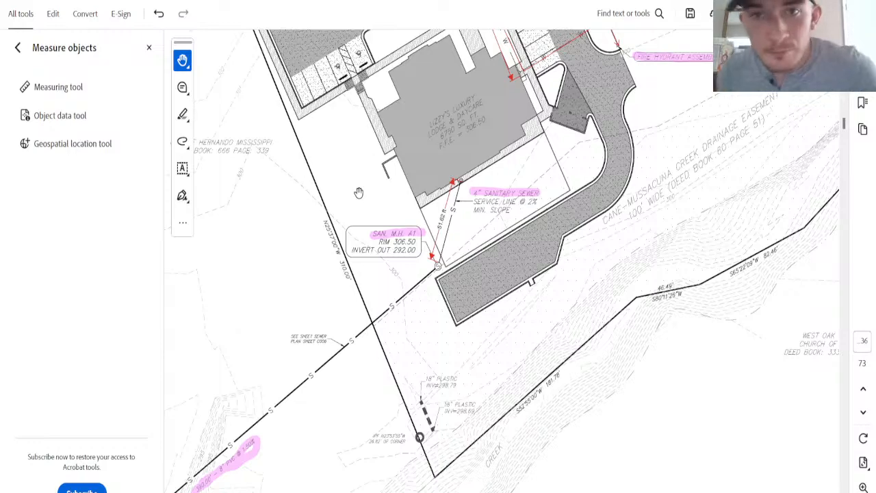
scroll(357, 188, "up", 7)
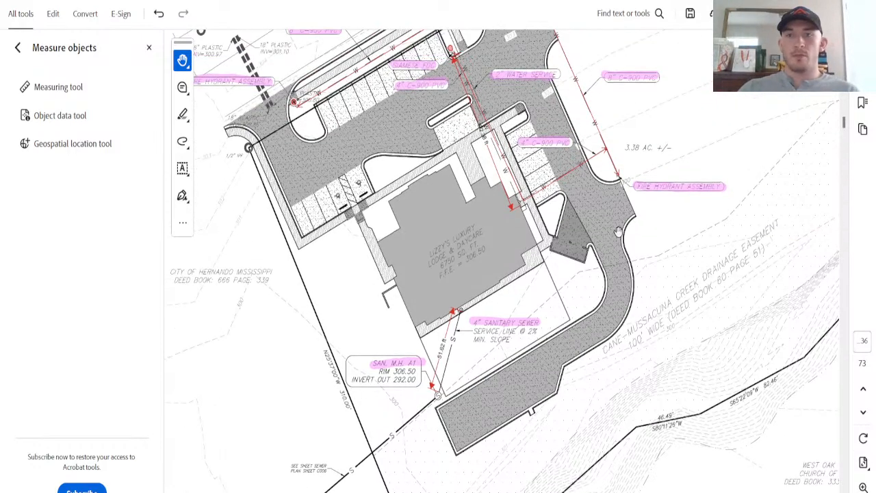
scroll(626, 157, "up", 1)
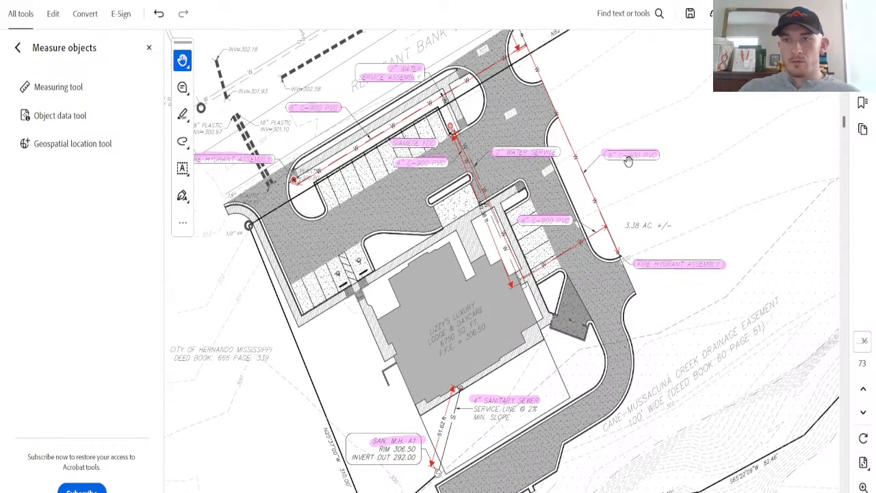
scroll(674, 281, "up", 1)
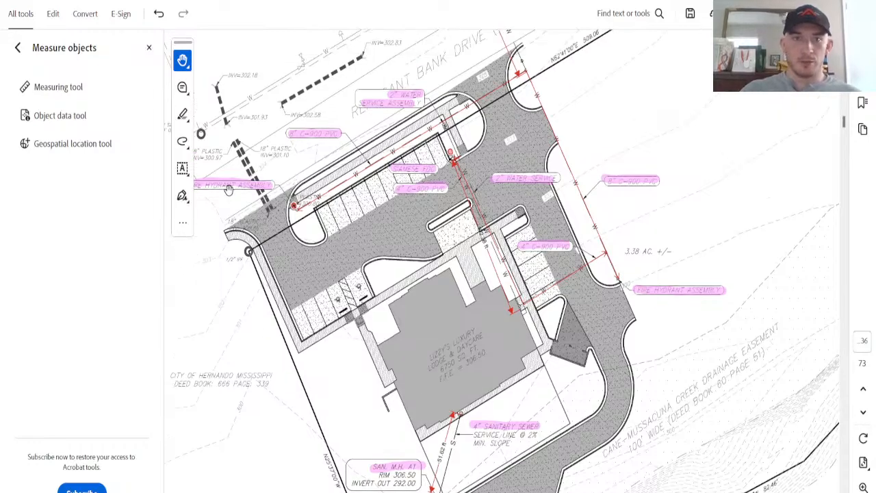
scroll(411, 274, "up", 2)
scroll(455, 287, "up", 2)
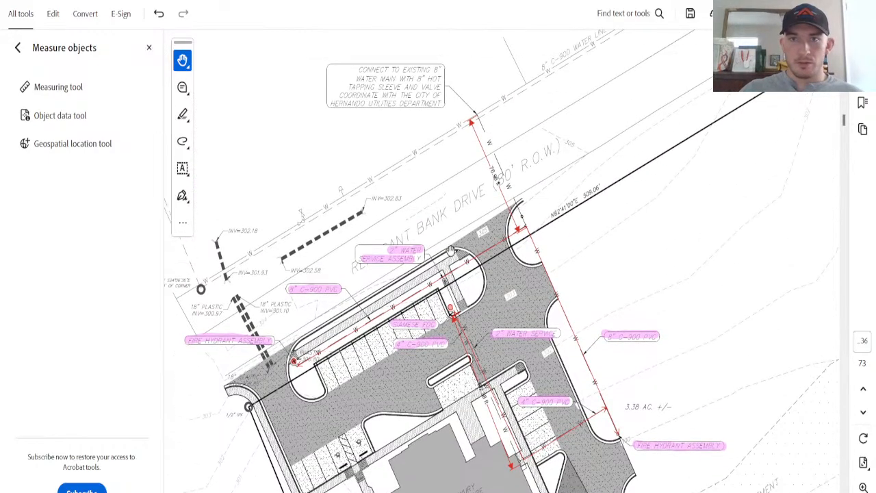
scroll(471, 230, "down", 2)
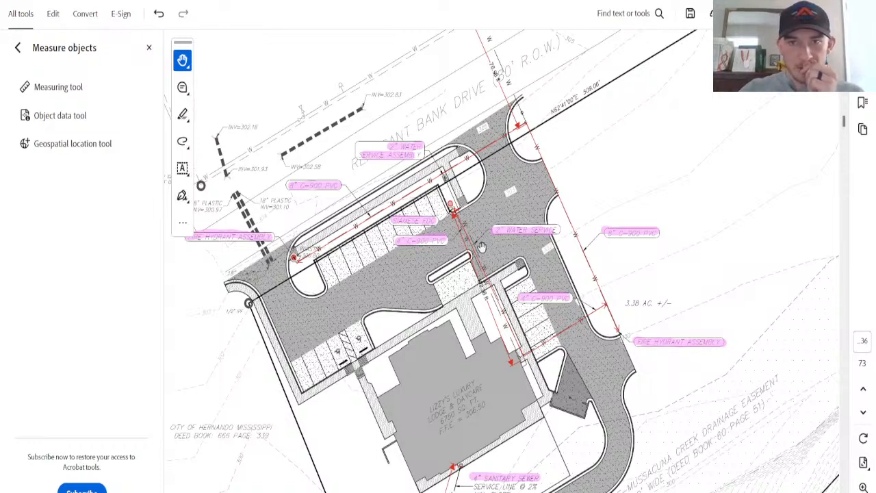
Step: Select the 2" water service measurement and review the water and sewer runs across the site down to the sewer line
mouse_move(475, 245)
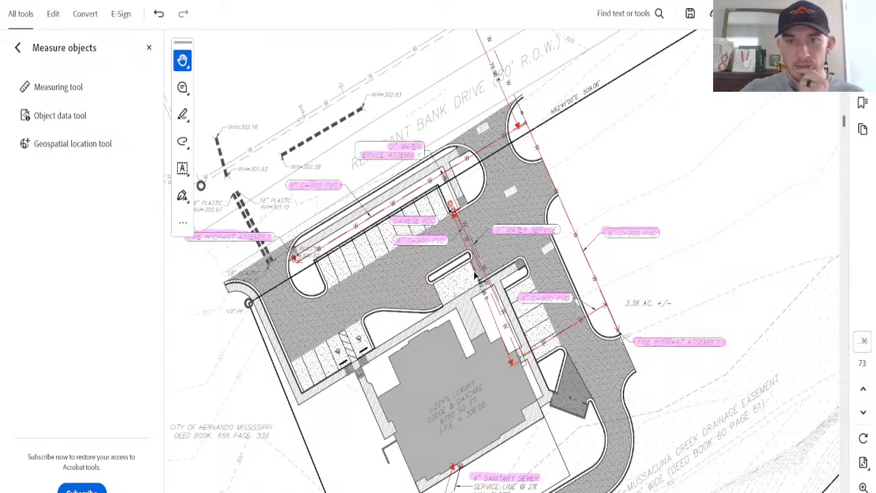
left_click(473, 271)
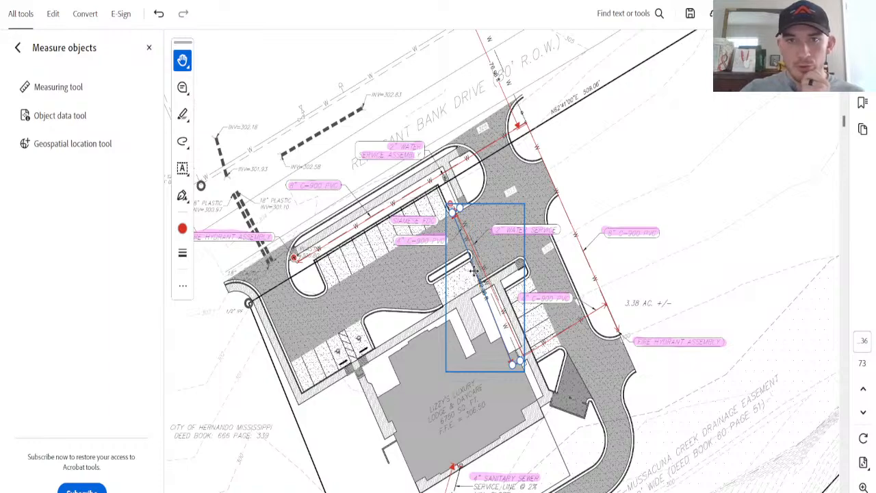
scroll(473, 271, "down", 3)
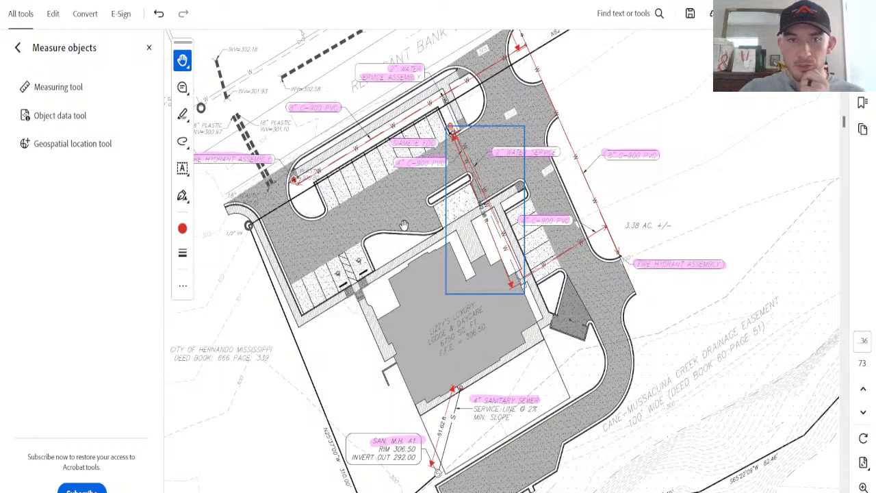
left_click(460, 194)
left_click(469, 191)
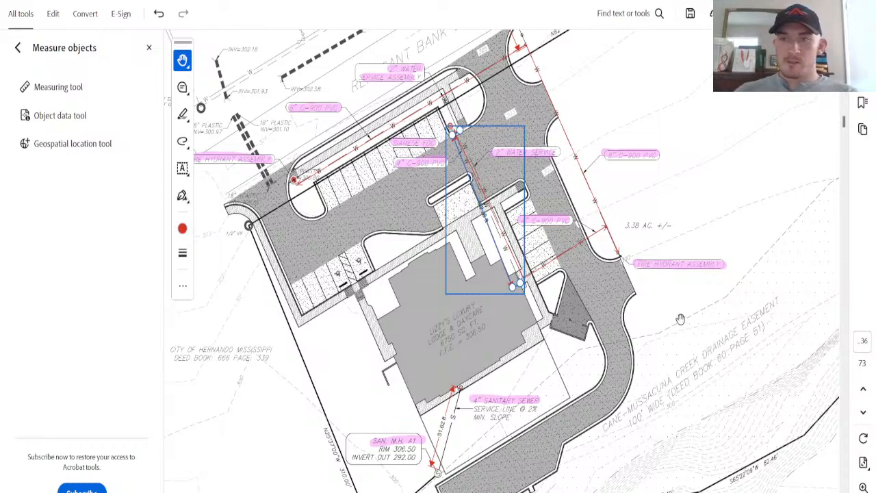
scroll(616, 184, "up", 2)
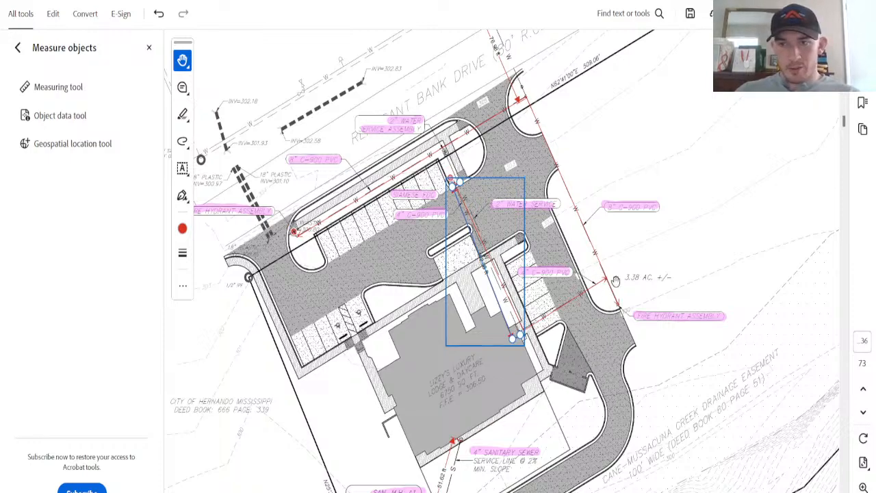
scroll(677, 278, "up", 2)
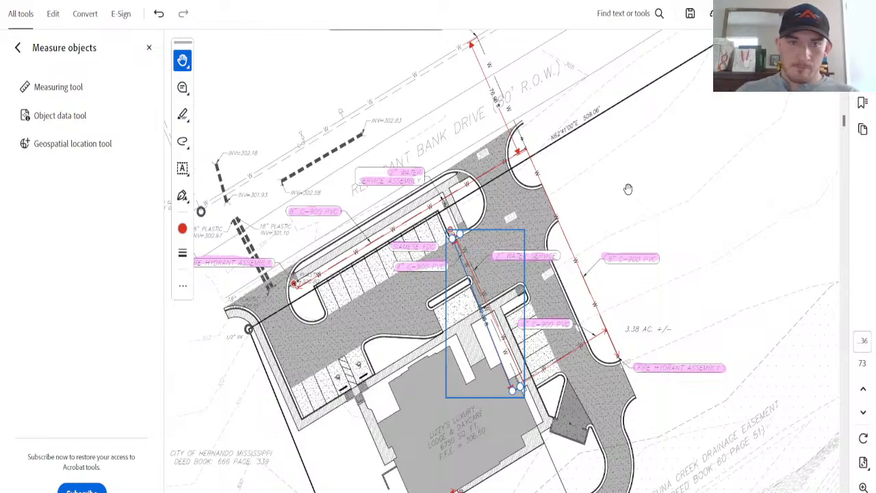
scroll(643, 192, "down", 6)
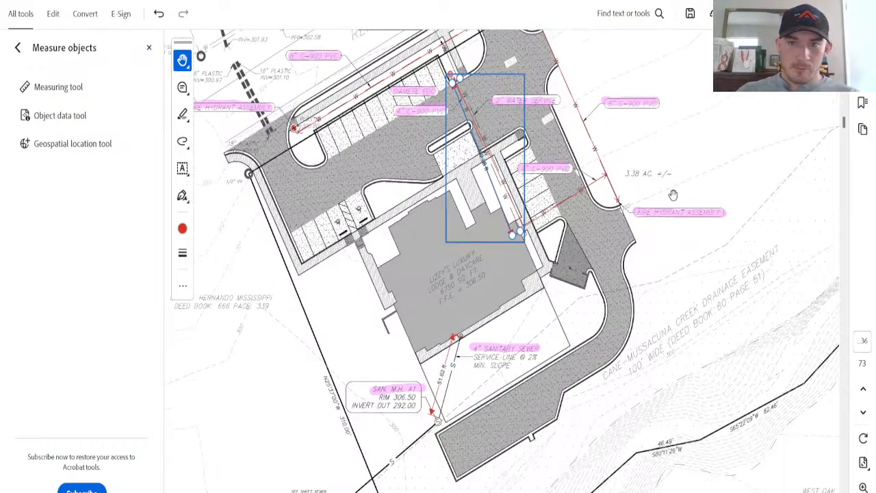
scroll(569, 336, "down", 2)
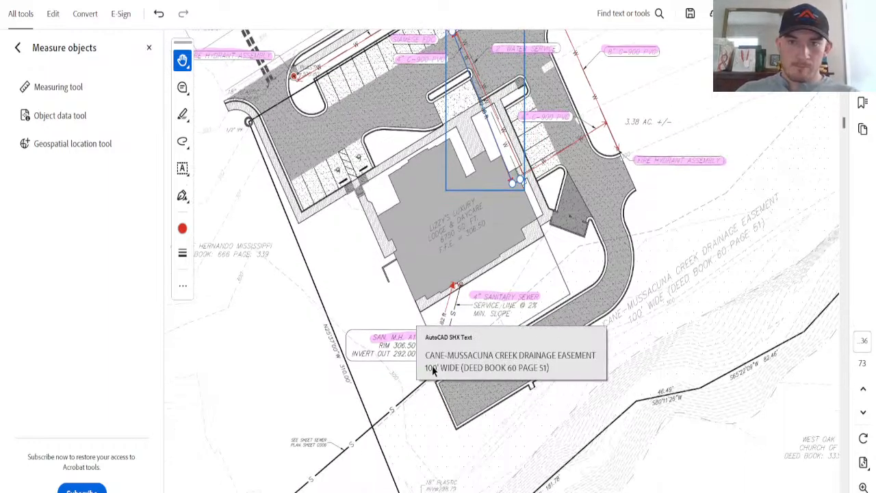
scroll(438, 376, "down", 3)
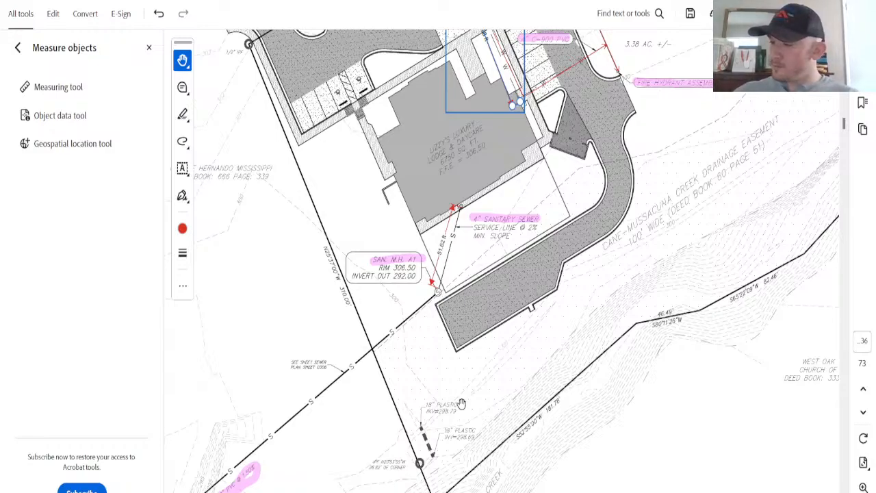
Step: Mark the first lines of the "Connect to existing 8" water main" note in pink with the Draw tool
left_click(863, 491)
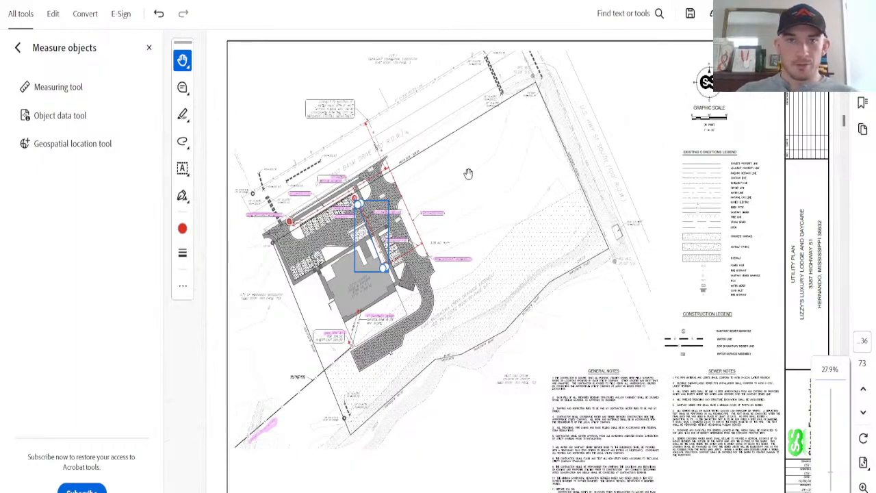
left_click(183, 142)
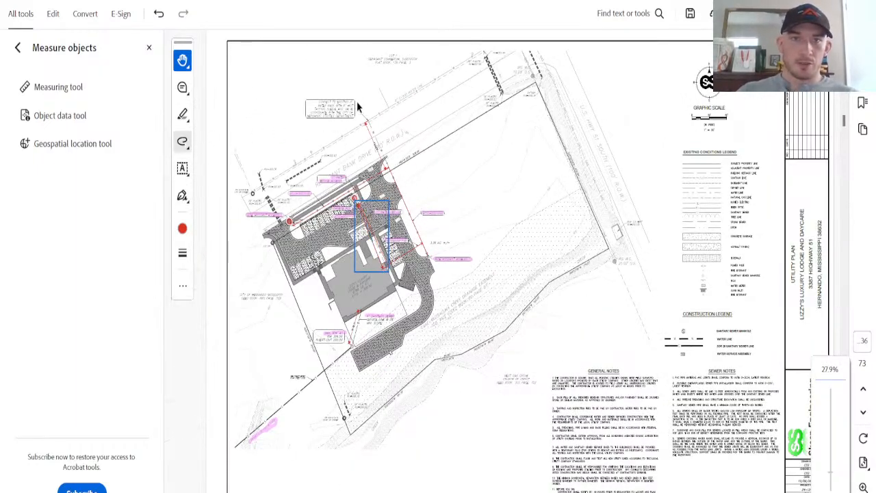
left_click_drag(318, 102, 359, 102)
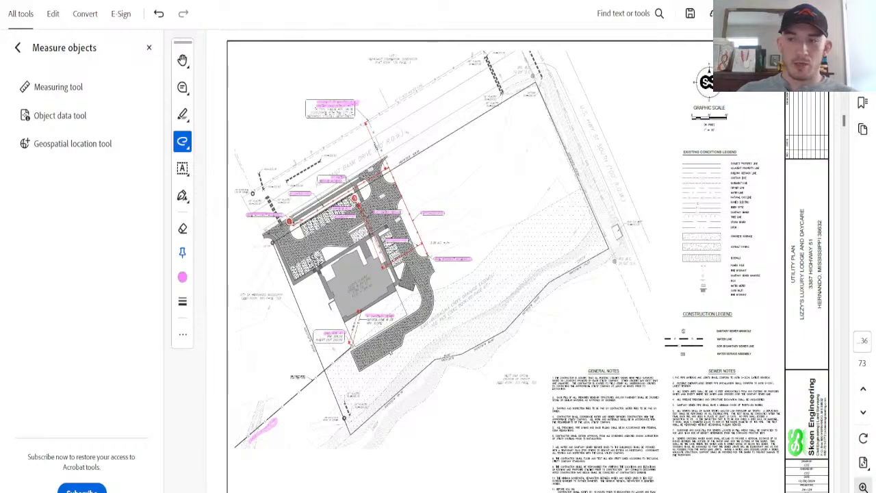
left_click(863, 487)
left_click(863, 486)
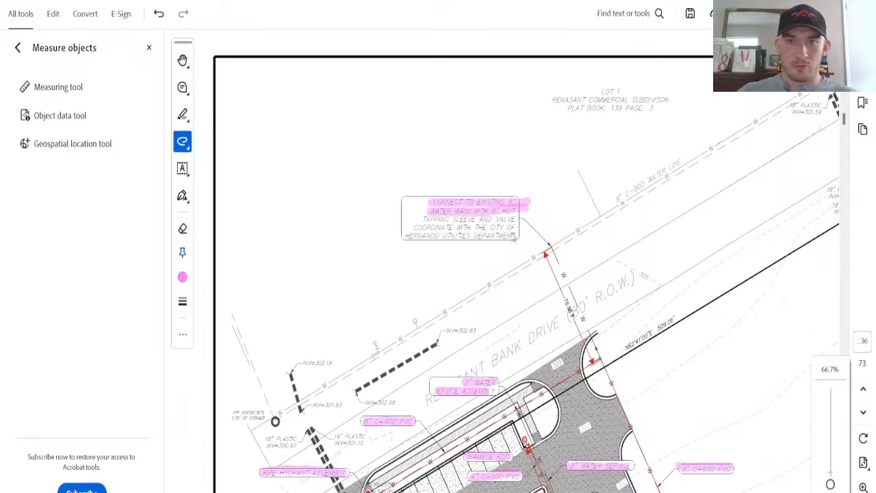
Step: Read the general notes, sewer notes and construction legend on the Utility Plan sheet
left_click(862, 492)
left_click(863, 491)
left_click(863, 492)
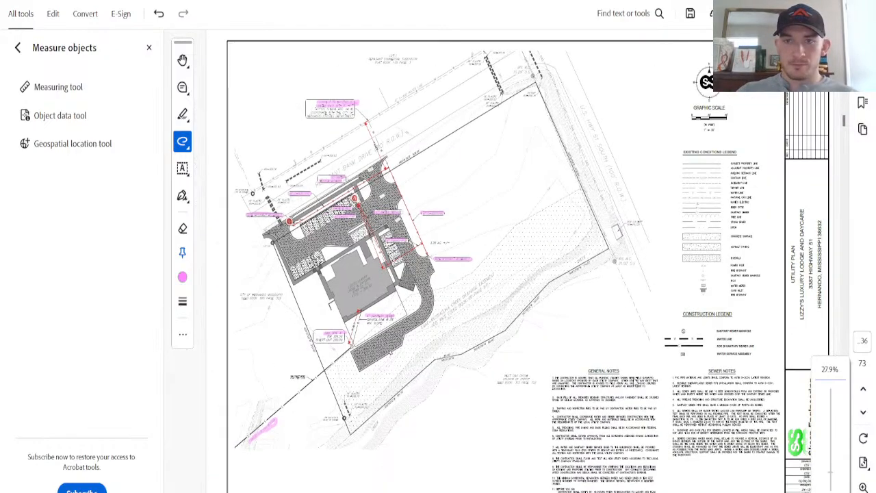
left_click(863, 486)
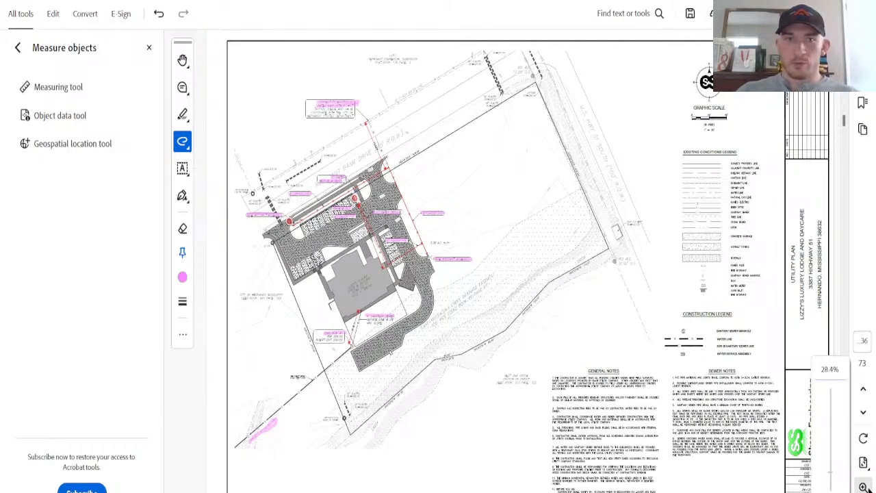
left_click(863, 487)
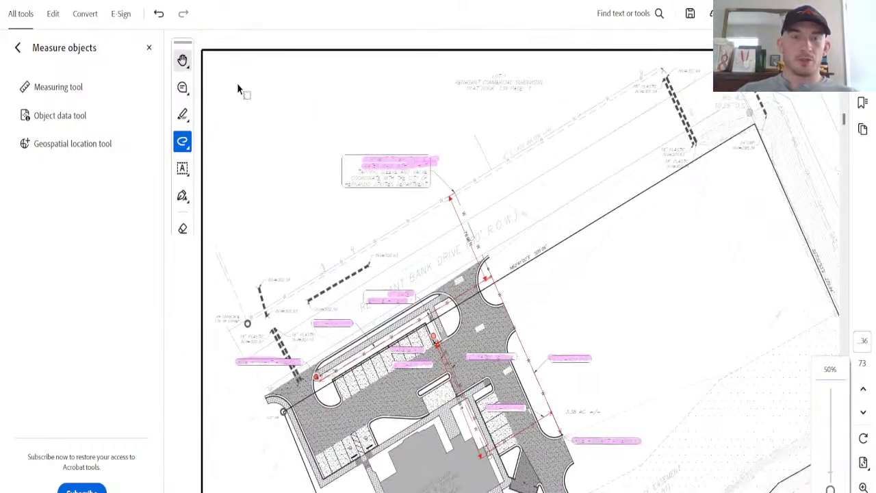
left_click(237, 84)
left_click_drag(736, 339, 494, 165)
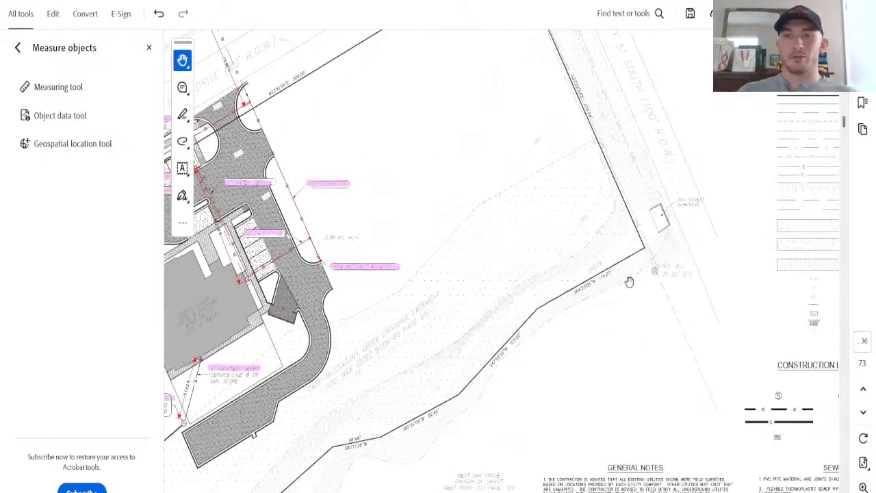
mouse_move(629, 281)
left_mouse_down()
mouse_move(508, 272)
mouse_move(508, 182)
left_mouse_up()
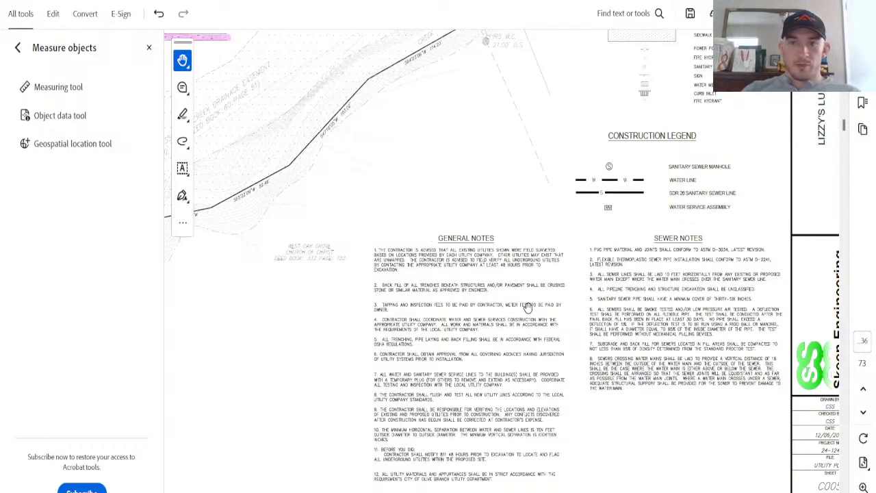
scroll(582, 322, "up", 5)
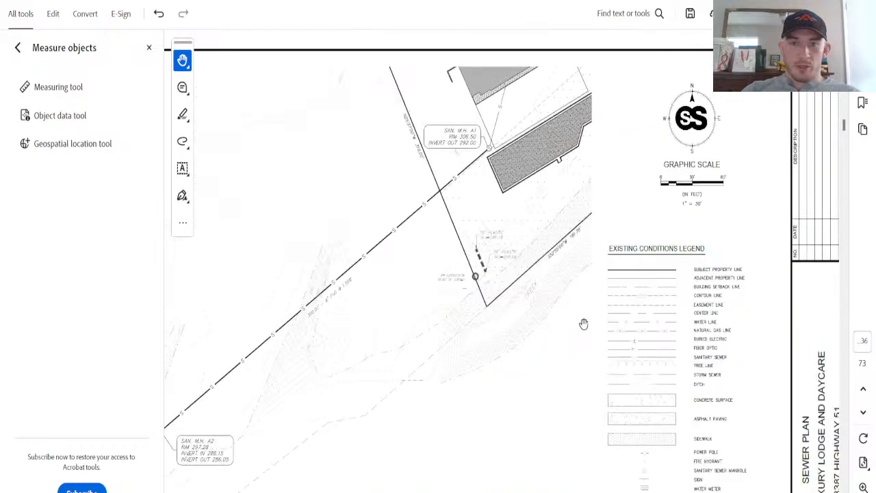
scroll(581, 327, "down", 5)
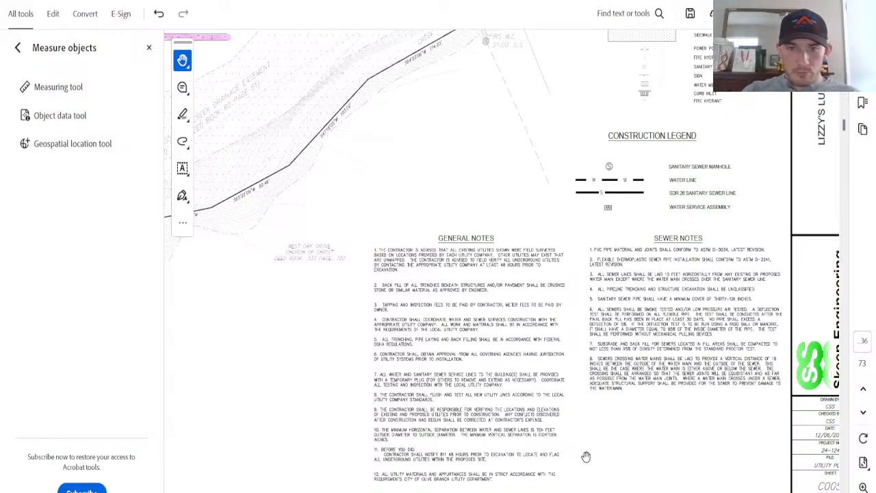
mouse_move(560, 460)
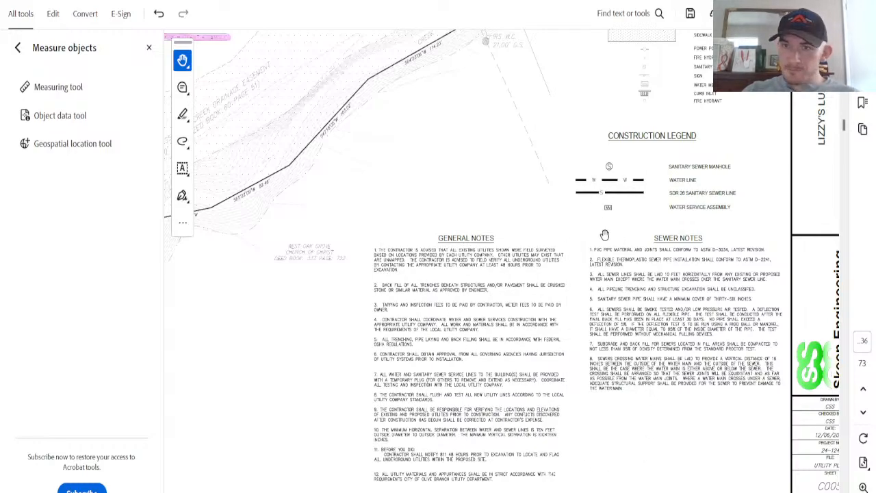
mouse_move(762, 250)
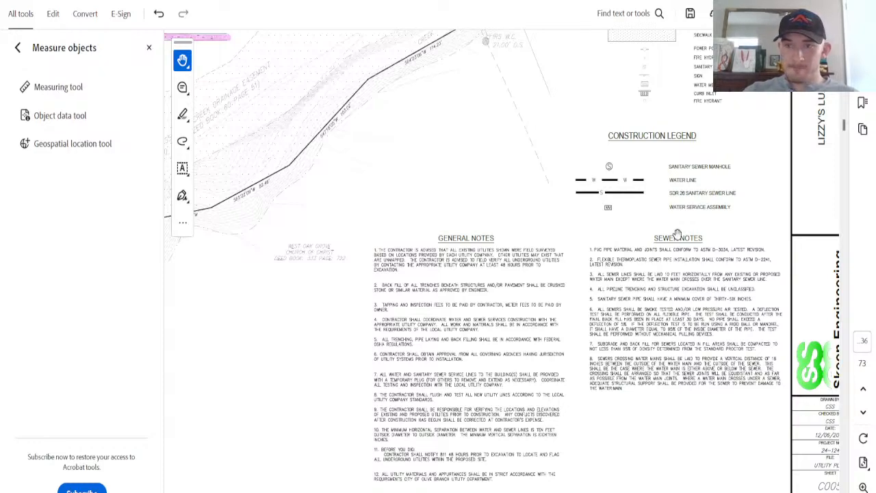
Step: On the Sewer Plan sheet, mark the "SAN. M.H. A2" manhole label in pink with the Draw tool
scroll(321, 288, "up", 5)
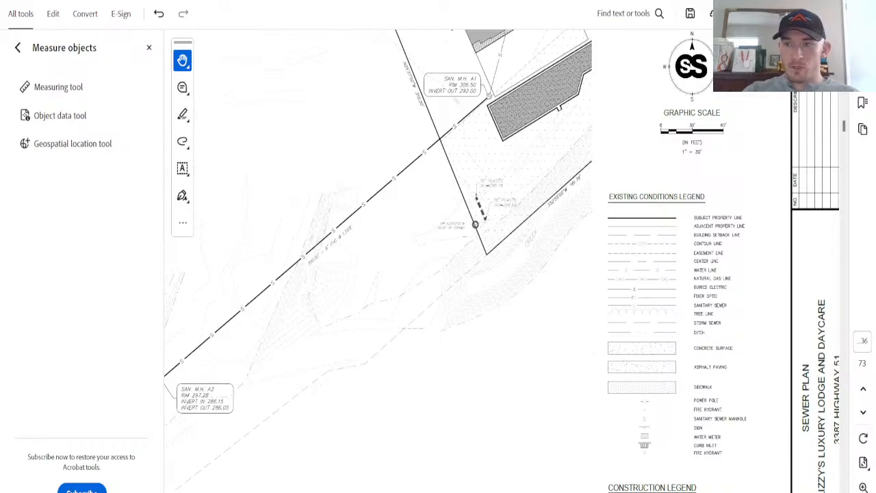
scroll(676, 397, "down", 2)
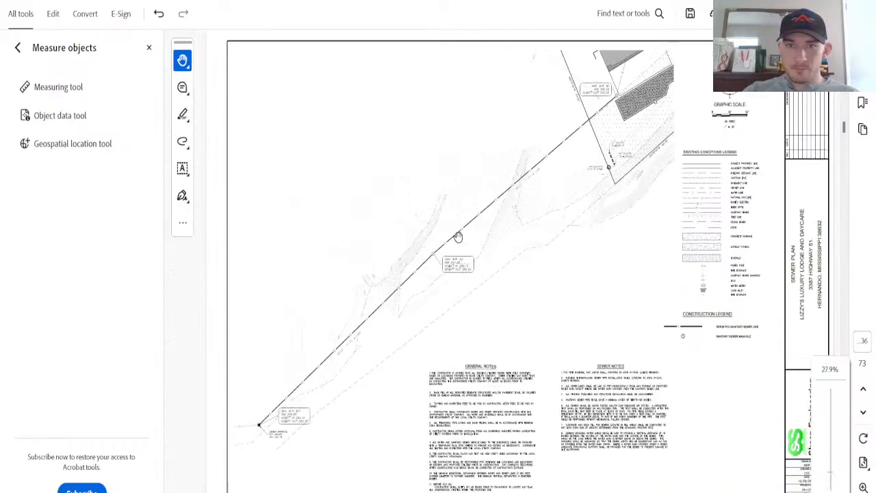
left_click(863, 487)
left_click(863, 488)
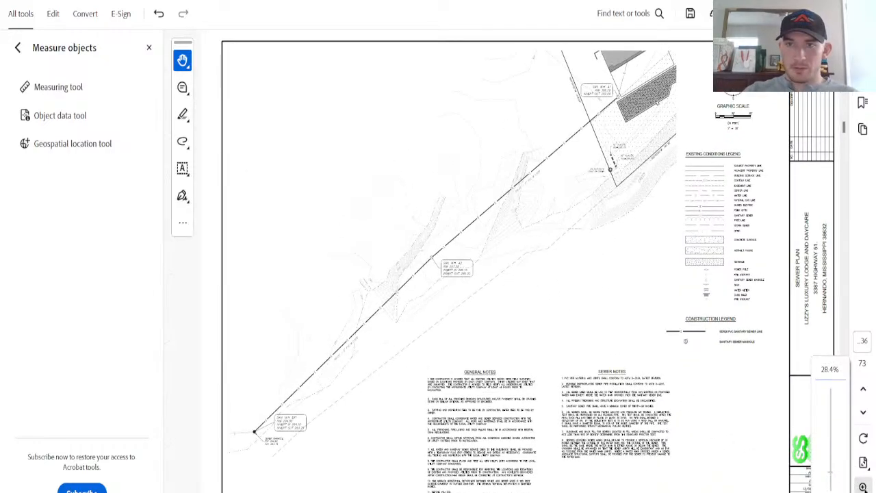
left_click_drag(721, 310, 398, 274)
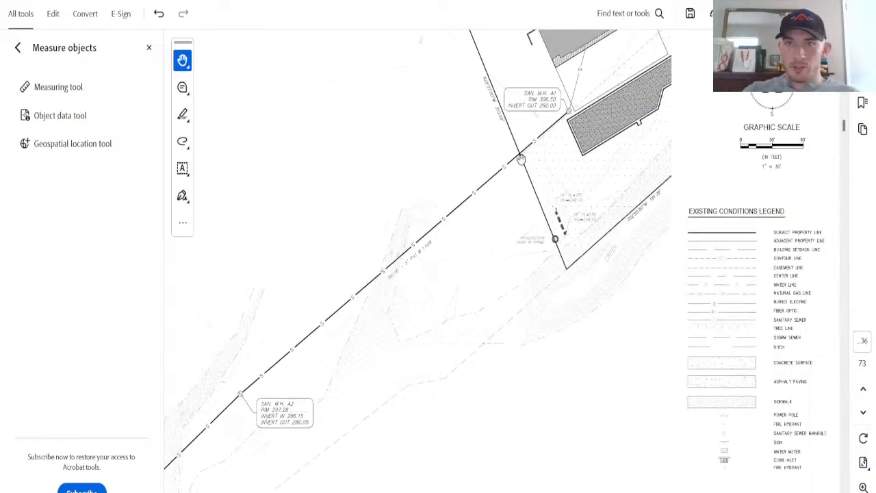
left_click_drag(414, 344, 584, 161)
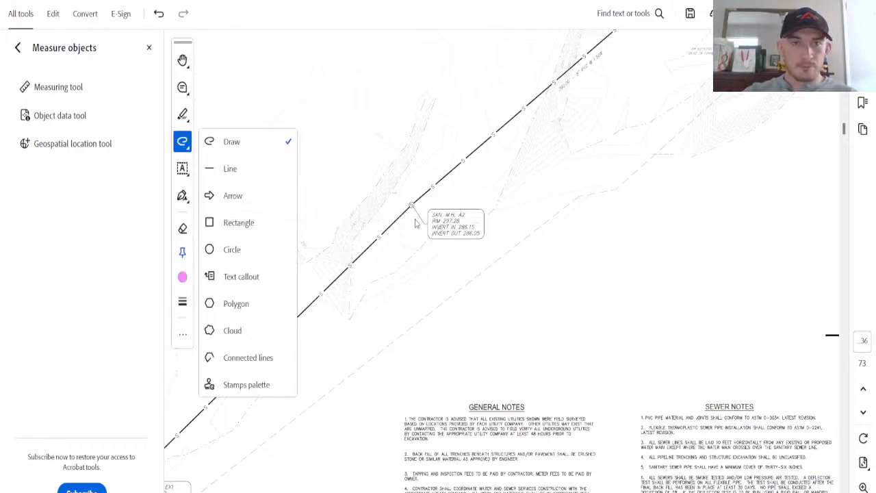
left_click_drag(428, 214, 469, 218)
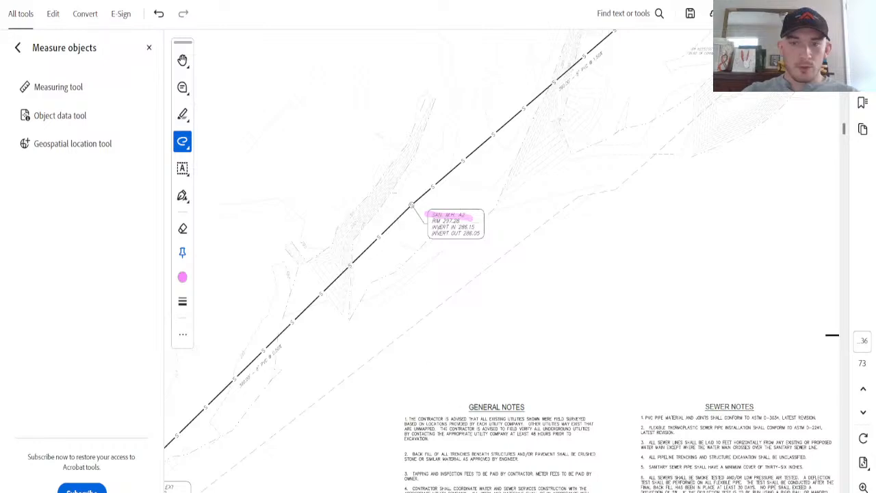
Step: Mark the "SAN. M.H. EXT" label in pink and review the rim and invert elevations of manholes A2 and EXT
scroll(358, 356, "left", 4)
scroll(358, 358, "down", 3)
left_click_drag(297, 382, 350, 383)
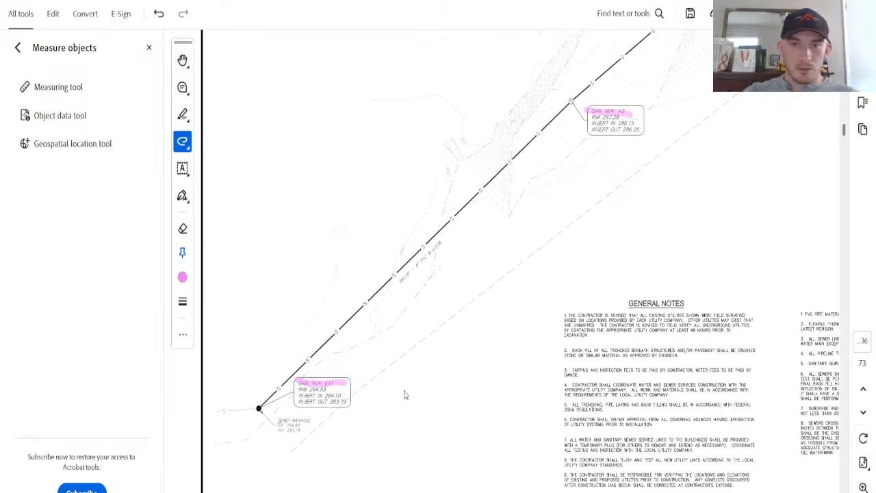
scroll(690, 189, "up", 2)
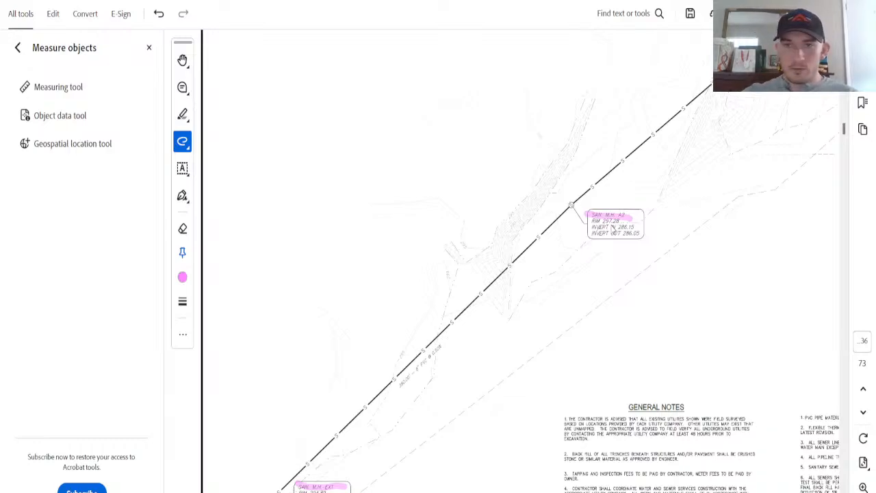
scroll(331, 354, "down", 2)
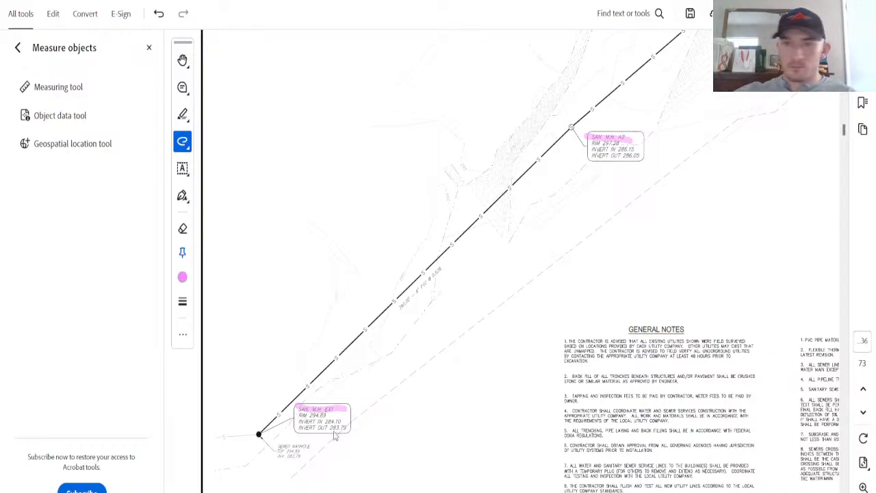
scroll(702, 385, "down", 3)
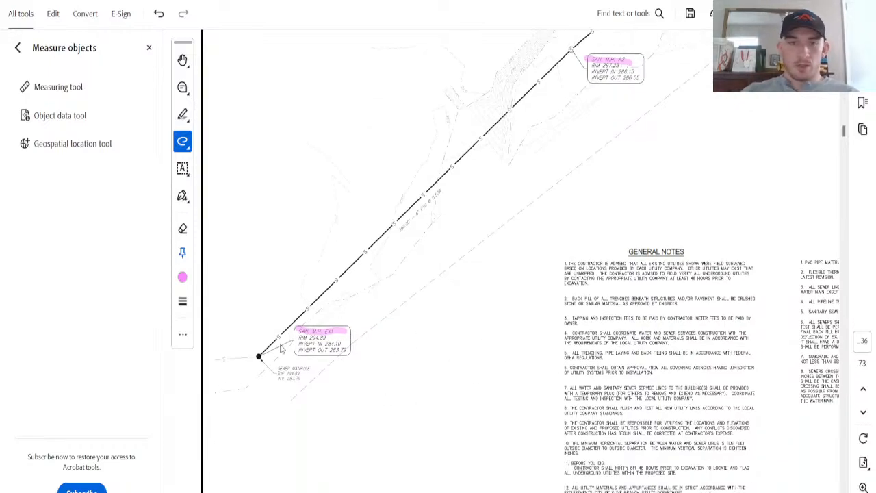
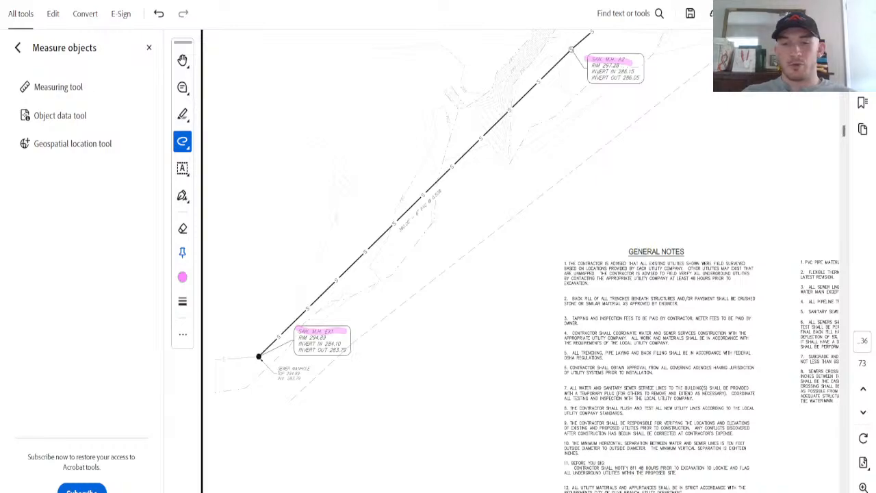
Step: On the Erosion Control Plan sheet, mark the "Temporary Construction Entrance" and "Proposed Silt Fence" labels in pink with the Draw tool
scroll(501, 261, "right", 6)
scroll(653, 489, "down", 5)
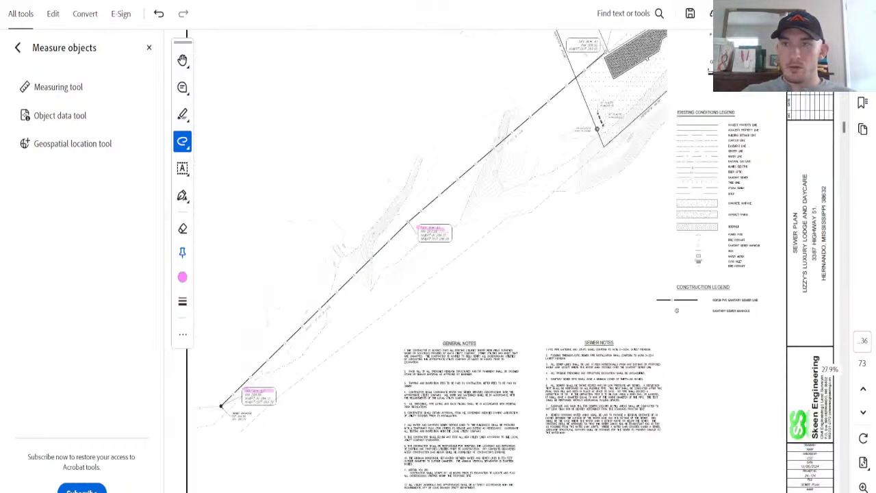
left_click(183, 61)
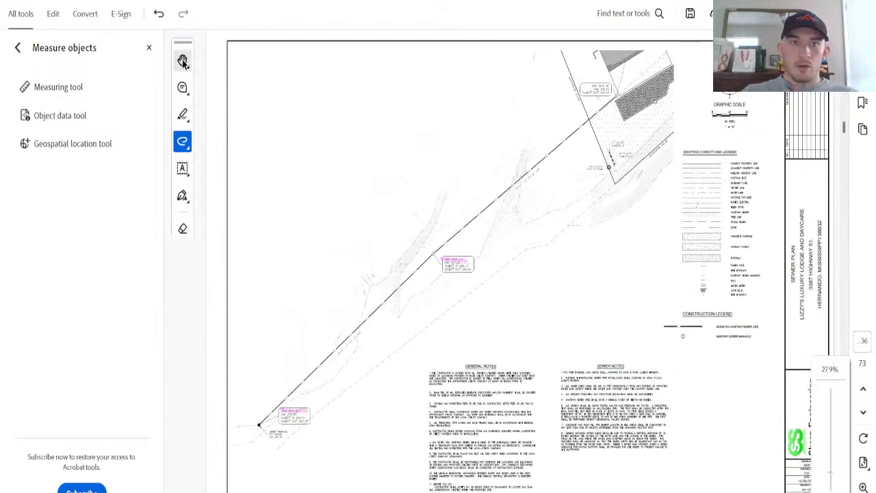
left_click(240, 96)
scroll(590, 282, "down", 1)
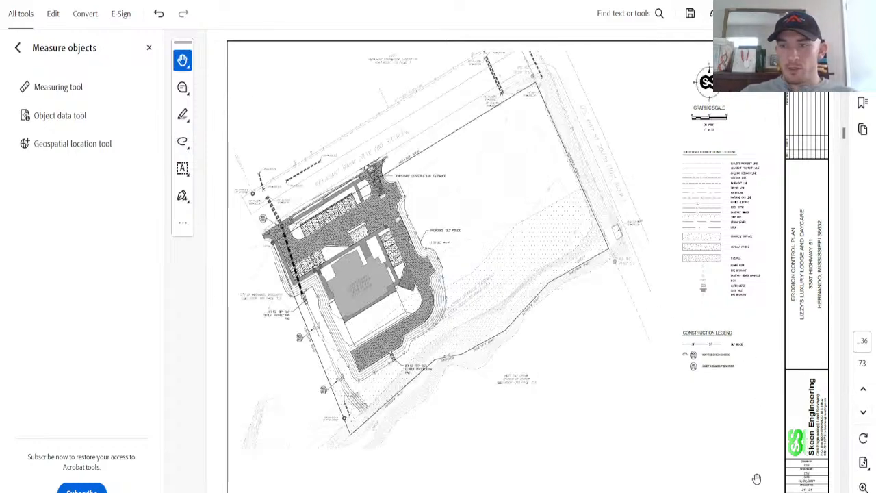
left_click(863, 486)
left_click(862, 486)
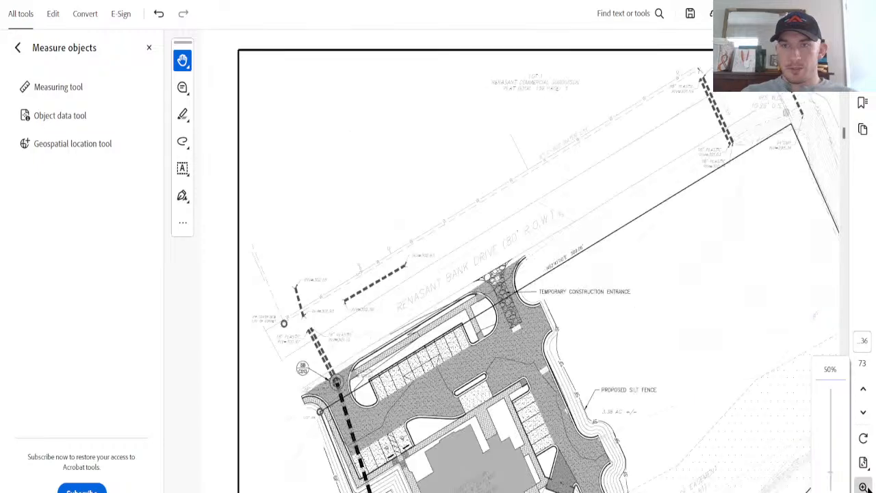
left_click(863, 486)
scroll(630, 201, "down", 4)
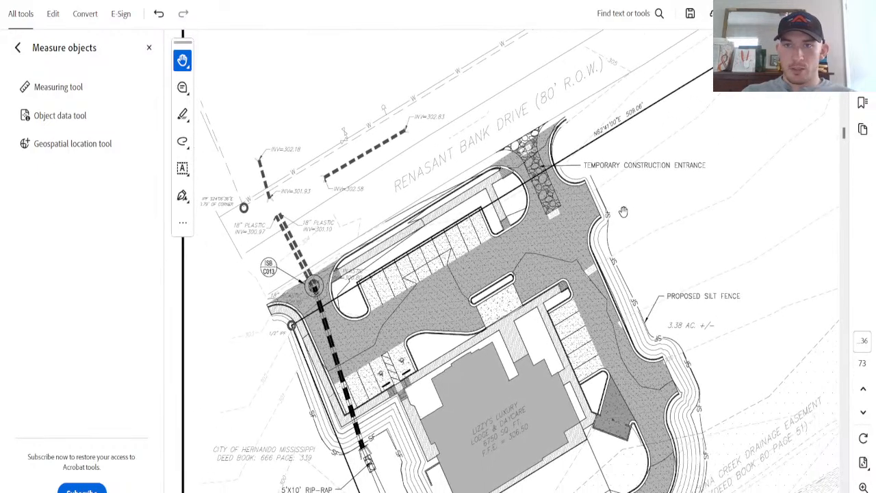
left_click(182, 142)
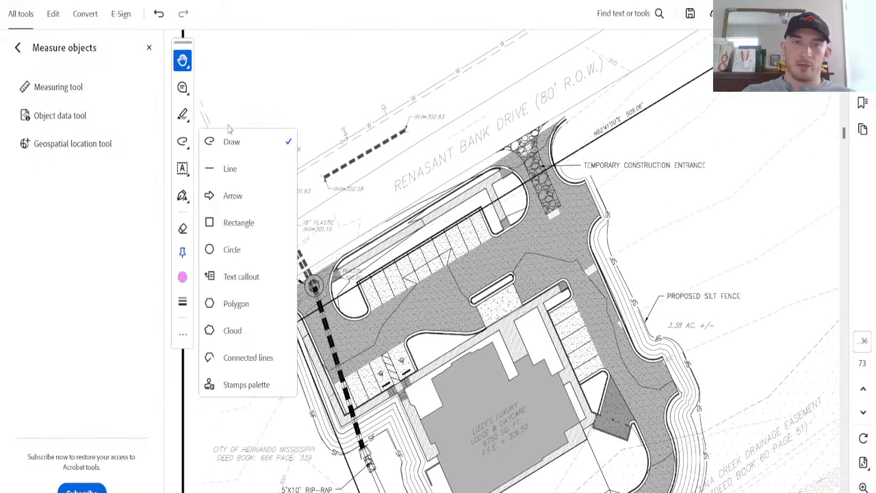
left_click(230, 145)
left_click_drag(585, 169, 704, 165)
left_click_drag(667, 295, 724, 298)
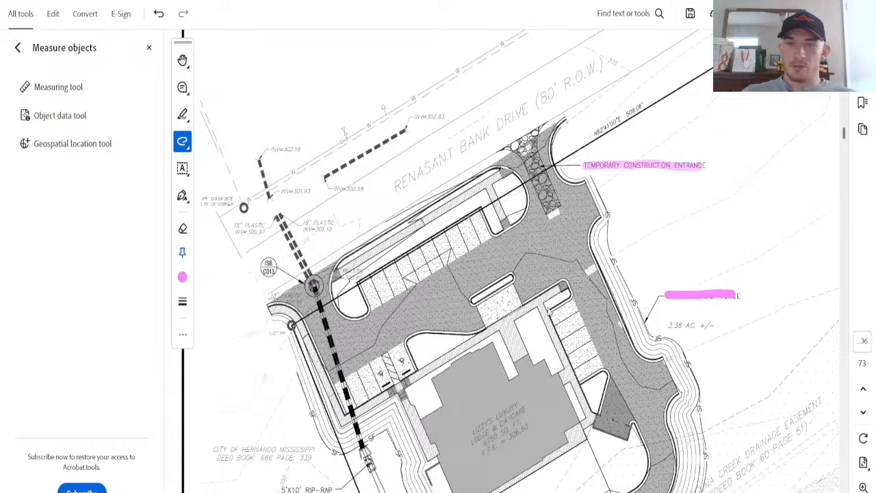
Step: Mark both 5'x10' rip-rap outlet protection pad labels and both WDC callouts along the ditch in pink
scroll(383, 308, "down", 4)
left_click_drag(279, 334, 339, 335)
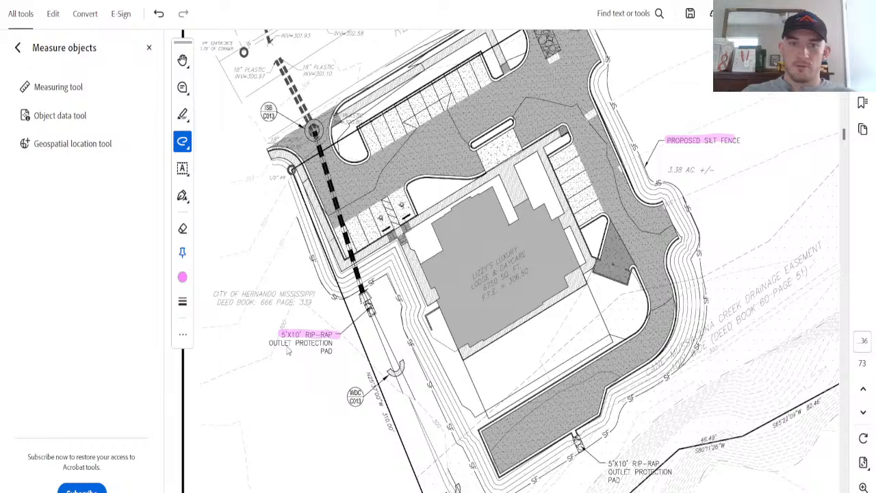
scroll(296, 361, "down", 3)
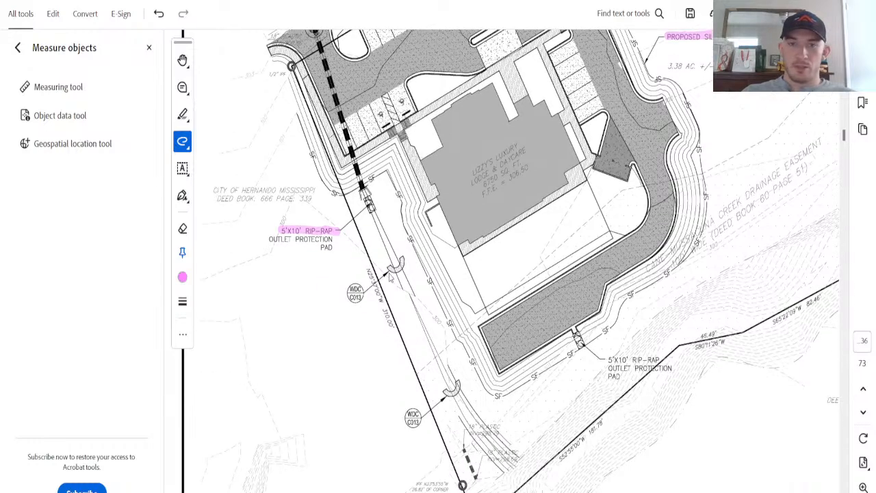
left_click_drag(348, 288, 352, 286)
mouse_move(419, 411)
left_mouse_down()
mouse_move(406, 419)
mouse_move(421, 424)
left_mouse_up()
scroll(654, 365, "down", 2)
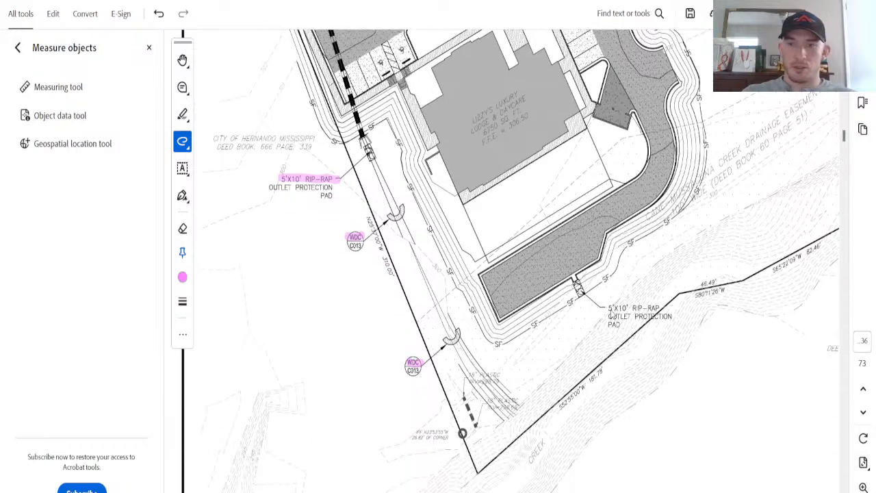
left_click_drag(607, 311, 662, 311)
Step: Review the marked erosion control items on the site and look up the callout symbols in the construction legend
scroll(693, 351, "up", 5)
scroll(693, 346, "up", 2)
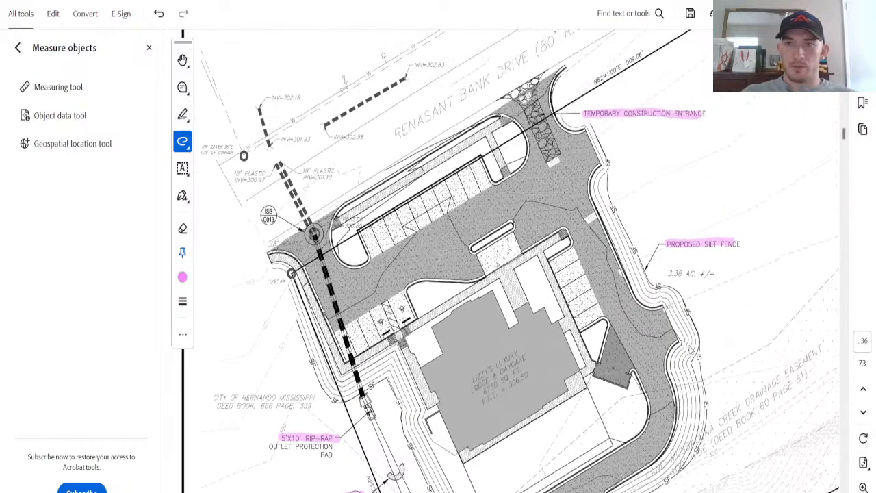
scroll(418, 282, "up", 1)
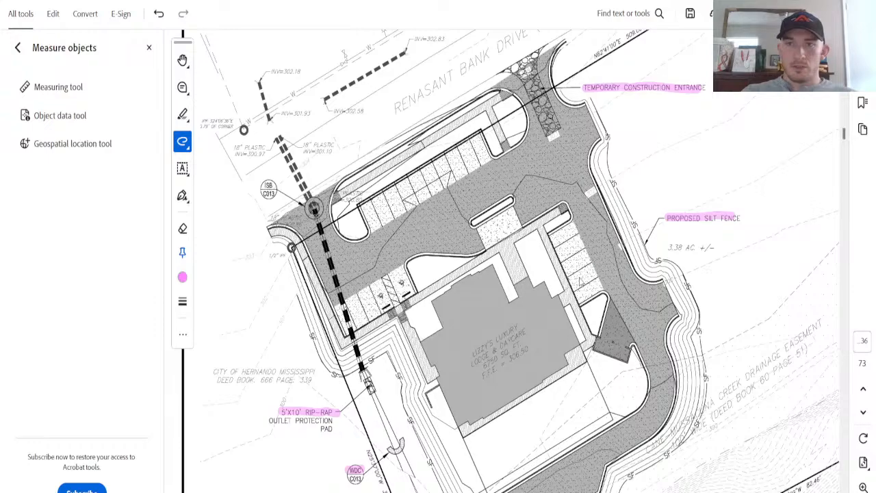
scroll(637, 305, "down", 3)
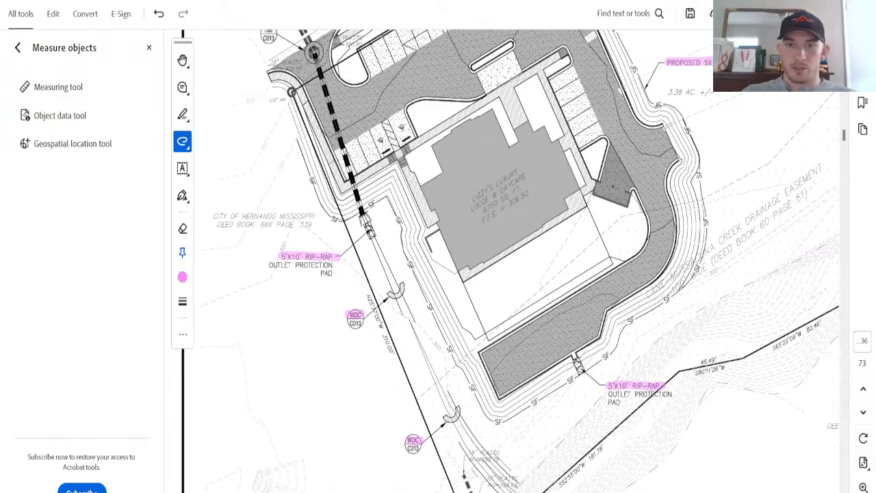
left_click_drag(443, 491, 743, 467)
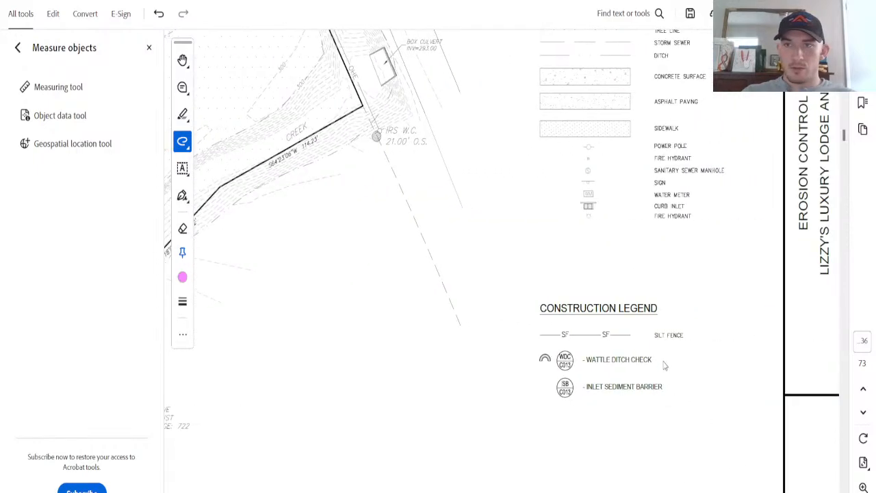
scroll(663, 359, "up", 3)
scroll(648, 254, "down", 3)
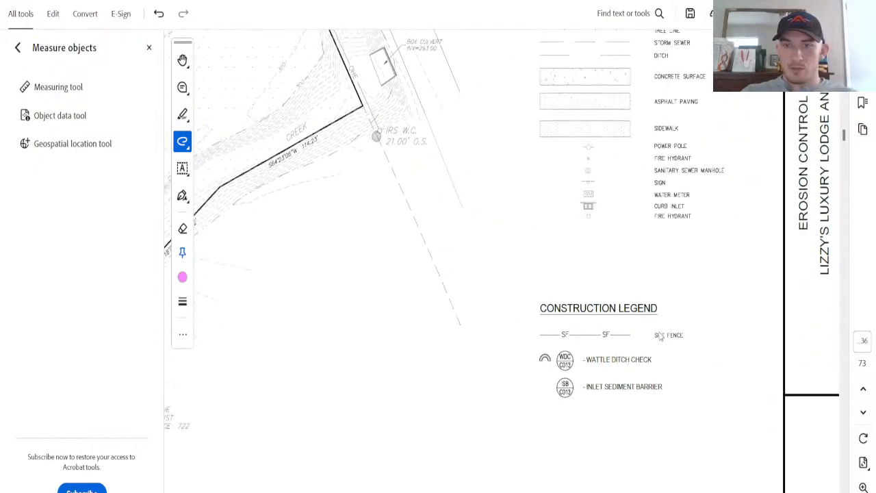
Step: Compare the erosion control callouts marked on the site with the silt fence, wattle ditch check and inlet sediment barrier symbols in the legends
left_click_drag(732, 490, 416, 491)
scroll(502, 274, "up", 3)
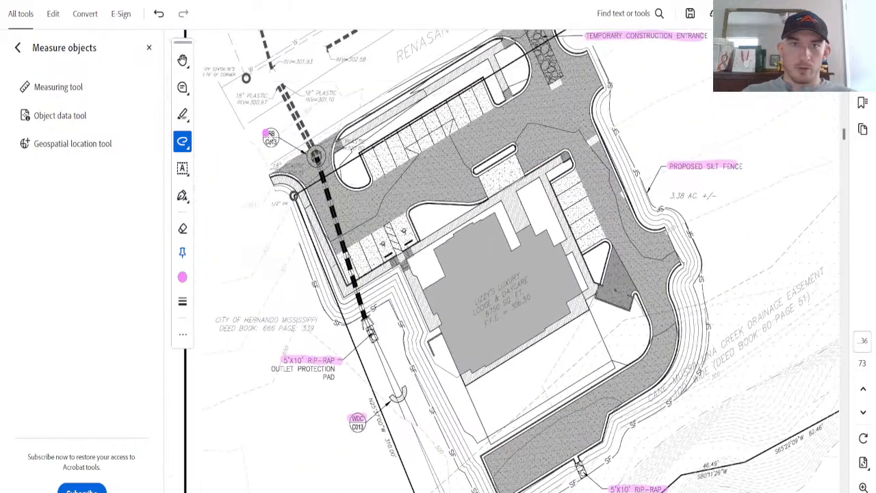
scroll(502, 274, "down", 1)
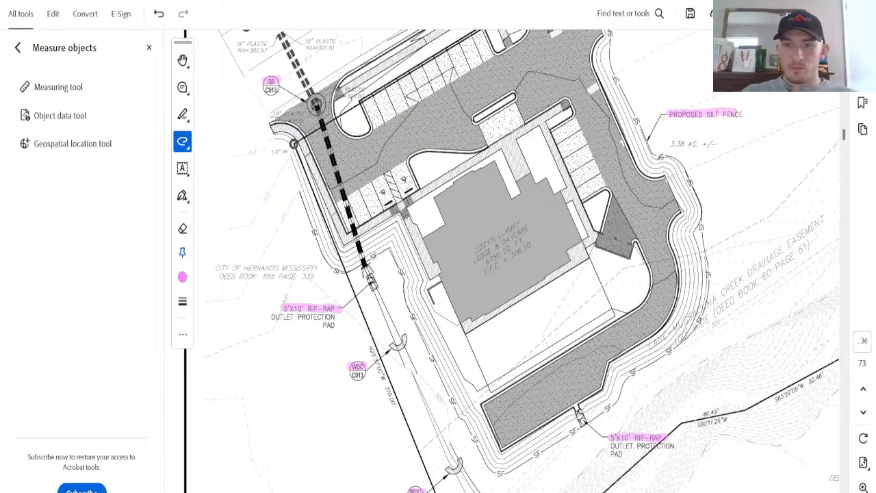
scroll(502, 273, "right", 3)
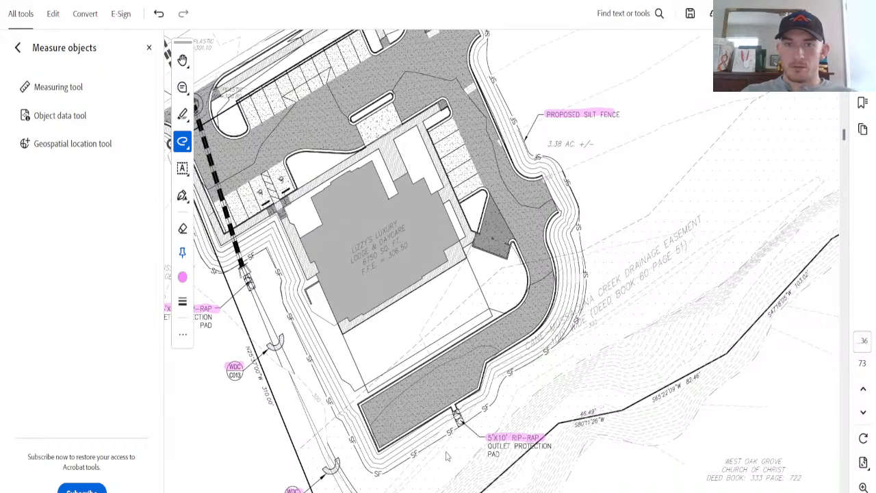
scroll(501, 274, "right", 12)
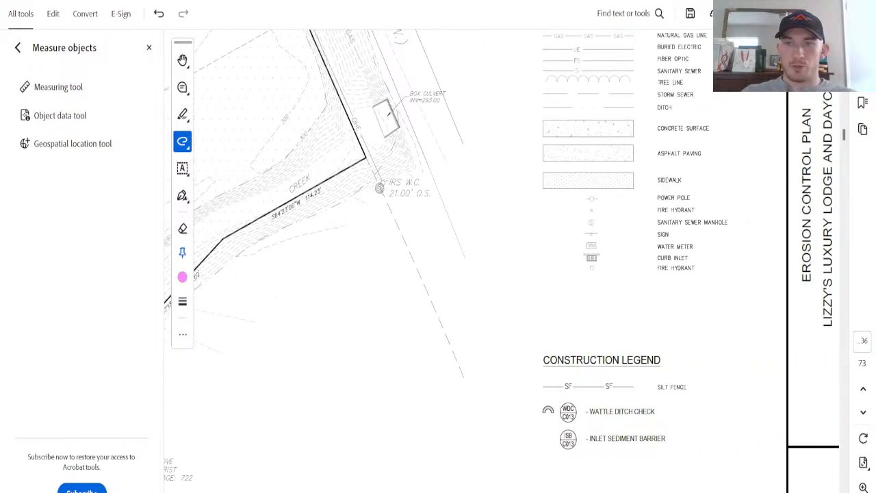
scroll(627, 336, "down", 7)
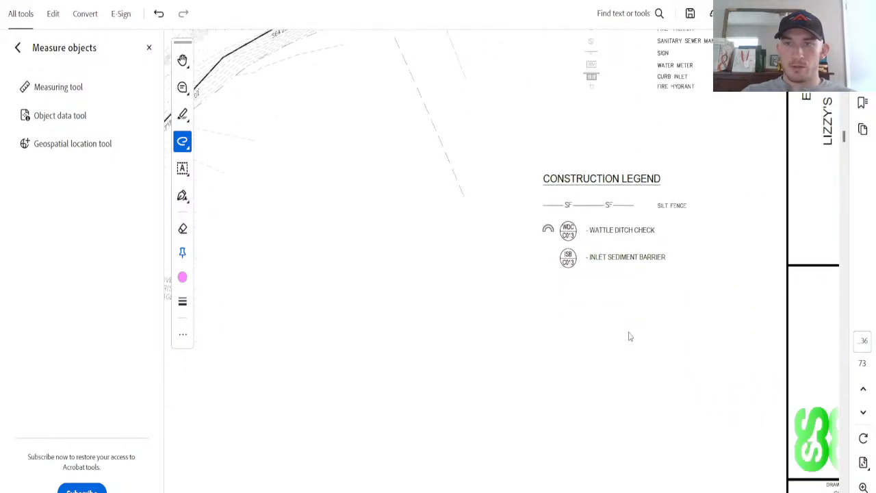
scroll(600, 325, "up", 7)
scroll(618, 291, "up", 12)
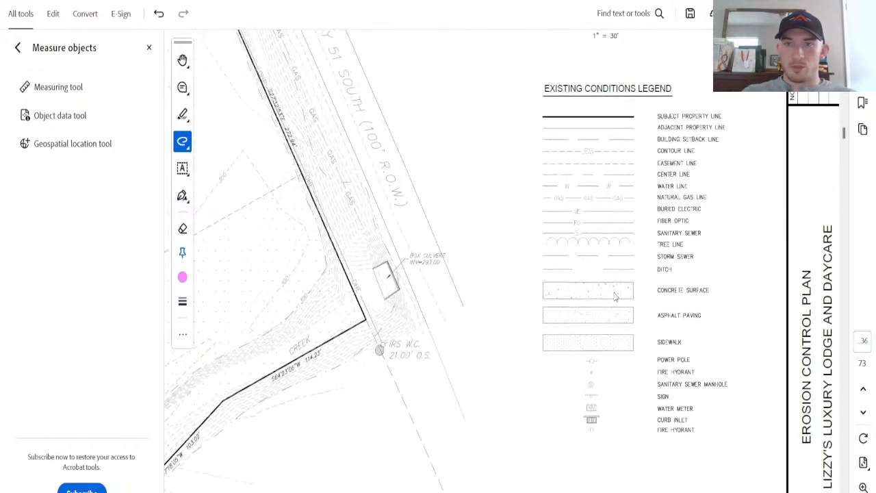
scroll(534, 308, "down", 10)
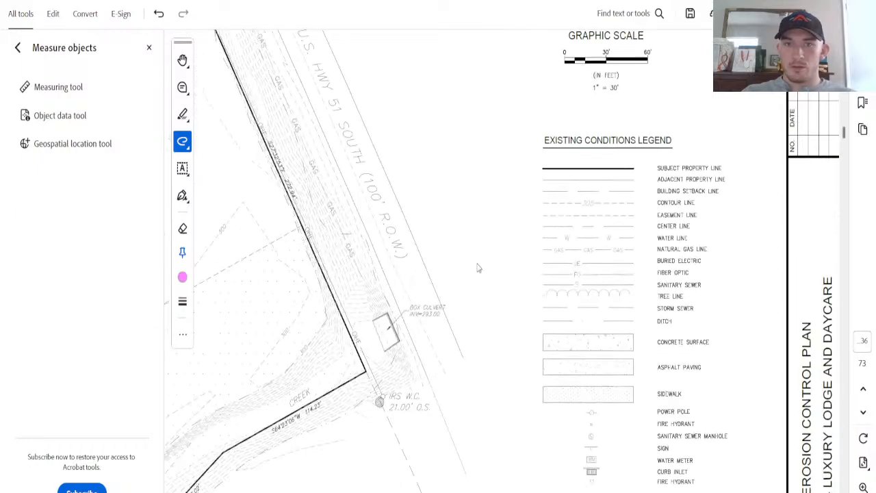
Step: Add pink dots along the western ditch, one between the two WDC callouts and one on the lower wattle ditch check
left_click_drag(719, 491, 367, 492)
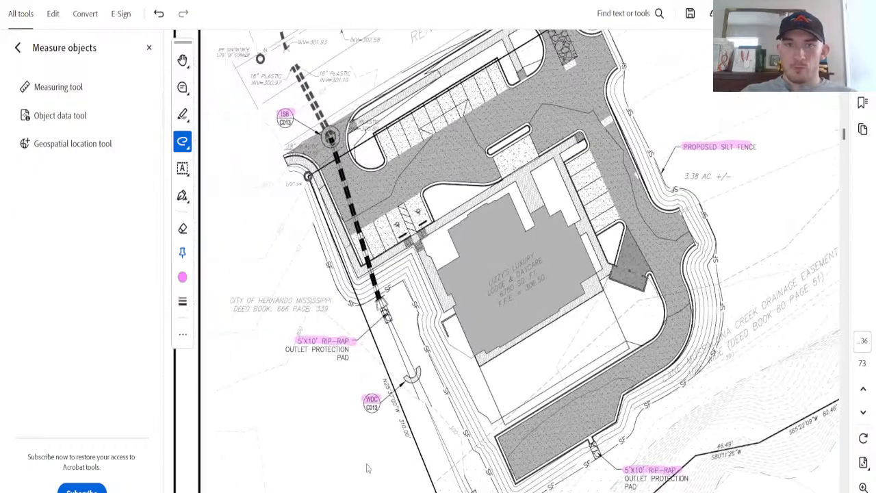
scroll(377, 337, "down", 3)
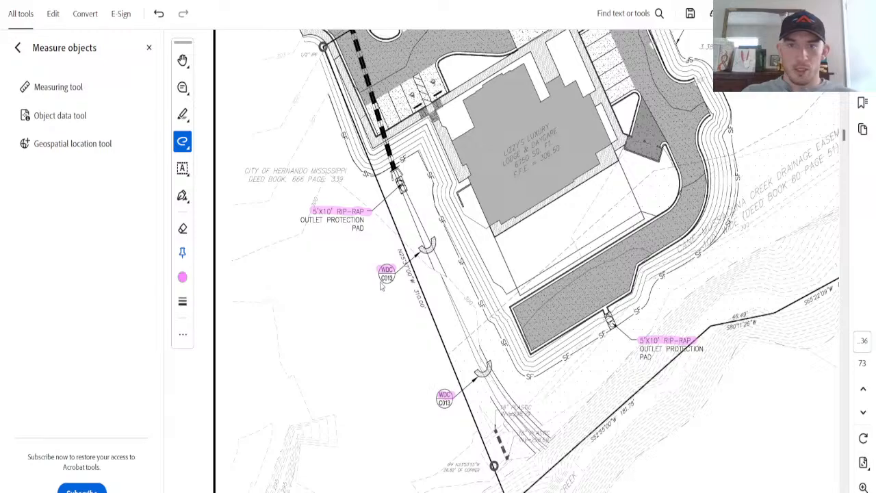
left_click(407, 302)
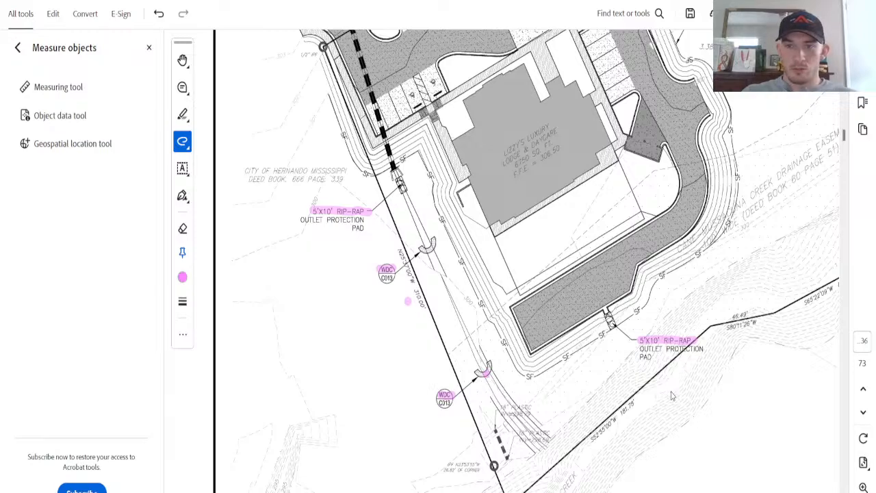
scroll(672, 395, "up", 4)
scroll(688, 368, "down", 4)
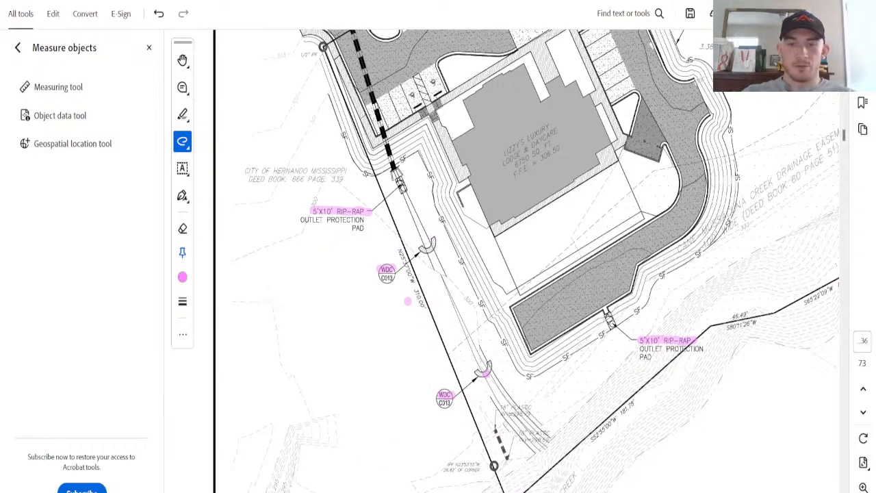
Step: Activate the Measuring tool and apply a scale ratio of 1 in = 30 ft with 0.01 precision, per the graphic scale
left_click_drag(432, 490, 786, 485)
scroll(637, 301, "up", 6)
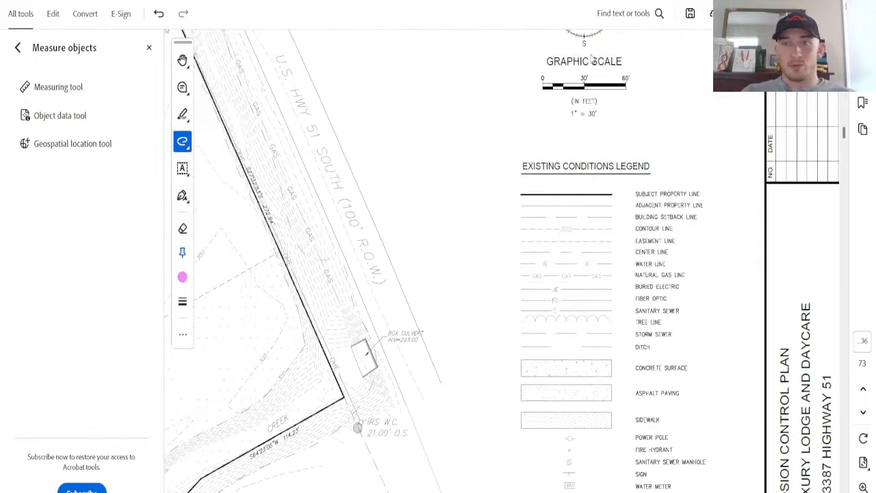
left_click(58, 86)
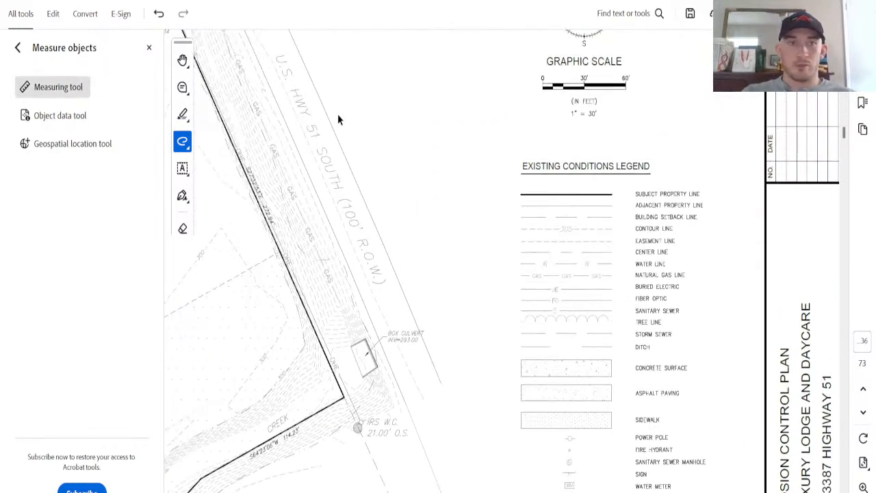
right_click(431, 168)
left_click(441, 157)
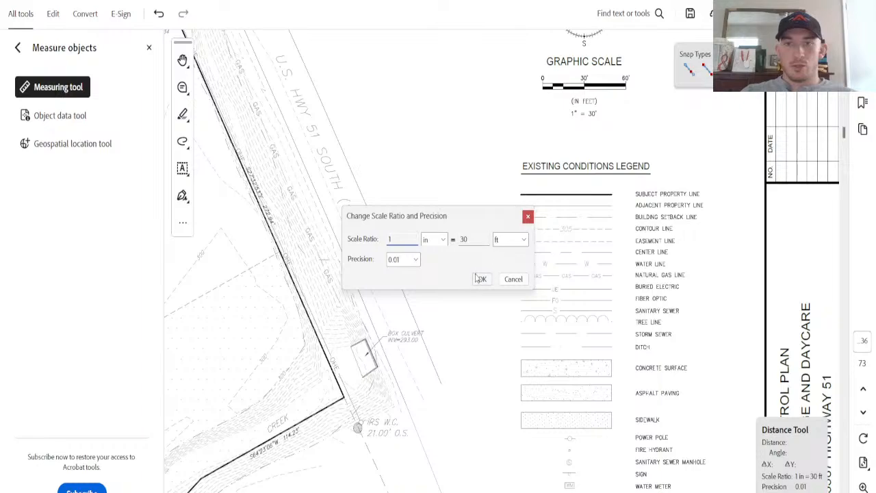
left_click(479, 278)
Step: With the Perimeter tool, begin tracing the silt fence at its western end and follow it around the upper rip-rap outlet pad
scroll(574, 313, "left", 10)
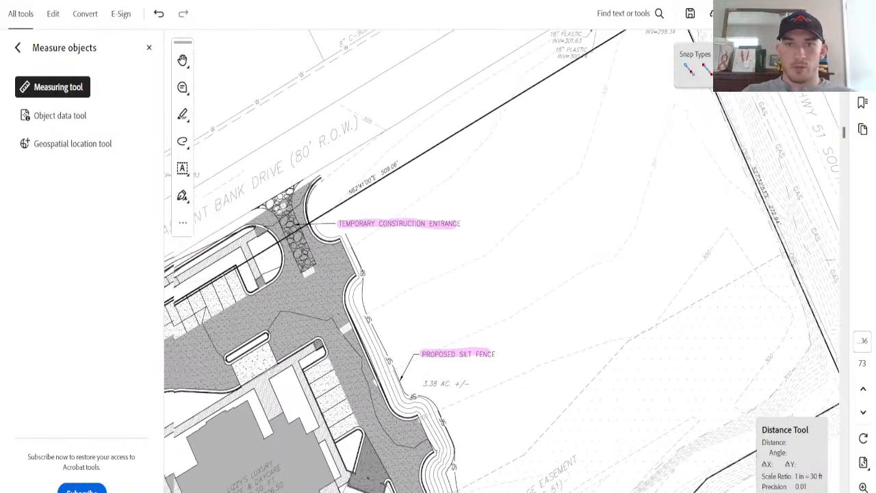
left_click(790, 69)
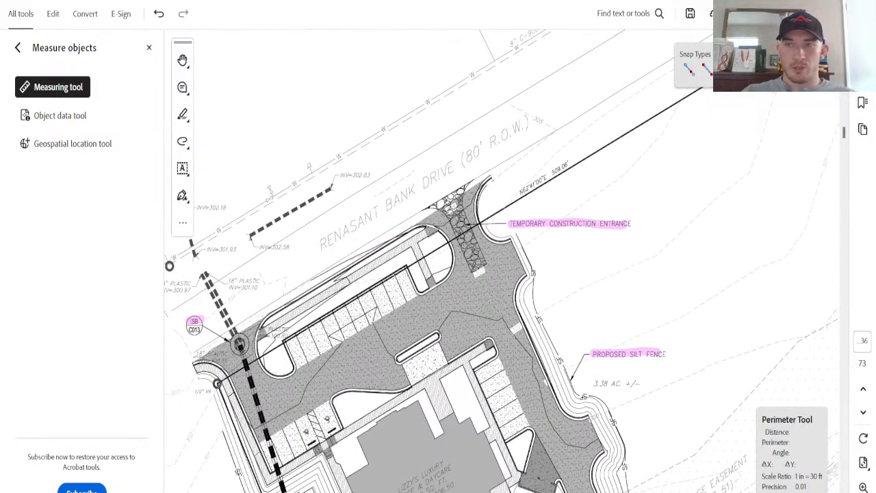
scroll(296, 378, "down", 3)
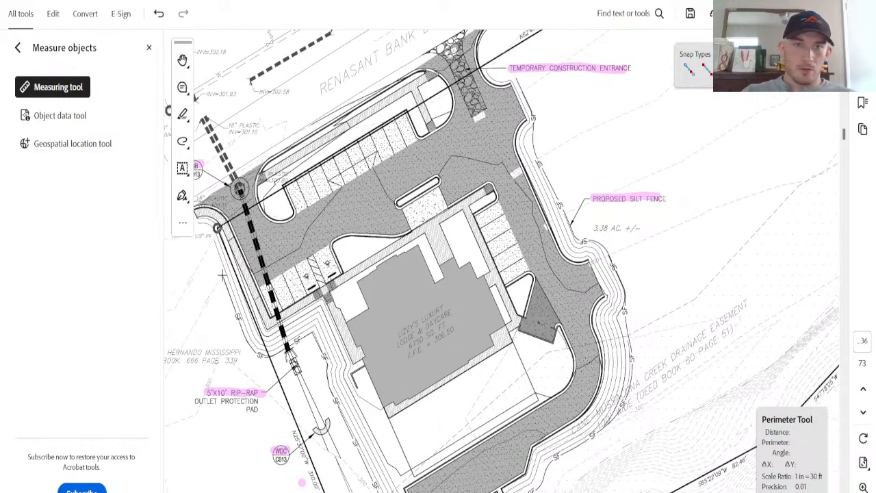
left_click(222, 275)
left_click(237, 316)
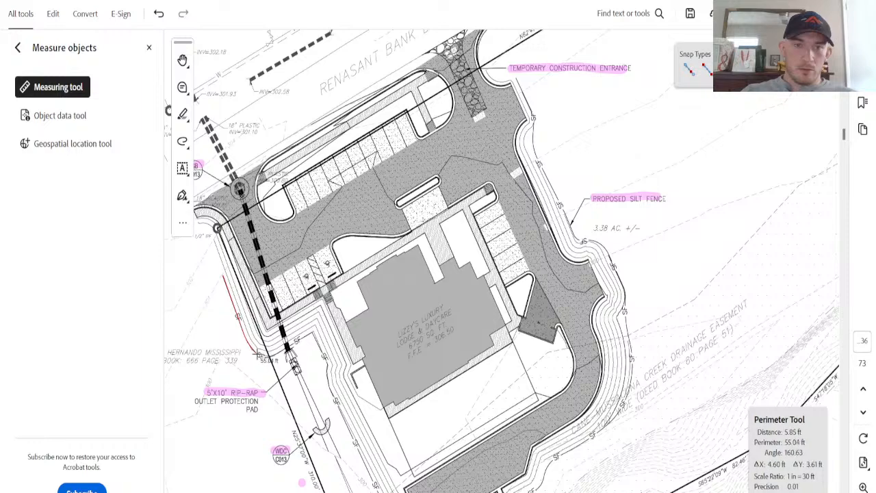
left_click(258, 354)
left_click(268, 356)
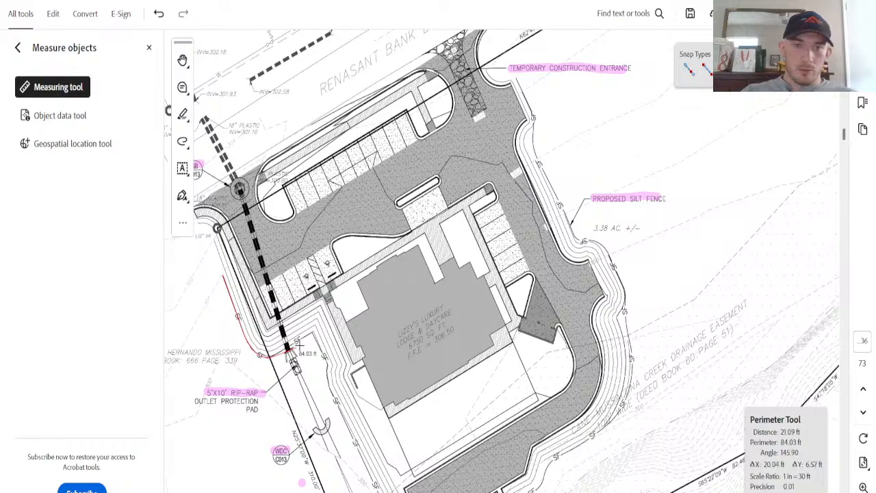
left_click(313, 333)
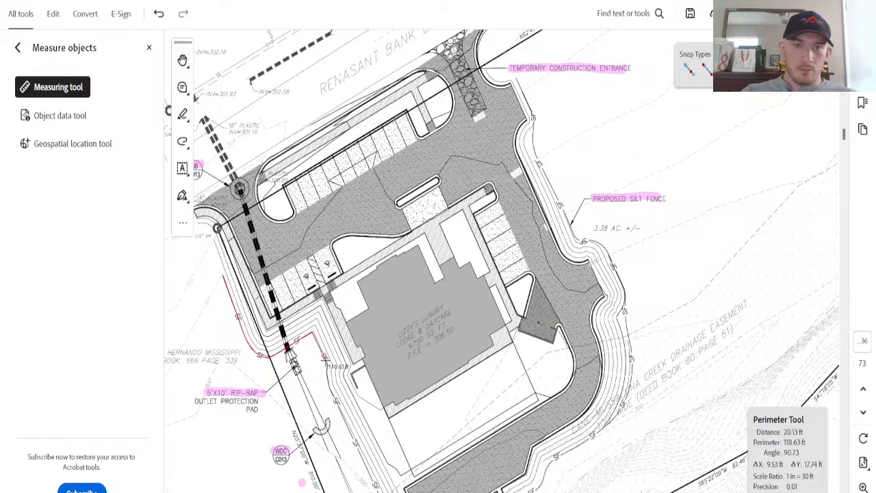
left_click(326, 373)
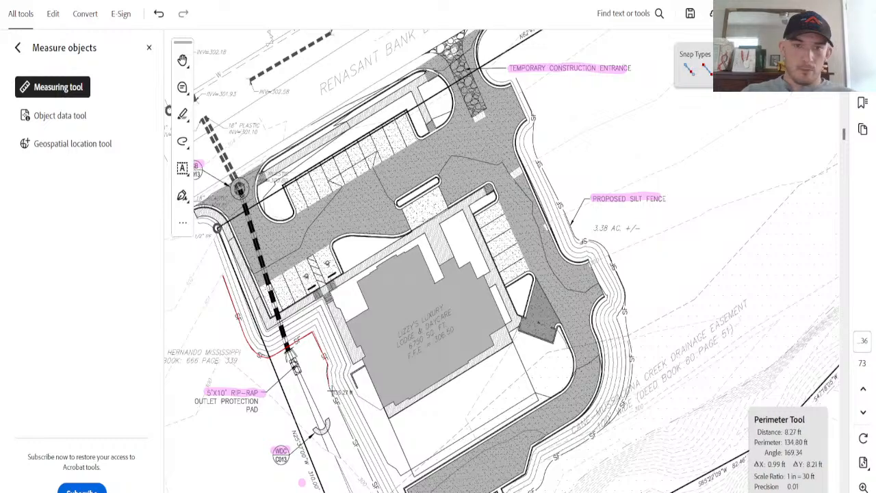
Step: Extend the silt fence perimeter measurement along the ditch side to the fence's southern corner
scroll(385, 311, "down", 5)
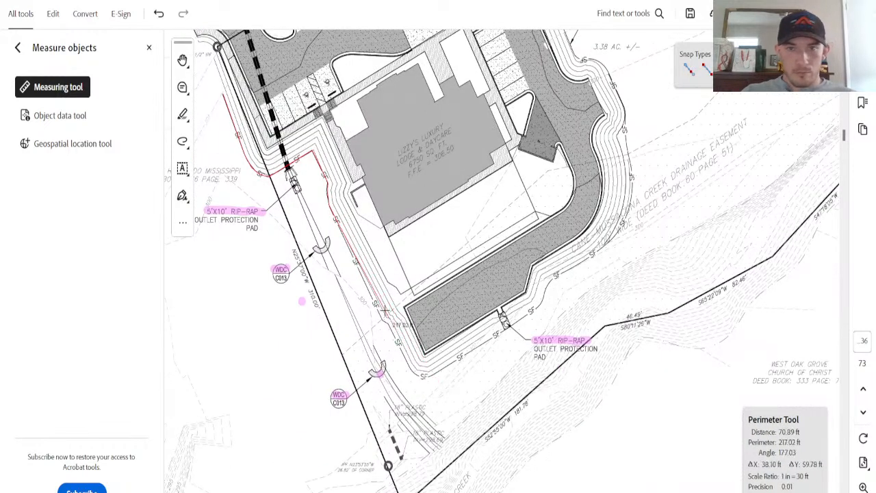
left_click(379, 321)
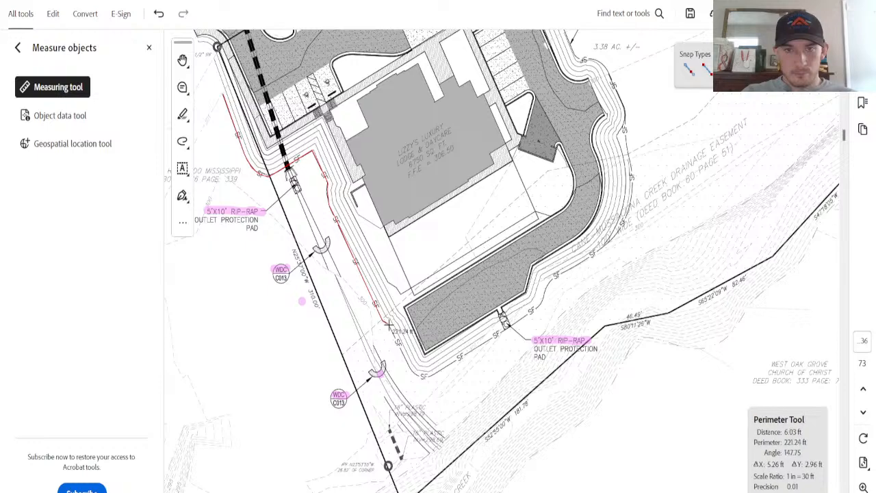
left_click(407, 368)
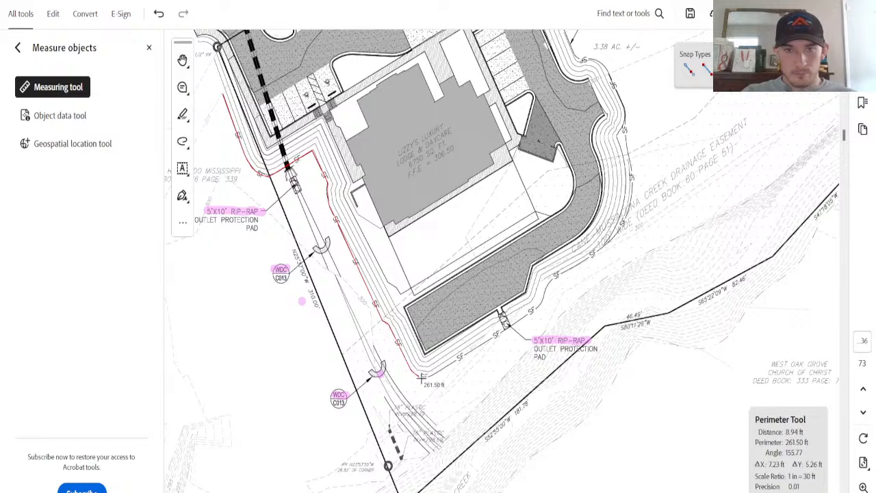
left_click(424, 375)
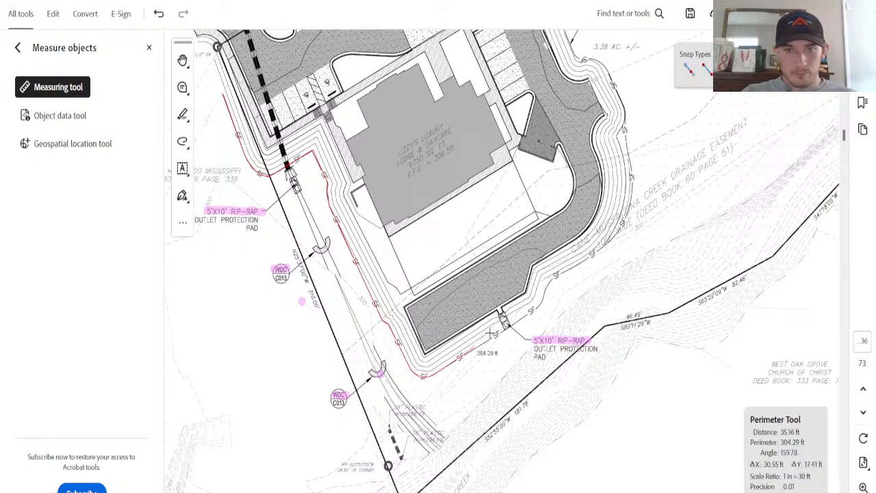
Step: Trace the silt fence past the lower rip-rap outlet pad and around the bend at the creek drainage easement
left_click(543, 295)
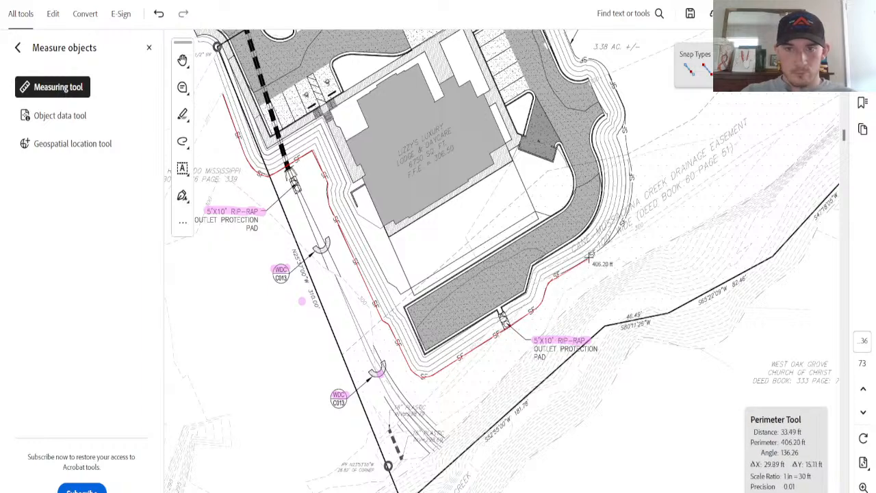
left_click(610, 247)
left_click(610, 239)
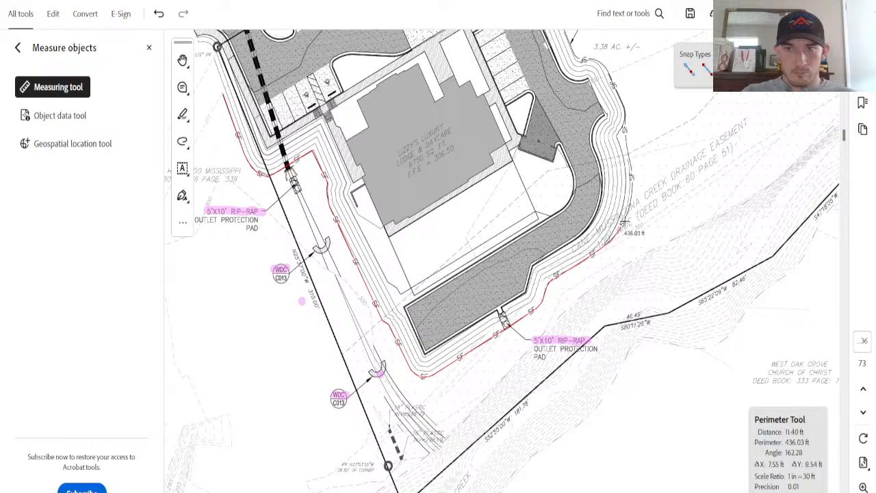
left_click(630, 180)
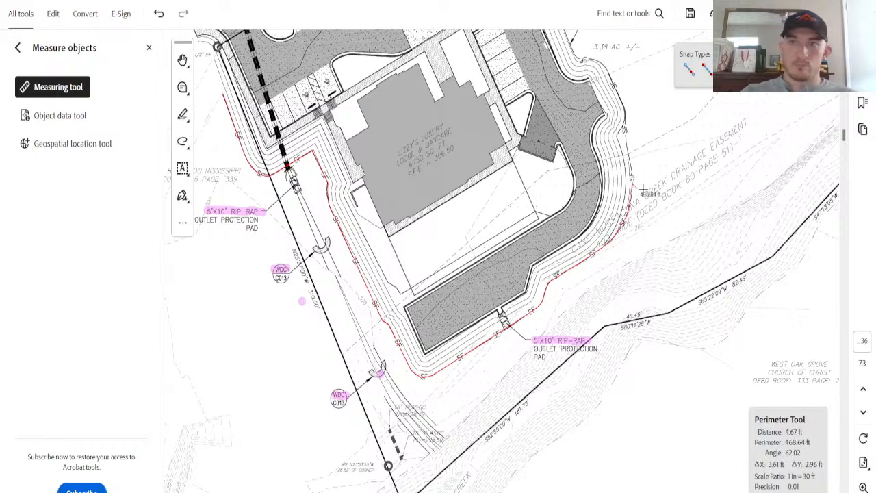
Step: Carry the perimeter measurement up the eastern silt fence to the bend just below the "Proposed Silt Fence" leader
scroll(653, 229, "up", 3)
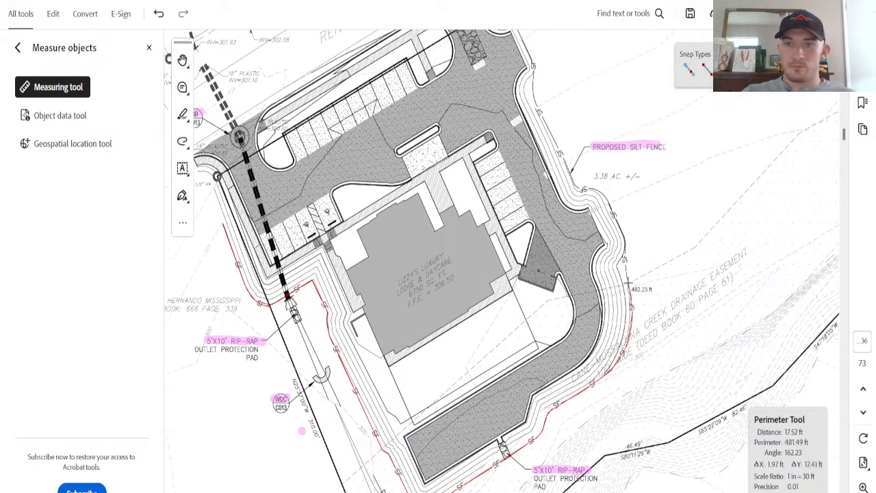
left_click(625, 277)
left_click(625, 268)
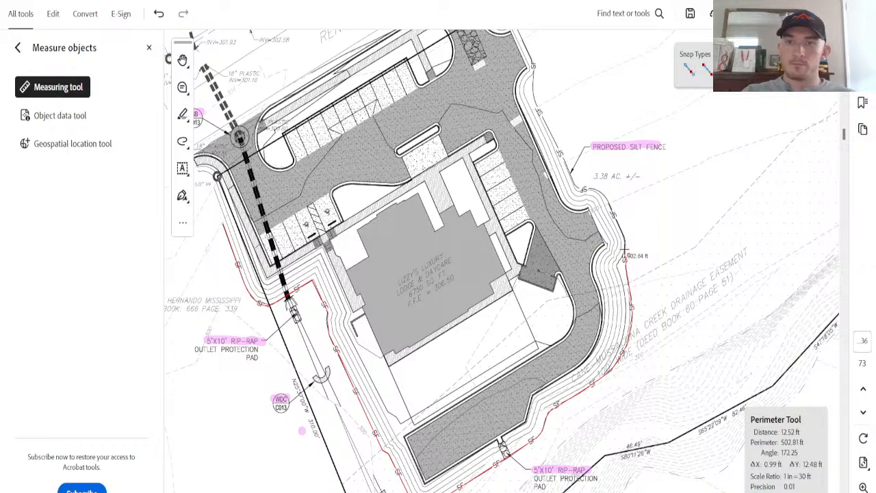
left_click(624, 248)
left_click(623, 238)
left_click(615, 209)
left_click(606, 194)
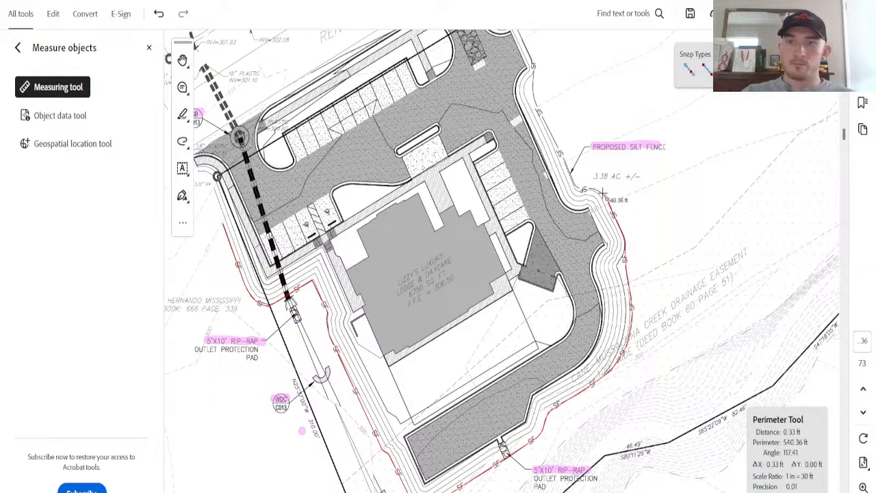
left_click(590, 187)
left_click(580, 188)
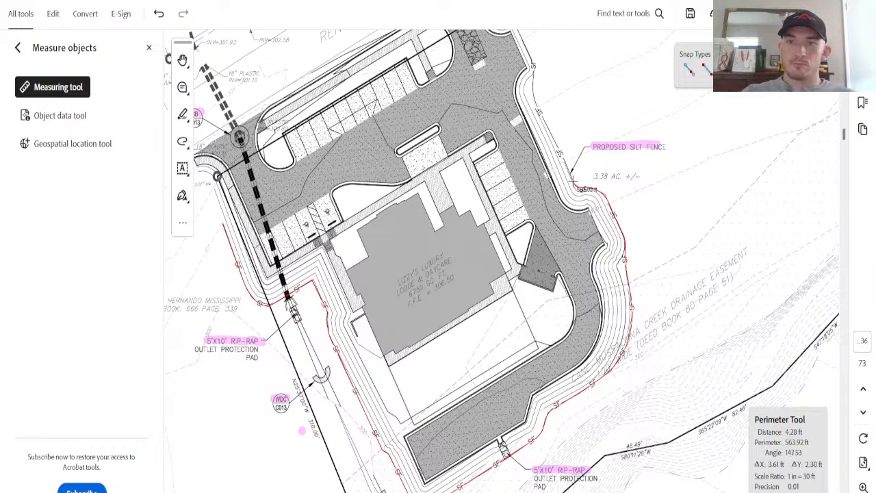
Step: Continue the silt fence perimeter past its leader and up the eastern side, finishing the measurement just below the temporary construction entrance
left_click(575, 178)
left_click(567, 164)
left_click(548, 121)
left_click(537, 100)
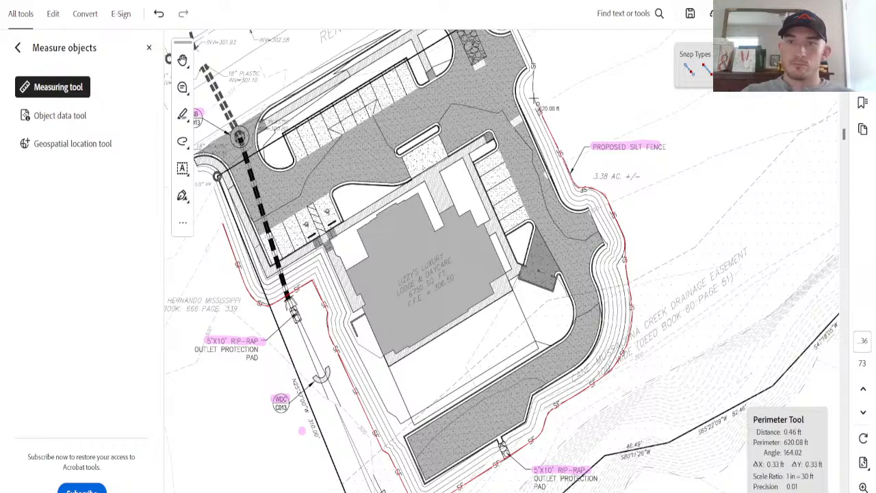
left_click(533, 92)
scroll(533, 92, "up", 5)
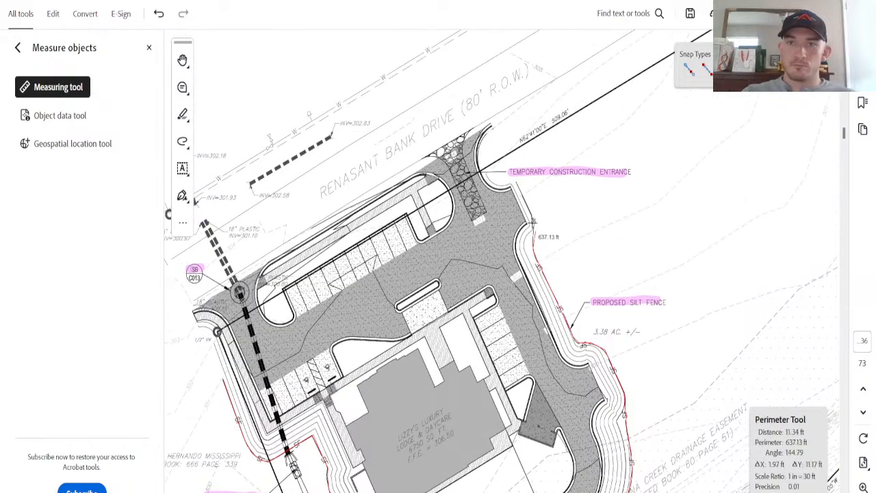
left_click(534, 212)
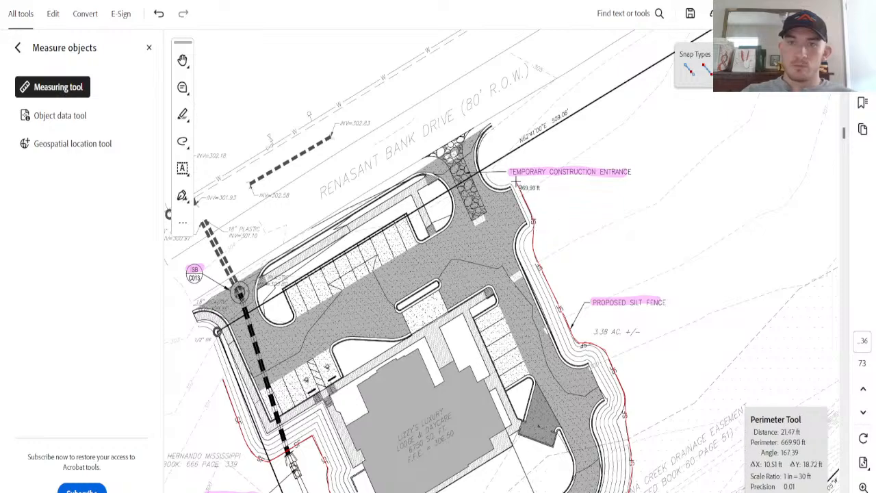
left_click(518, 182)
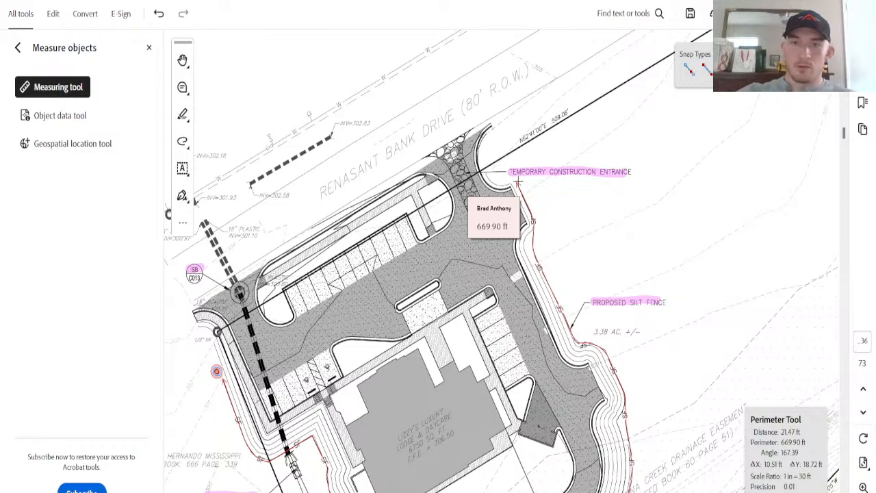
Step: Switch to Calculator and multiply 50 by 2 for the combined area of the two 5'x10' rip-rap outlet protection pads
scroll(454, 267, "down", 3)
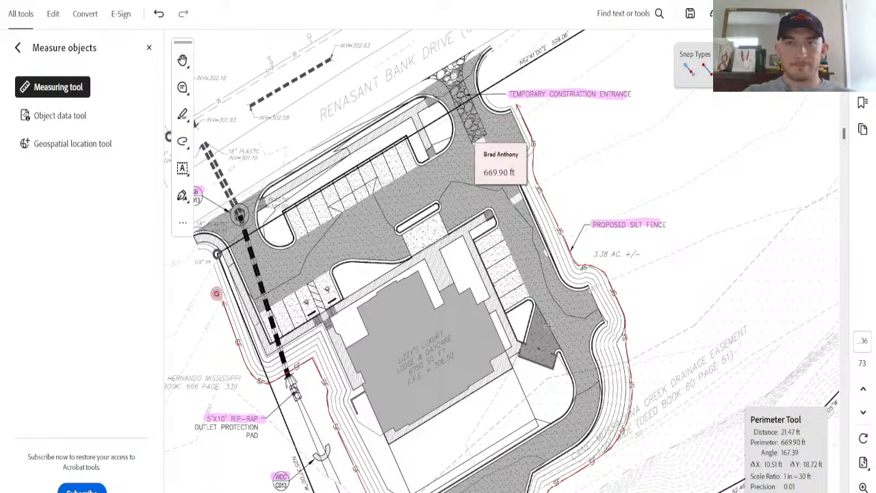
scroll(541, 332, "down", 7)
scroll(523, 352, "down", 4)
scroll(522, 358, "up", 2)
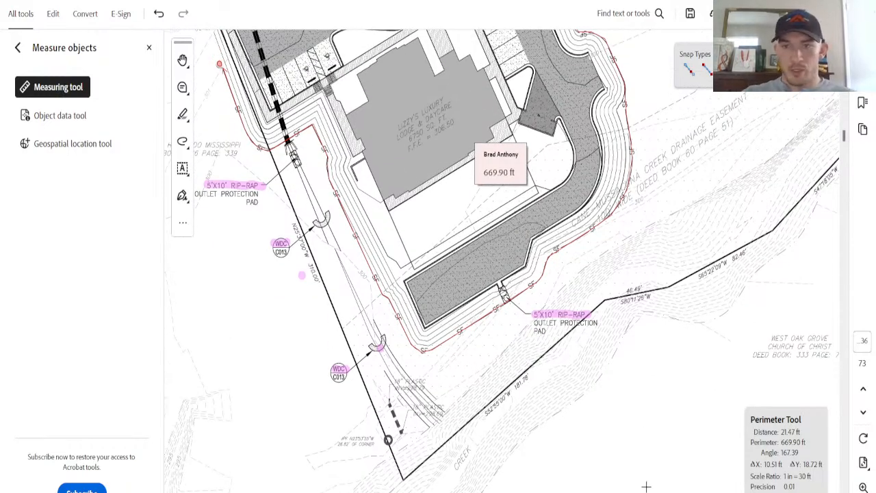
left_click(611, 490)
left_click(146, 208)
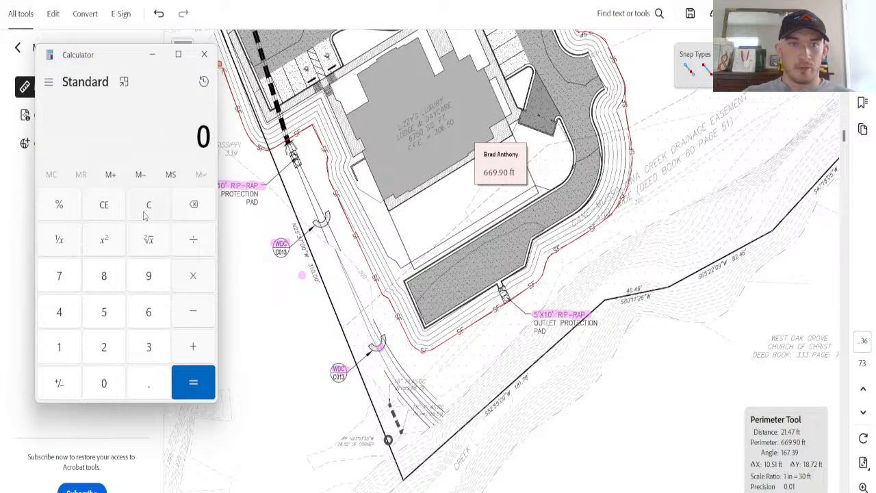
left_click(115, 318)
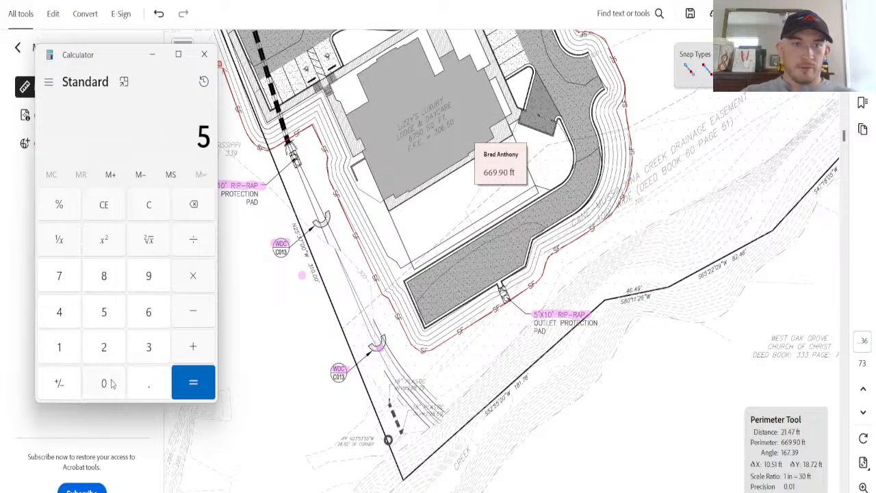
left_click(114, 383)
left_click(198, 275)
left_click(109, 359)
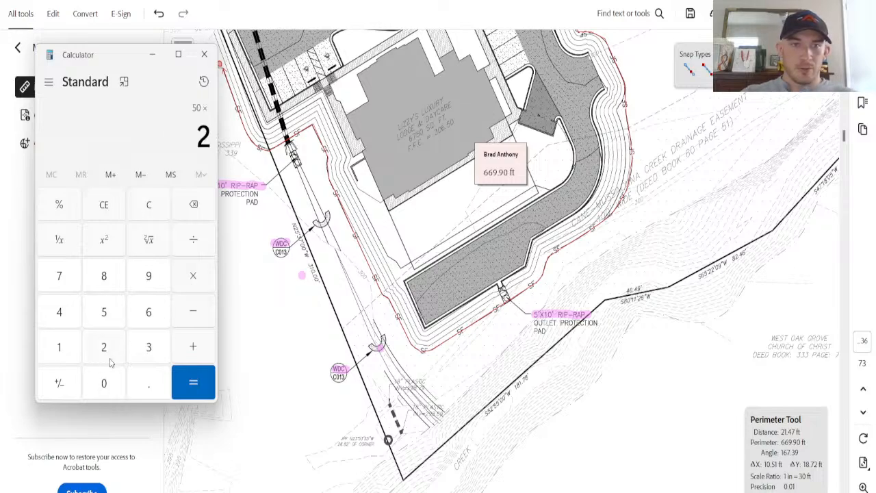
left_click(192, 382)
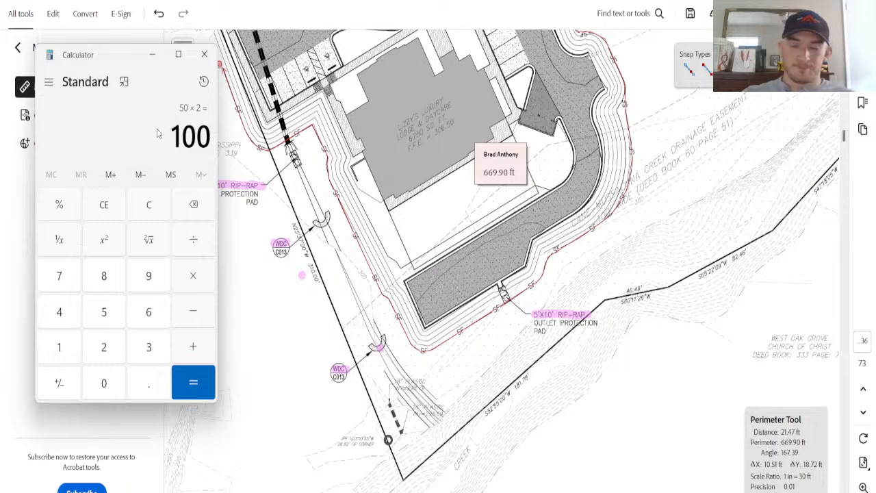
Step: Divide the 100 result by 27 and multiply it by 1.8, and put the calculator away
type("27")
key("Return")
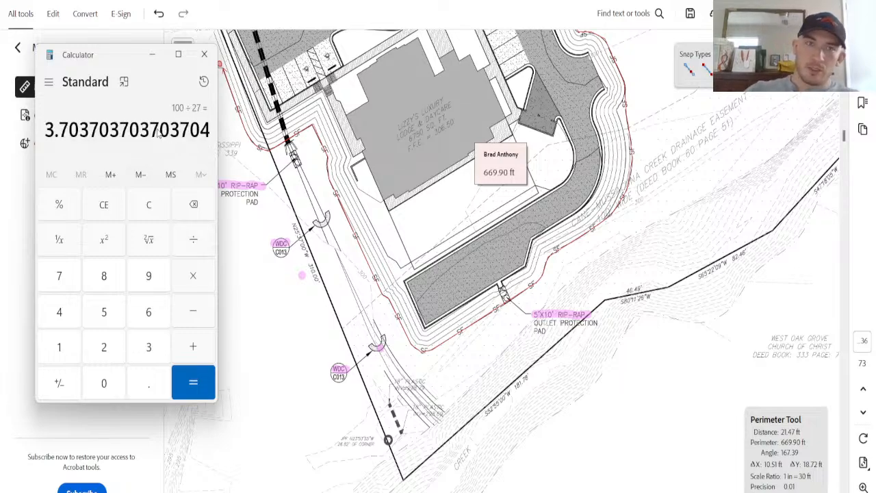
type("*1.8")
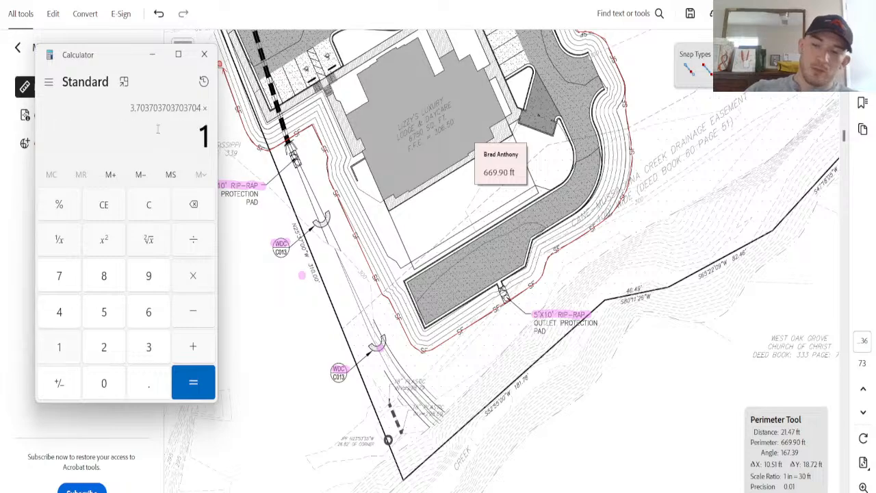
key("Return")
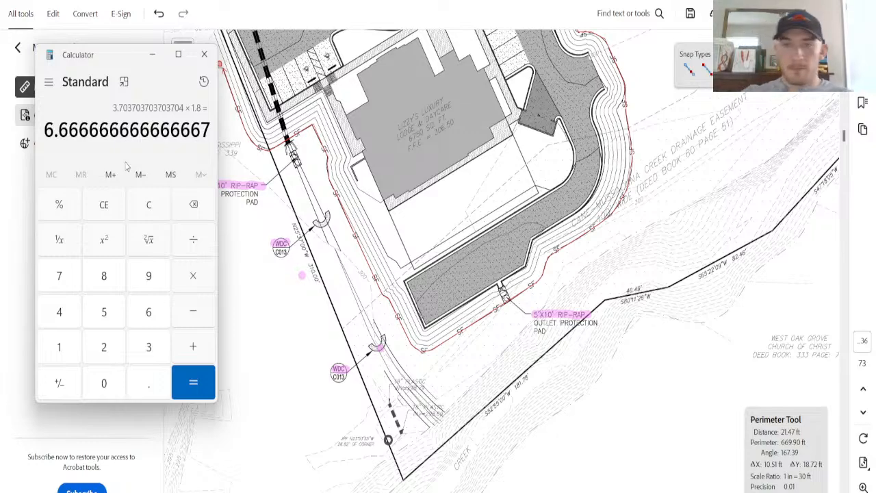
left_click(152, 54)
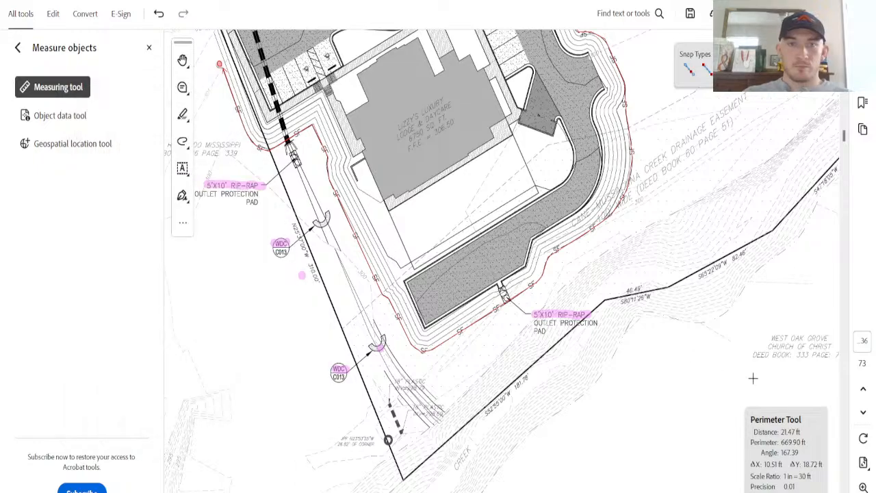
Step: Examine the bituminous and concrete paving sections on the paving details sheet for layer materials and thicknesses
scroll(540, 336, "down", 1)
scroll(540, 336, "down", 5)
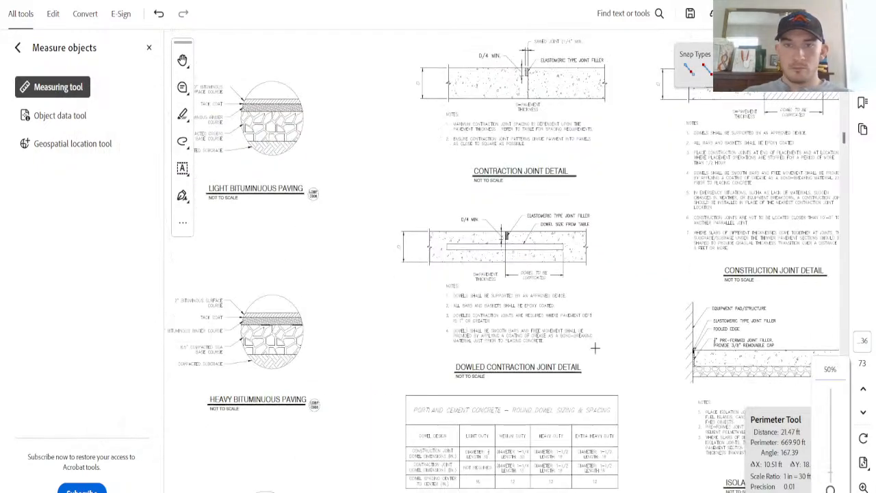
scroll(595, 345, "down", 3)
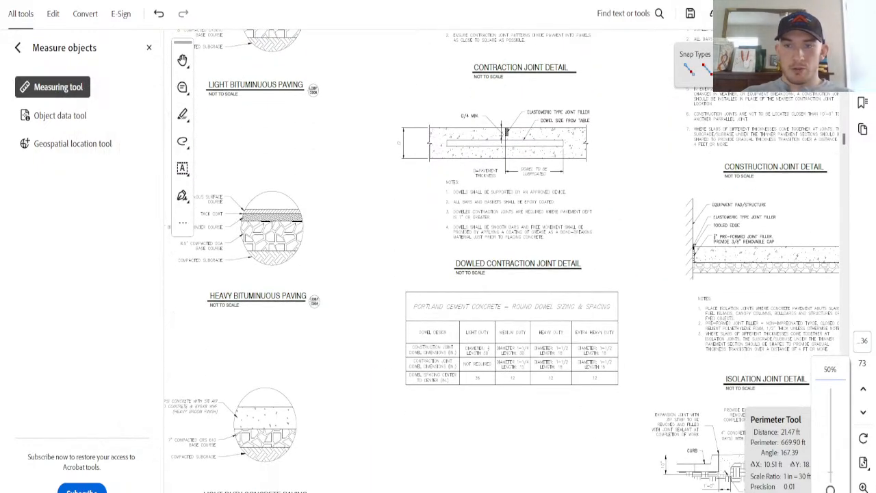
scroll(502, 273, "left", 3)
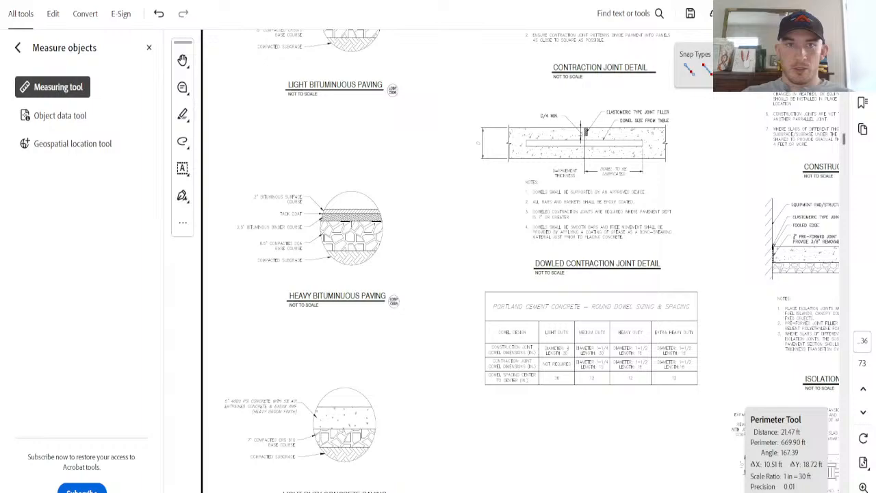
left_click(235, 86)
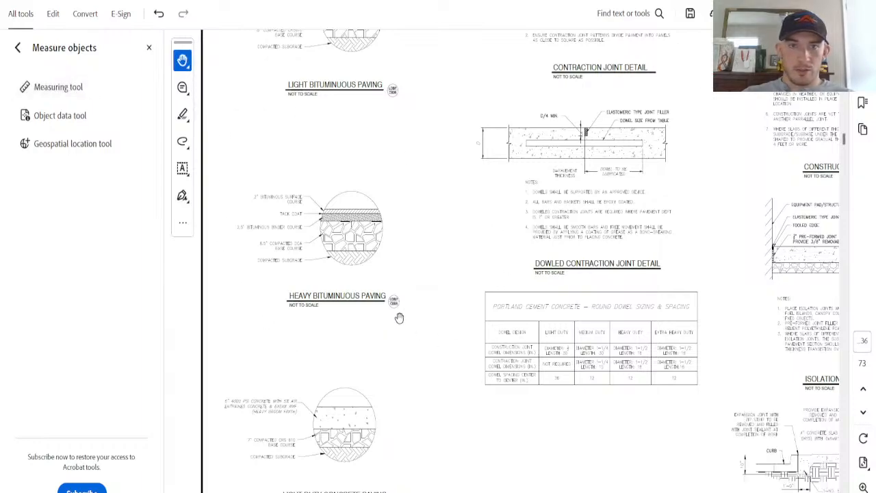
left_click_drag(399, 318, 401, 287)
left_click(863, 486)
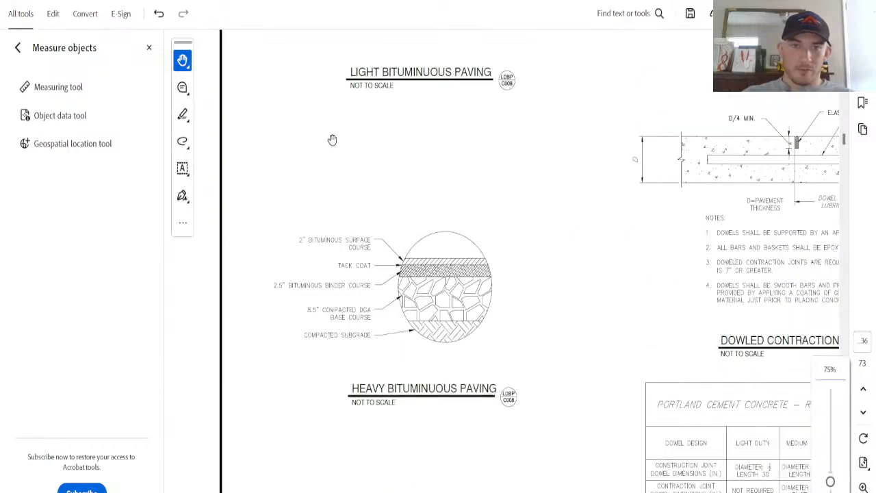
scroll(335, 251, "up", 3)
scroll(426, 297, "down", 7)
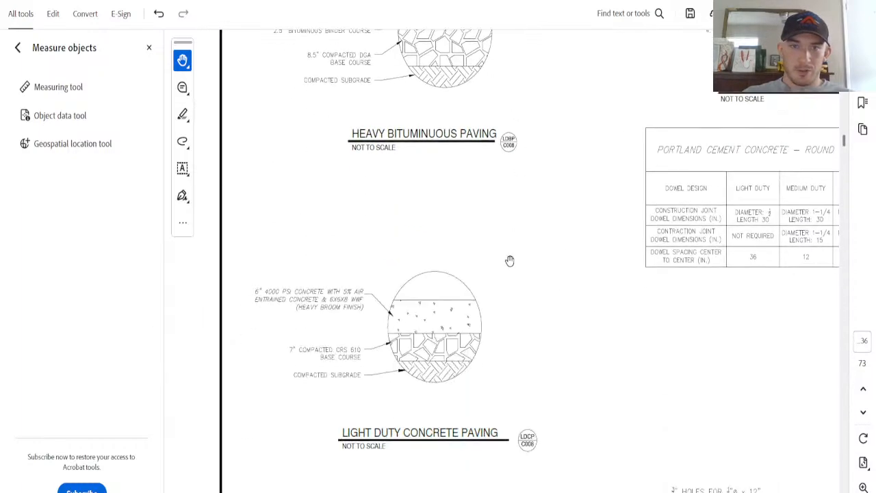
scroll(509, 261, "down", 2)
scroll(391, 401, "down", 1)
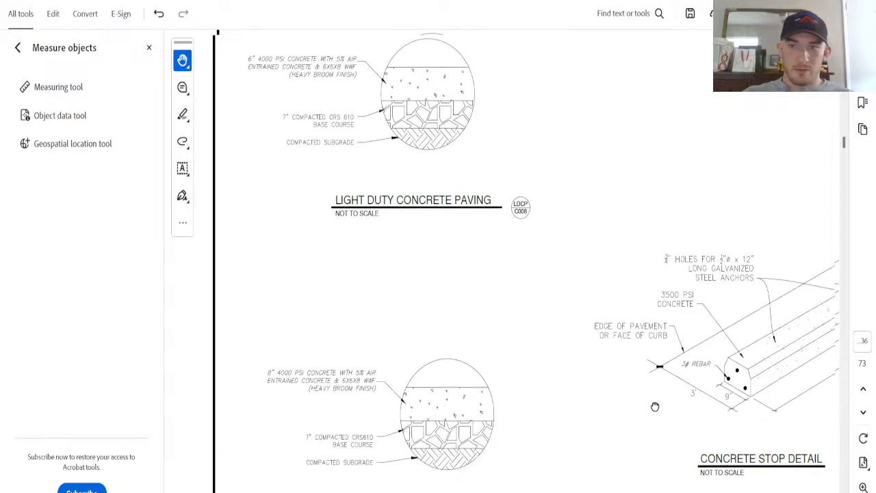
Step: Examine the concrete stop, curb transition, sidewalk and 6-24 spill curb and gutter details on the paving details sheet
left_click_drag(655, 406, 340, 415)
scroll(641, 427, "down", 1)
left_click_drag(579, 363, 367, 299)
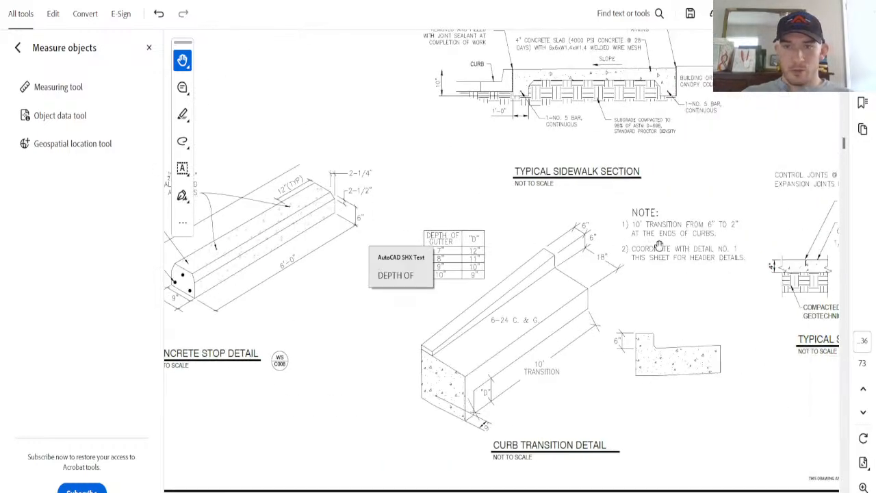
left_click_drag(709, 405, 408, 437)
scroll(477, 461, "up", 1)
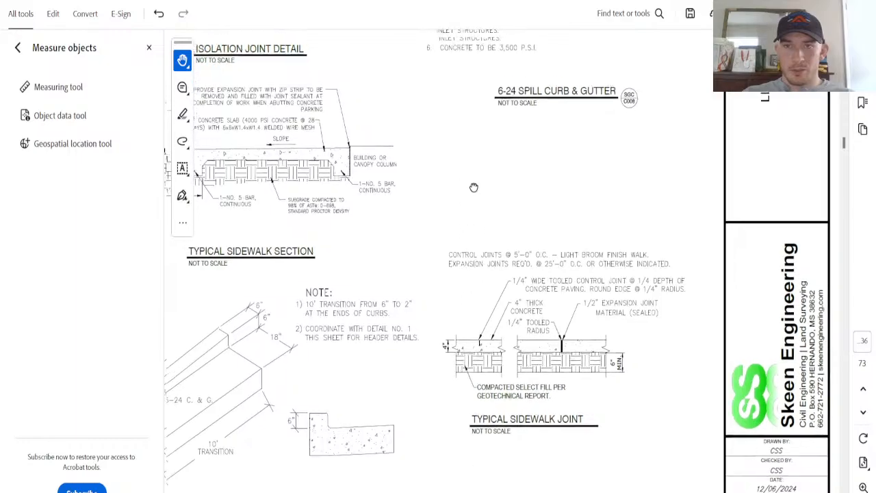
scroll(472, 187, "up", 2)
mouse_move(438, 227)
left_mouse_down()
mouse_move(530, 353)
mouse_move(353, 448)
left_mouse_up()
scroll(522, 274, "up", 2)
scroll(525, 278, "up", 1)
scroll(385, 399, "up", 1)
scroll(385, 399, "down", 10)
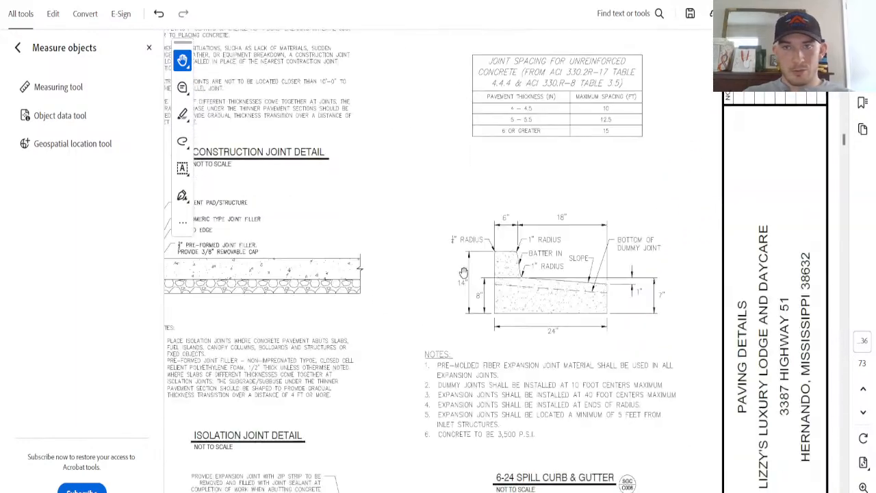
scroll(493, 286, "down", 3)
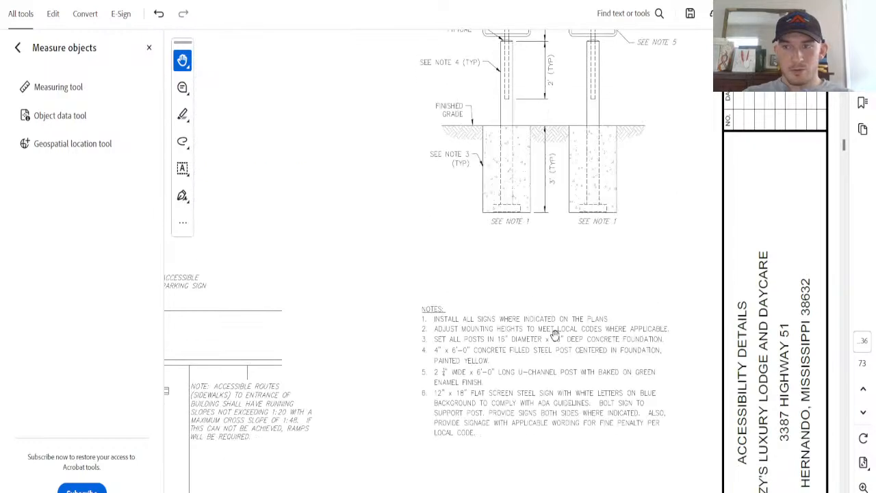
Step: Find the drainage details sheet and examine its catch basin and concrete storm drainage pipe bedding details, both in open areas and beneath pavement
scroll(643, 374, "down", 2)
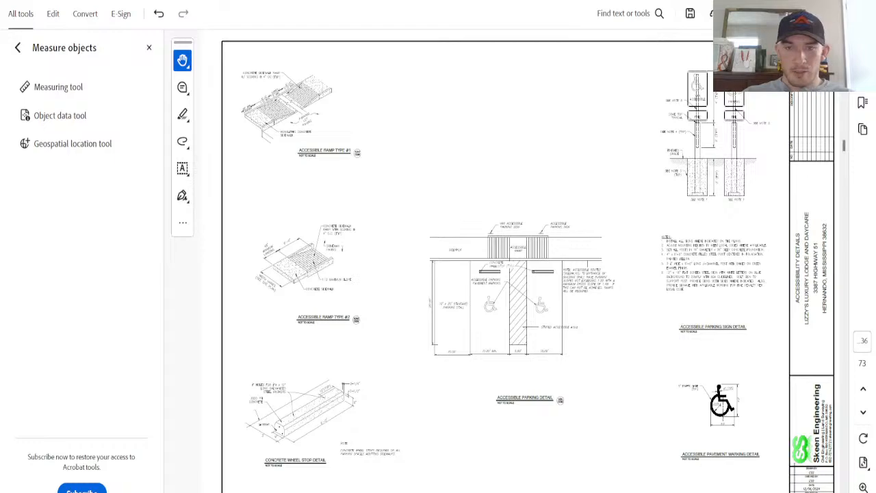
left_click(863, 414)
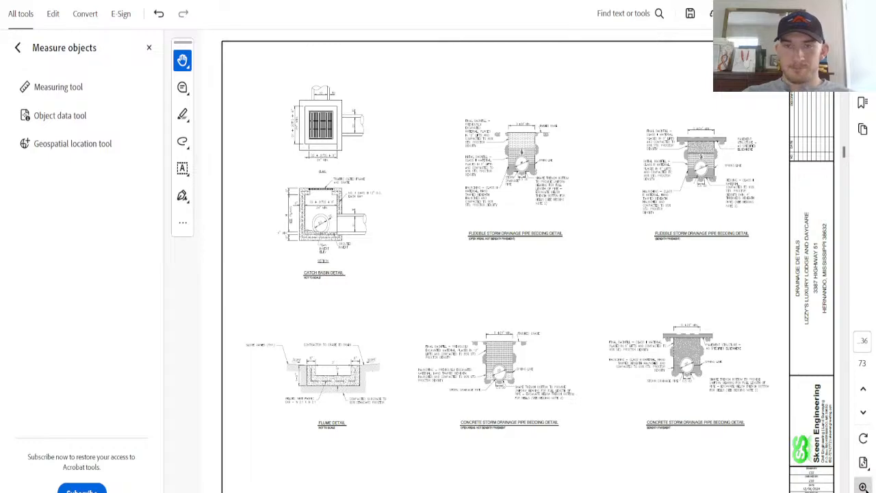
scroll(477, 267, "up", 1)
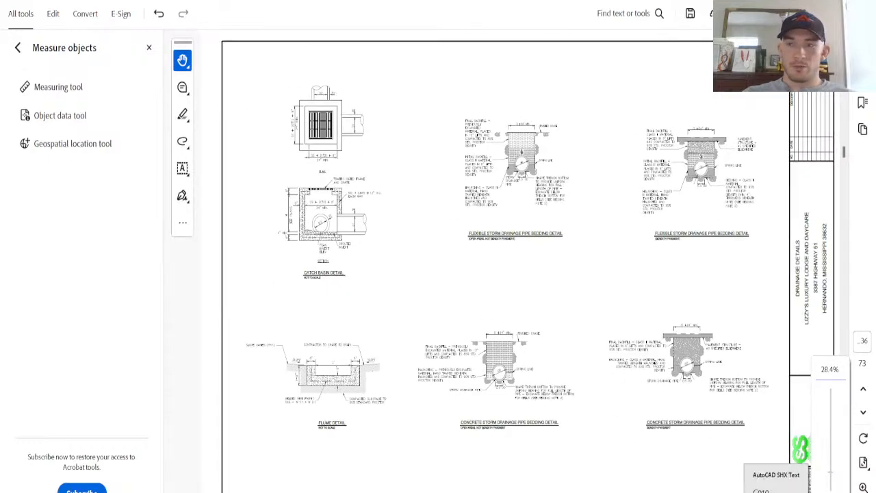
left_click(862, 487)
left_click(863, 486)
left_click(863, 487)
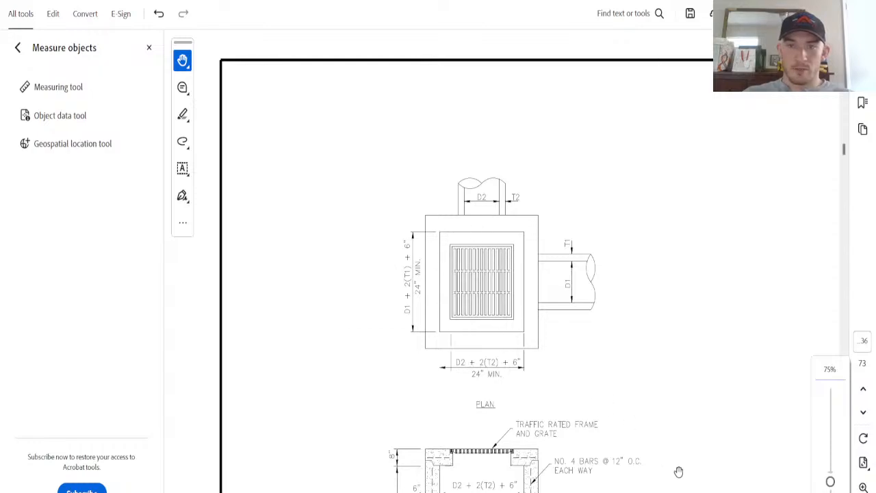
left_click_drag(678, 472, 478, 222)
left_click_drag(642, 451, 385, 256)
left_click_drag(448, 319, 413, 57)
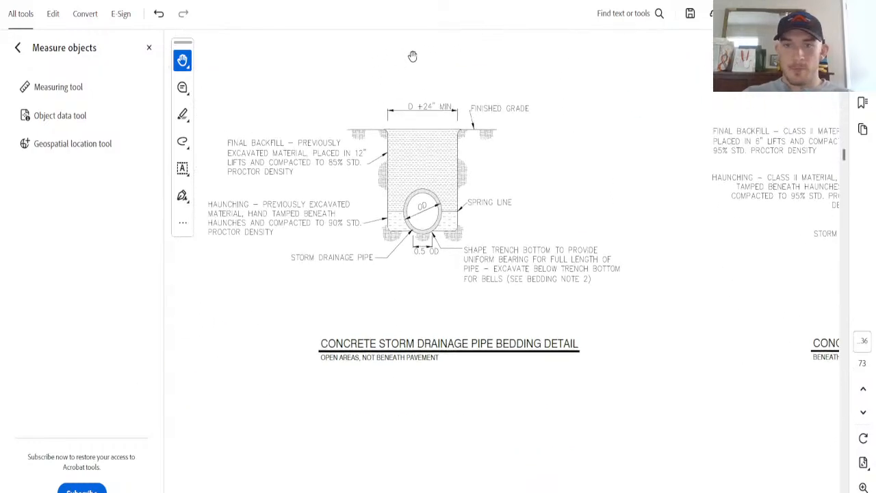
left_click_drag(327, 266, 397, 308)
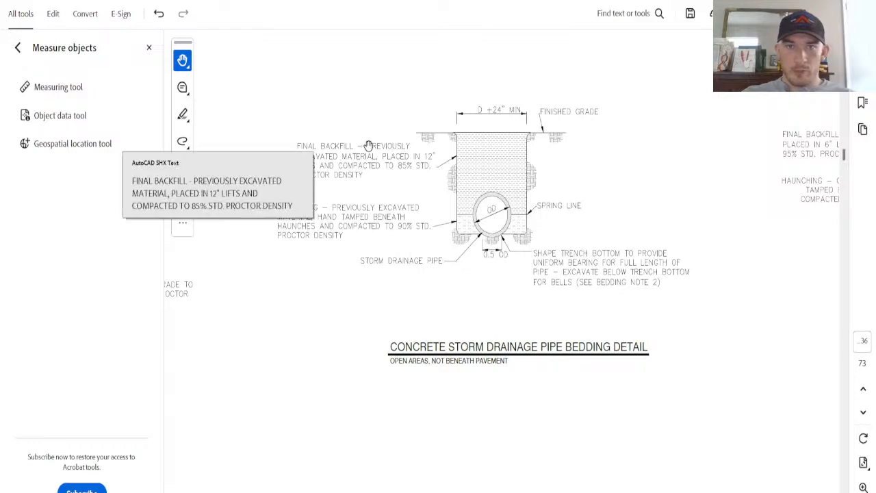
mouse_move(701, 177)
left_mouse_down()
mouse_move(329, 159)
mouse_move(298, 150)
left_mouse_up()
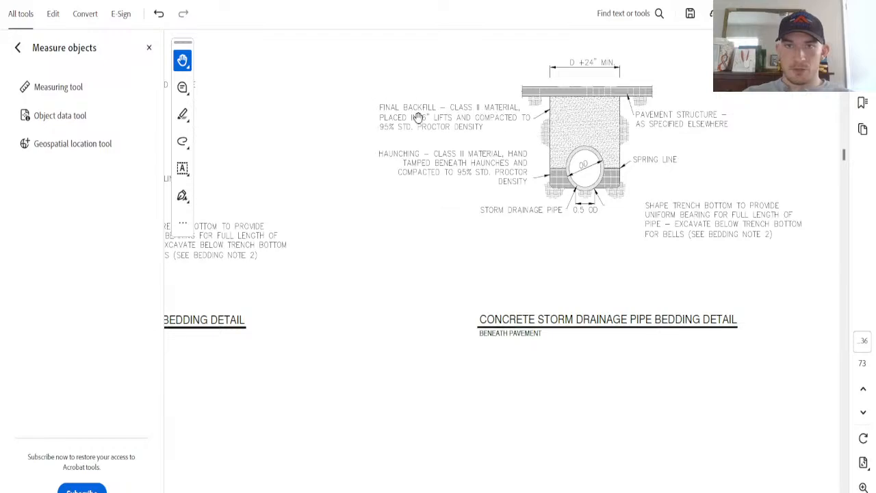
left_click_drag(316, 112, 439, 249)
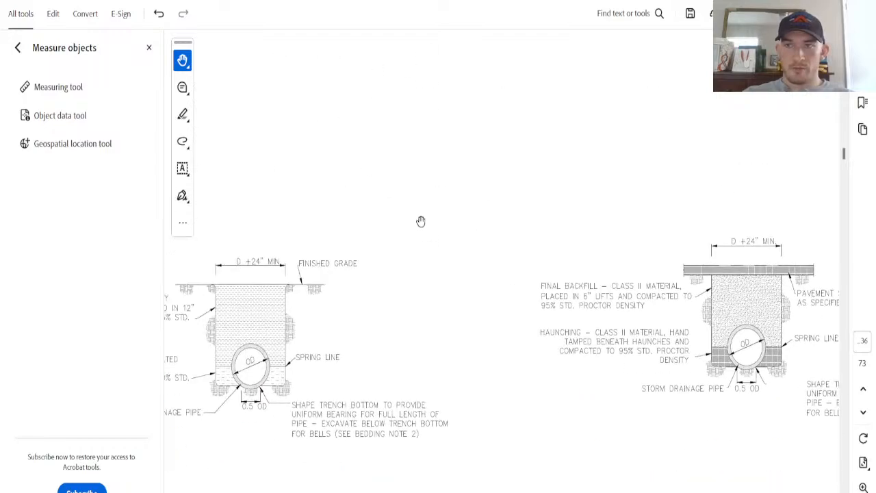
Step: Return to the Grading and Drainage Plan sheet
left_click(863, 492)
left_click(863, 492)
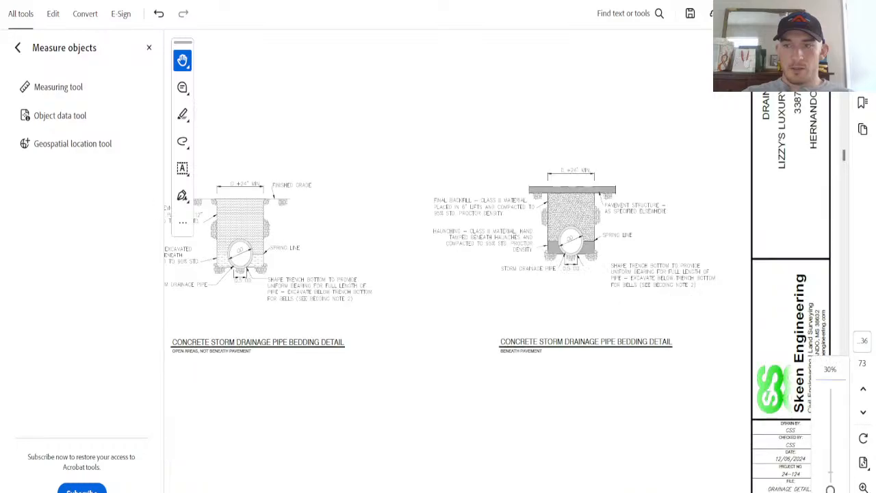
left_click(862, 491)
left_click(863, 390)
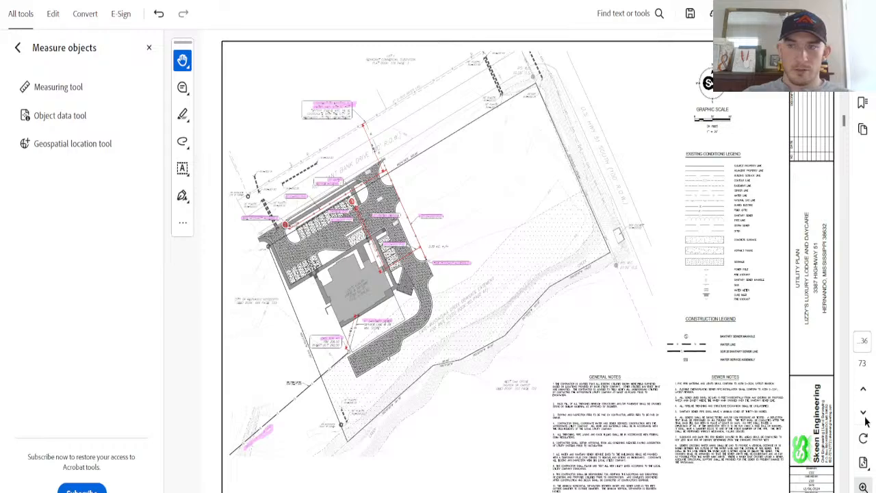
left_click(863, 388)
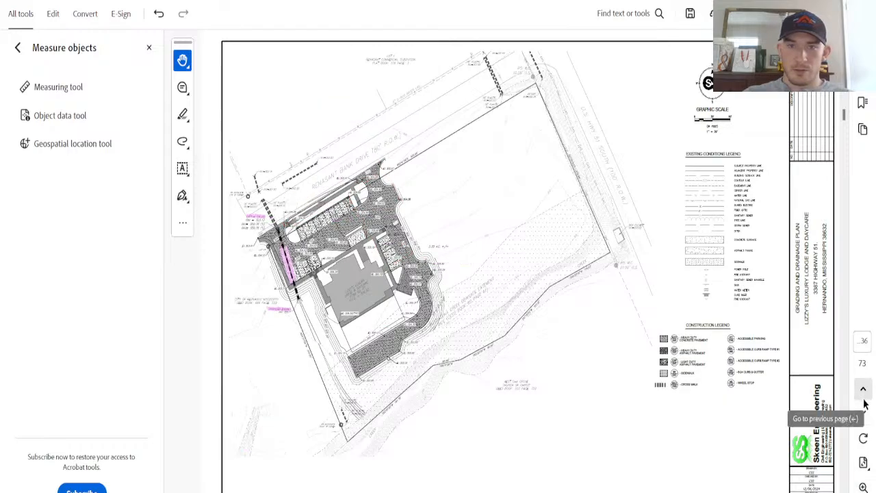
Step: Measure the storm pipe run beneath the pavement, from the catch basin toward the proposed endwall, with the Perimeter Tool
left_click(863, 486)
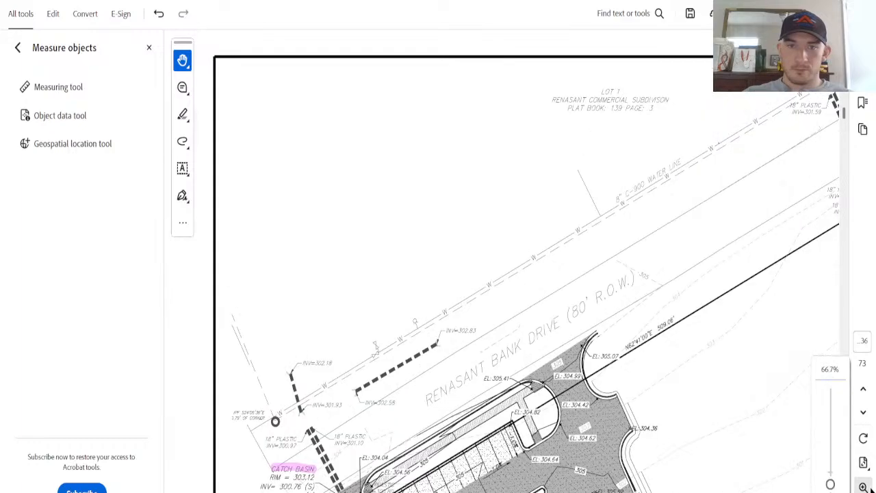
scroll(403, 299, "down", 5)
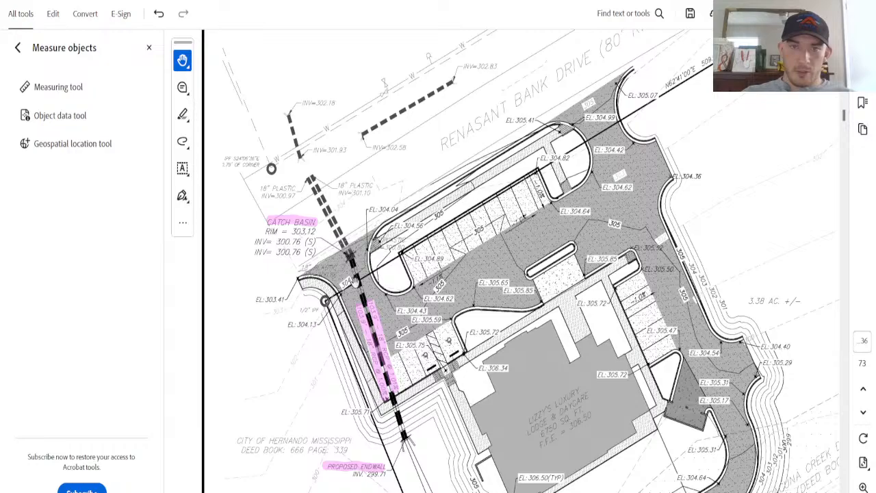
left_click_drag(645, 214, 68, 330)
mouse_move(612, 146)
left_mouse_down()
mouse_move(469, 406)
mouse_move(502, 358)
mouse_move(696, 192)
left_mouse_up()
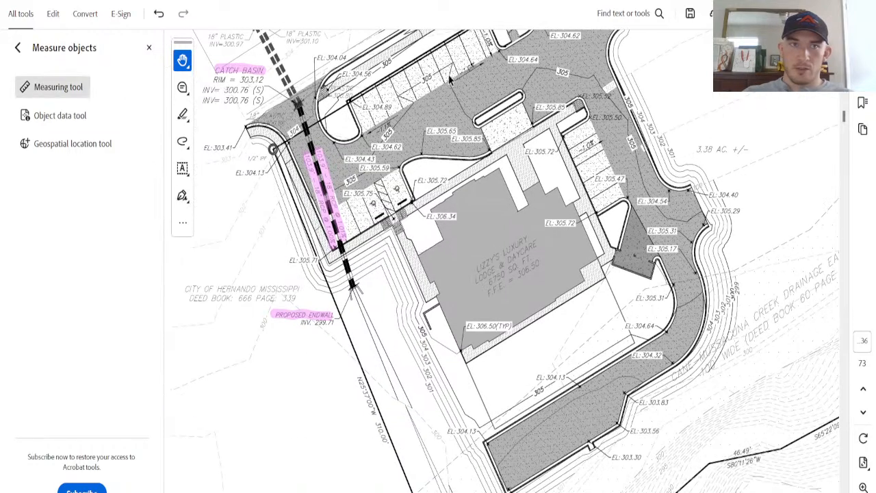
left_click(789, 70)
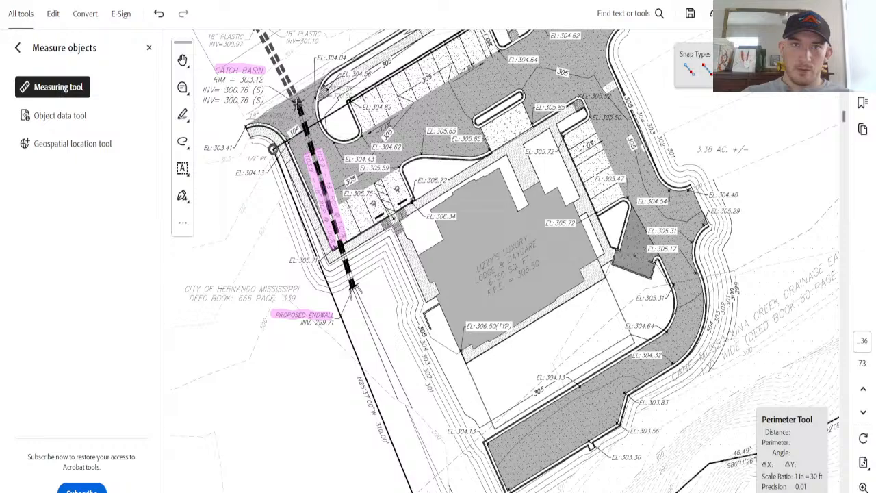
left_click(298, 103)
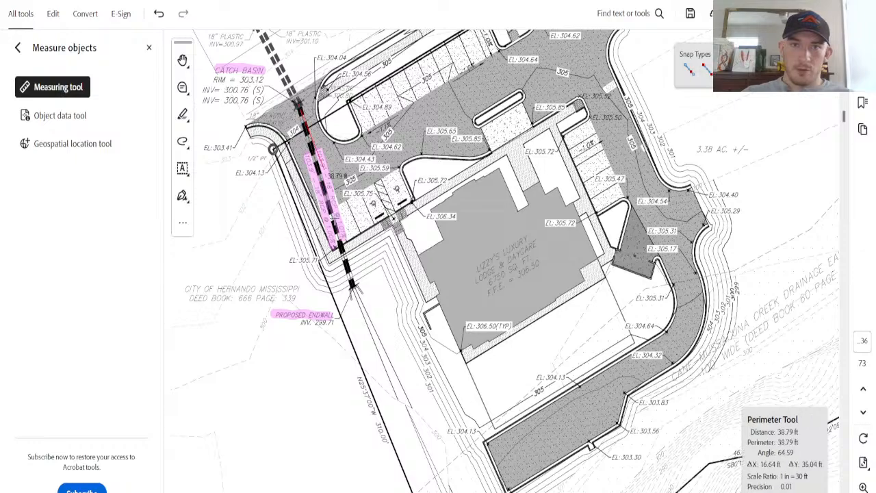
double_click(335, 260)
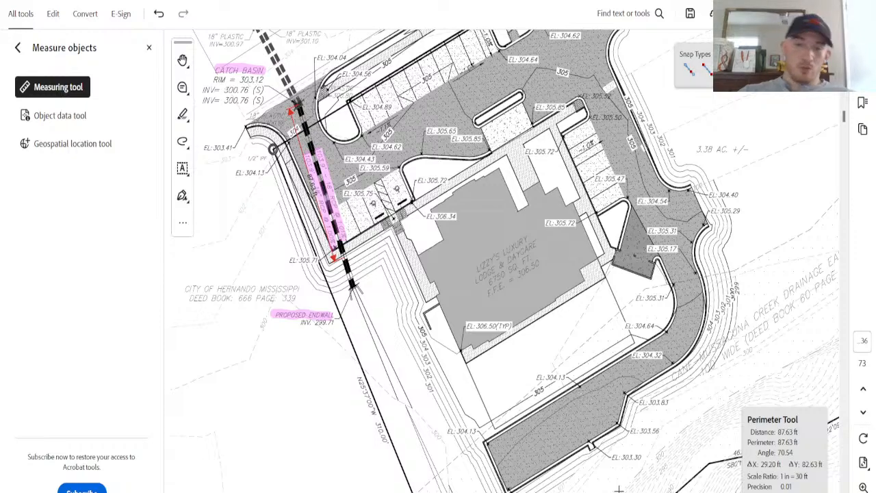
Step: Switch to the Excel estimating workbook, dismiss the backup notice and open the Pipe Chart sheet
key("alt+Tab")
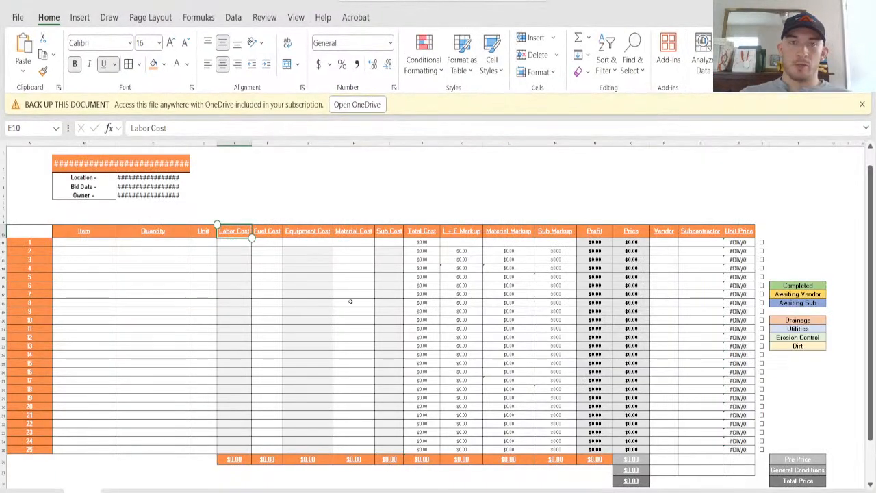
left_click(861, 104)
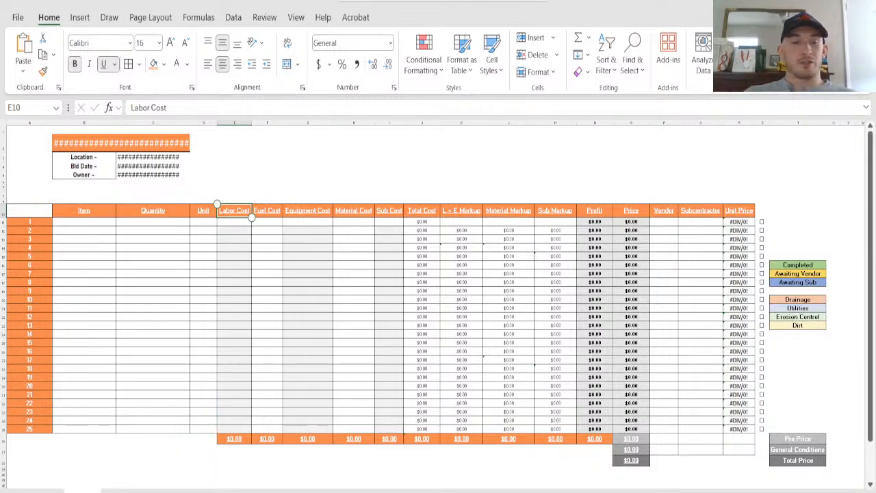
left_click(144, 490)
left_click(212, 490)
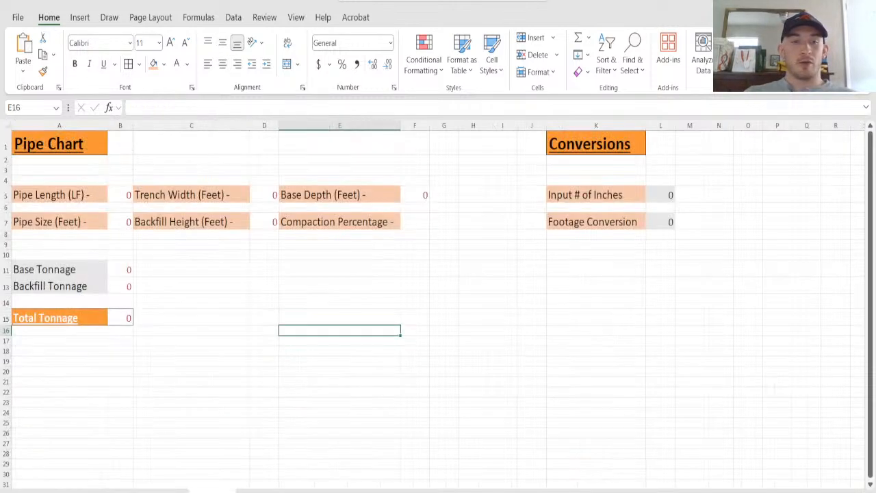
left_click(278, 491)
left_click(346, 490)
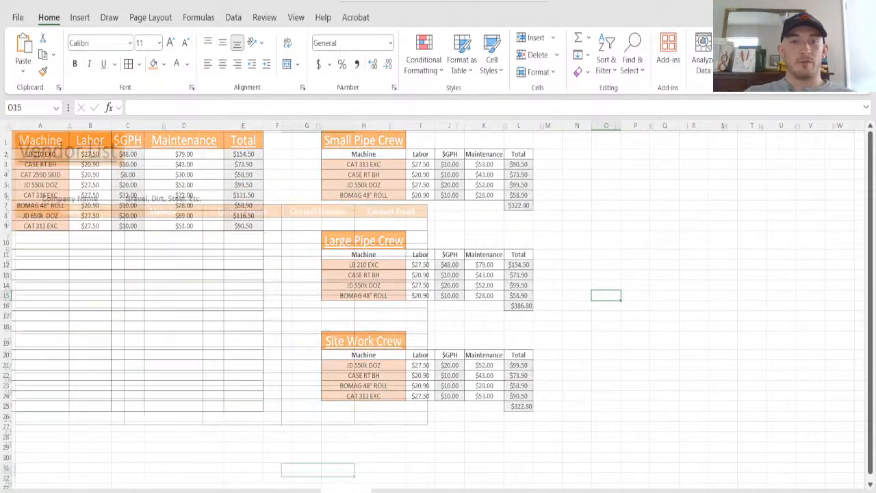
left_click(396, 491)
left_click(278, 490)
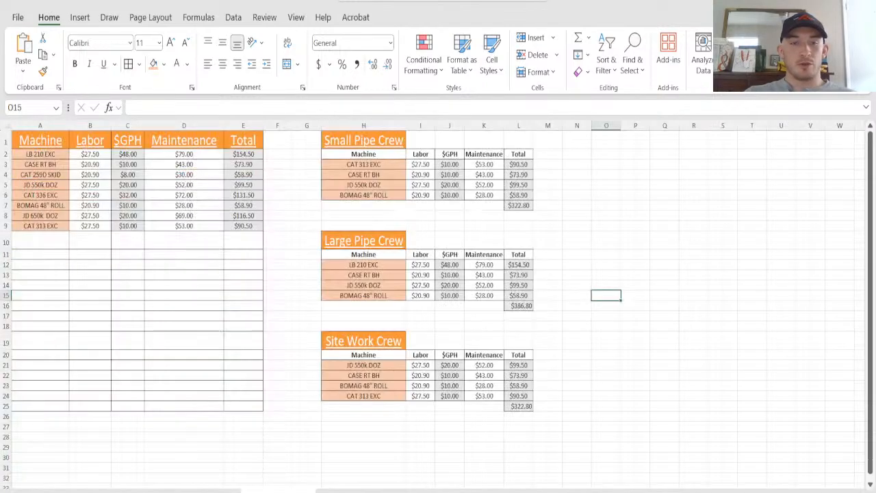
left_click(215, 491)
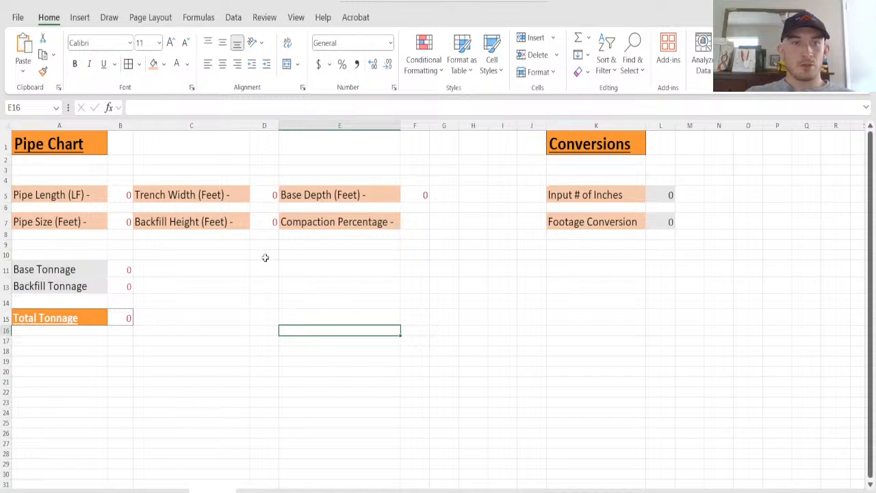
Step: In the Pipe Chart, set the pipe length to 88 LF and the trench width to 4 feet
left_click(120, 197)
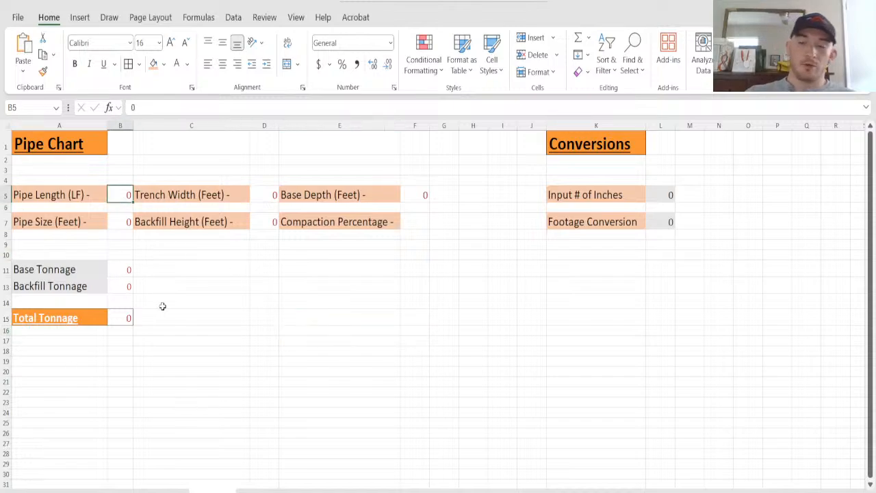
type("88")
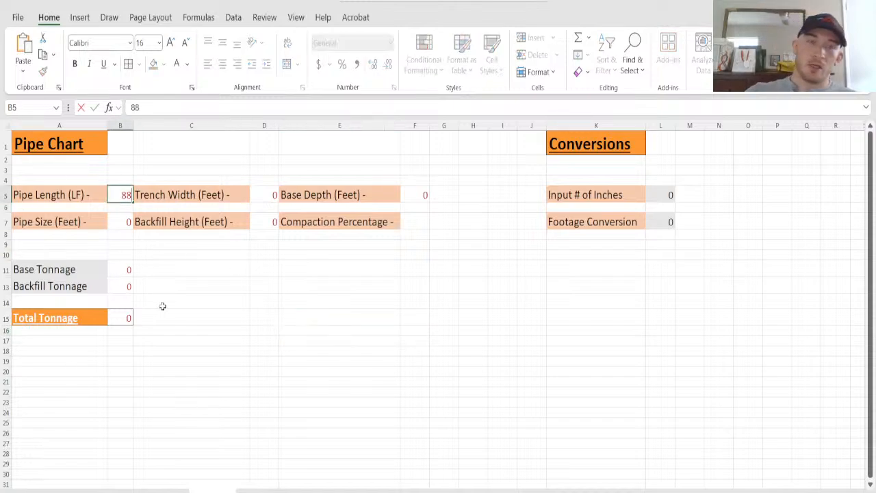
left_click(272, 194)
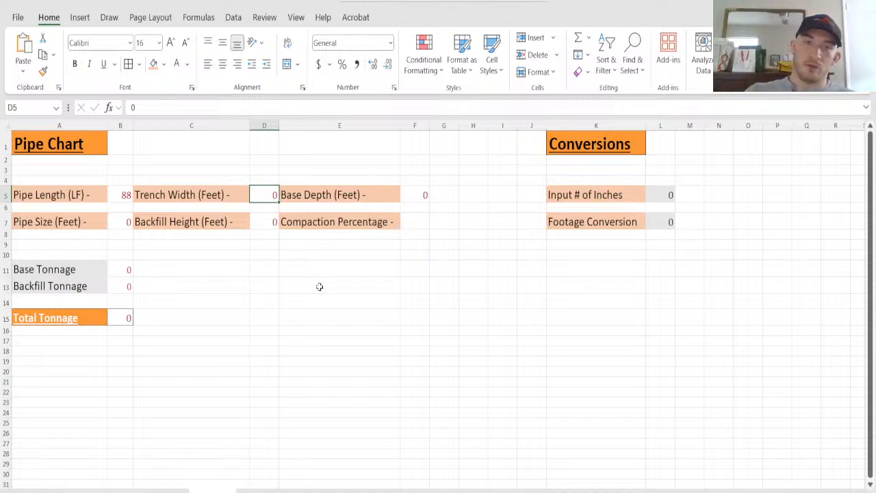
type("4")
left_click(413, 195)
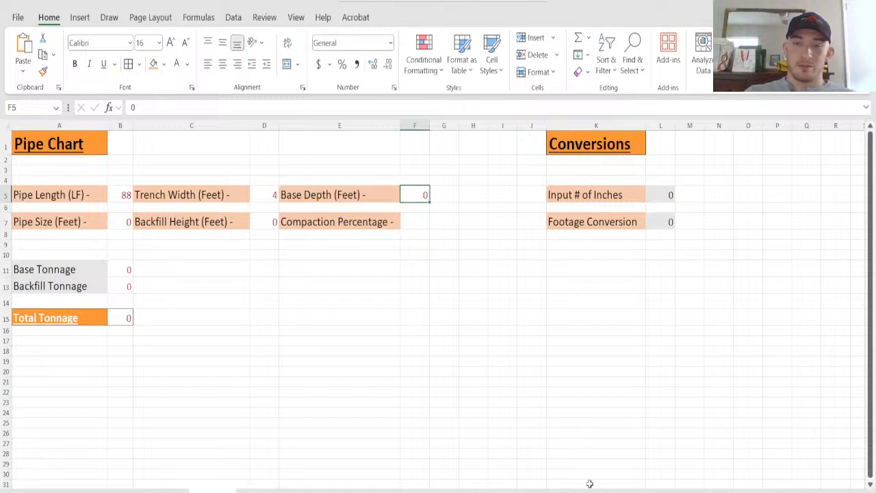
Step: Switch to the plans PDF and examine the concrete storm drainage pipe bedding details for base requirements, in open areas and beneath pavement
key("alt+Tab")
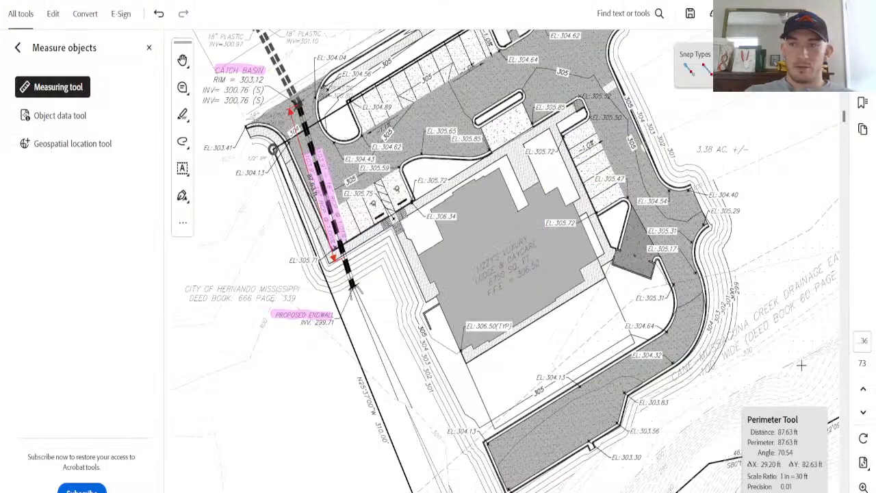
left_click(862, 413)
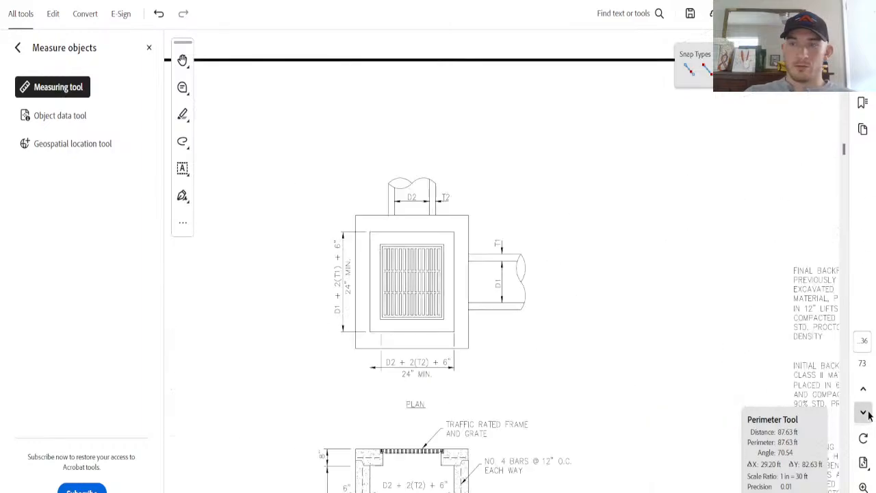
left_click(865, 391)
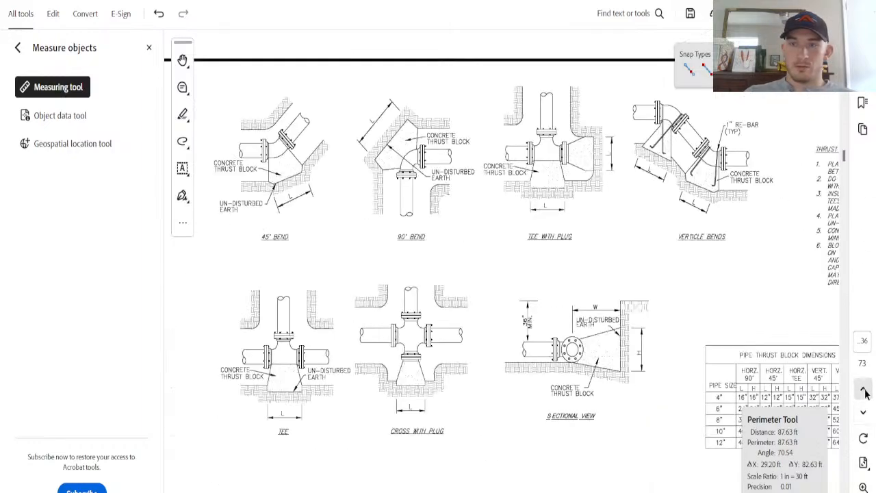
left_click(864, 391)
scroll(567, 352, "down", 5)
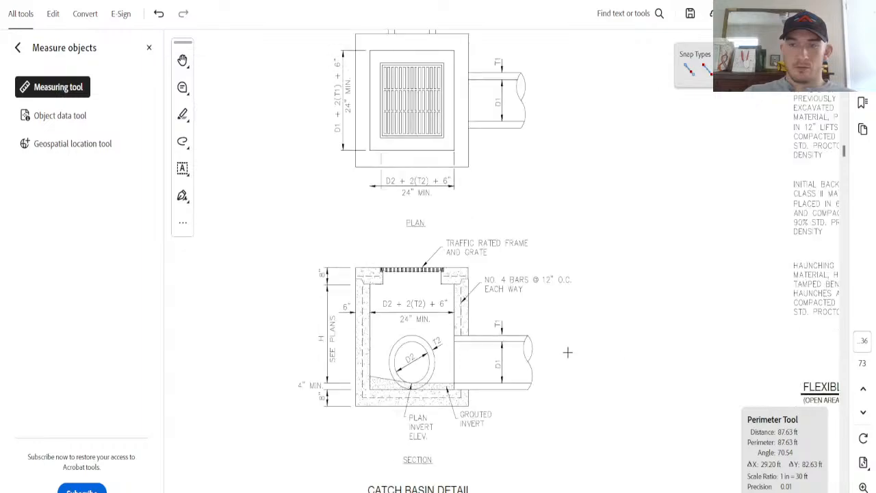
left_click(183, 60)
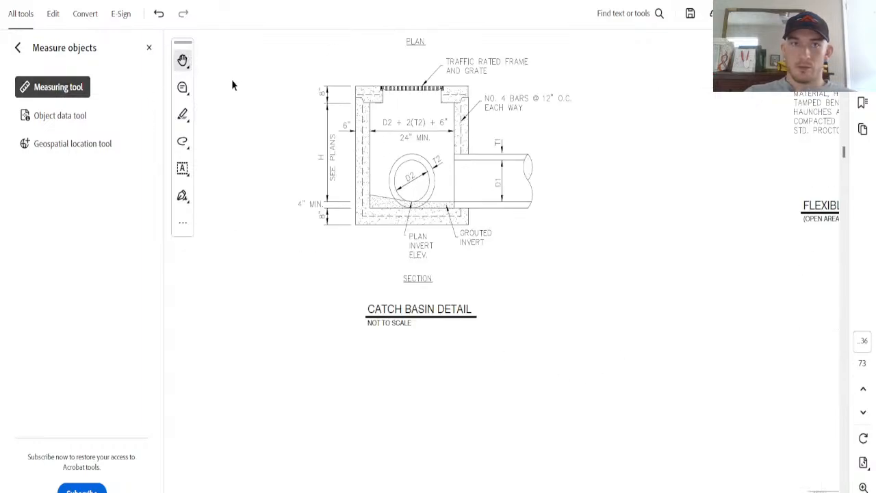
left_click(232, 83)
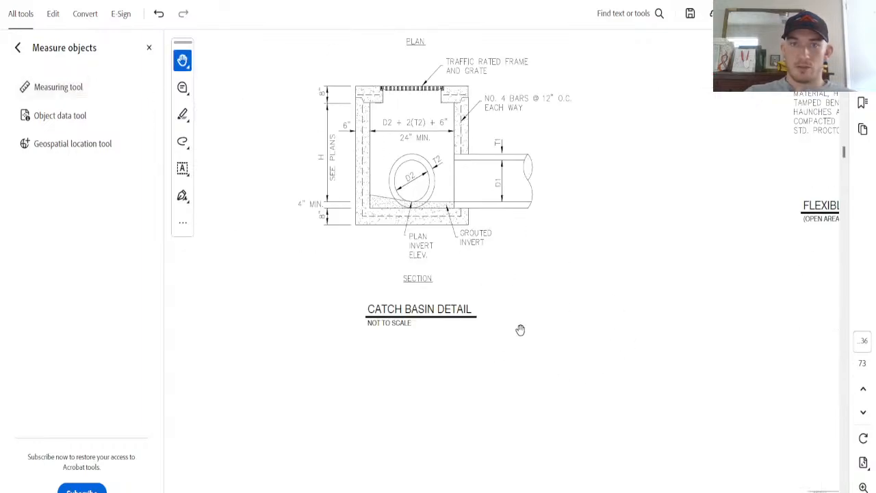
left_click_drag(553, 369, 375, 205)
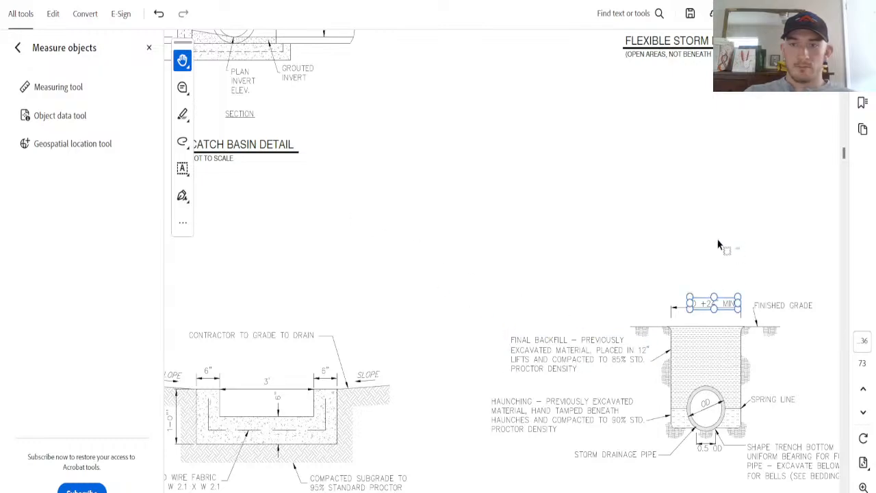
left_click_drag(739, 248, 406, 127)
left_click_drag(549, 278, 233, 70)
left_click_drag(676, 277, 370, 229)
left_click_drag(531, 239, 404, 324)
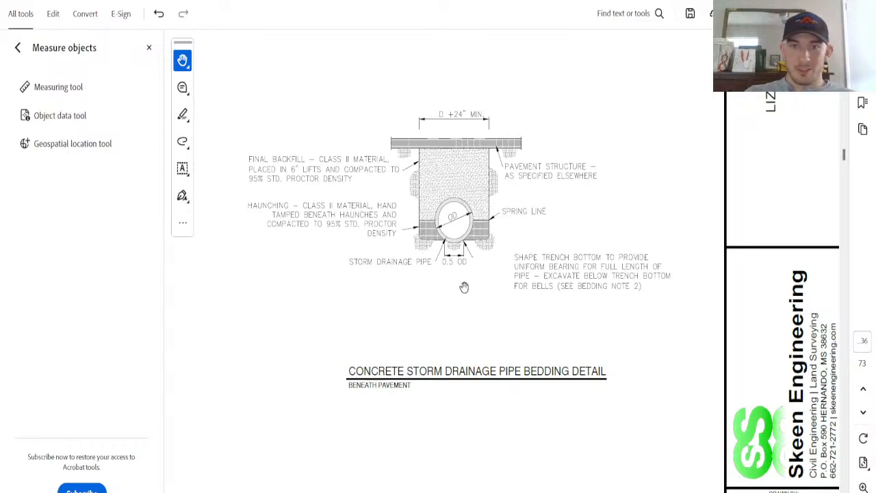
scroll(453, 294, "left", 5)
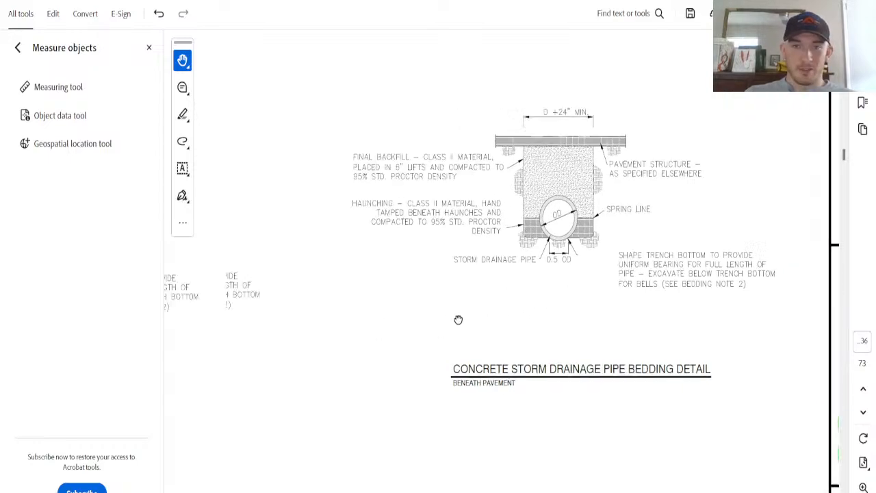
left_click_drag(536, 341, 594, 340)
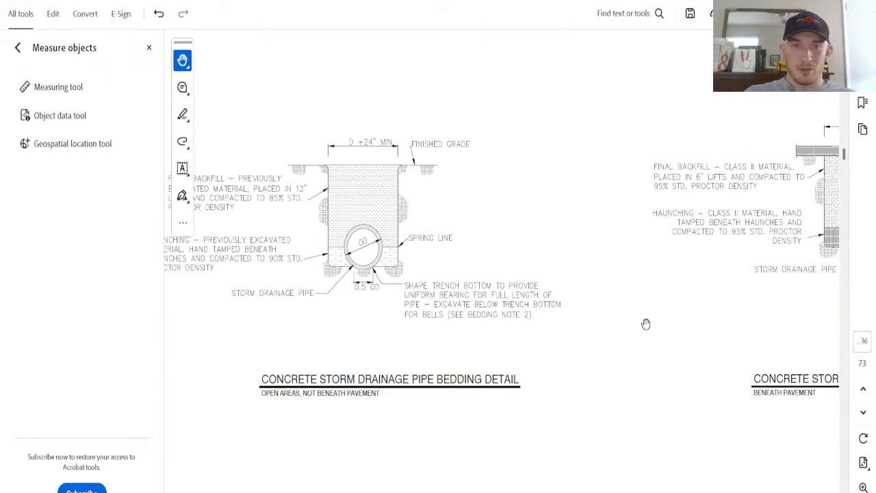
mouse_move(686, 316)
left_mouse_down()
mouse_move(473, 372)
mouse_move(413, 378)
left_mouse_up()
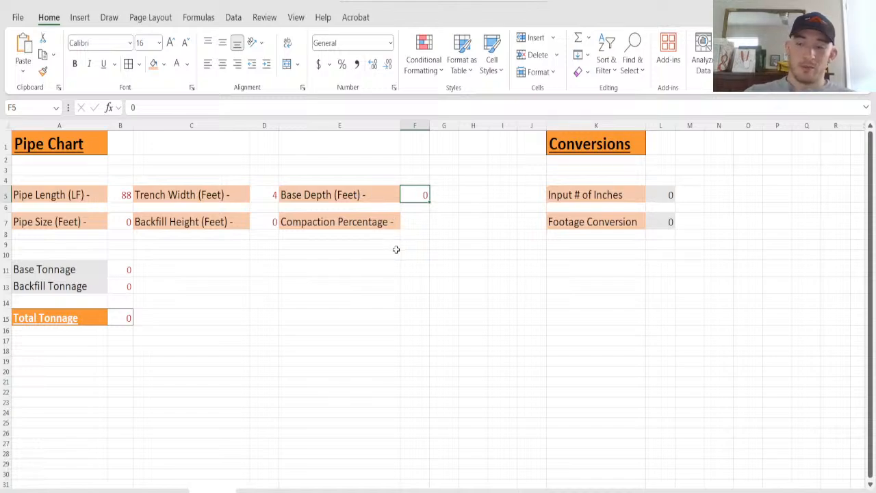
Step: Return to the Pipe Chart in the Excel workbook and set the base depth to 0.5 feet
type(".5")
key("Return")
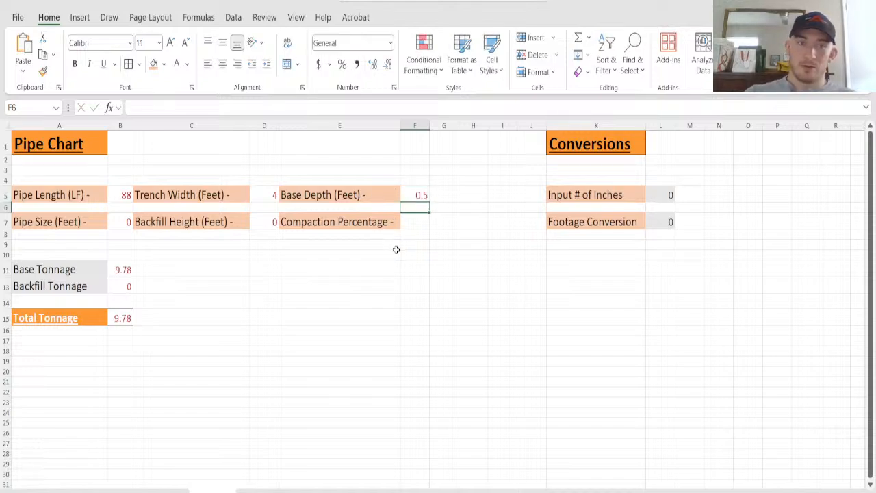
Step: Try the Conversions calculator by converting 6 inches, 10 inches and 6 inches again to feet
left_click(643, 195)
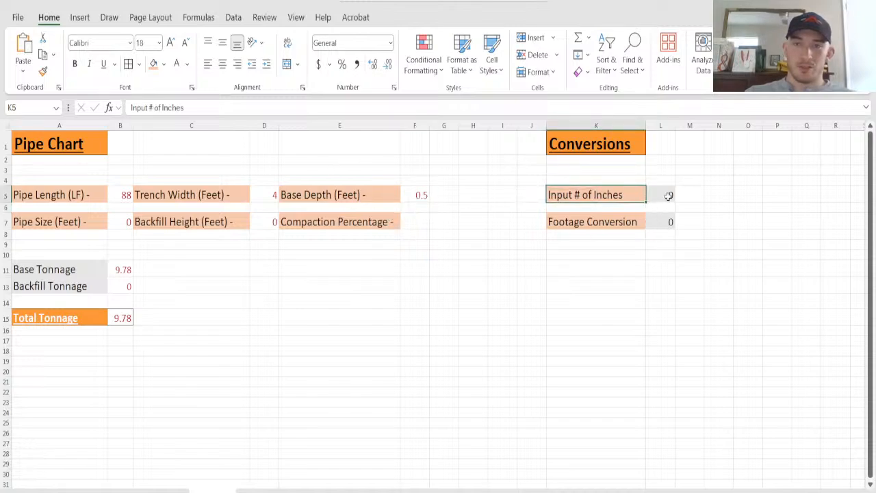
left_click(669, 198)
type("6")
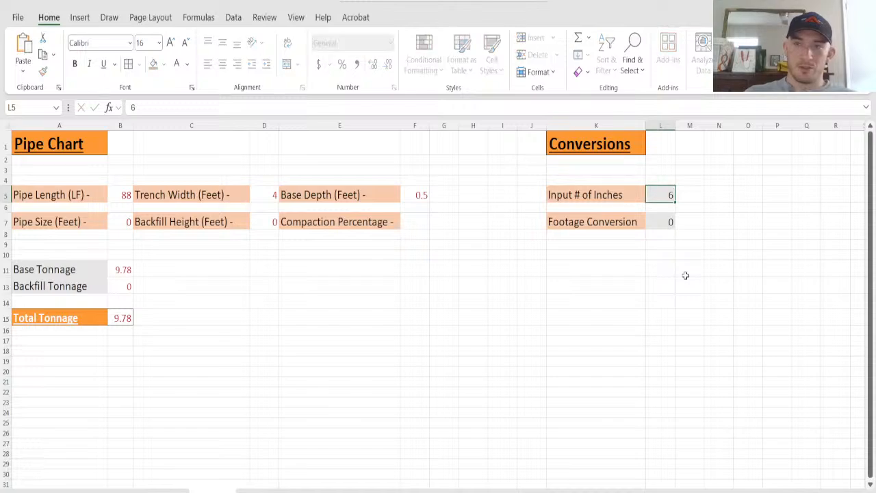
key("Return")
key("Down")
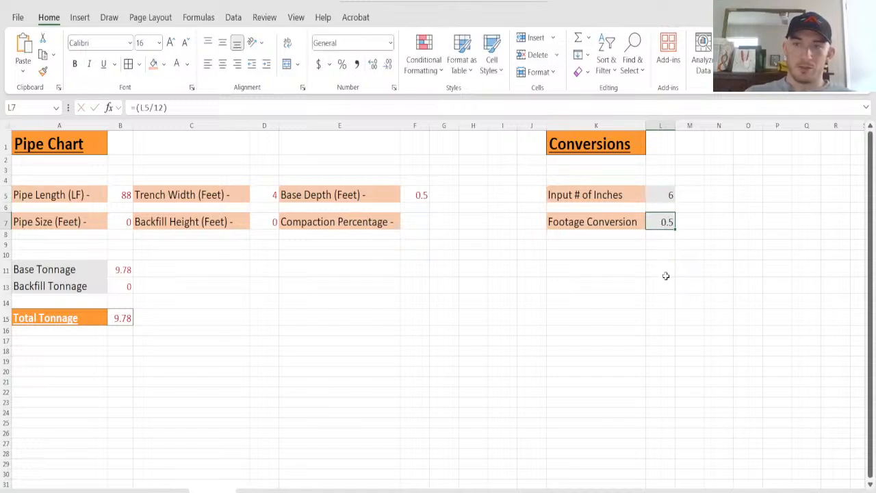
left_click(662, 193)
type("10")
key("Return")
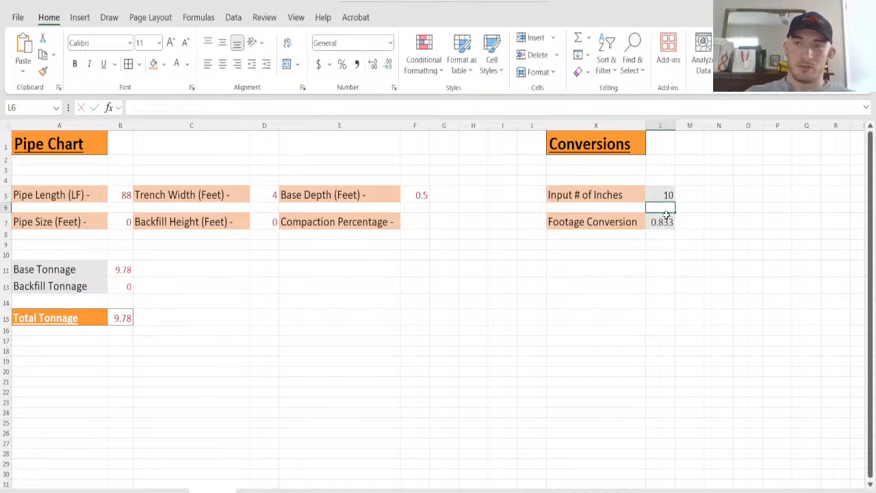
left_click(661, 222)
left_click(417, 195)
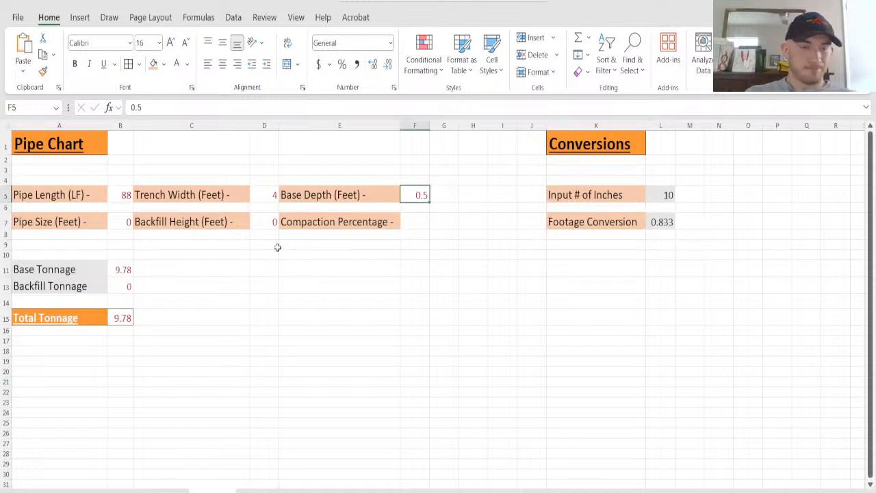
left_click(130, 222)
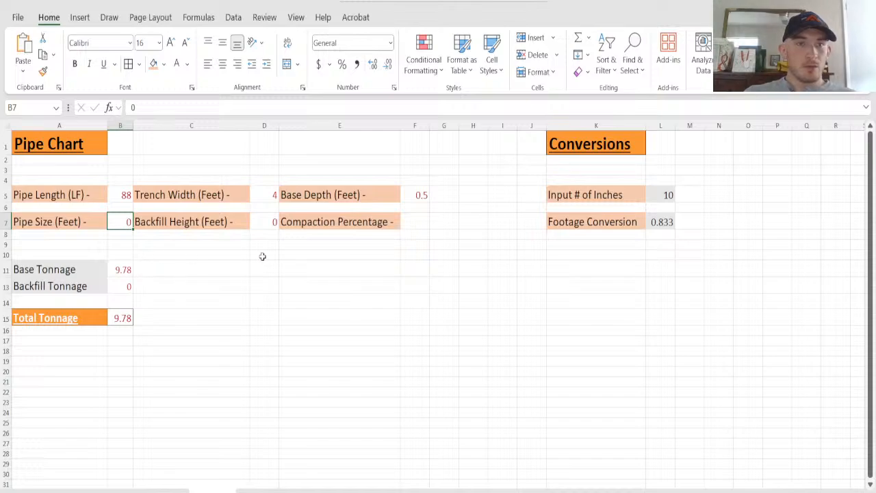
left_click(652, 198)
type("6")
key("Return")
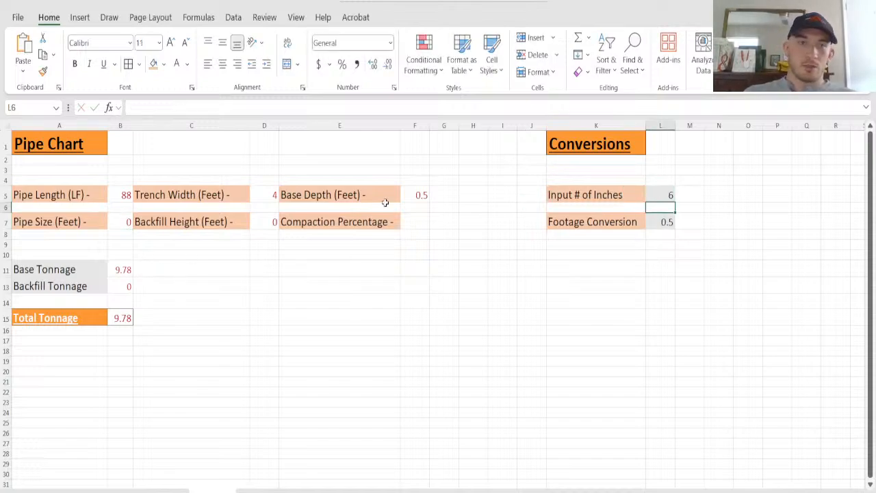
Step: Convert 18 inches to feet in the Conversions calculator and set the pipe size to 1.5 feet
left_click(128, 221)
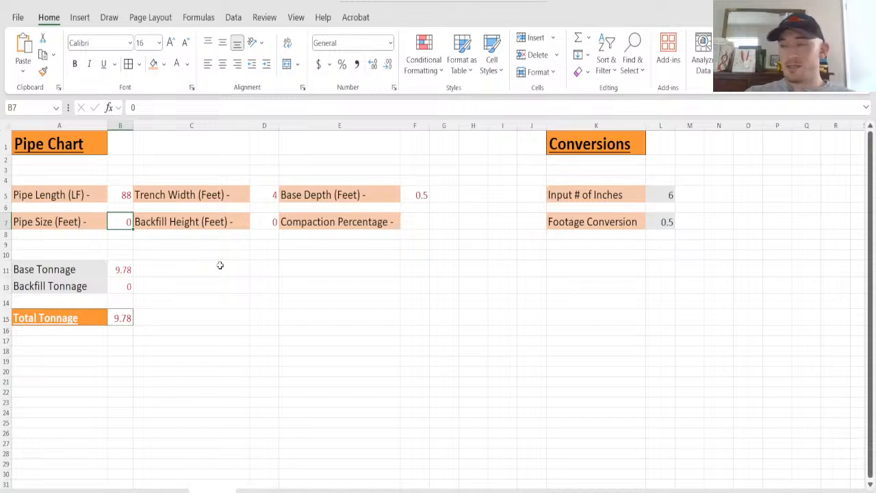
left_click(674, 197)
type("18")
key("Return")
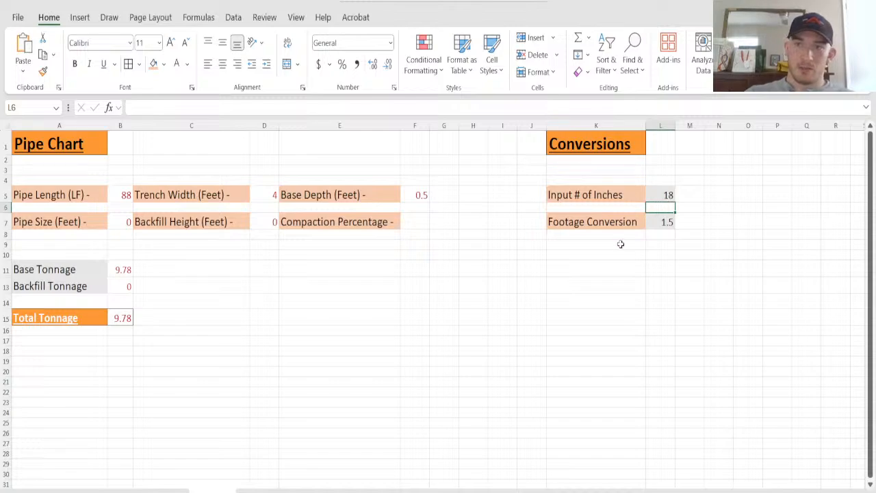
left_click(665, 220)
left_click(120, 215)
type("1.5")
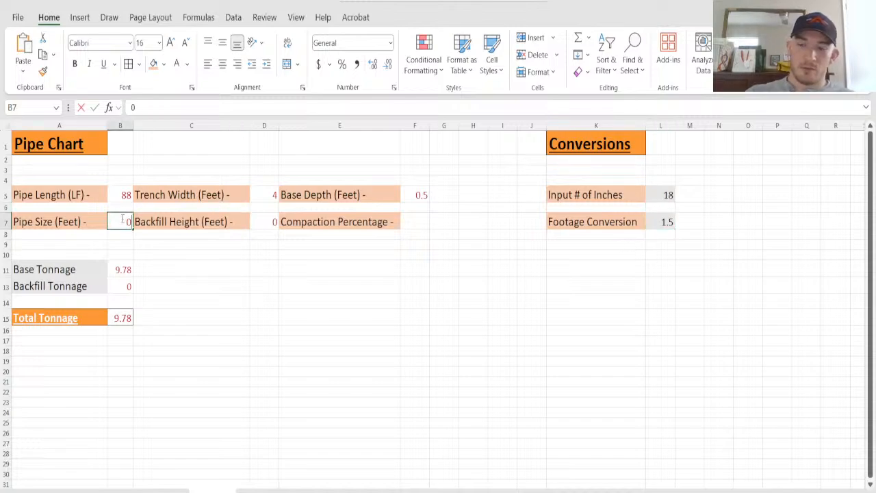
key("Return")
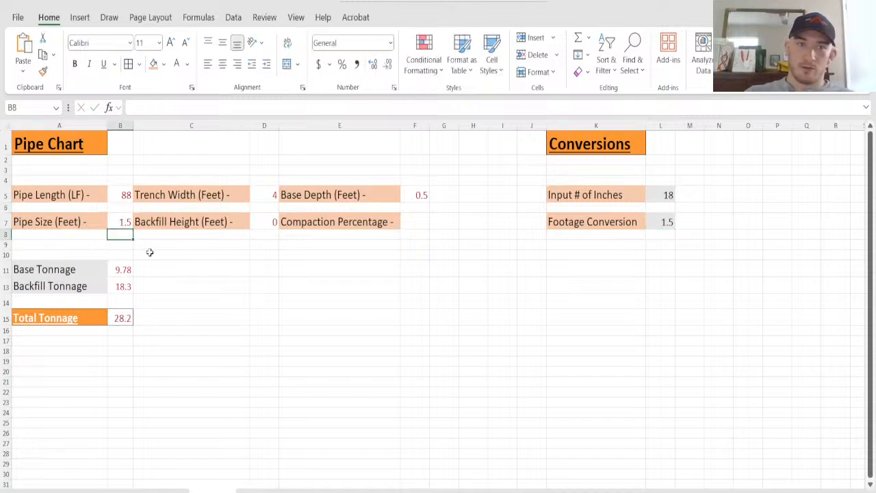
Step: Set the backfill height in the Pipe Chart to 3 feet
left_click(268, 220)
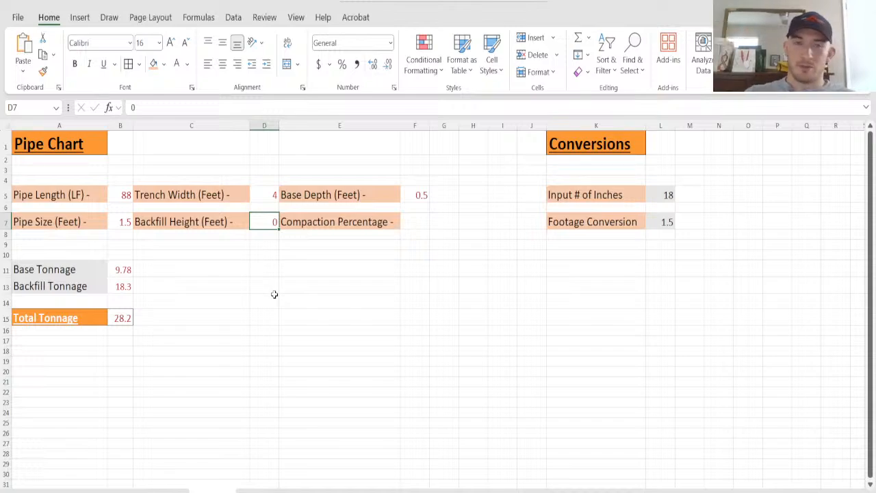
type("3")
key("Return")
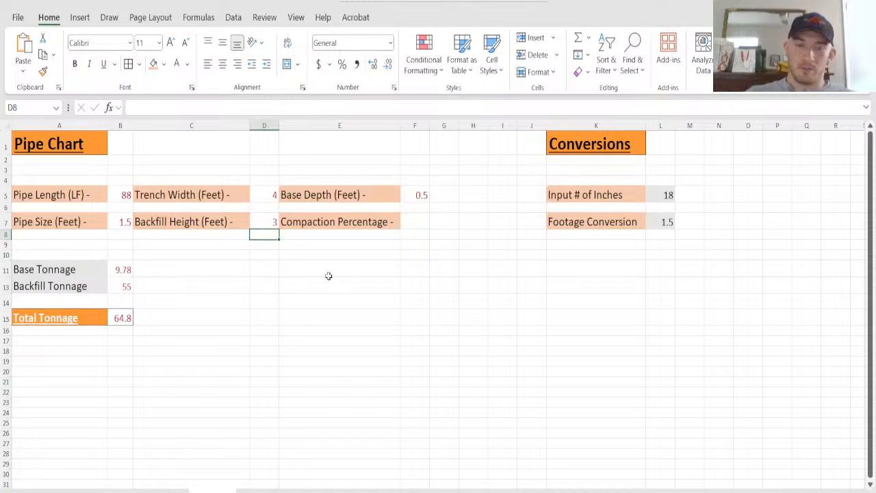
Step: Set the compaction percentage to 20 and check the formula behind the Total Tonnage
left_click(415, 220)
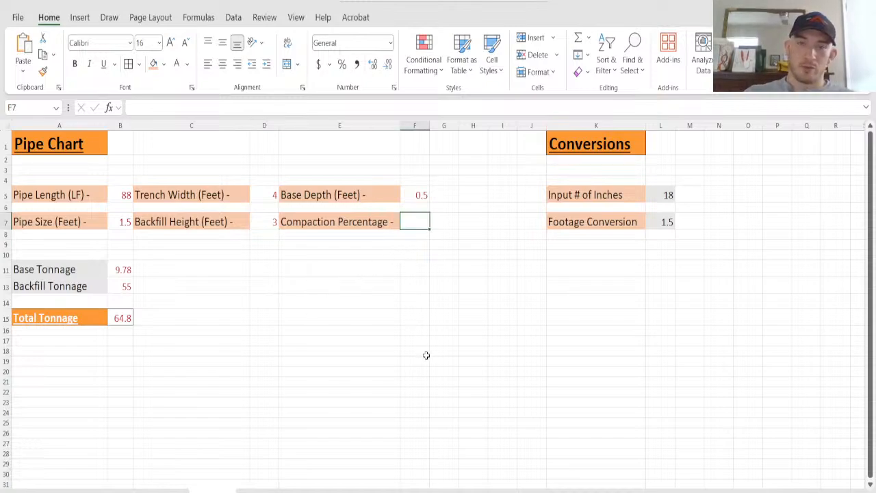
type("20")
key("Return")
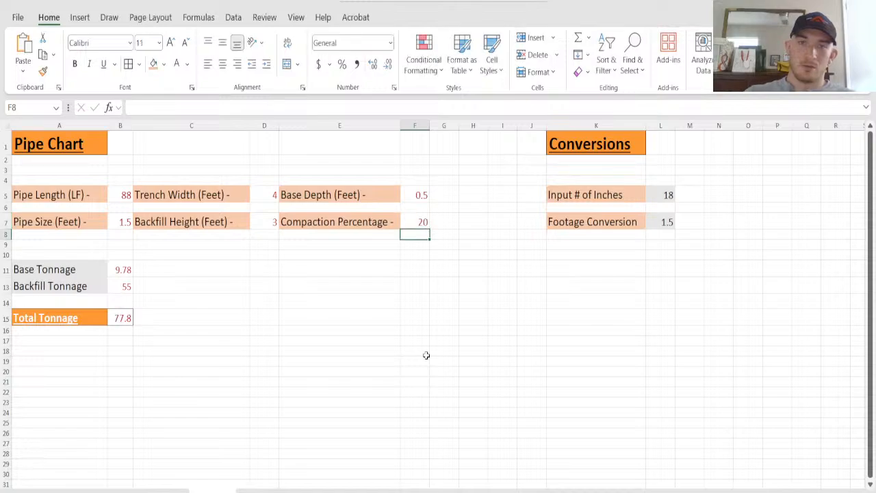
left_click(126, 316)
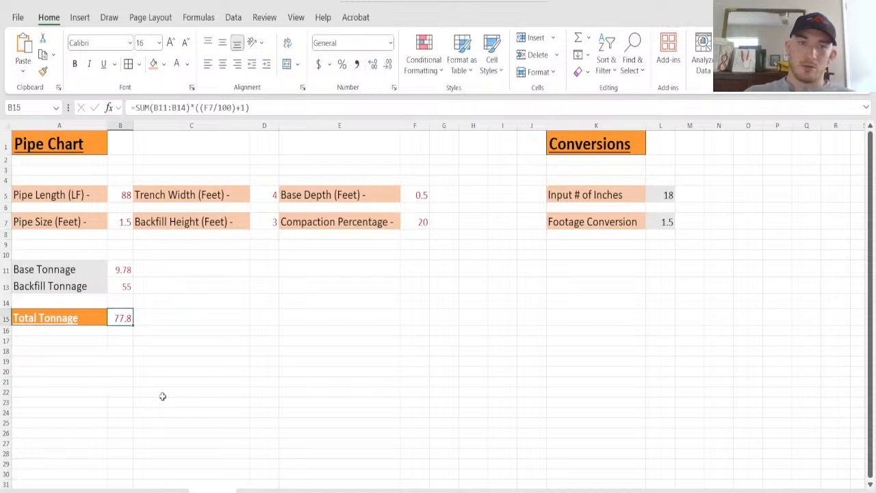
Step: Check the Backfill Tonnage formula and backfill height, and compare them with the concrete storm drainage pipe bedding detail in the Acrobat plans
left_click(116, 287)
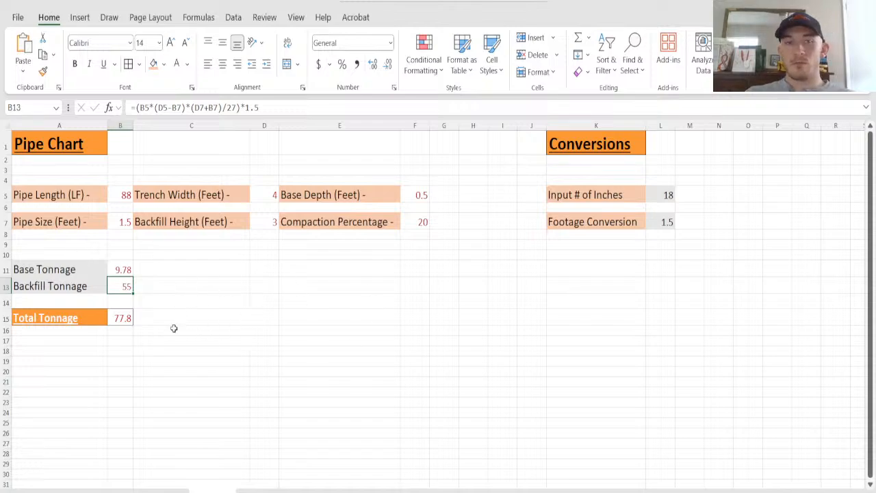
left_click(267, 222)
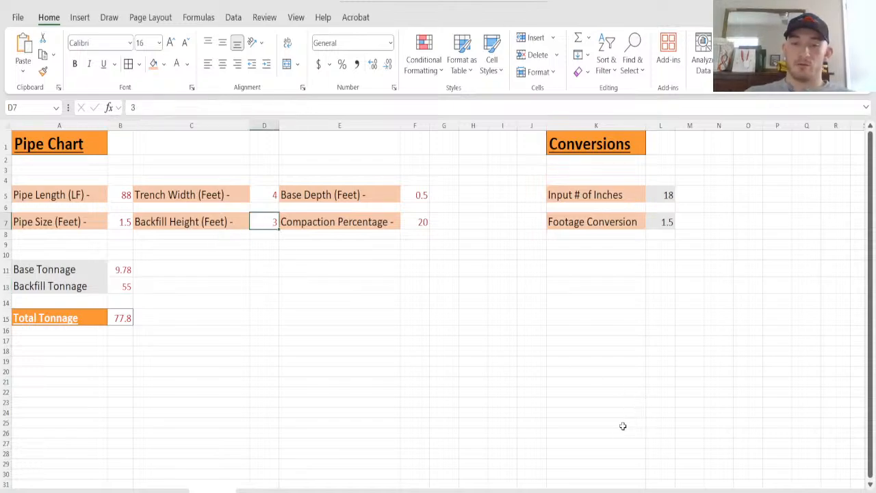
key("alt+Tab")
scroll(487, 293, "left", 7)
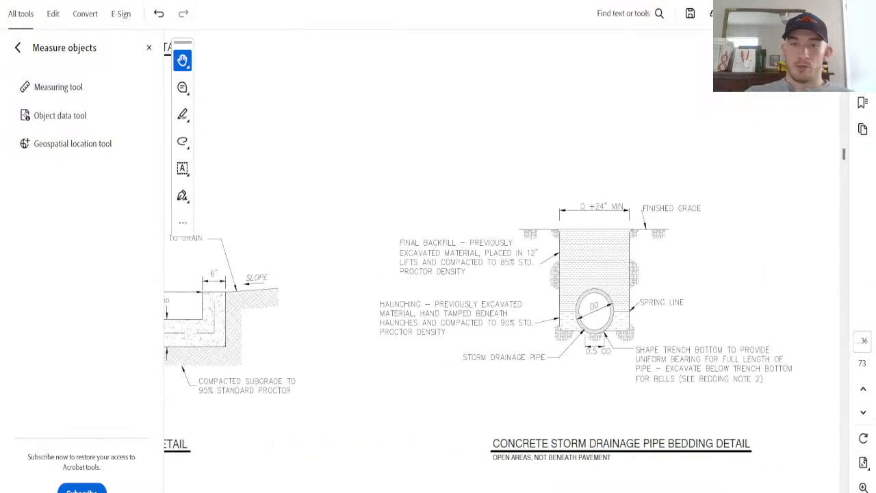
scroll(487, 293, "right", 1)
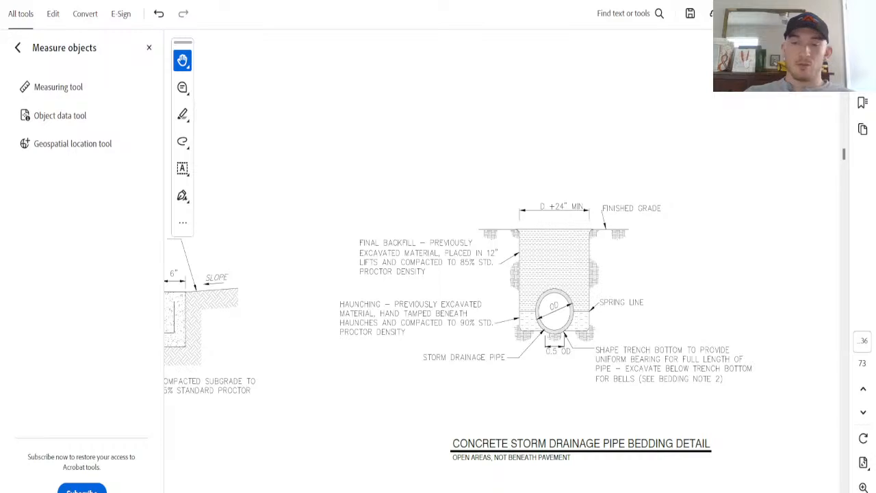
Step: Return to the Excel Pipe Chart and check the formulas behind the Total Tonnage and Base Tonnage
key("alt+Tab")
left_click(124, 316)
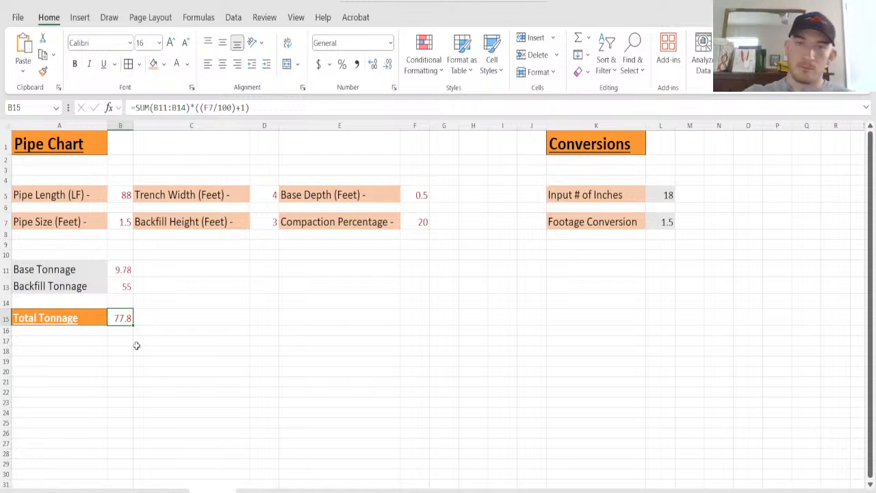
left_click(127, 271)
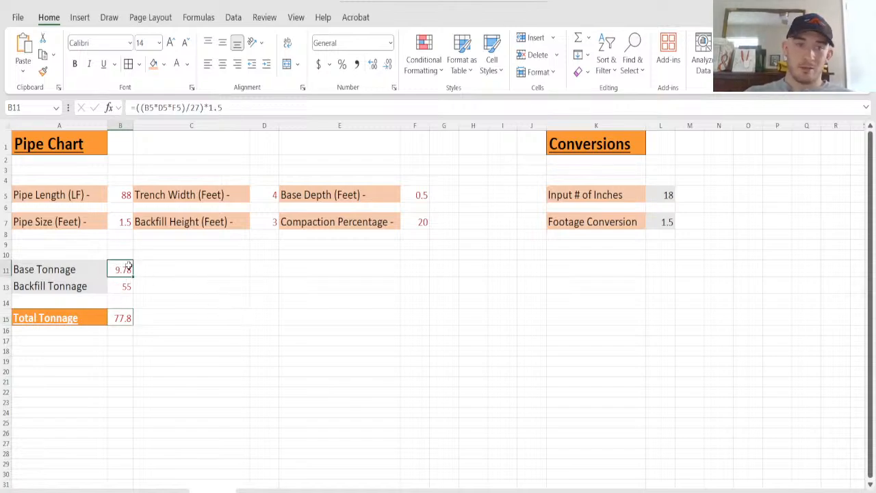
left_click_drag(216, 281, 707, 391)
left_click_drag(596, 370, 596, 362)
left_click(553, 393)
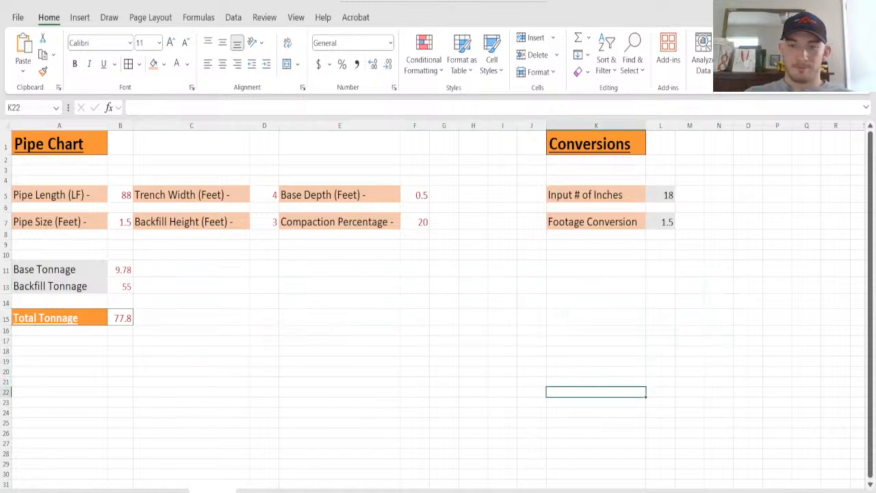
Step: Switch to the plans in Acrobat and view the sewer force main thrust block details on the Sewer Details sheet
key("alt+Tab")
scroll(657, 405, "down", 2)
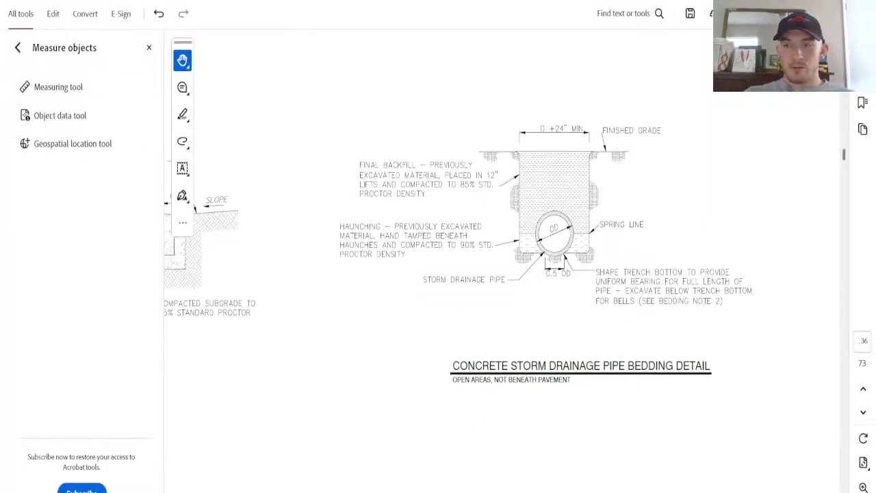
left_click(862, 492)
left_click(863, 492)
mouse_move(635, 372)
left_mouse_down()
mouse_move(377, 328)
mouse_move(673, 359)
left_mouse_up()
scroll(500, 328, "down", 5)
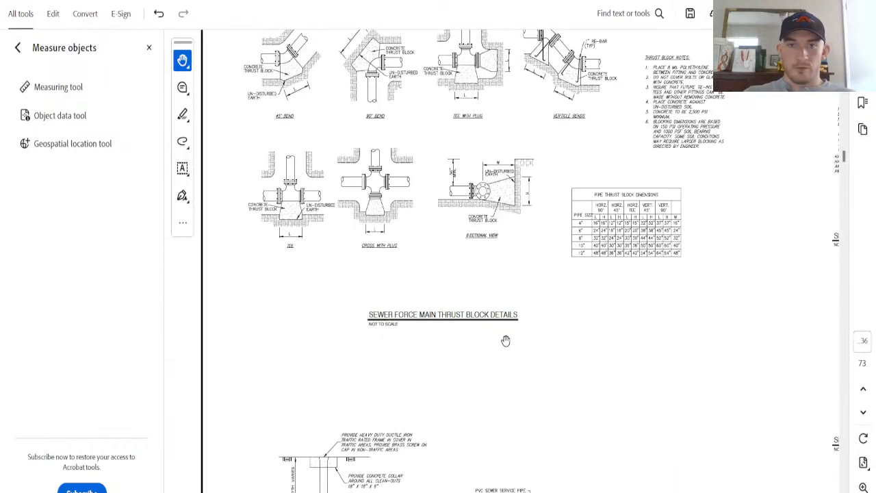
scroll(532, 329, "up", 1)
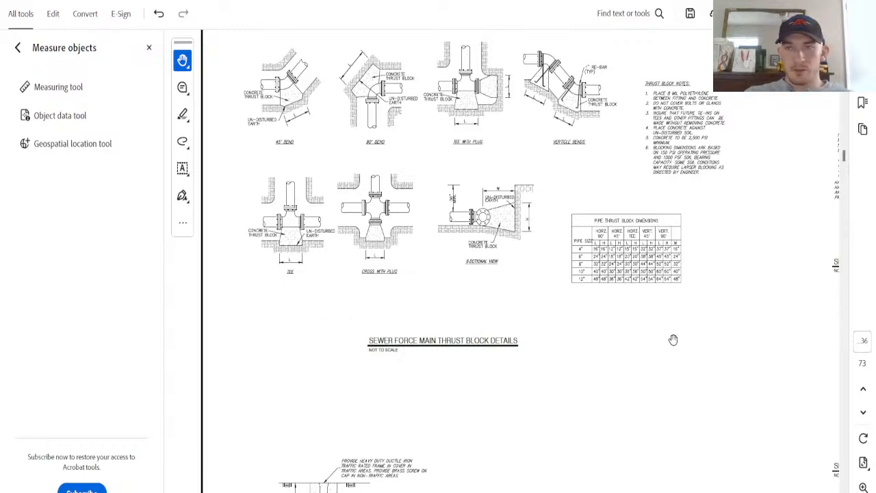
Step: Review the service line clean-out, shallow and deep sewer service connection, and sewer manhole details
scroll(598, 305, "down", 5)
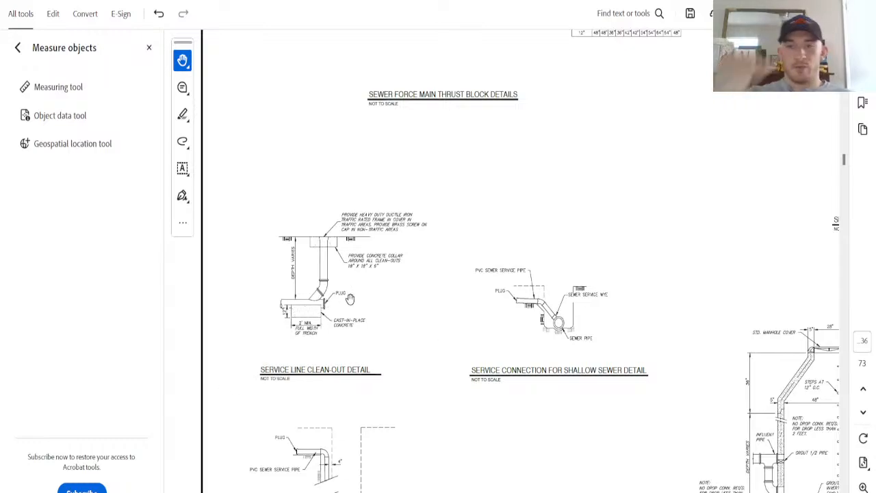
left_click_drag(575, 417, 541, 397)
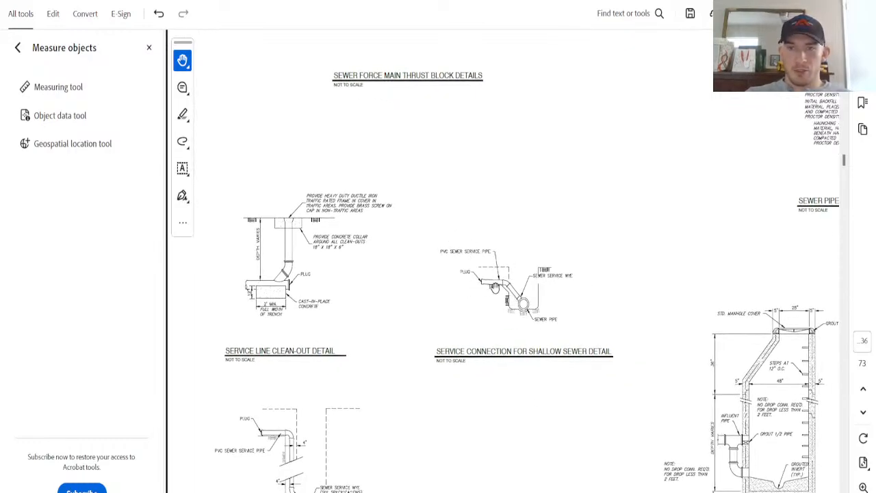
mouse_move(583, 456)
left_mouse_down()
mouse_move(564, 451)
mouse_move(561, 350)
mouse_move(551, 328)
mouse_move(572, 336)
mouse_move(492, 335)
mouse_move(509, 323)
mouse_move(584, 331)
left_mouse_up()
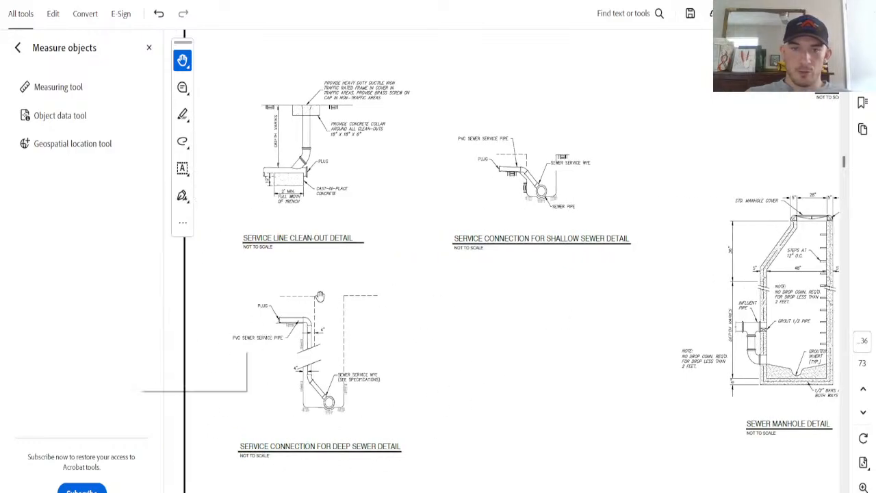
left_click_drag(659, 385, 445, 371)
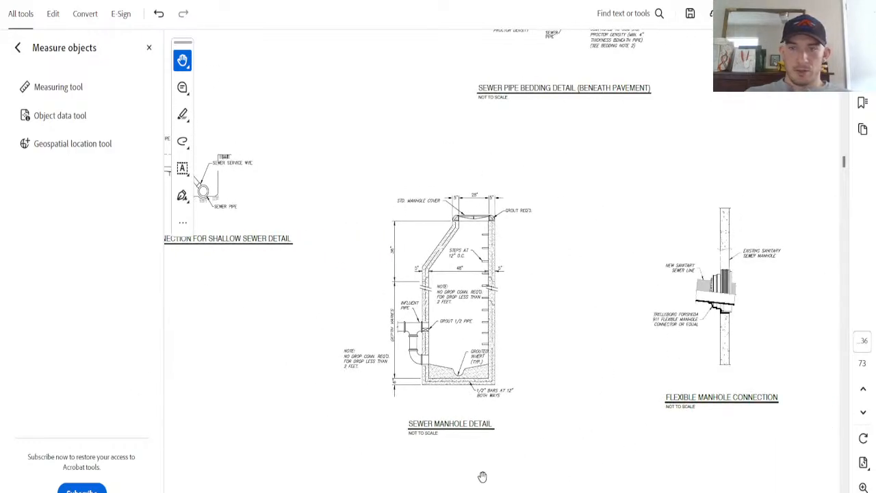
left_click_drag(653, 410, 514, 383)
Step: Examine the sewer pipe bedding details for trench width, bedding and backfill beneath pavement and not beneath pavement
left_click_drag(524, 209, 496, 383)
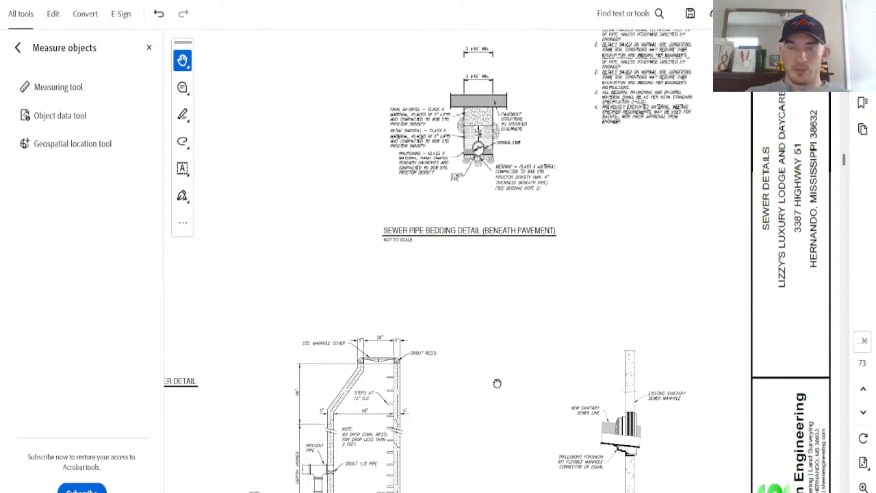
scroll(497, 383, "up", 2)
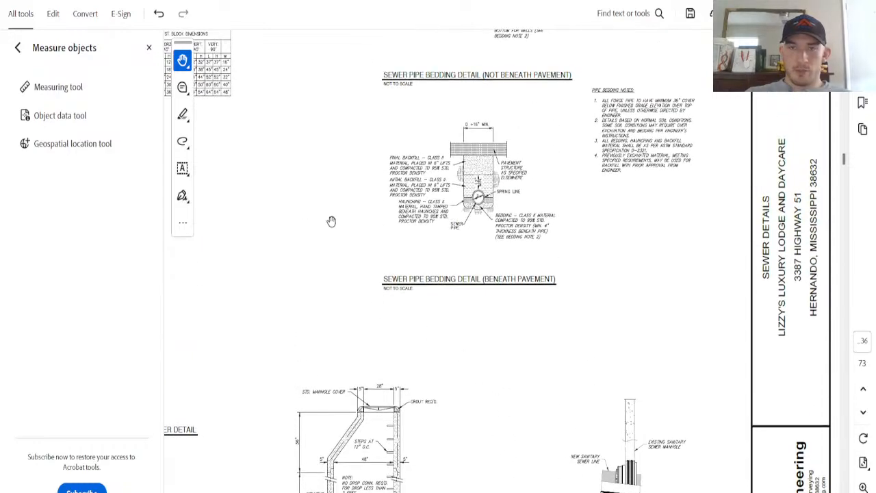
left_click(862, 487)
left_click(863, 487)
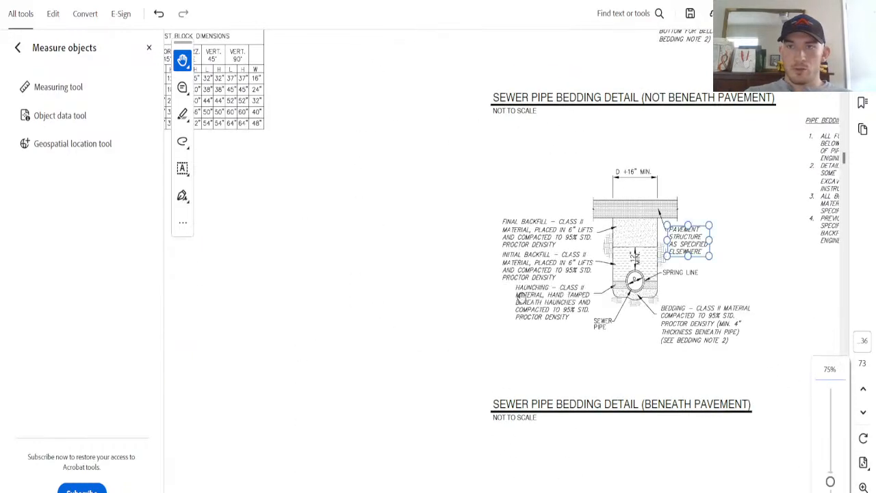
left_click_drag(455, 321, 318, 310)
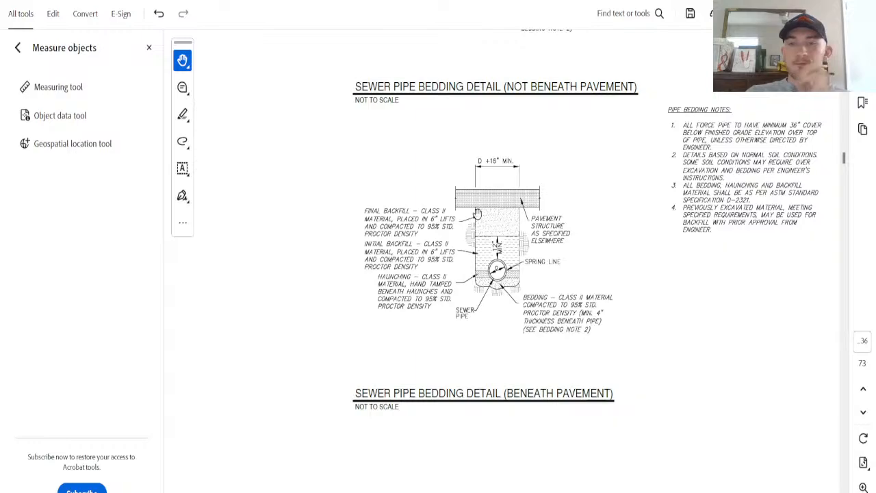
scroll(593, 255, "up", 3)
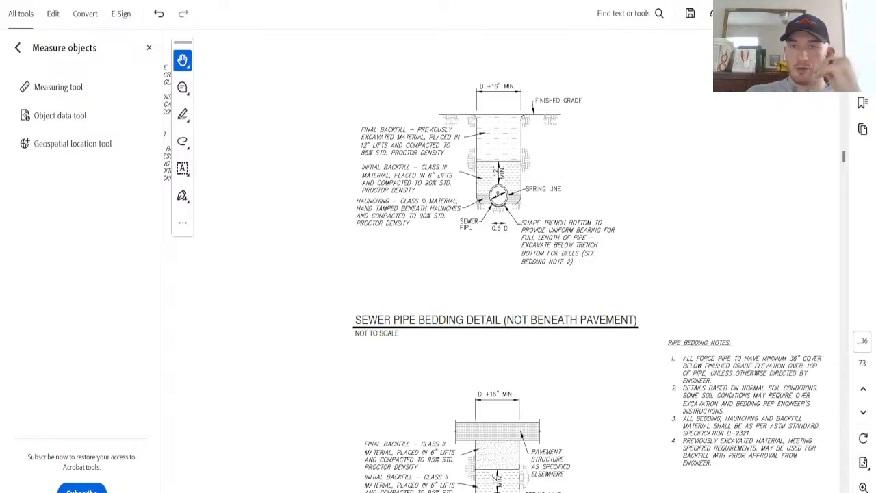
Step: Go back from the Sewer Details sheet to the Utility Plan sheet
left_click(862, 492)
left_click(862, 492)
left_click(862, 492)
left_click(862, 492)
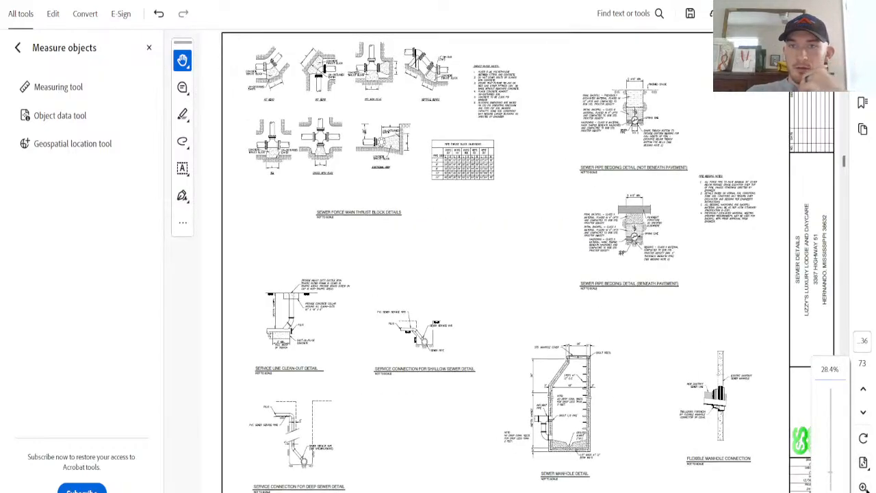
left_click(862, 399)
left_click(861, 399)
left_click(861, 399)
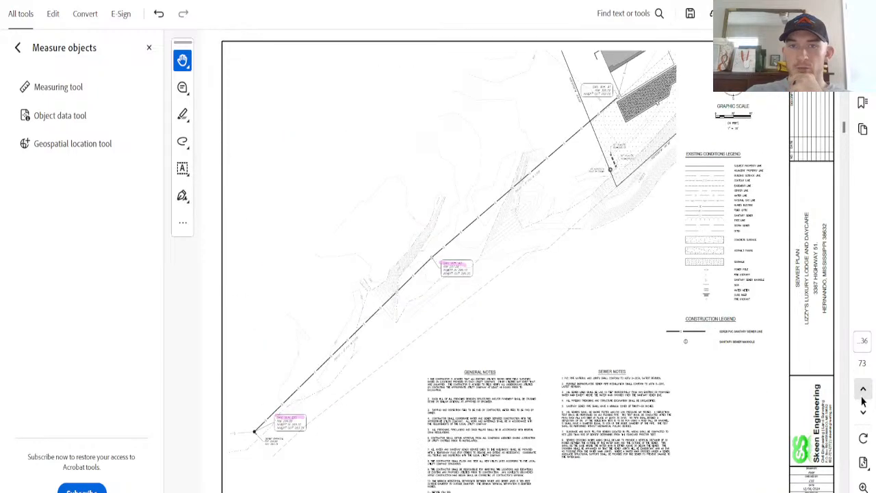
left_click(862, 400)
left_click(862, 401)
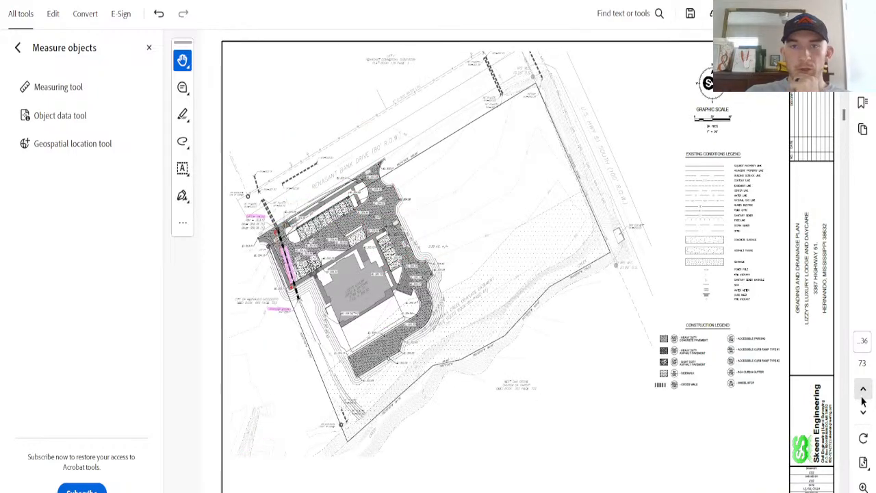
left_click(863, 413)
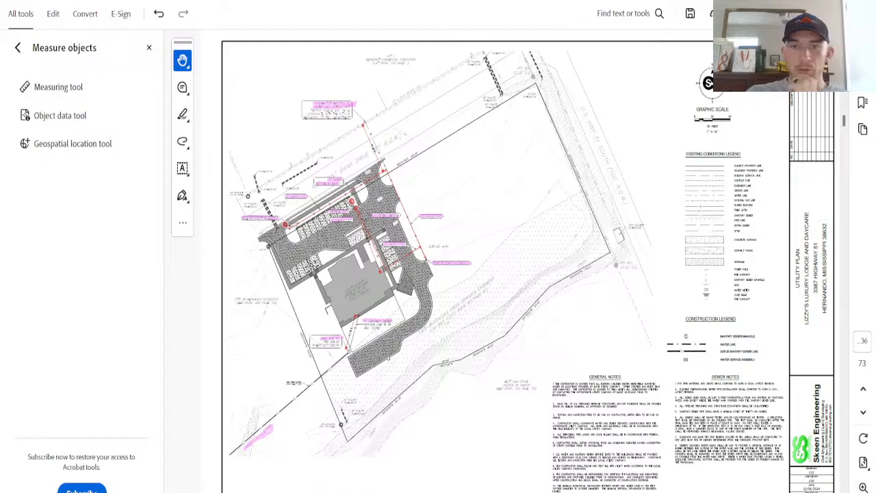
Step: Examine which water lines and sanitary sewer lines on the Utility Plan run beneath pavement
left_click(863, 486)
left_click(862, 487)
left_click(862, 486)
left_click_drag(621, 311, 616, 165)
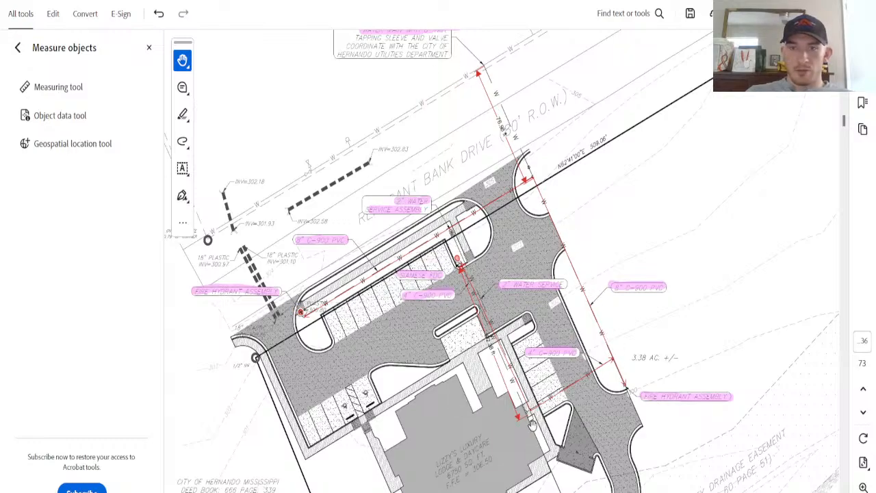
left_click_drag(238, 155, 236, 28)
left_click_drag(334, 390, 321, 276)
left_click_drag(261, 465, 342, 381)
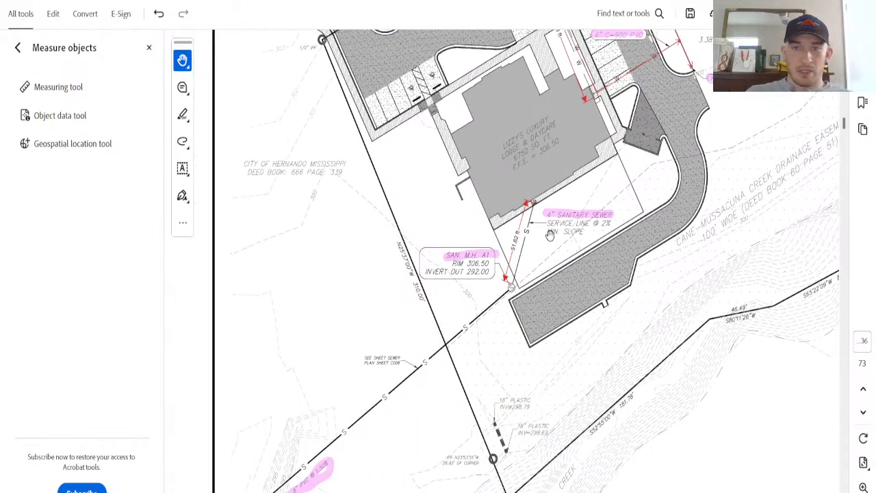
left_click_drag(789, 202, 721, 472)
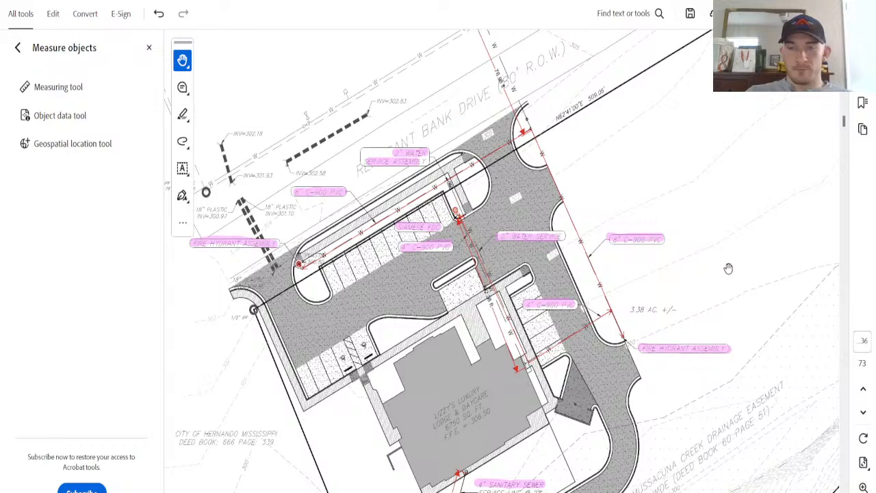
left_click_drag(736, 253, 650, 193)
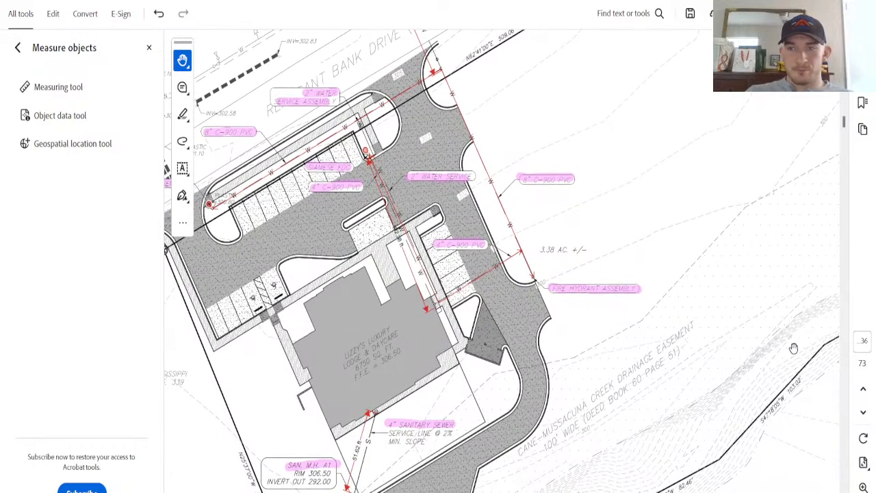
Step: Open the Water Details sheet and examine the water pipe bedding detail beneath pavement and its bedding notes
left_click(863, 413)
left_click(863, 413)
left_click(863, 413)
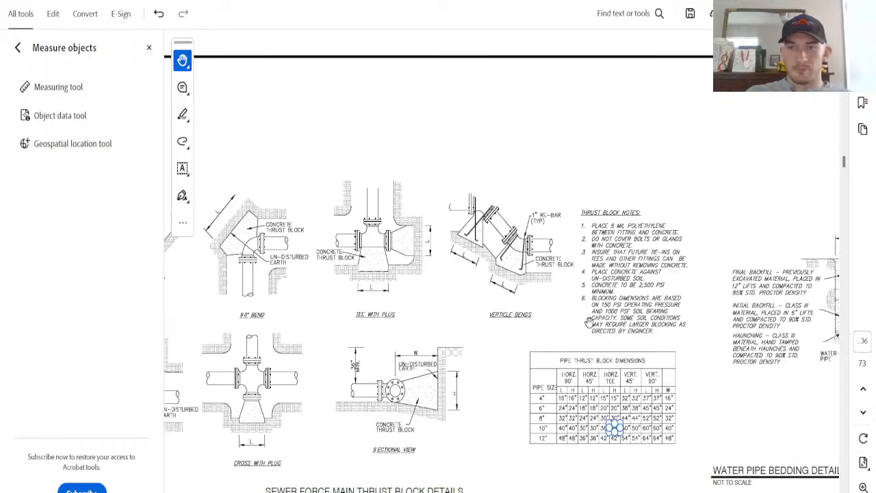
left_click_drag(560, 339, 405, 169)
left_click_drag(533, 315, 301, 212)
mouse_move(455, 315)
left_mouse_down()
mouse_move(322, 233)
mouse_move(289, 227)
left_mouse_up()
mouse_move(449, 282)
left_mouse_down()
mouse_move(438, 278)
mouse_move(385, 450)
left_mouse_up()
left_click_drag(409, 365, 404, 448)
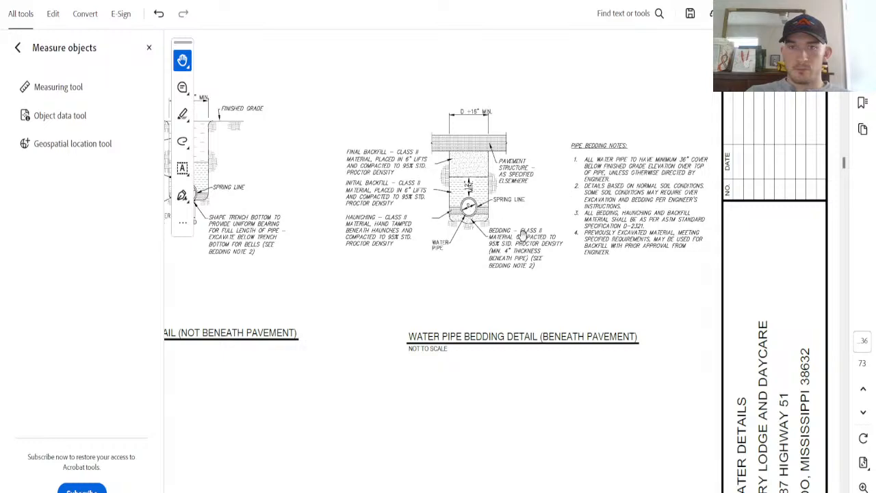
left_click(862, 485)
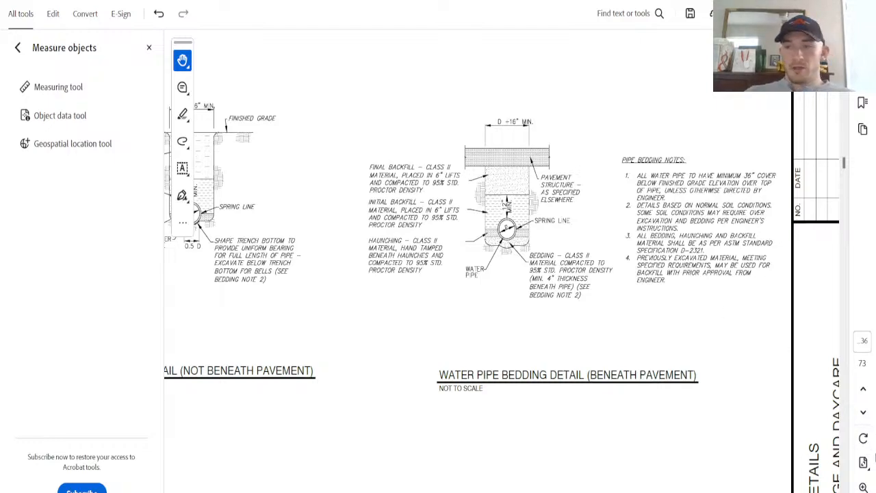
Step: Return to the Utility Plan and view the water line layout around the parking area and Renasant Bank Drive entrance
scroll(863, 438, "down", 3)
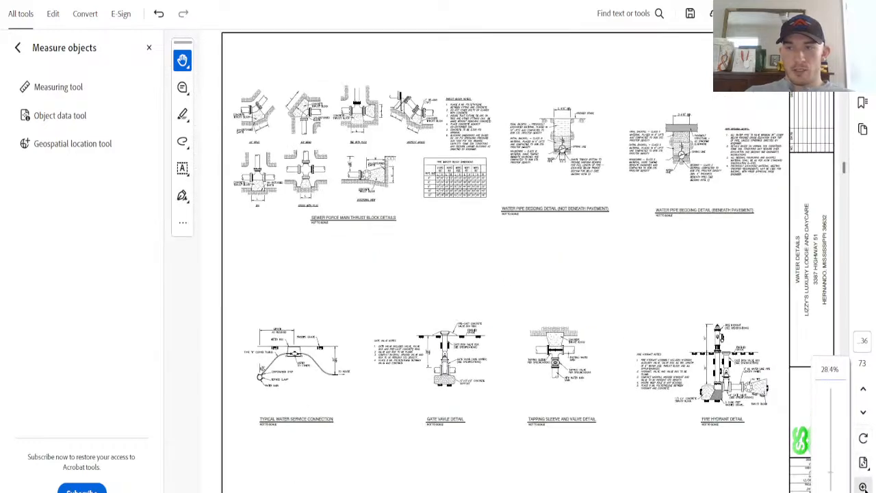
left_click(864, 392)
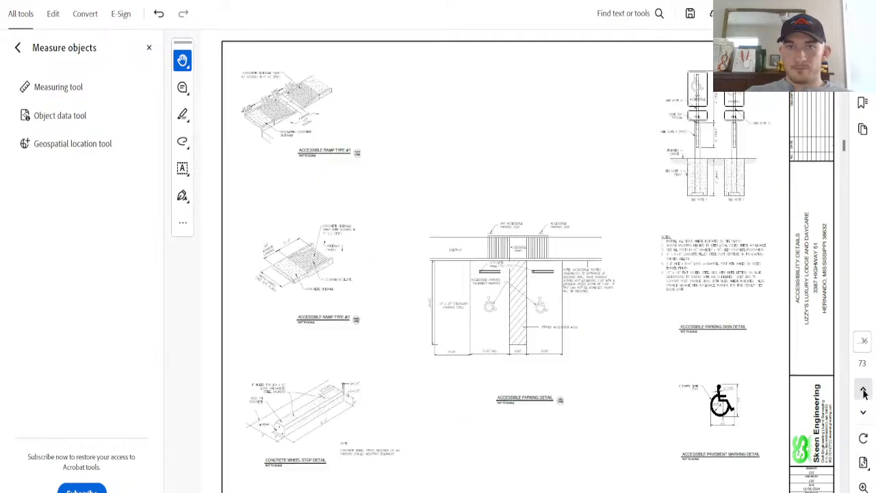
left_click(863, 392)
left_click(863, 392)
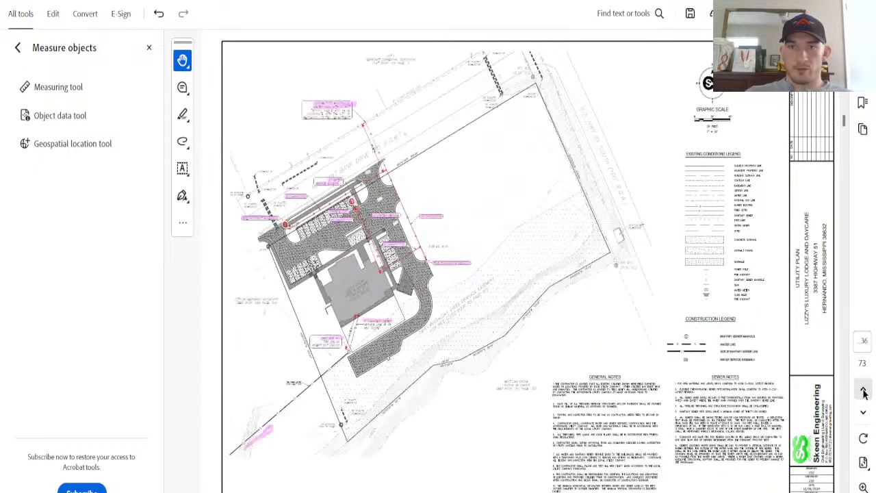
left_click(864, 487)
left_click(863, 486)
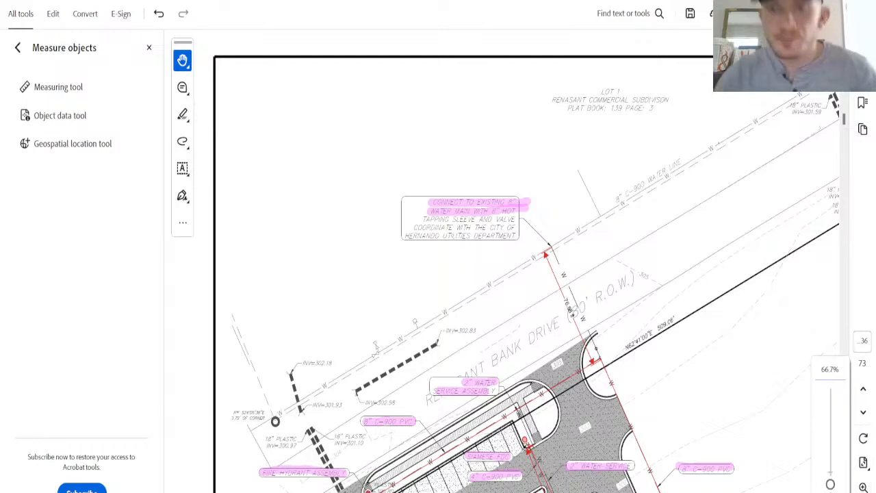
scroll(698, 225, "down", 5)
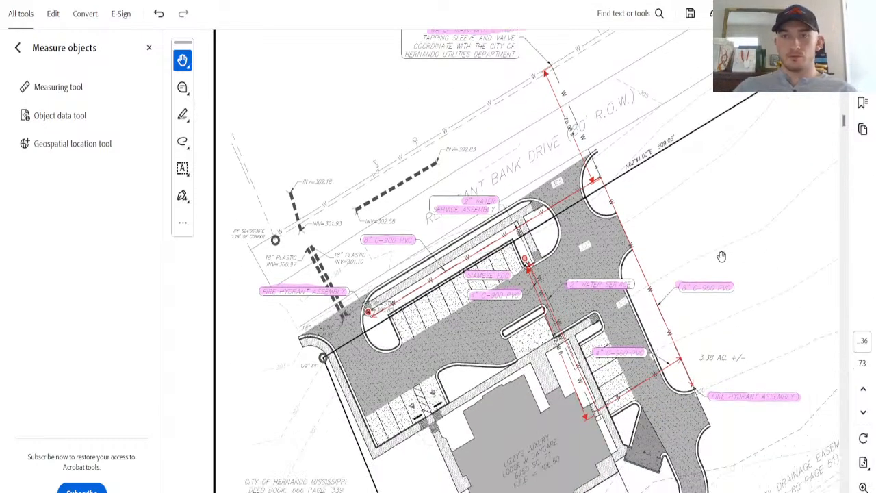
Step: Delete the existing measurements along the 2", 4" and 8" water lines around the parking area, keeping the Renasant Bank Drive crossing measurement
left_click(542, 301)
key("Delete")
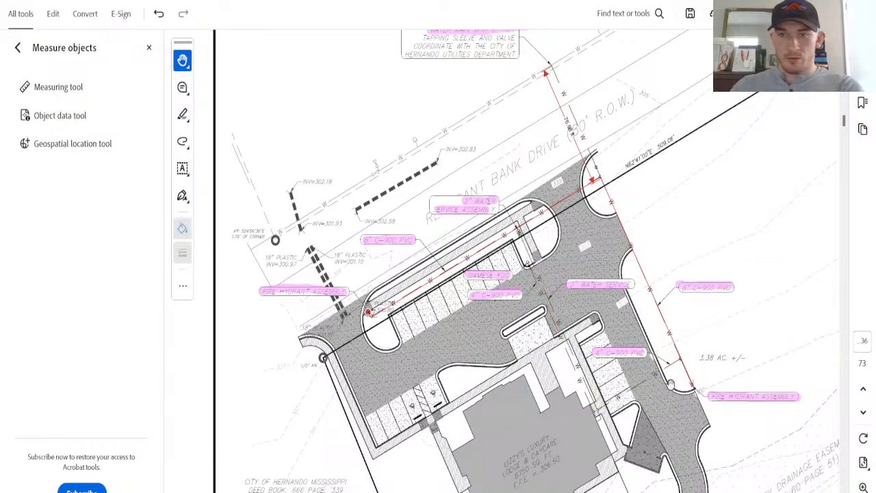
left_click(565, 203)
key("Delete")
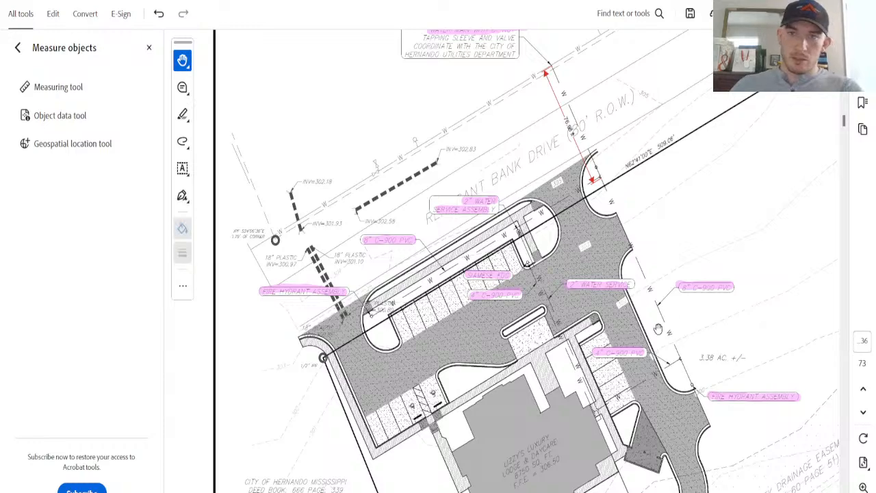
Step: With the Perimeter tool, measure the water line across the entrance pavement and the 4" C-900 PVC beneath the drive and parking beside the building
left_click(69, 91)
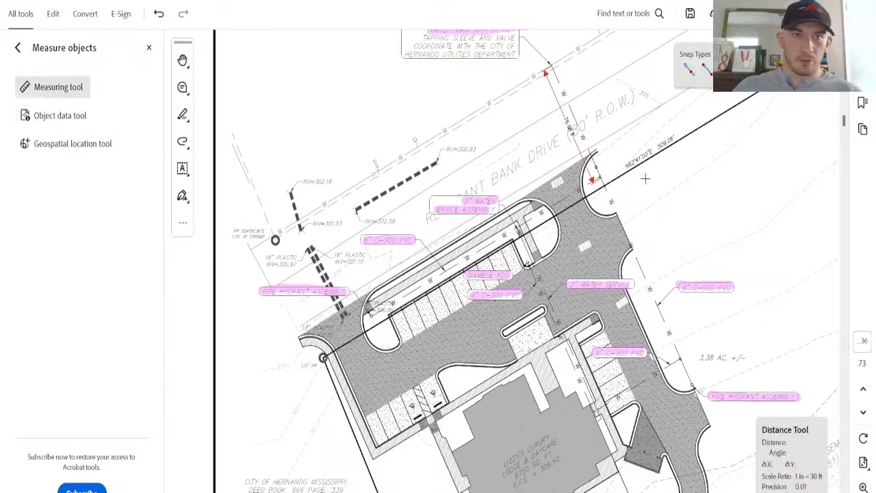
left_click(787, 70)
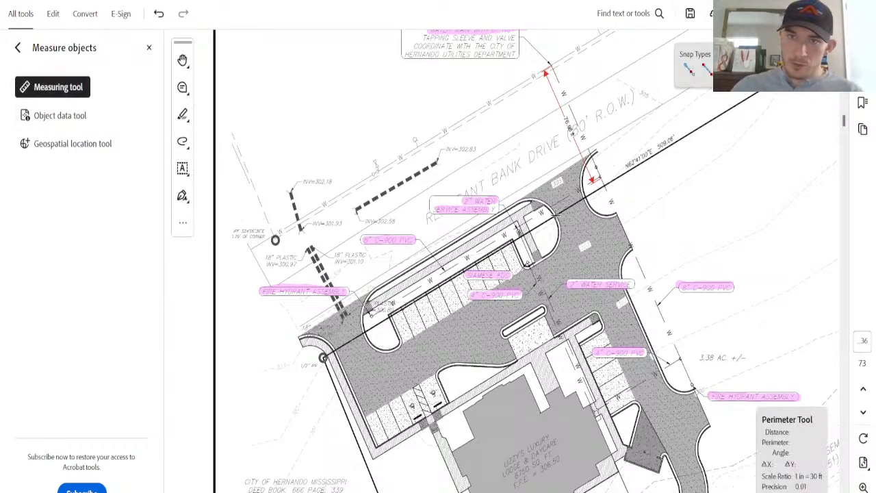
left_click(554, 217)
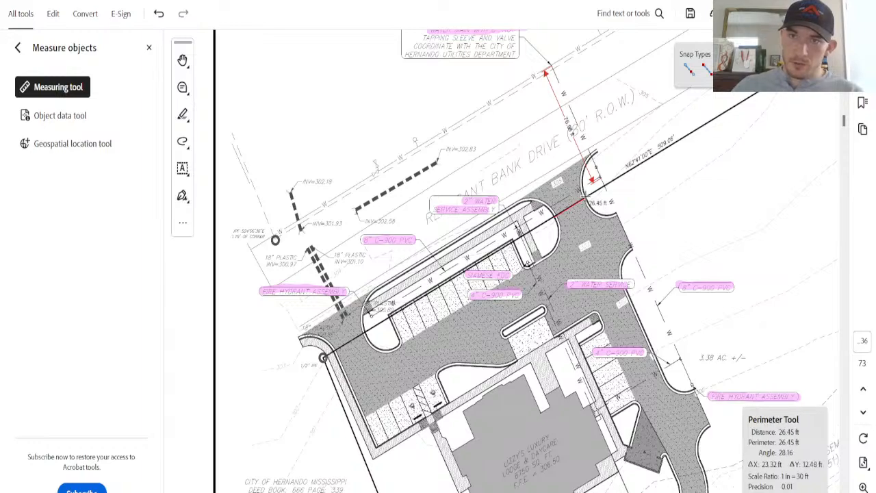
double_click(586, 202)
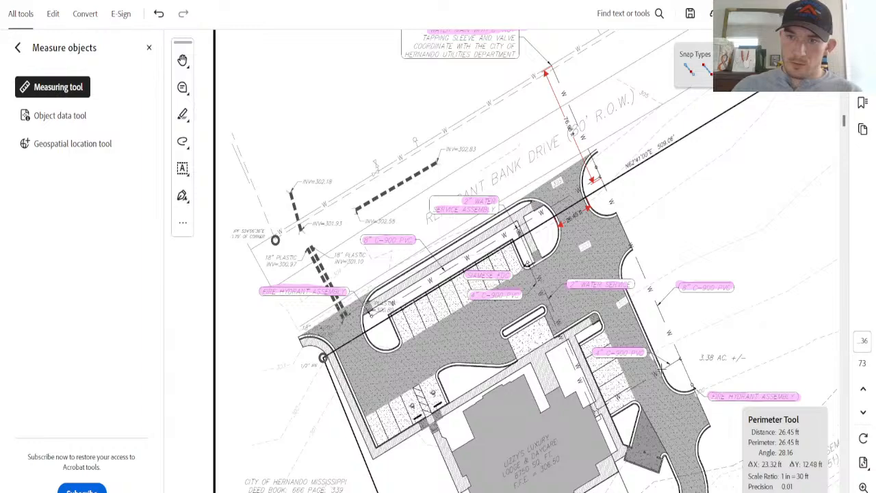
left_click(658, 370)
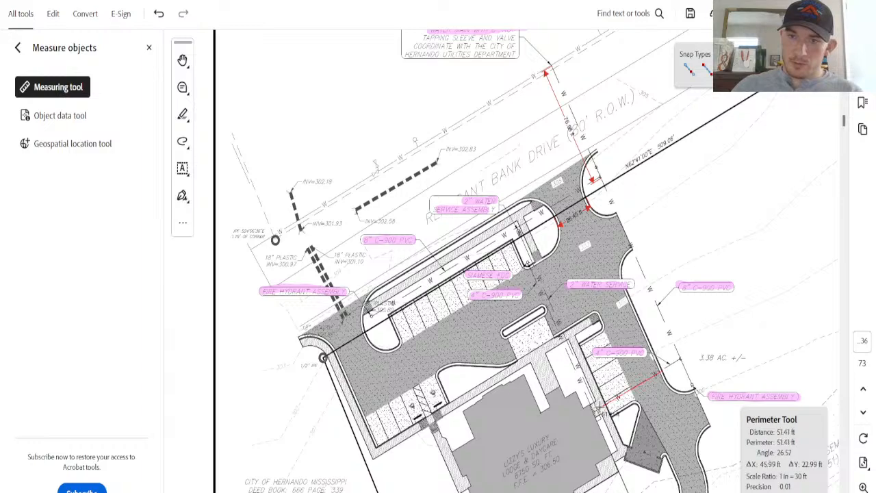
double_click(605, 405)
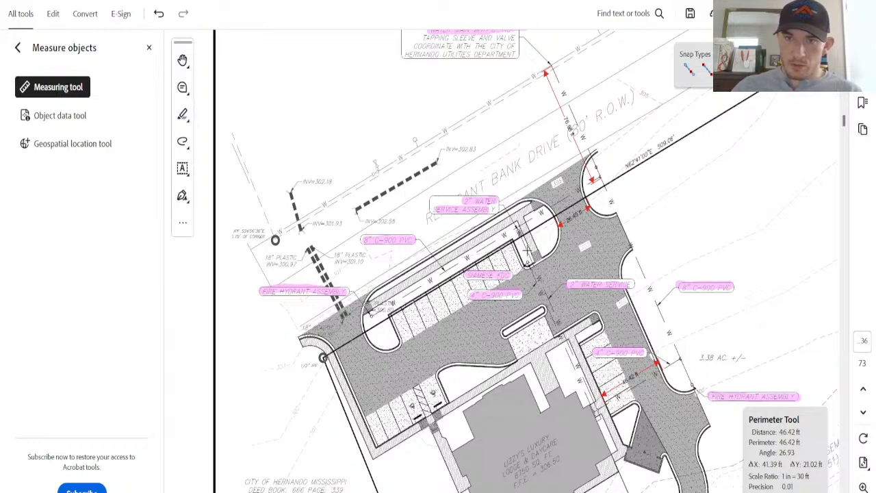
Step: Measure the parallel 2" water service and 4" C-900 PVC lines beneath the pavement, from the Siamese FDC island to the building-side curb
left_click(531, 263)
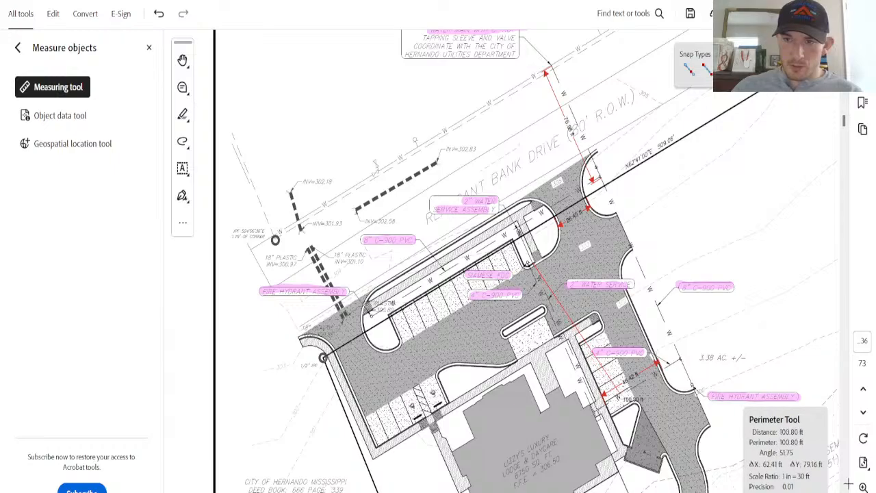
left_click(863, 486)
left_click(863, 487)
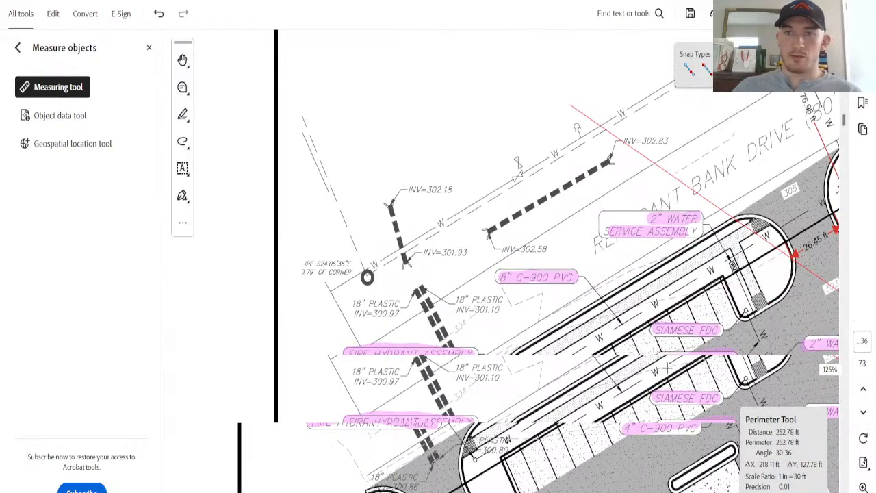
left_click(863, 487)
scroll(582, 273, "down", 3)
scroll(525, 477, "right", 10)
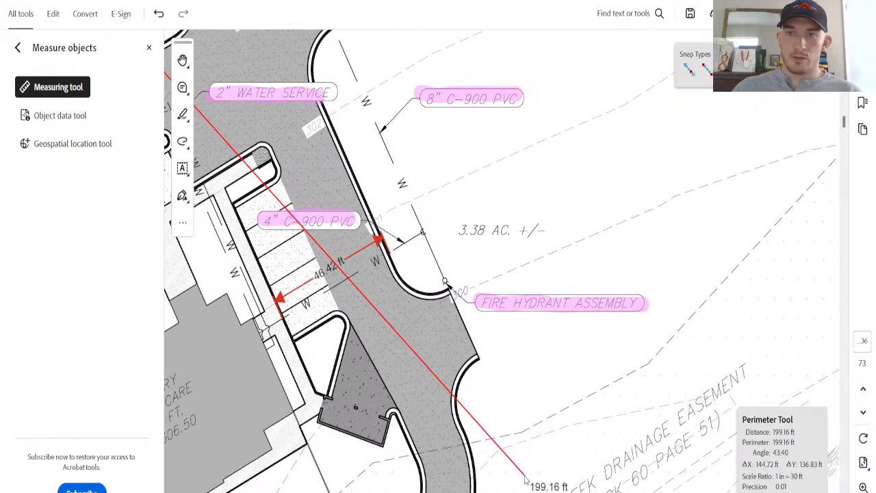
scroll(526, 477, "left", 2)
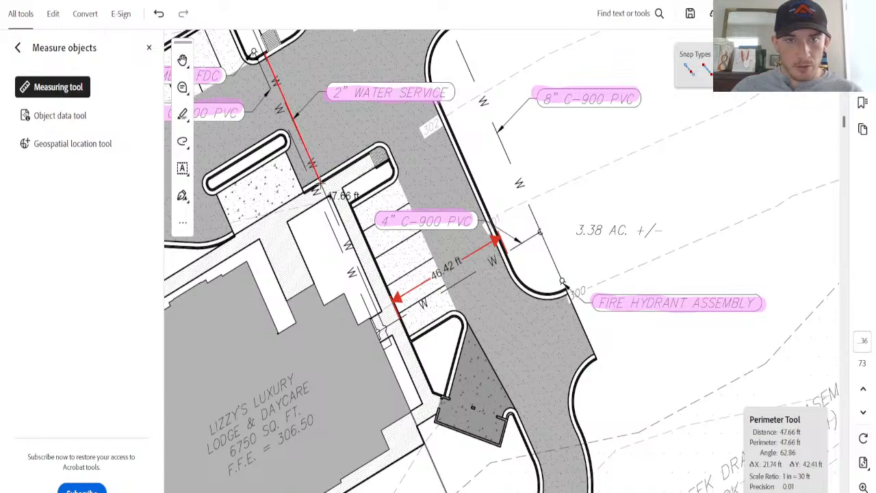
left_click(321, 184)
left_click(243, 39)
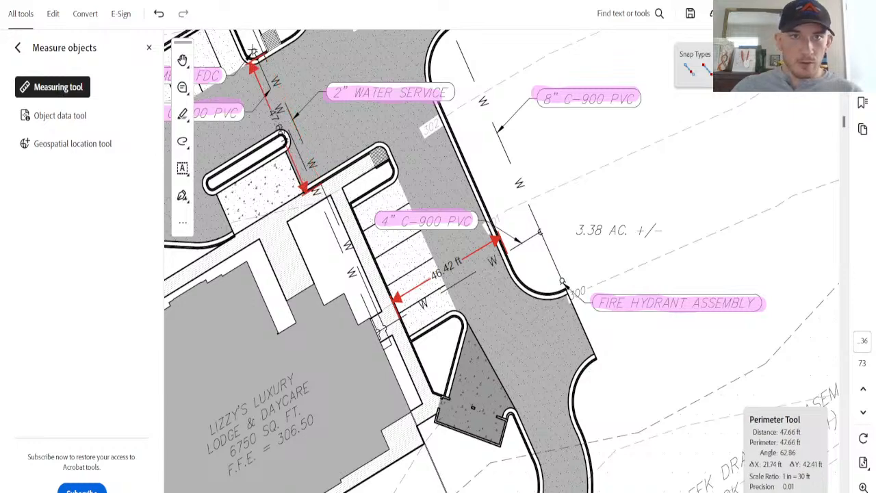
left_click(251, 48)
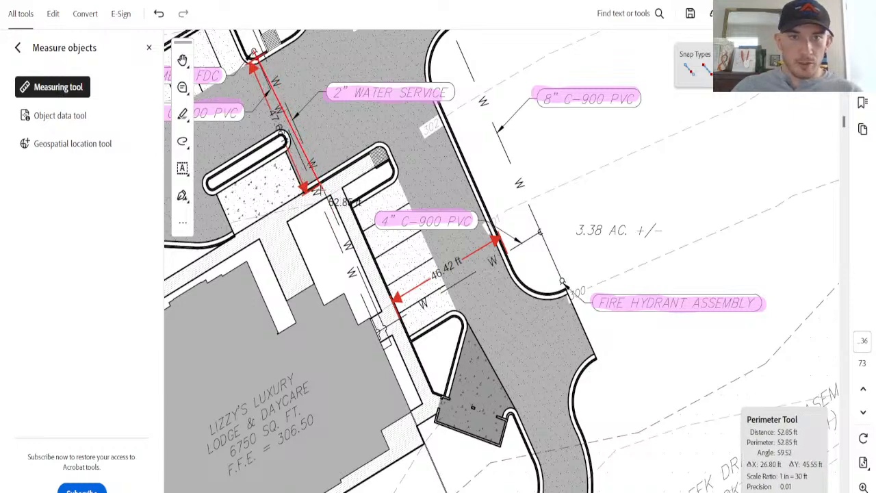
double_click(313, 189)
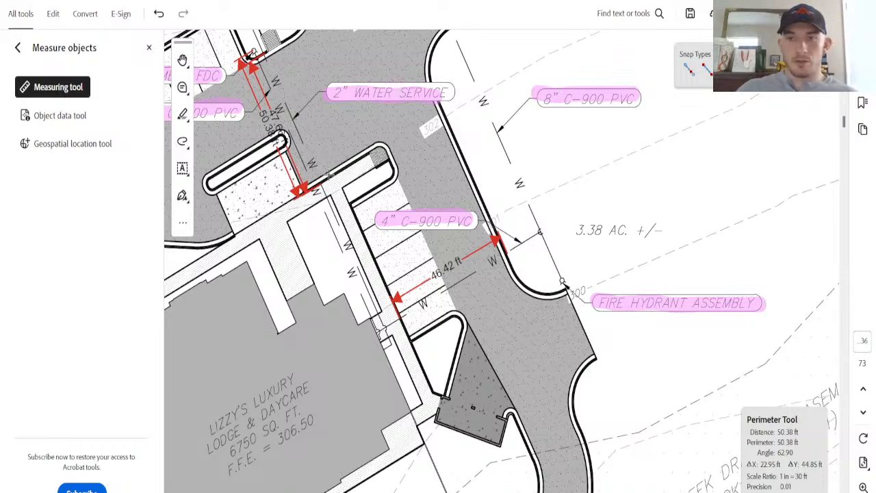
Step: Examine the rest of the Utility Plan for further water and sanitary sewer lines beneath pavement
scroll(445, 318, "up", 3)
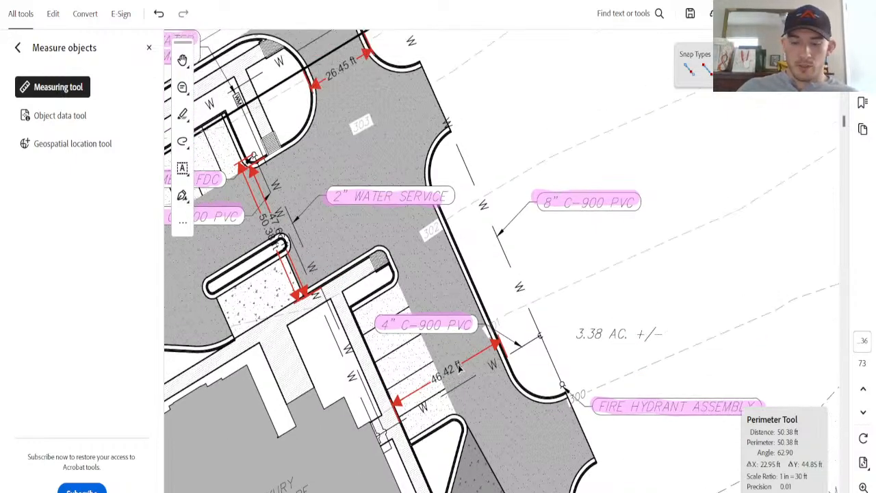
scroll(457, 370, "up", 2)
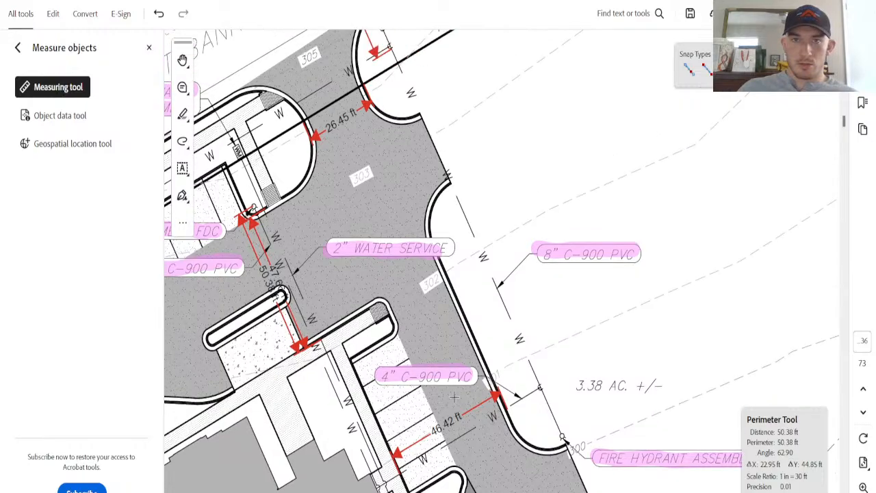
scroll(501, 261, "left", 10)
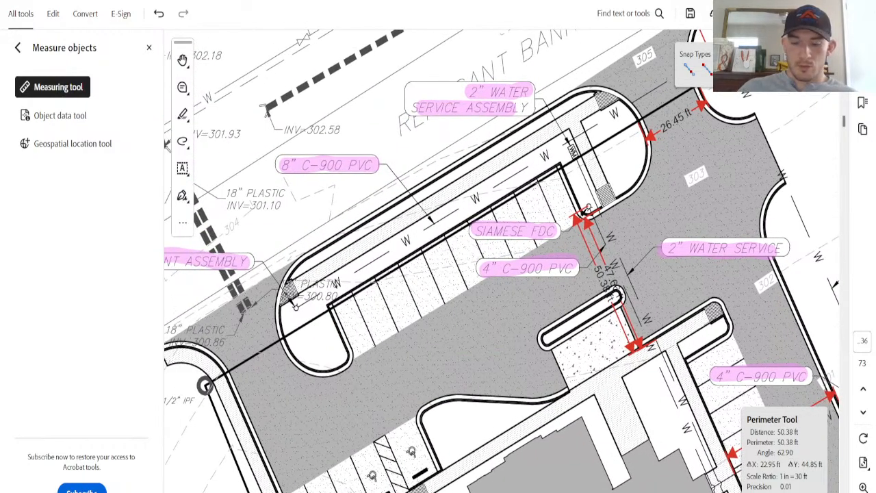
scroll(601, 366, "down", 10)
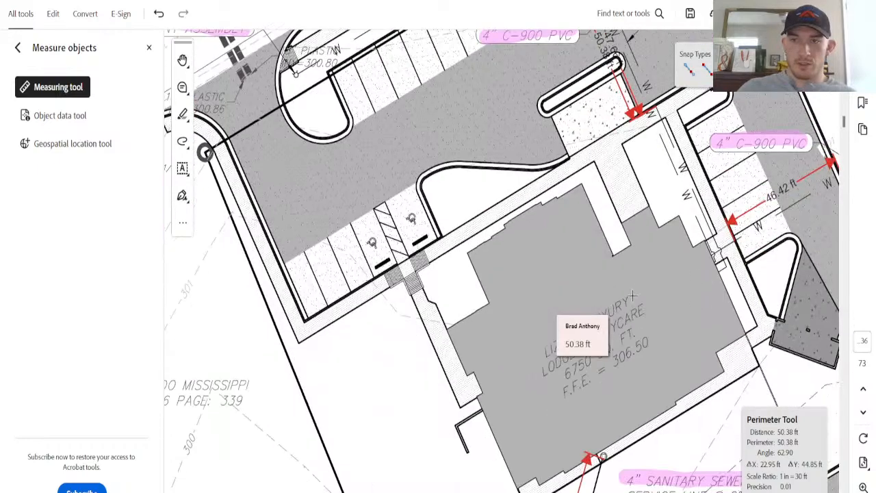
scroll(502, 261, "right", 10)
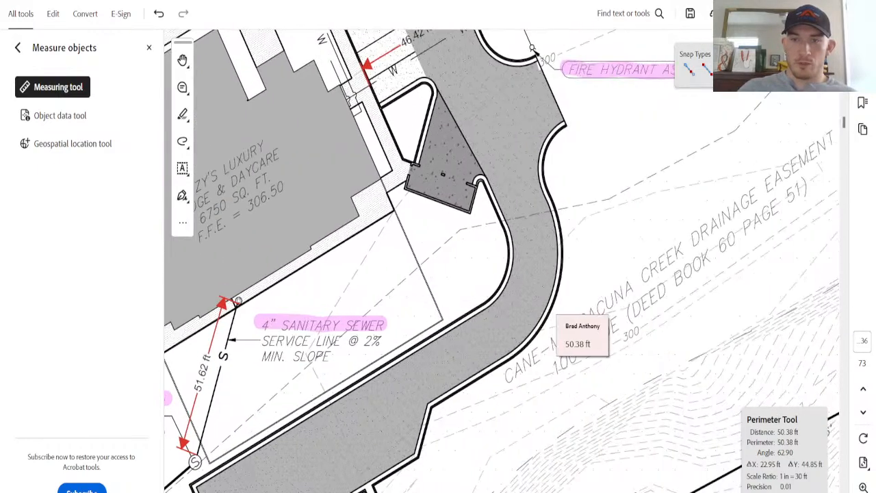
key("ctrl+minus")
key("ctrl+minus")
key("ctrl+minus")
key("ctrl+minus")
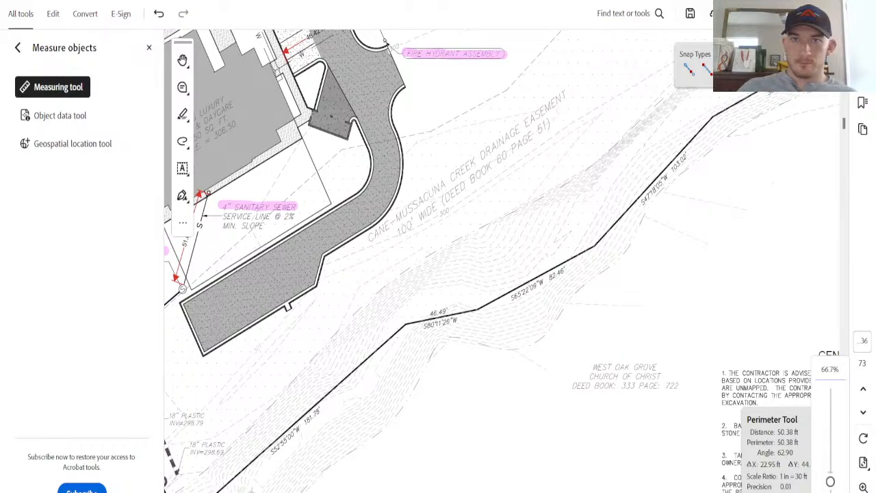
key("ctrl+0")
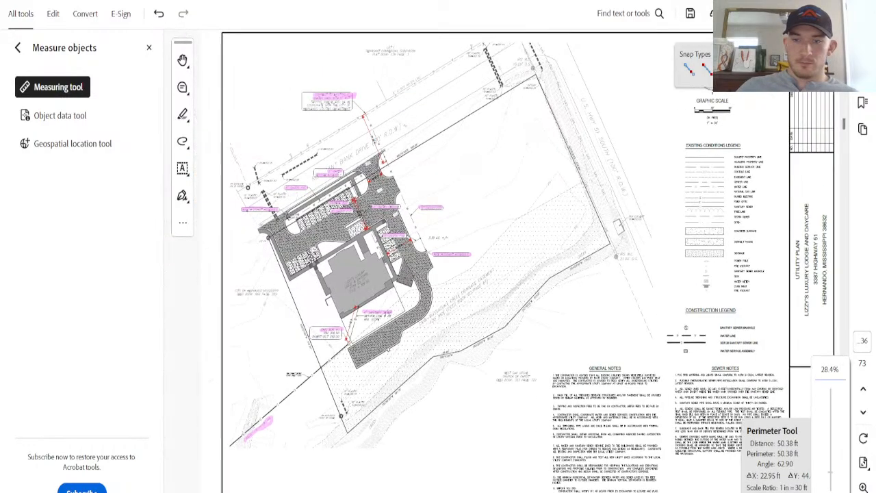
Step: Switch to the Excel Pipe Chart and set the pipe length to 172 LF and the trench width to 3 feet
left_click(510, 490)
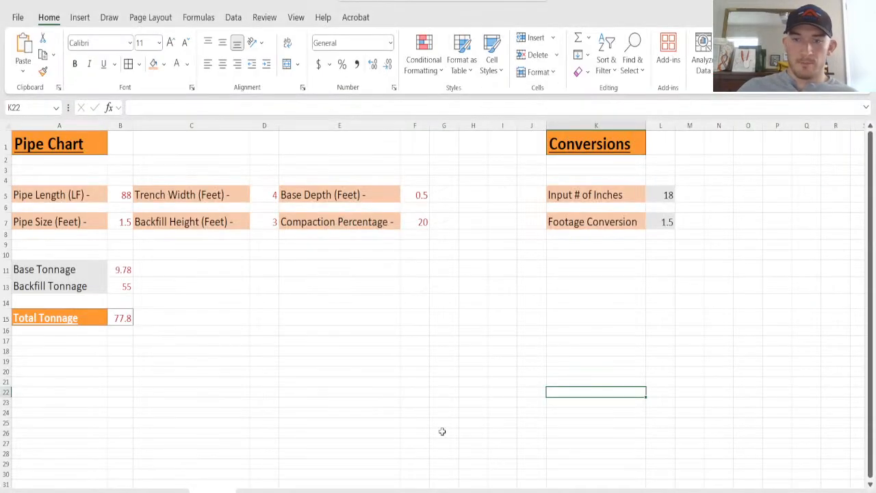
left_click(123, 196)
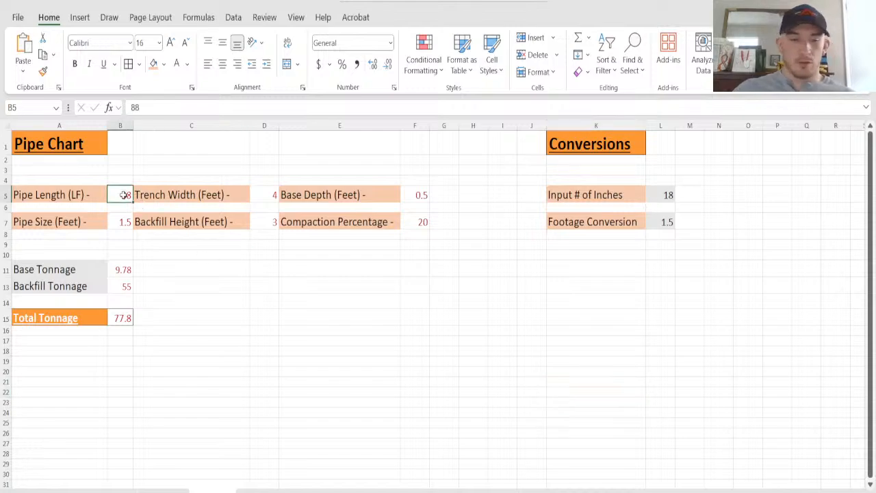
type("172")
key("Tab")
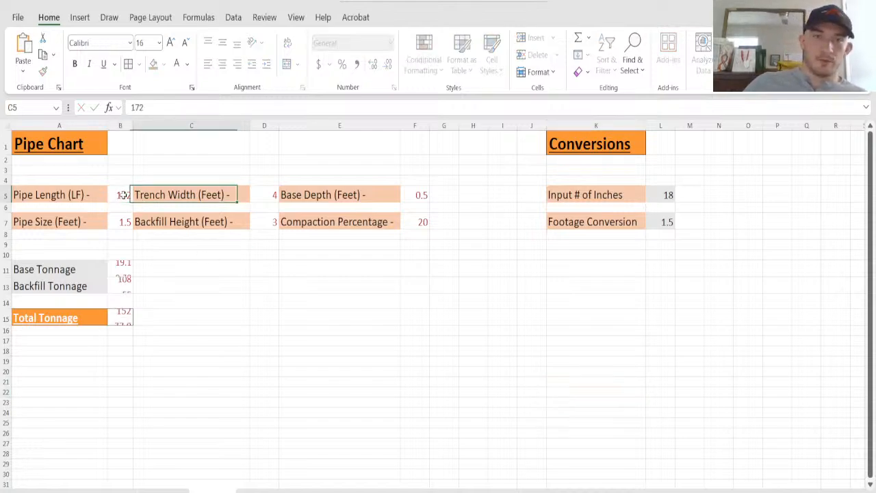
key("Tab")
type("3")
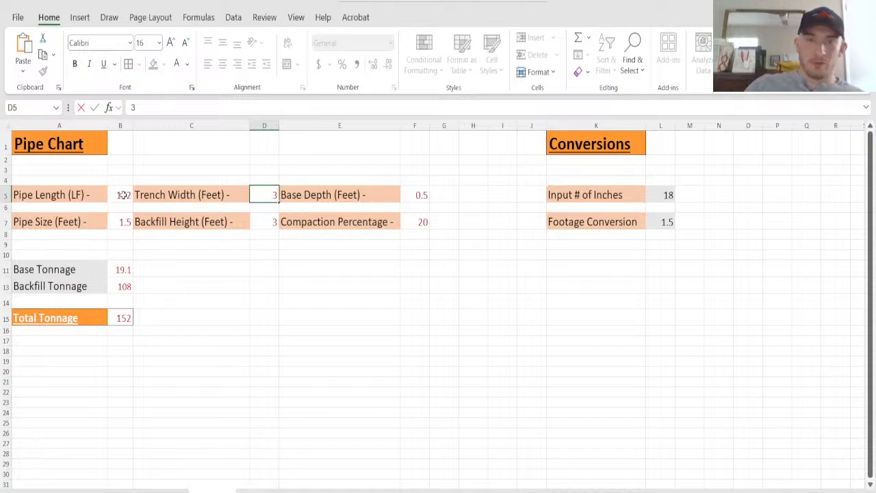
key("Tab")
key("Tab")
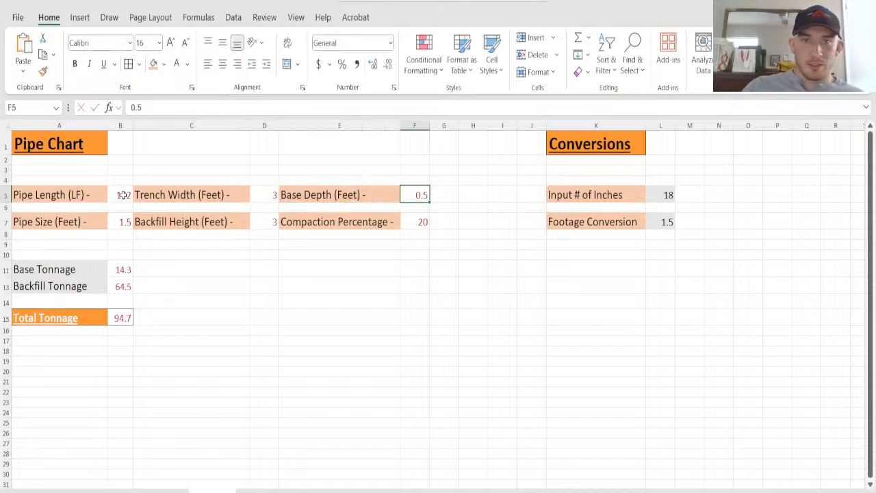
Step: Set the pipe size to .667 feet in the Pipe Chart
key("Down")
key("Left")
key("Down")
key("Left")
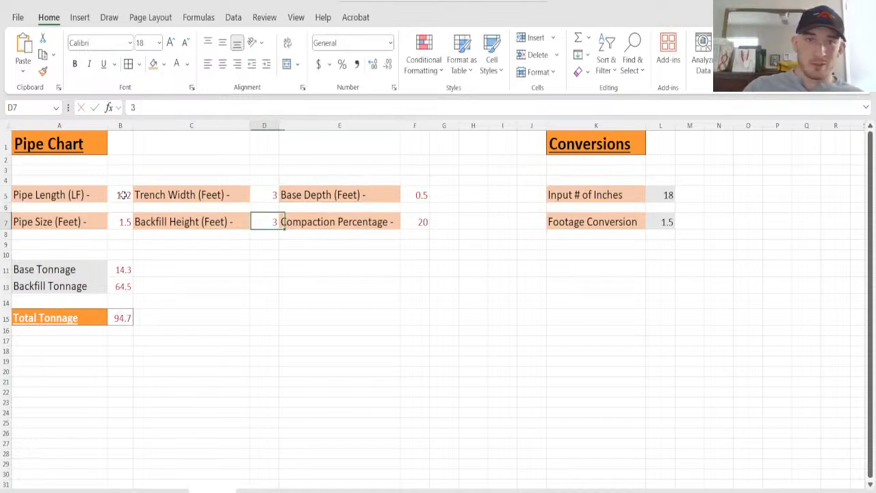
key("Left")
key("Left")
key("Left")
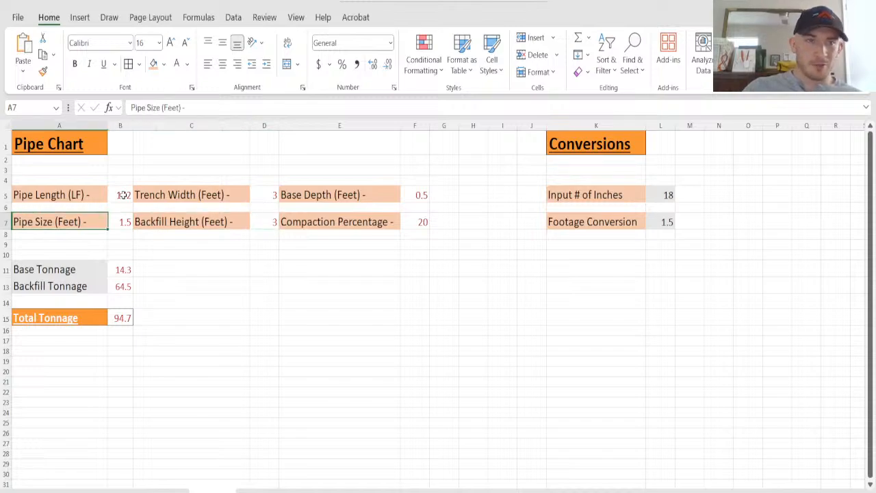
key("Right")
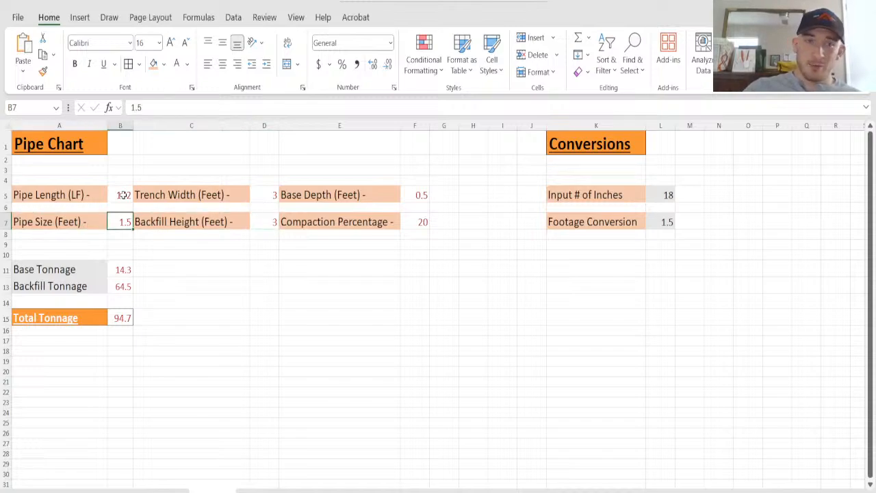
type(".667")
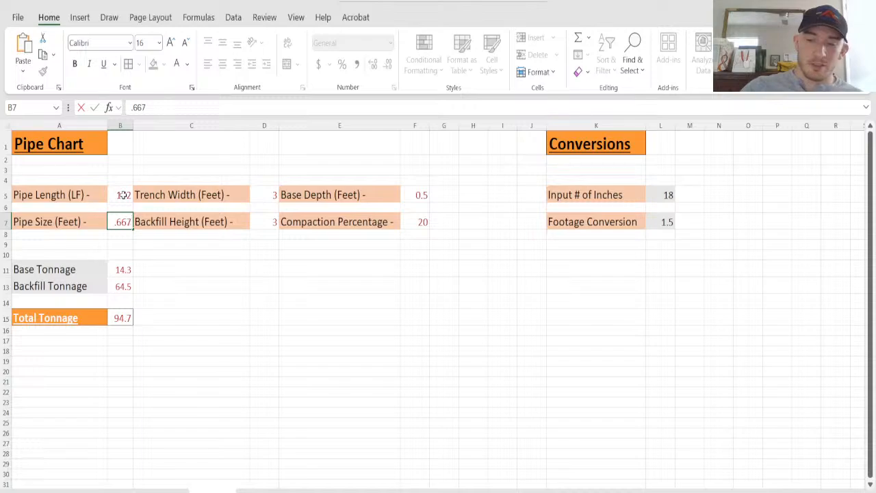
key("Return")
Step: Review the base depth, backfill height and compaction percentage inputs, and inspect the Total Tonnage formula
key("Right")
key("Up")
key("Right")
key("Up")
key("Right")
key("Up")
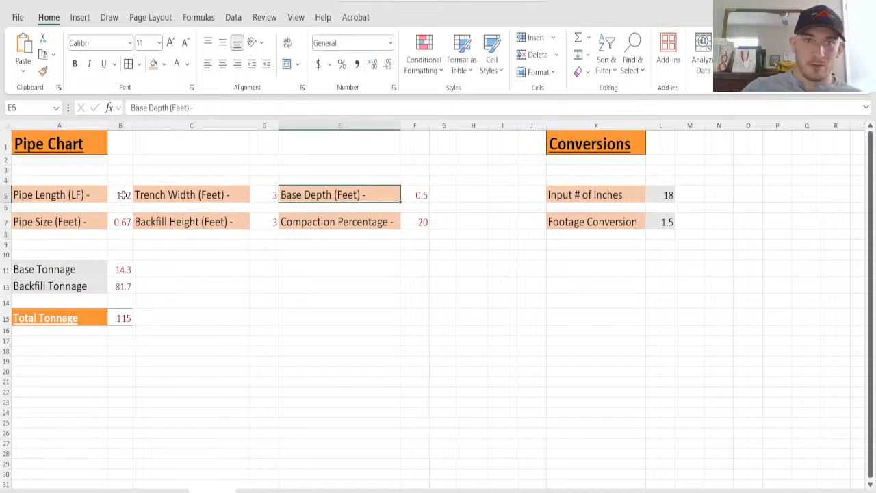
key("Down")
key("Left")
key("Down")
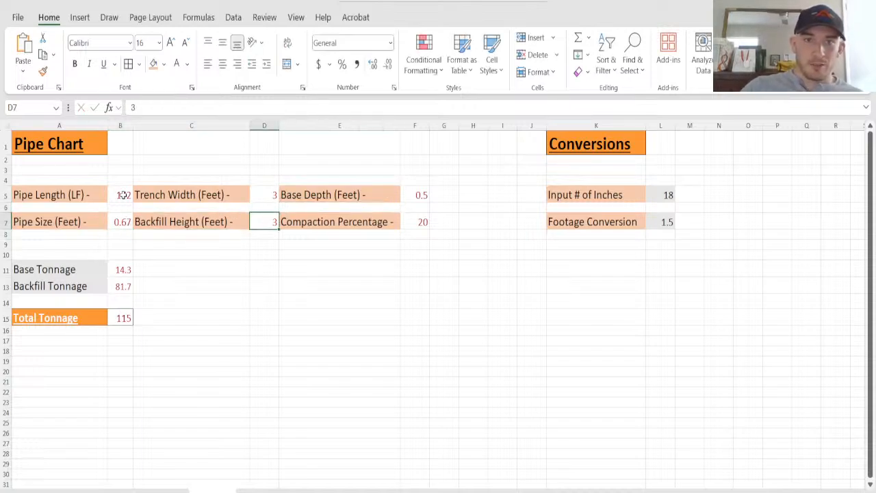
key("Right")
key("Right")
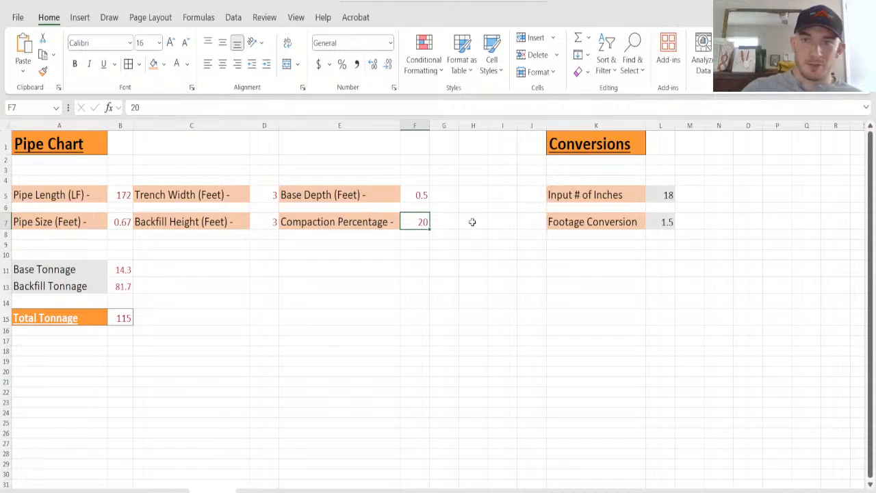
left_click(127, 318)
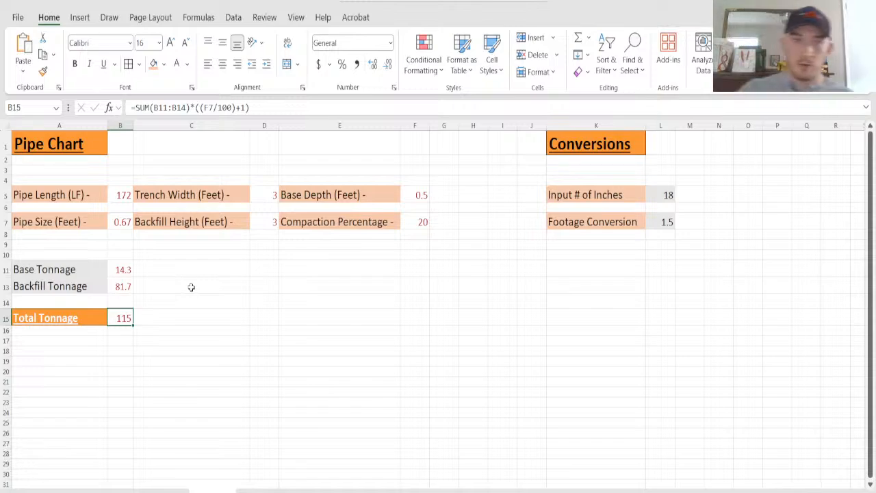
Step: Set the pipe length to 523 LF and the backfill height to 1 foot in the Pipe Chart
left_click(119, 196)
type("523")
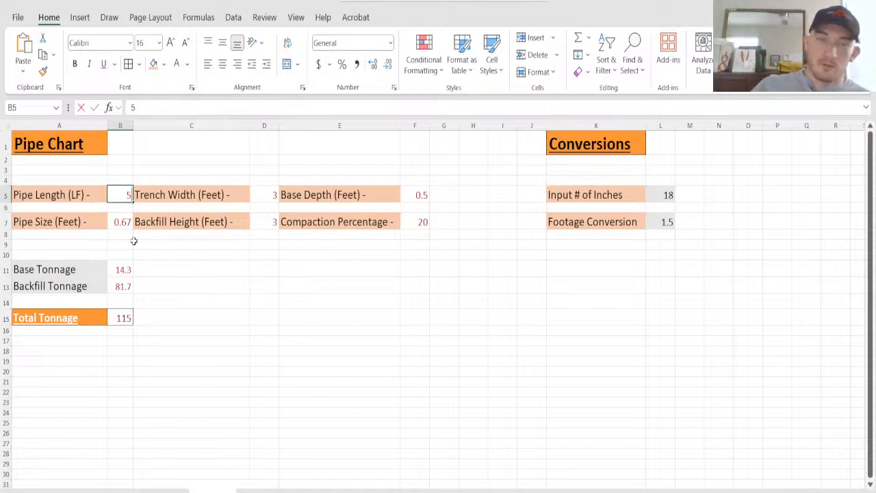
key("Tab")
key("Tab")
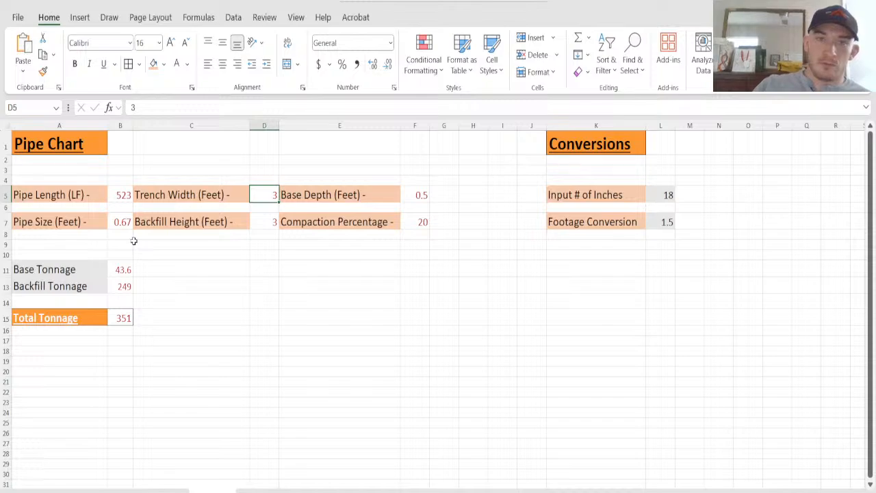
key("Down")
key("Down")
type("1")
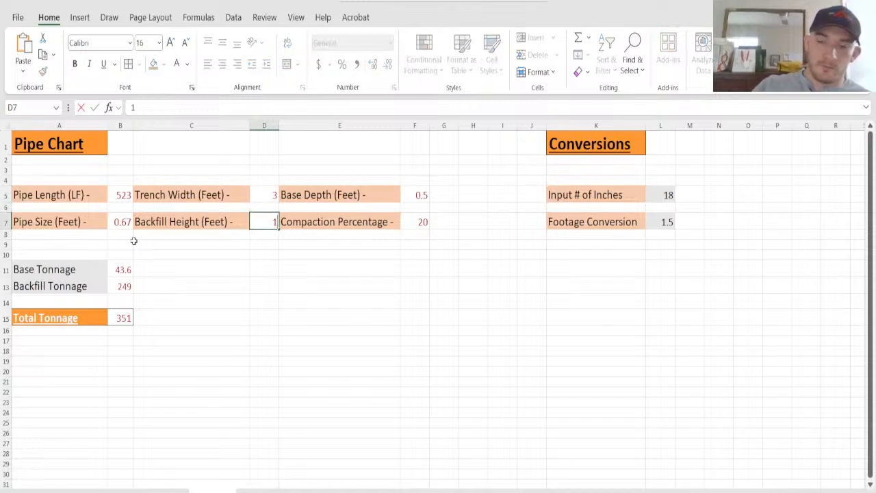
key("Left")
key("Left")
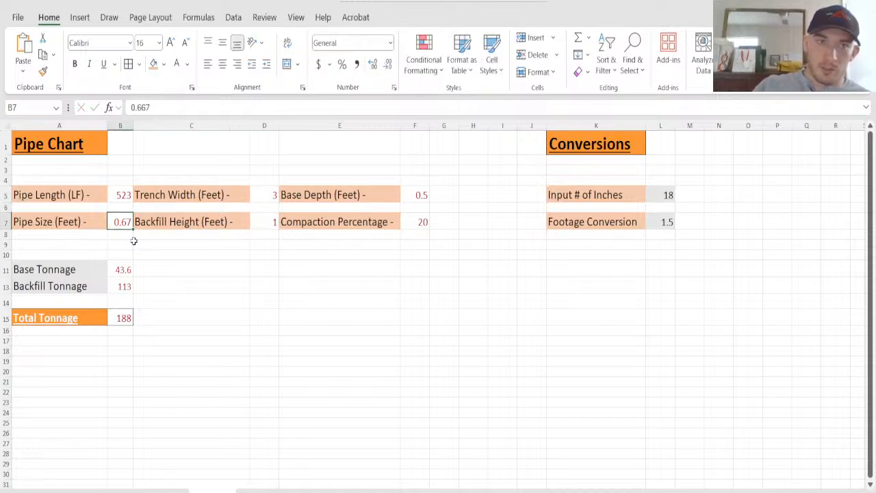
Step: Review the base depth and compaction percentage inputs and the base, backfill and total tonnage for the 523 LF pipe run
key("Right")
key("Right")
key("Right")
key("Right")
key("Up")
key("Down")
key("Down")
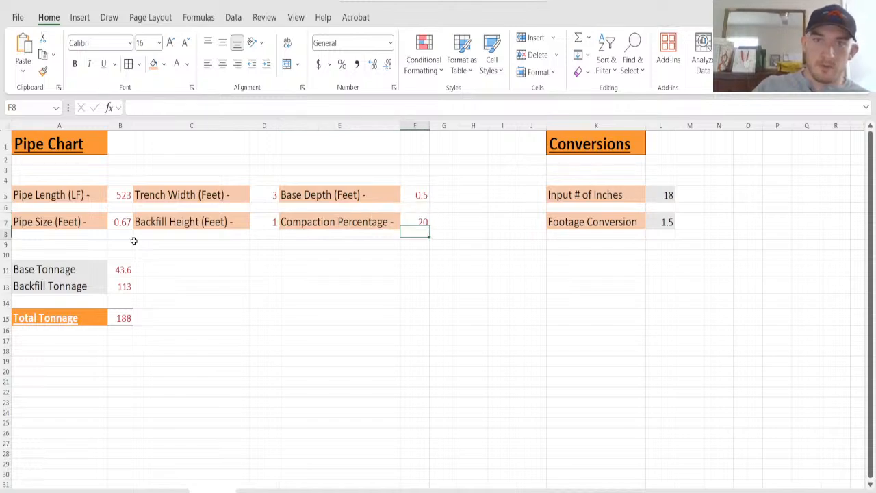
key("Left")
key("Left")
key("Down")
key("Left")
key("Left")
key("Down")
key("Down")
key("Right")
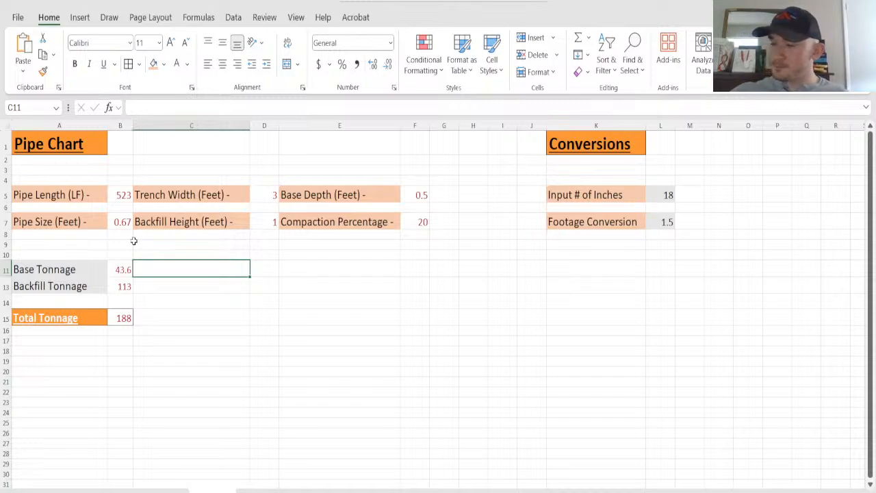
Step: Set the pipe length to 176 LF in the Pipe Chart
left_click(121, 191)
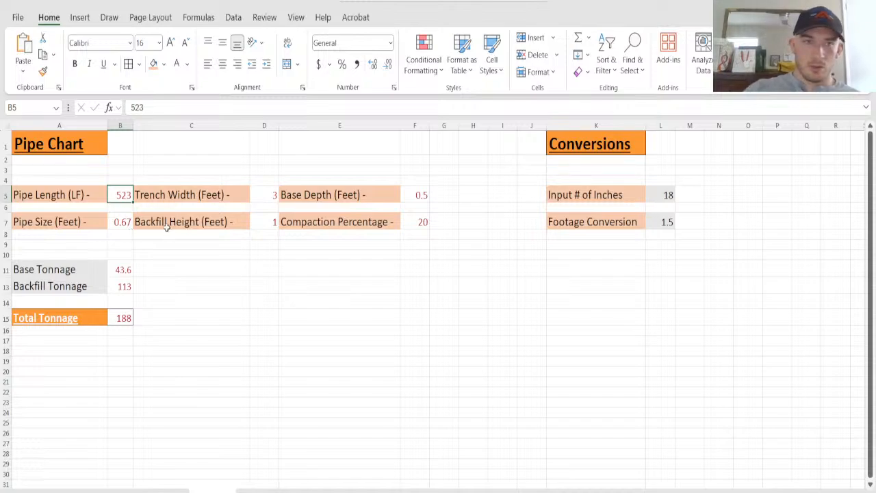
type("176")
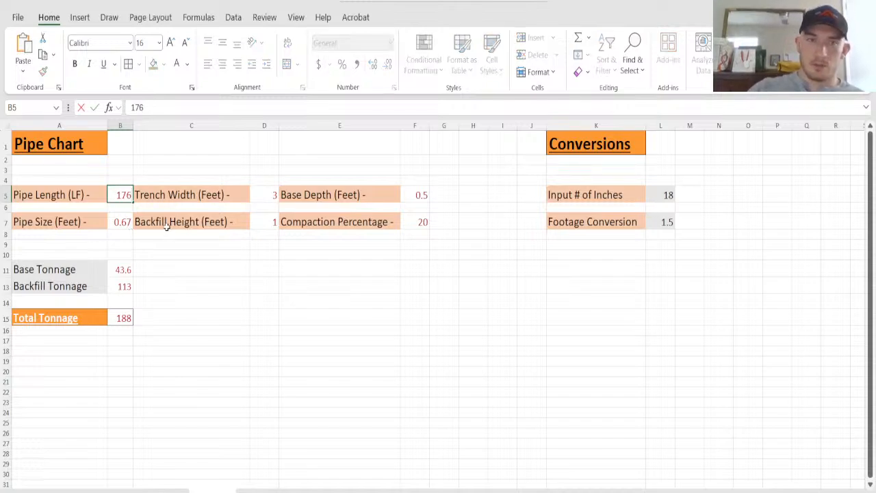
key("Tab")
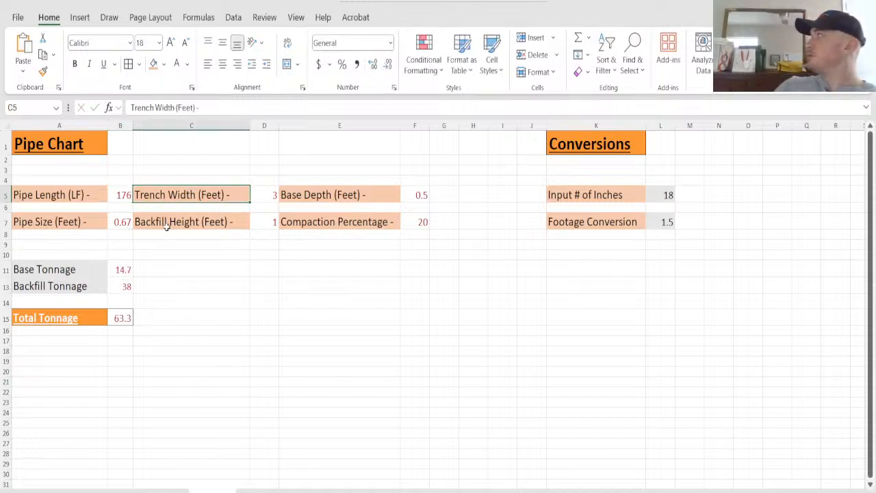
key("Tab")
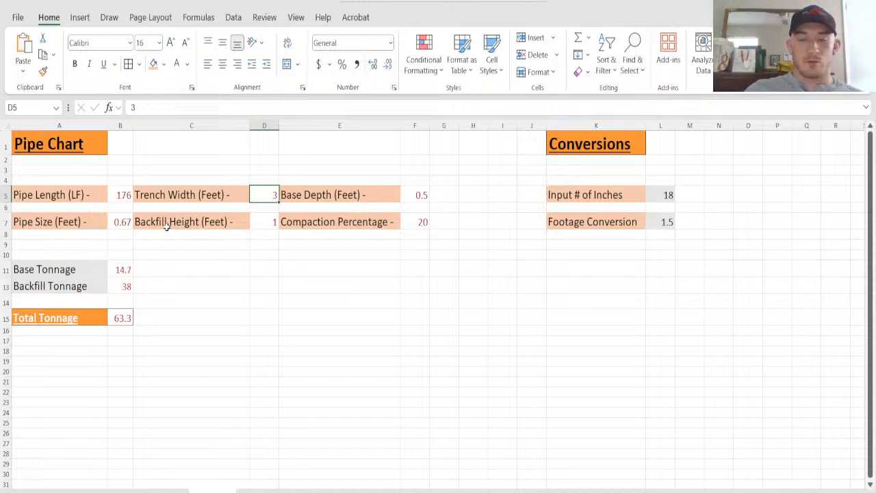
Step: Check the base depth and compaction percentage inputs, and set the backfill height to 3 feet
key("Right")
key("Right")
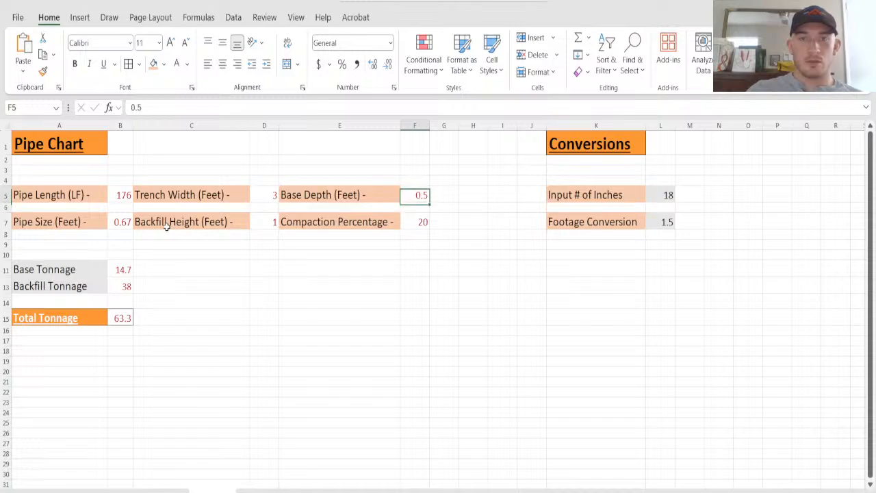
key("Down")
key("Down")
key("Up")
key("Up")
key("Down")
key("Down")
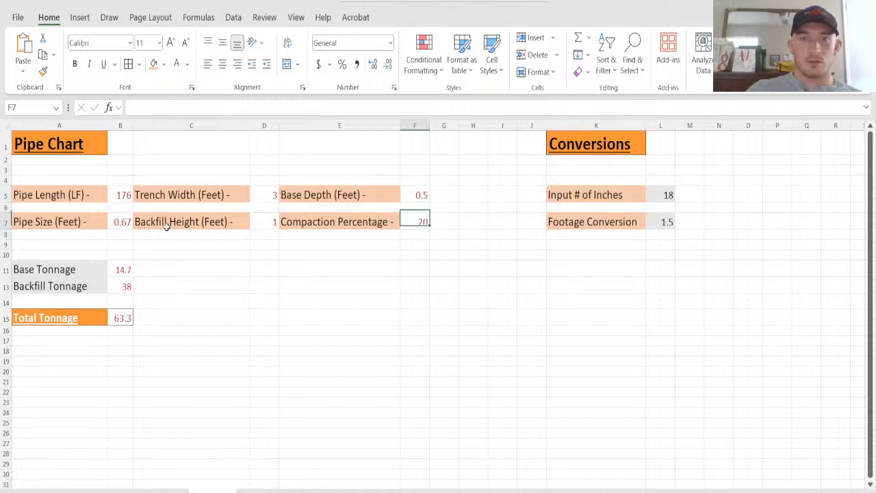
key("Up")
key("Up")
key("Down")
key("Down")
key("Left")
key("Left")
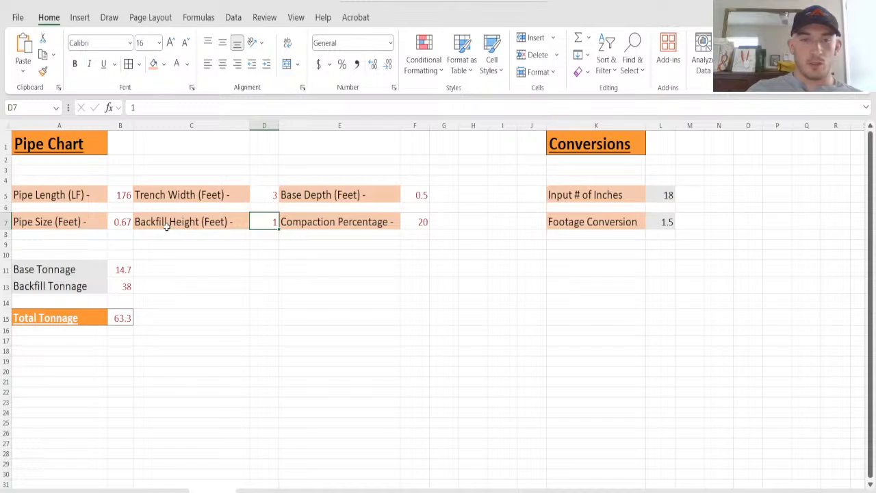
type("3")
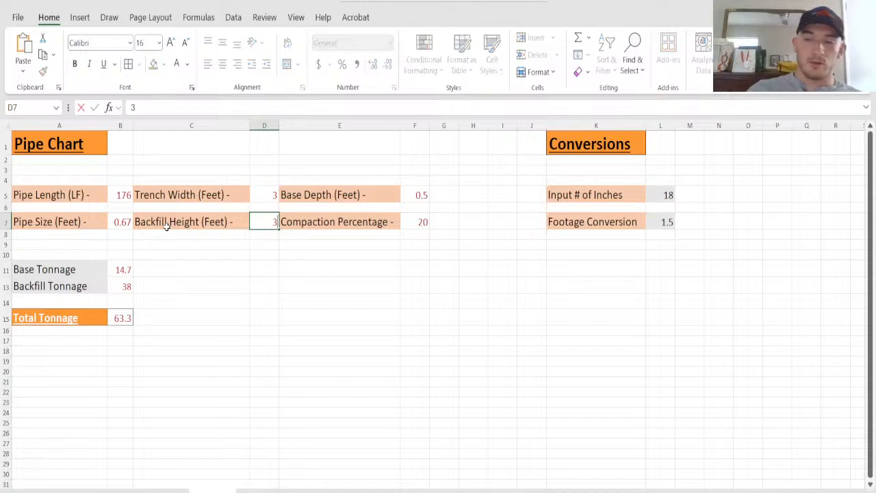
Step: Set the trench width to 4 feet in the Pipe Chart
key("Up")
key("Up")
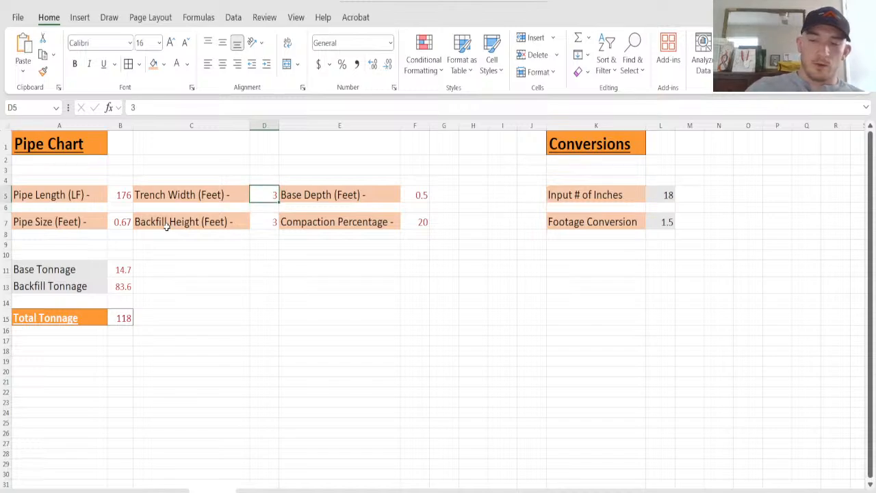
type("4")
key("Down")
key("Down")
Step: Set the pipe size to 3 feet and select the Total Tonnage result
key("Left")
key("Left")
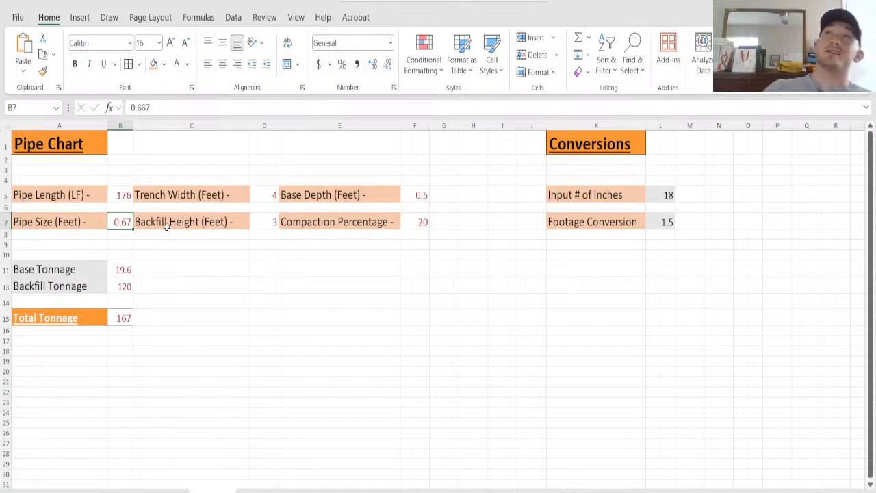
type("3")
key("Return")
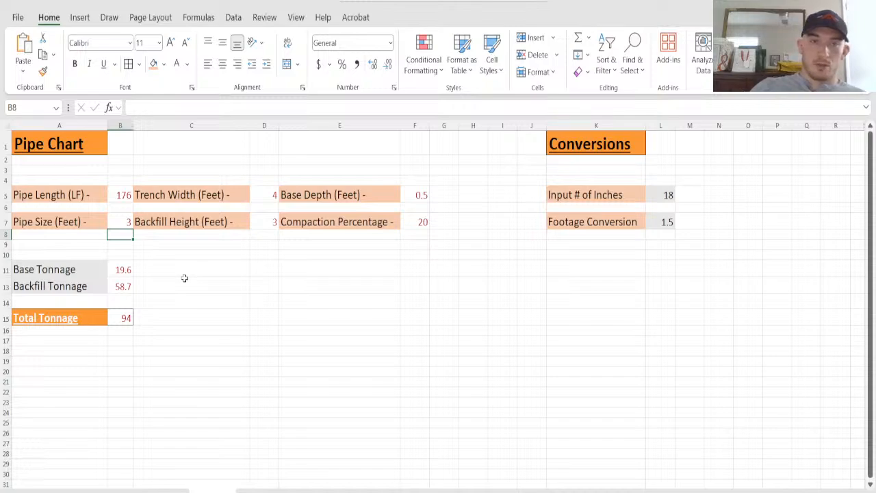
left_click(126, 318)
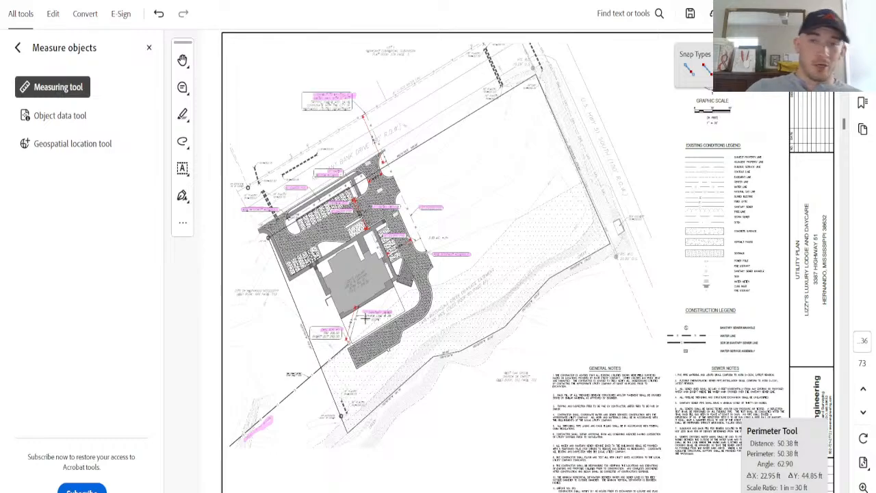
Step: Switch to the Utility Plan in Acrobat and exit the measuring tool
left_click(863, 486)
left_click(863, 486)
left_click(863, 486)
left_click(863, 486)
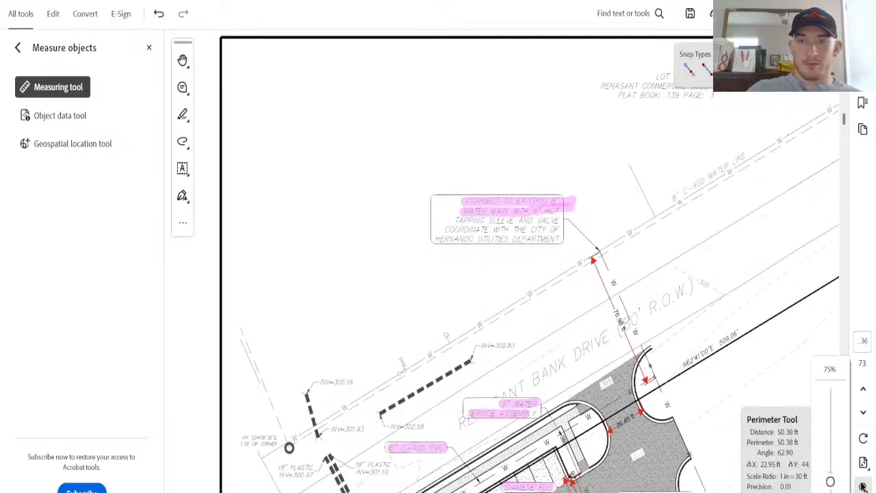
key("Escape")
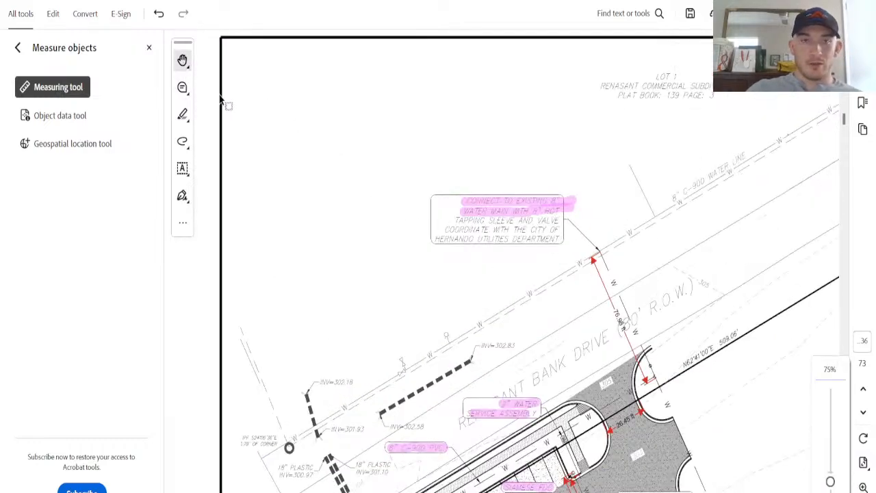
left_click(224, 94)
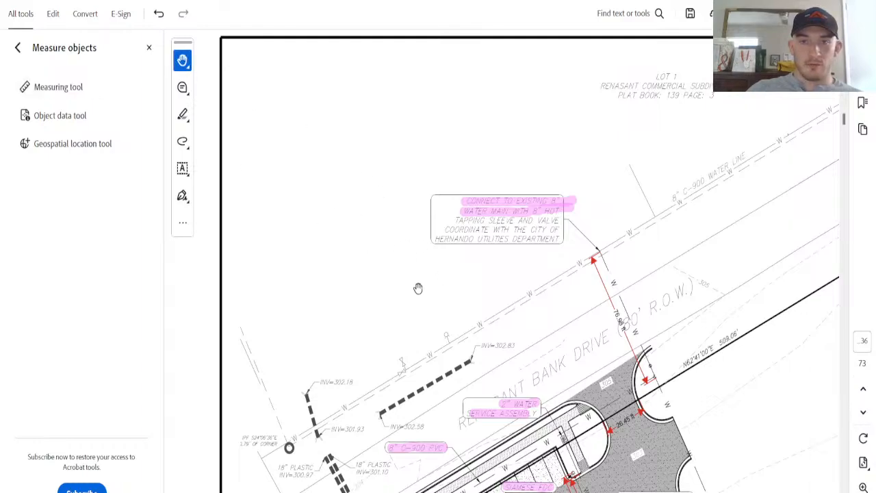
Step: Examine the water main tie-in, C-900 PVC water lines, fire hydrant assemblies and sanitary sewer service on the Utility Plan
scroll(418, 288, "down", 5)
scroll(418, 288, "right", 5)
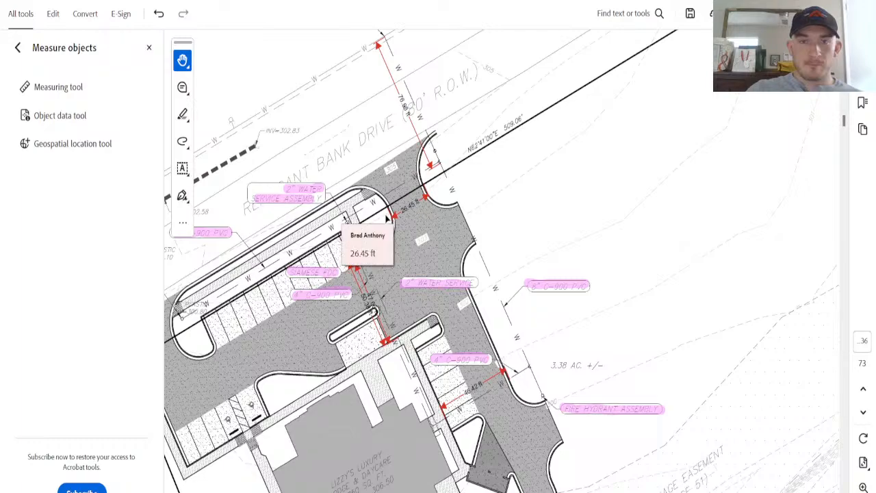
scroll(405, 164, "down", 2)
scroll(405, 164, "right", 1)
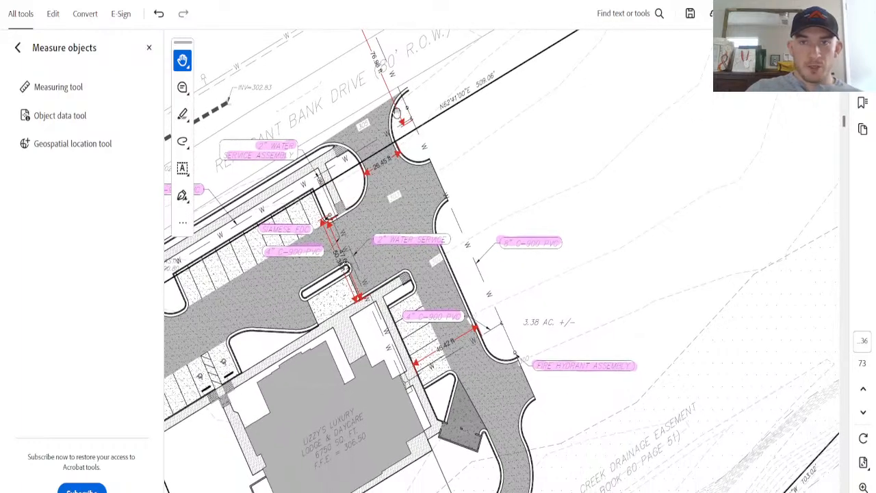
left_click_drag(648, 270, 592, 233)
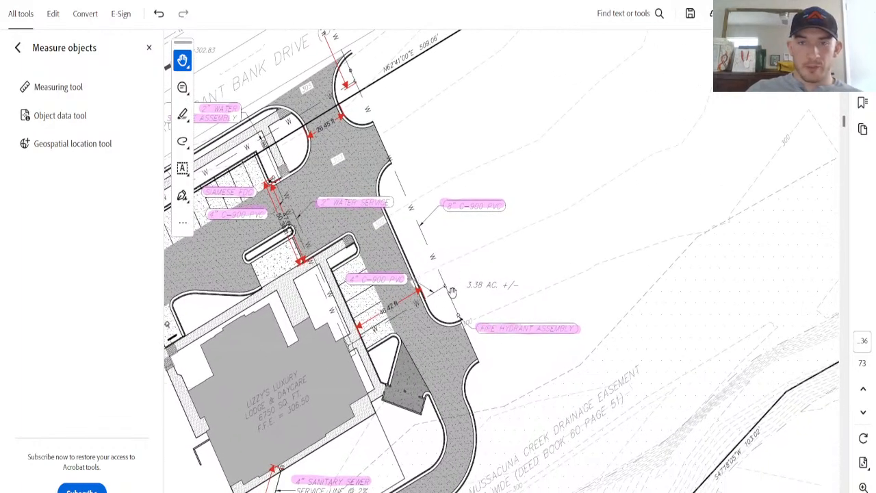
left_click_drag(534, 278, 590, 203)
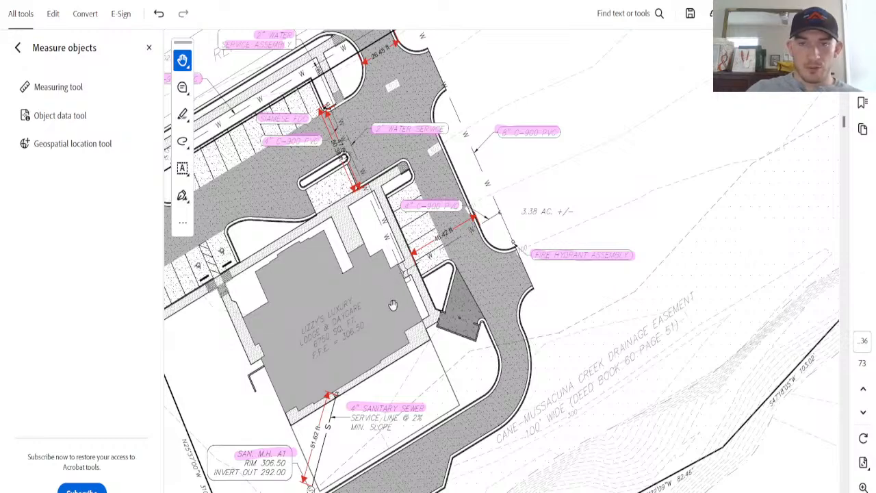
left_click_drag(481, 302, 448, 336)
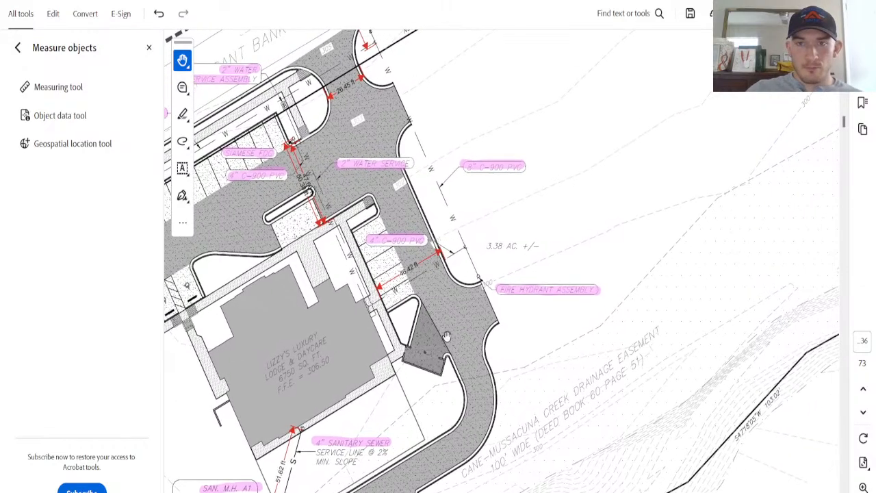
left_click_drag(476, 154, 574, 254)
mouse_move(527, 210)
left_mouse_down()
mouse_move(598, 192)
mouse_move(613, 164)
left_mouse_up()
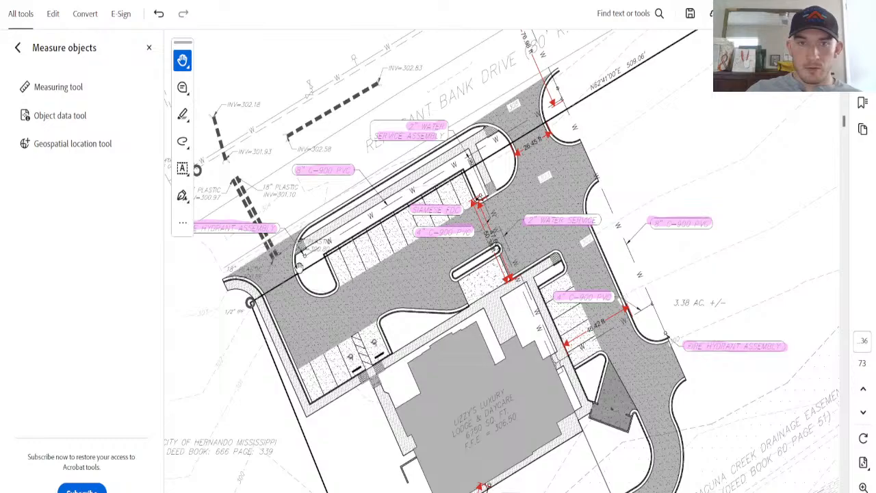
left_click_drag(397, 280, 363, 314)
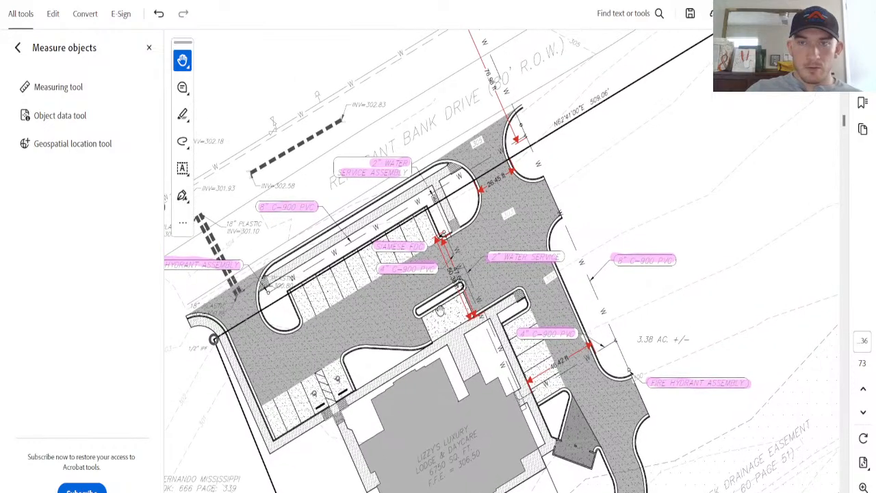
left_click_drag(716, 143, 667, 206)
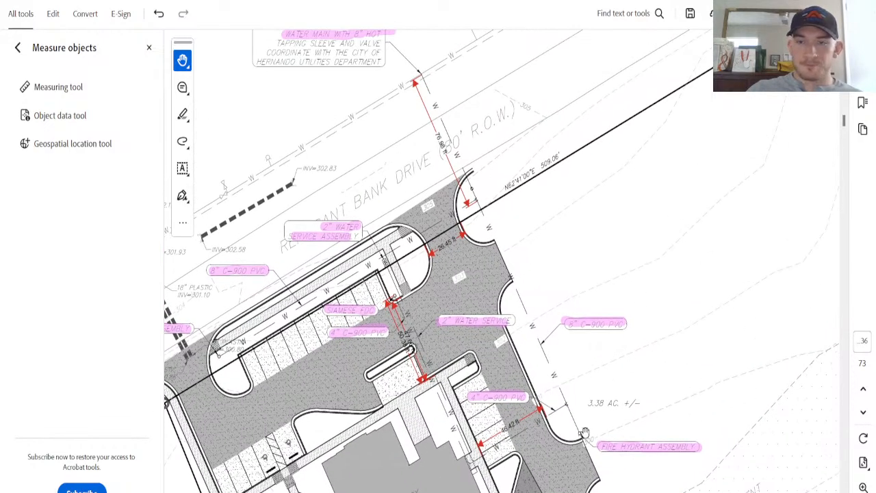
Step: Look through the detail sheets for the thrust block, water pipe bedding, gate valve and tapping sleeve details
left_click(863, 492)
left_click(863, 492)
scroll(624, 278, "down", 10)
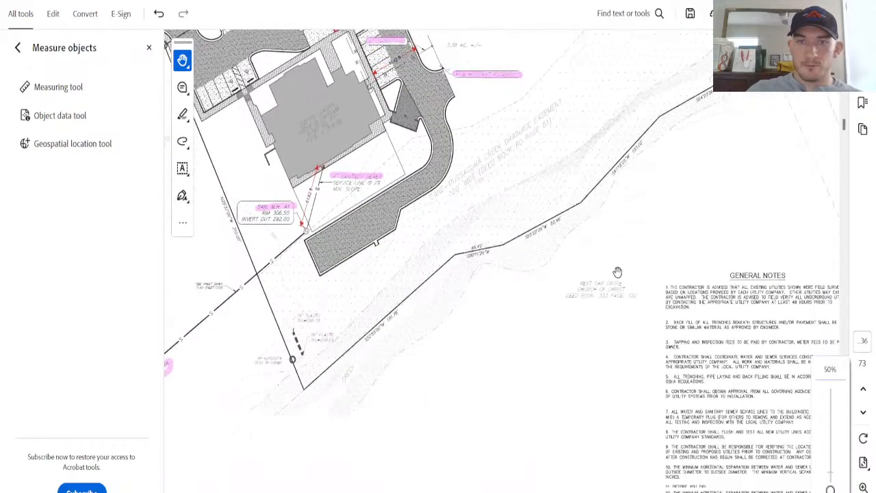
scroll(604, 277, "down", 15)
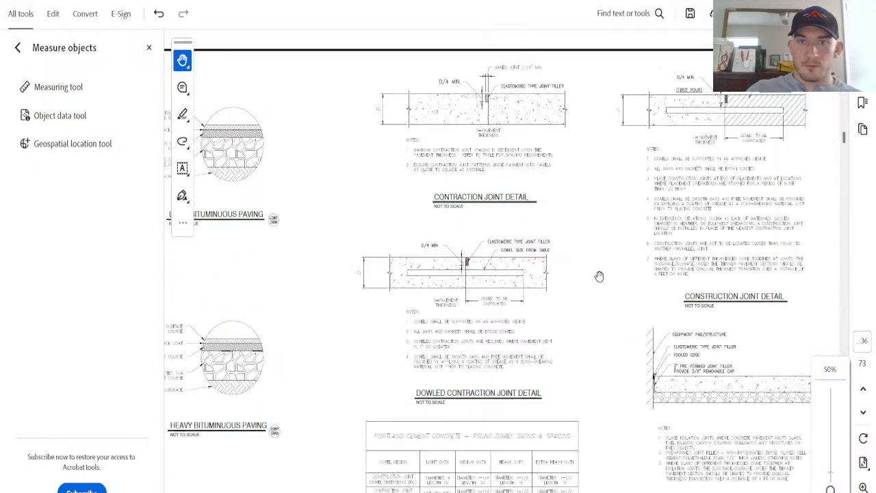
scroll(557, 290, "down", 10)
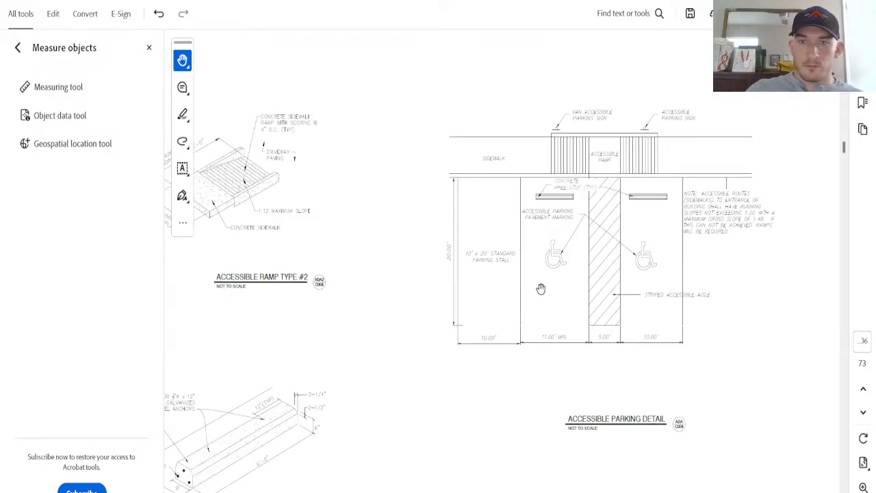
scroll(471, 294, "down", 15)
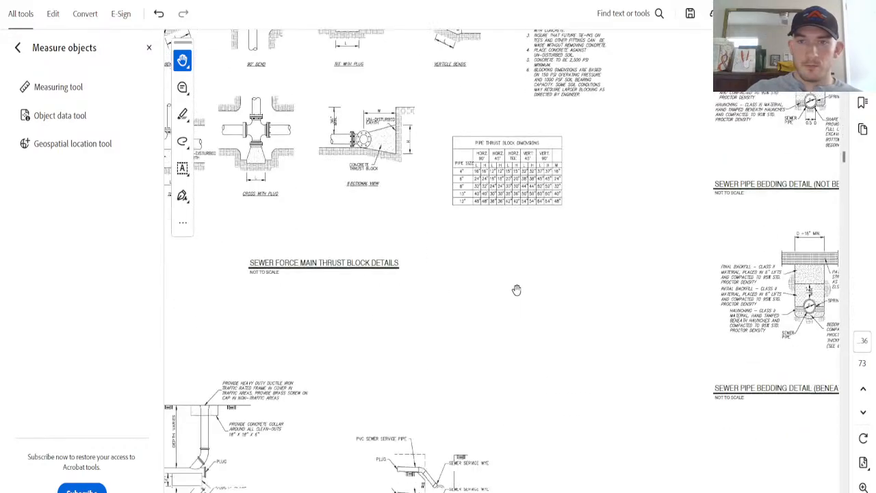
scroll(527, 288, "up", 5)
scroll(551, 295, "down", 2)
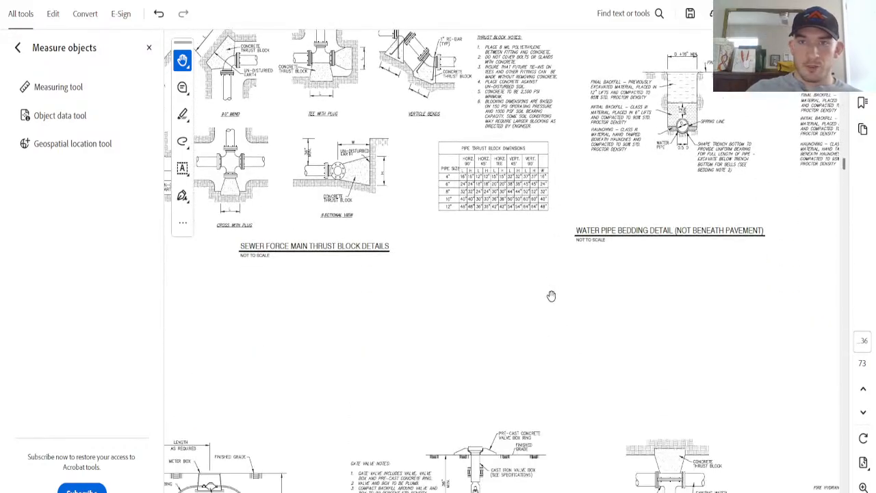
scroll(479, 288, "down", 2)
scroll(547, 260, "down", 3)
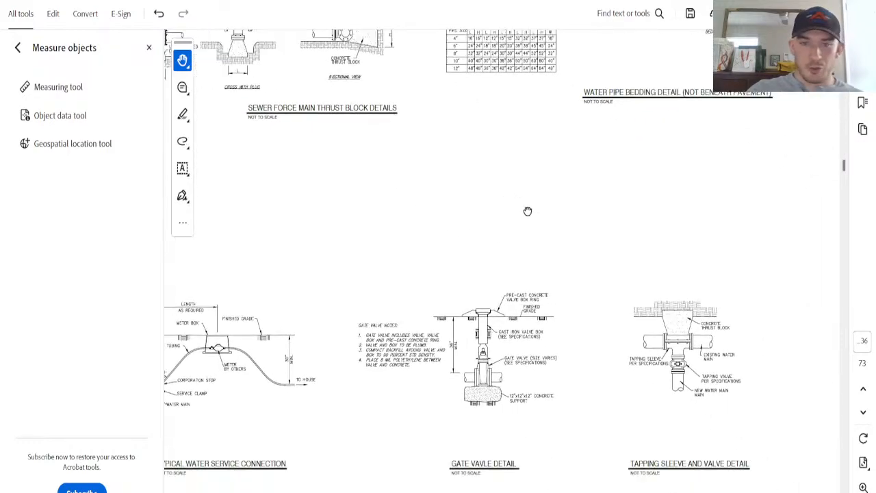
Step: Examine the temporary silt fence, inlet sediment barrier and temporary construction entrance on the erosion control details sheet
scroll(558, 274, "down", 6)
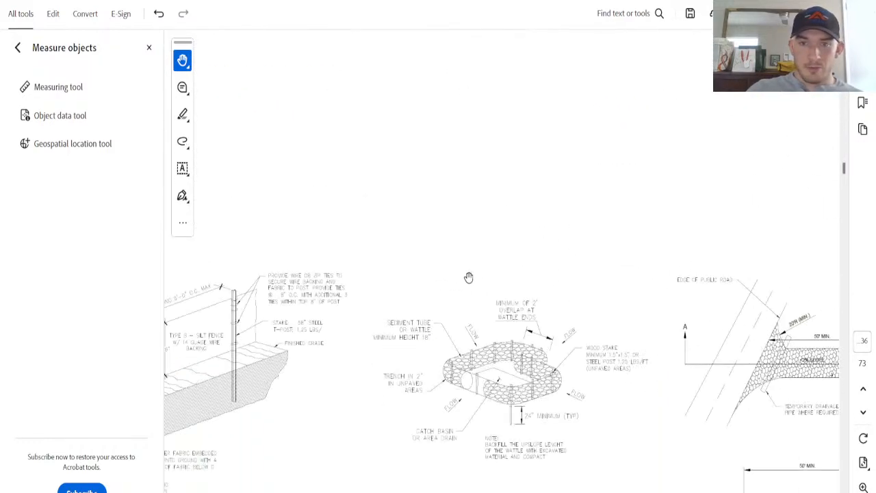
left_click_drag(468, 277, 629, 133)
left_click_drag(541, 342, 528, 317)
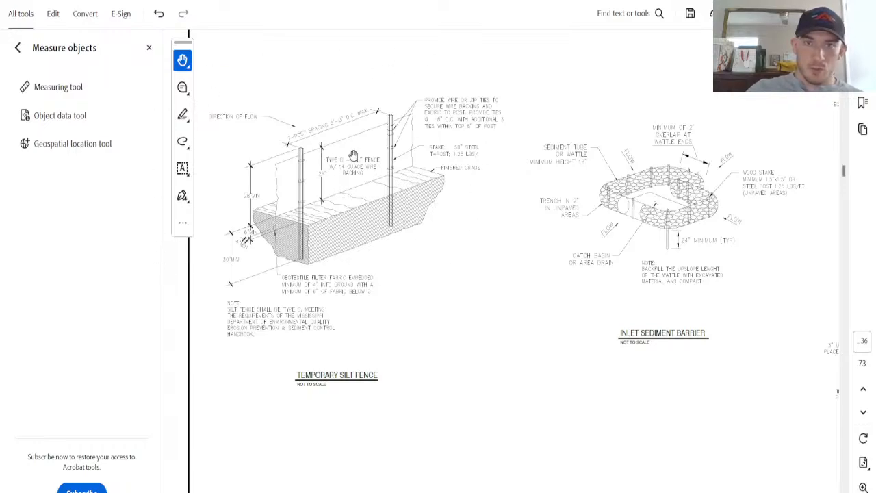
mouse_move(337, 177)
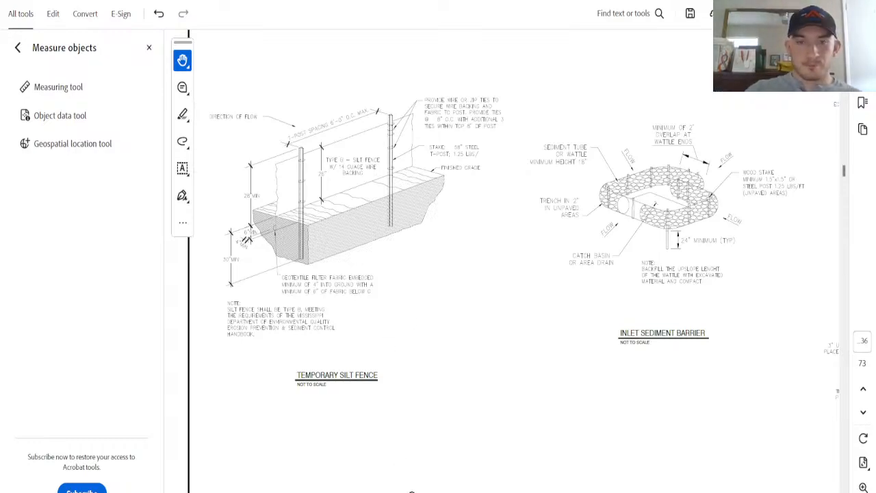
mouse_move(411, 492)
left_mouse_down()
mouse_move(665, 490)
mouse_move(595, 483)
left_mouse_up()
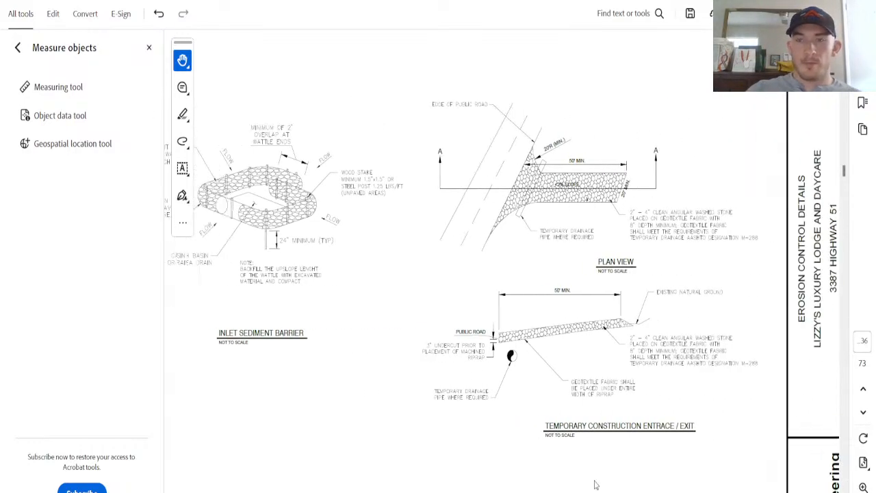
left_click_drag(212, 399, 622, 399)
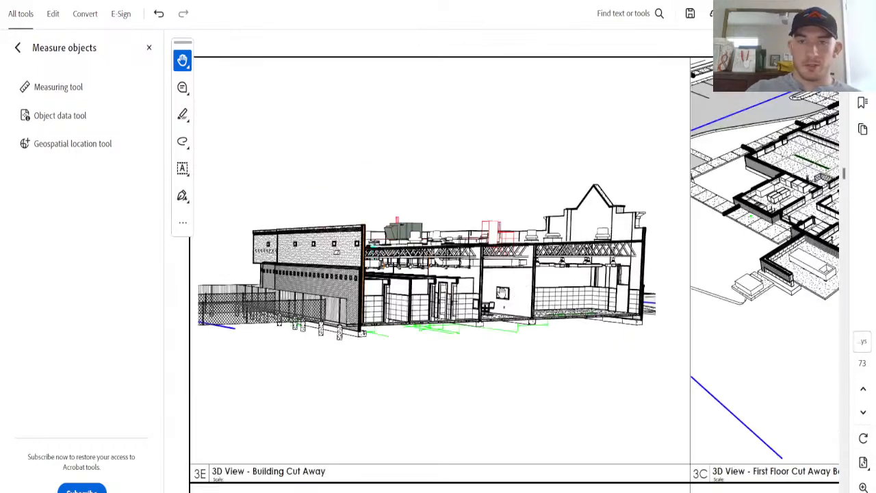
Step: Return to the General Notes sheet and enlarge the site, grading and drainage, and erosion control notes for reading
left_click_drag(830, 487, 830, 492)
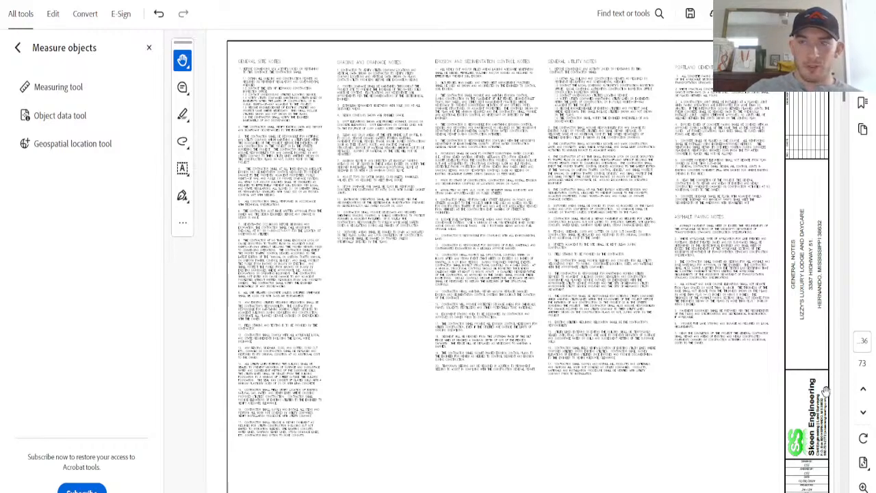
left_click(862, 487)
left_click(863, 486)
left_click(863, 486)
left_click(863, 486)
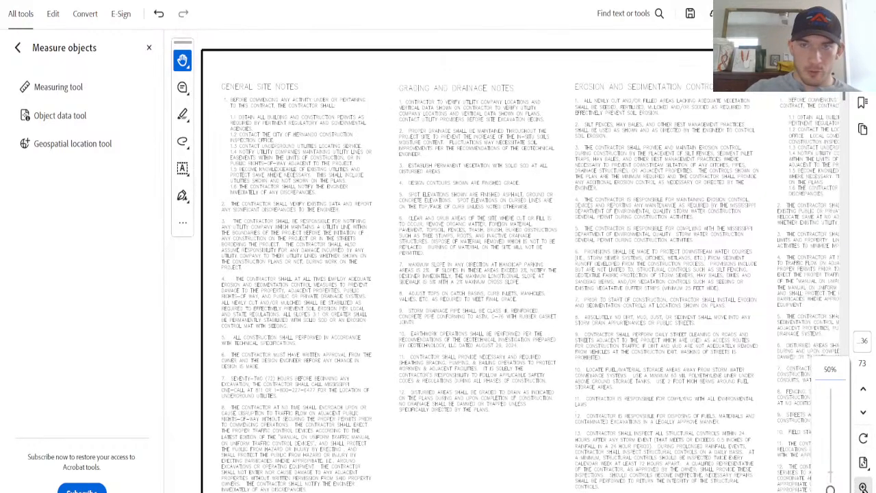
left_click(863, 487)
left_click_drag(733, 380, 580, 332)
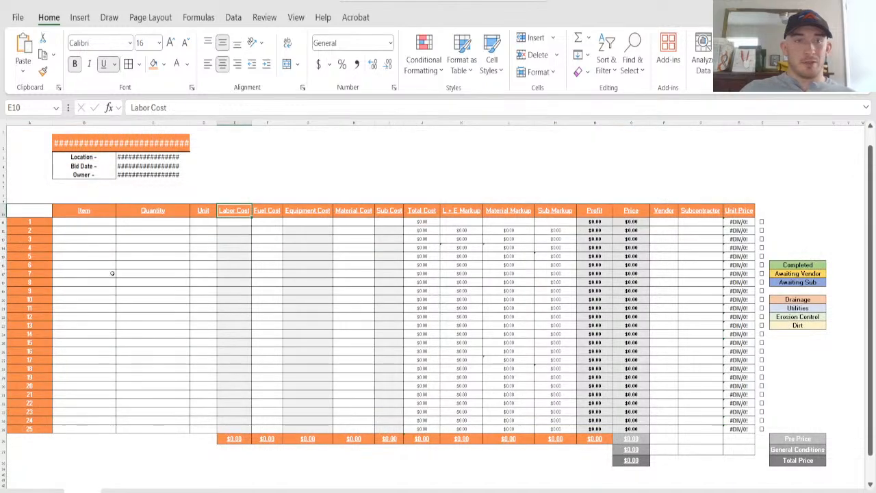
Step: Enter Mobilization as item 1 of the bid sheet with quantity 1 and unit LS
left_click(96, 228)
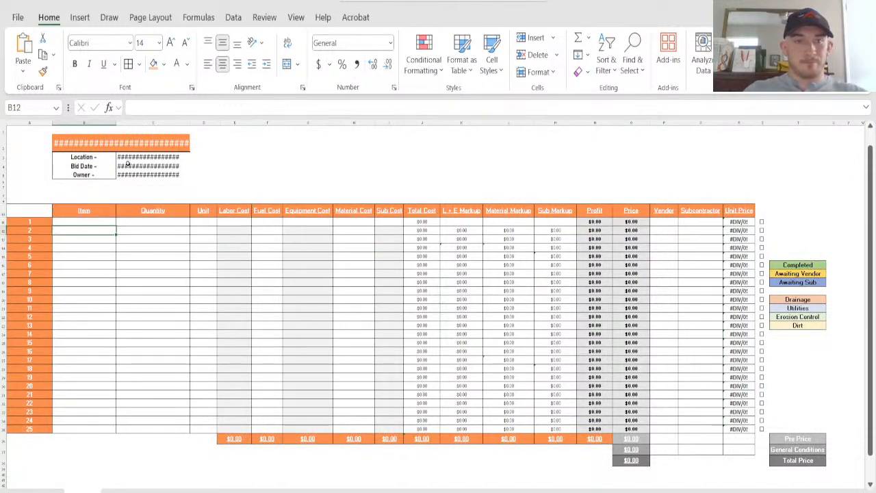
left_click(101, 220)
type("M")
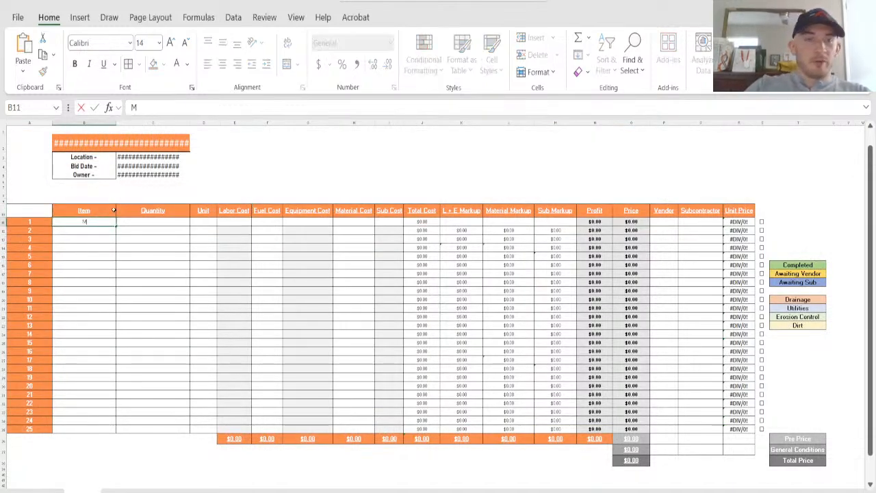
type("obilization")
key("Tab")
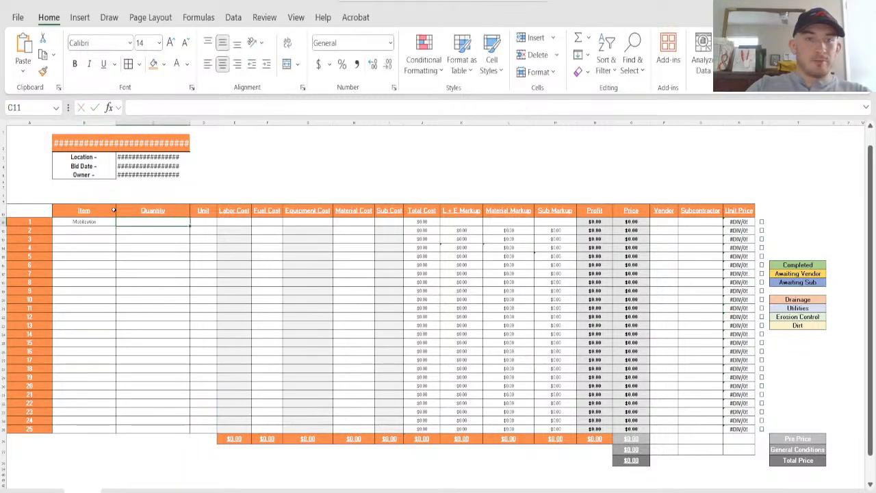
type("1")
key("Tab")
type("LS")
key("Return")
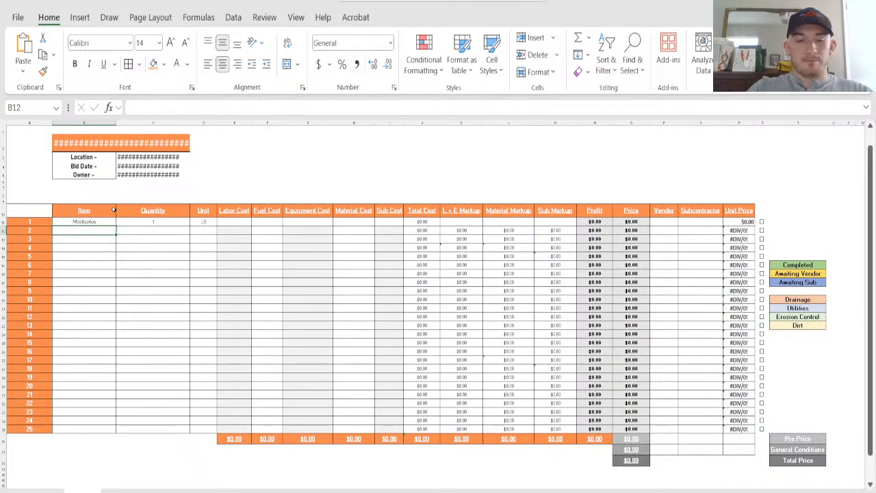
Step: Enter Base Rock as the name of item 2
type("Base")
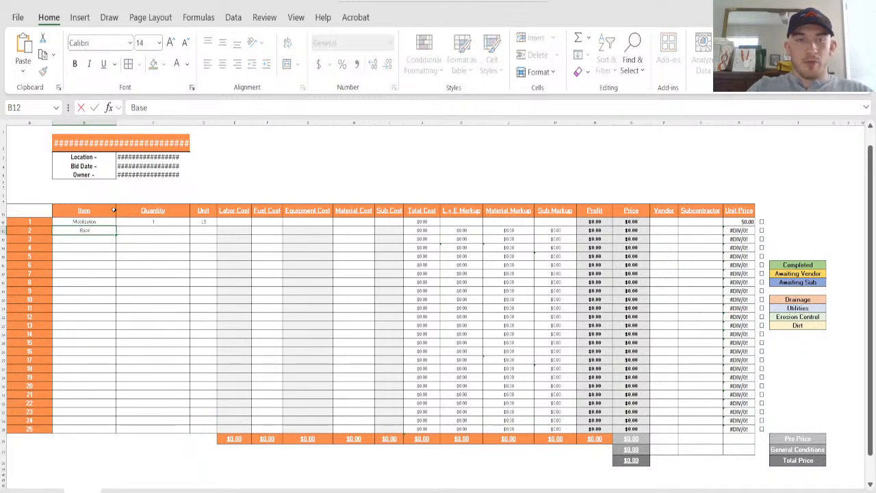
type(" To")
key("BackSpace")
key("BackSpace")
type("R")
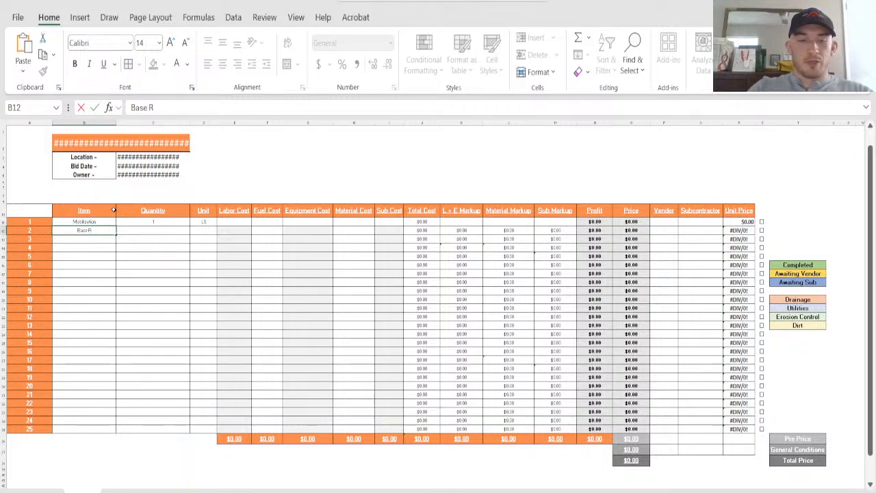
type("ock Terra")
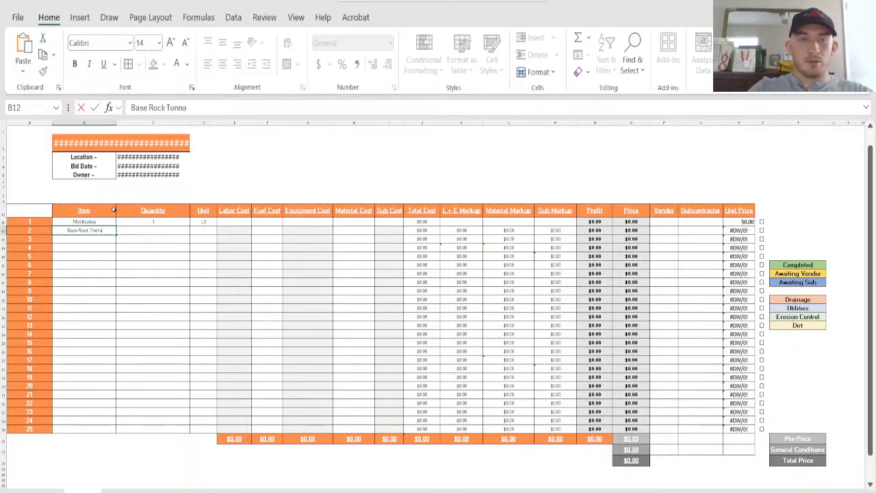
key("BackSpace")
key("BackSpace")
key("BackSpace")
key("BackSpace")
key("BackSpace")
key("BackSpace")
key("Tab")
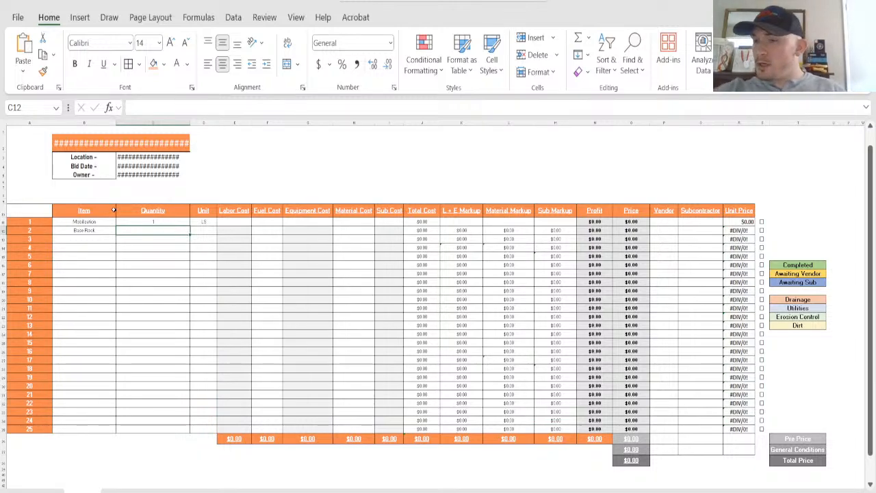
Step: Switch to Calculator and add the base rock tonnages 647, 164, 15 and 19
left_click(602, 491)
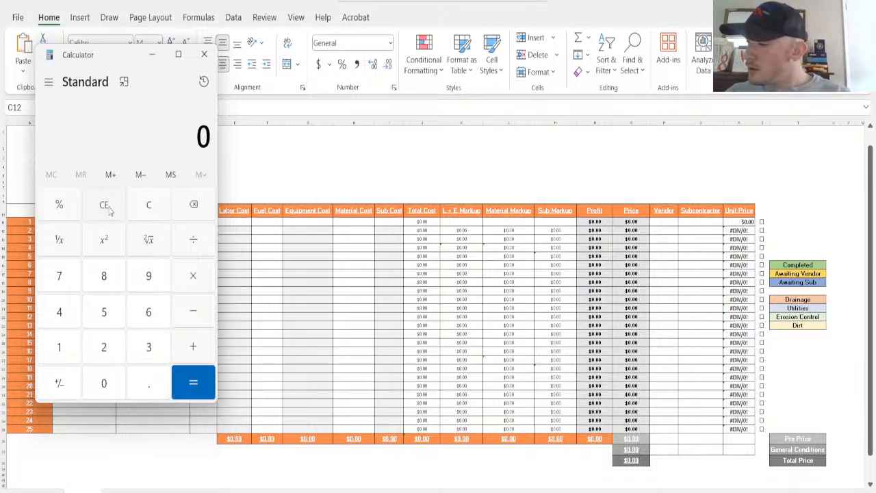
type("647+")
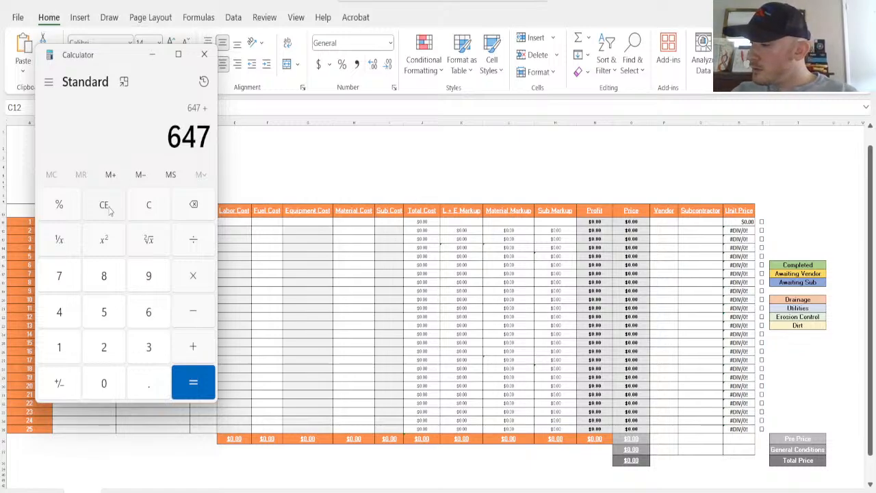
type("164+")
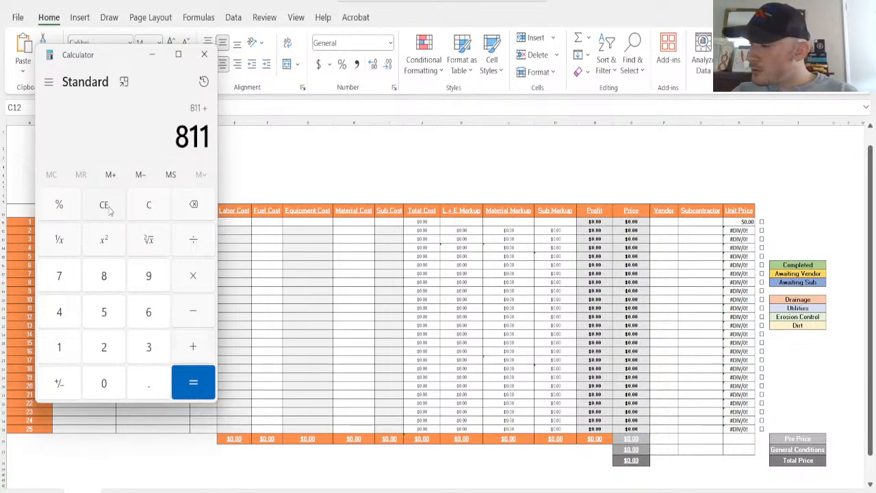
type("15+19")
key("Return")
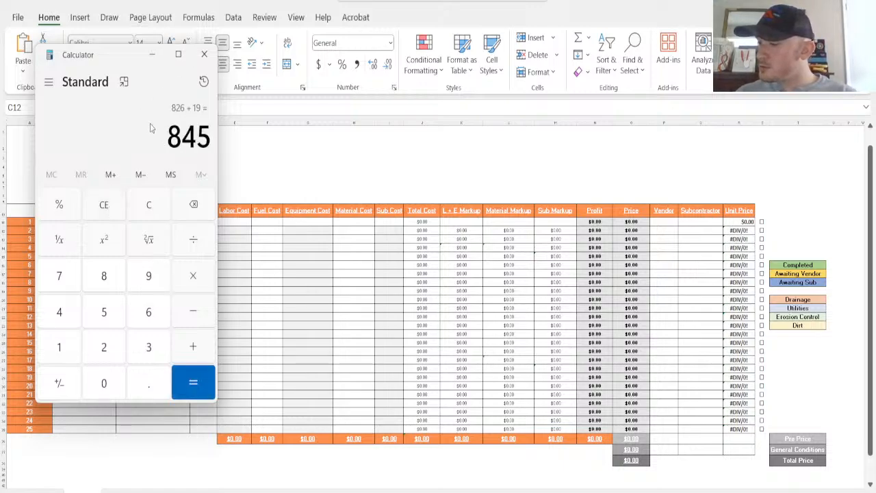
Step: Return to the Excel bid sheet and set the Base Rock quantity to 845 with unit TON
left_click(268, 159)
type("845")
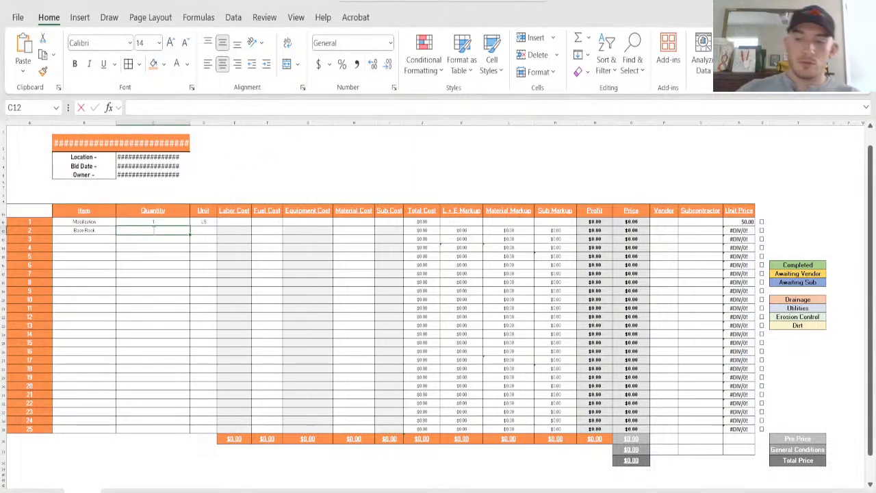
key("Caps_Lock")
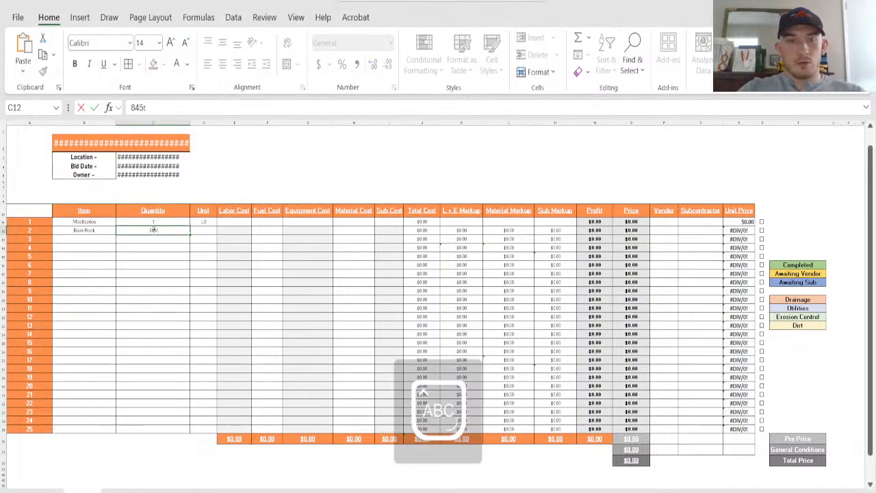
key("Tab")
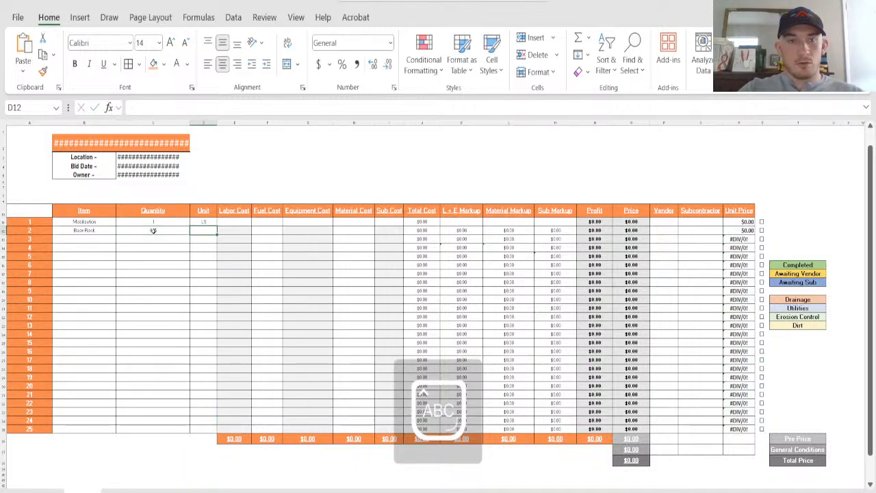
key("Caps_Lock")
type("TON")
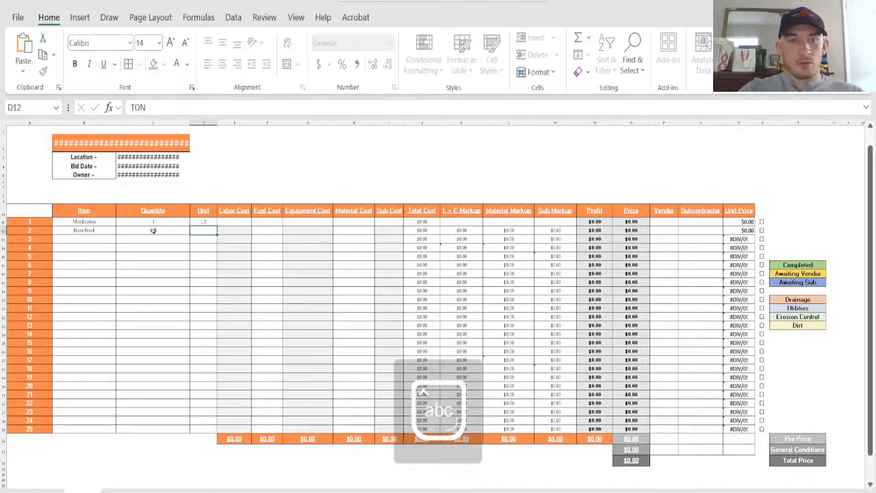
key("Return")
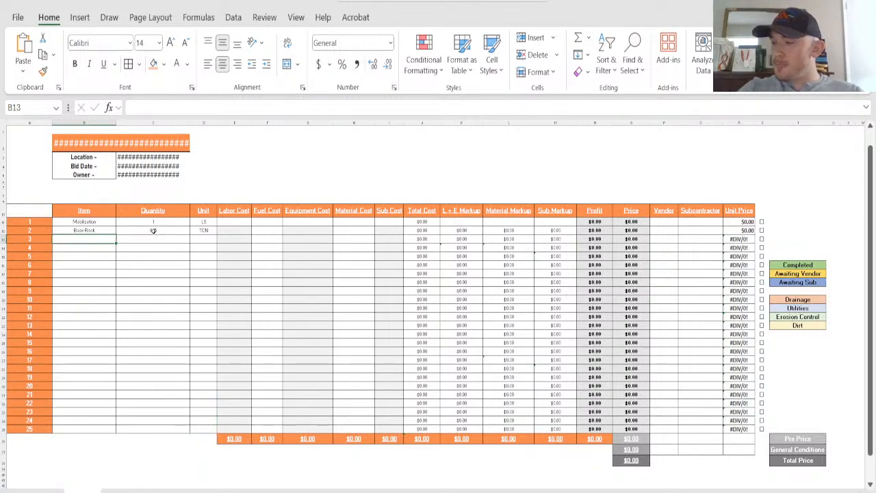
Step: Enter 18" RCP as item 3 with quantity 208 and unit LF, including the space after the inch mark
type("18\"")
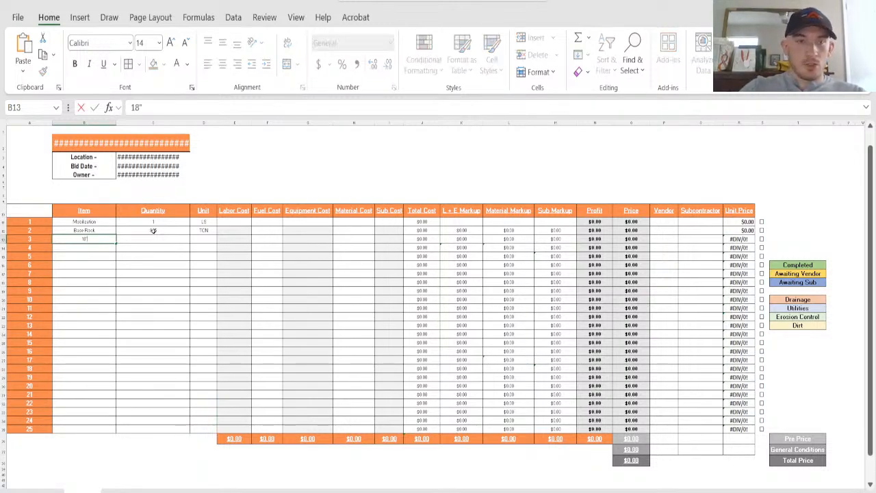
type("RCP")
left_click(153, 230)
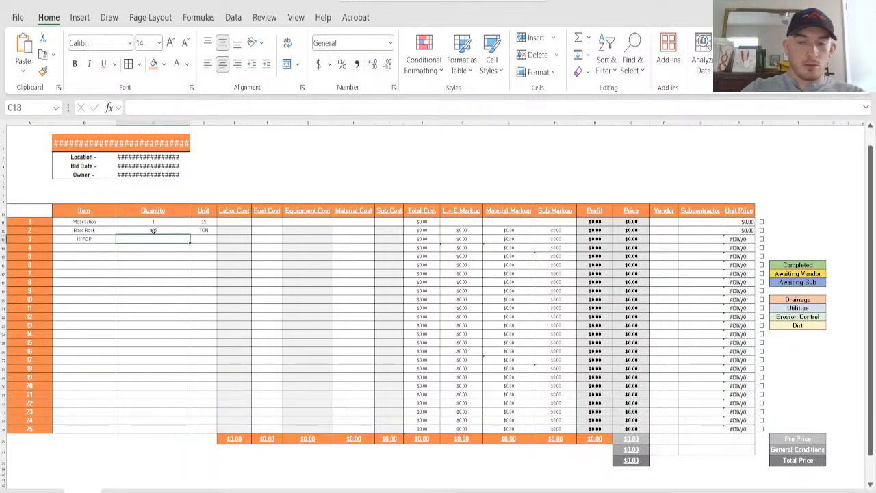
left_click_drag(85, 231, 88, 245)
left_click(87, 240)
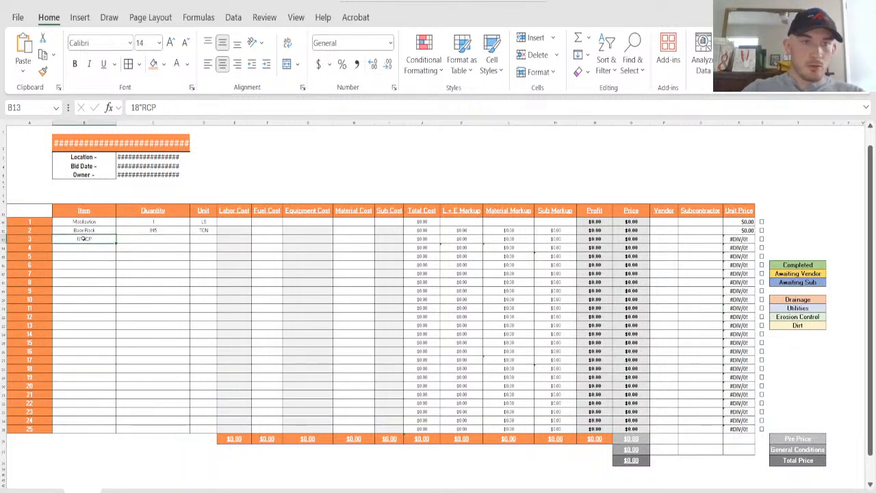
double_click(82, 239)
left_click(146, 239)
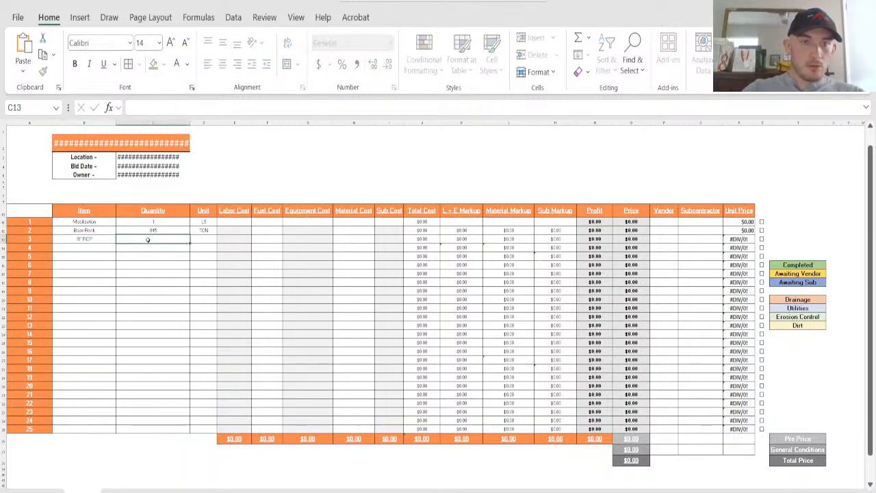
type("208")
key("Tab")
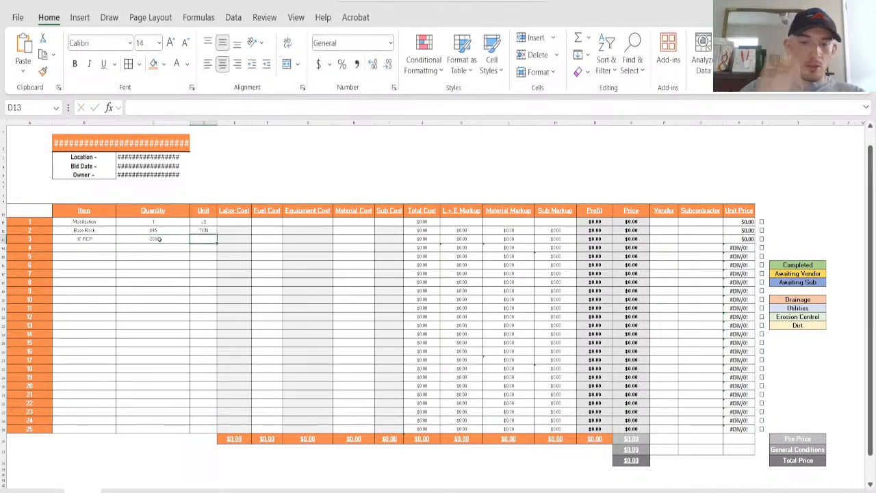
type("LF")
key("Return")
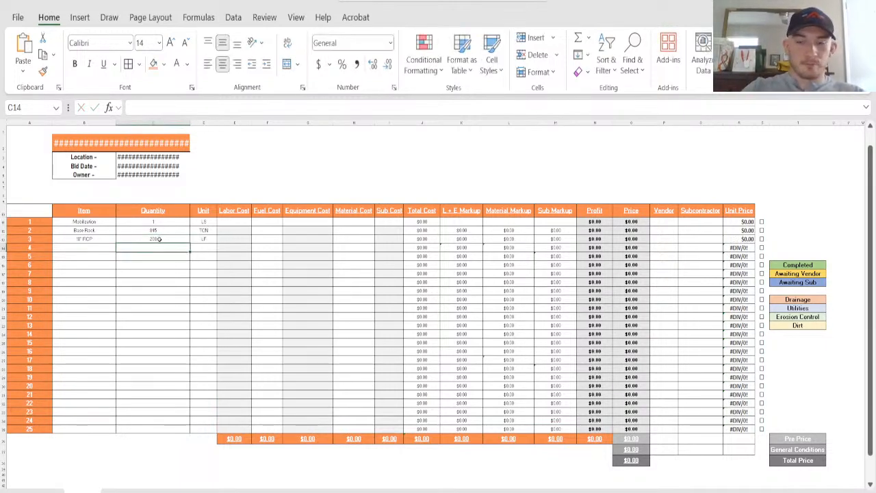
Step: Enter 18" Headwall as item 4 with quantity 1 and unit EA
key("Left")
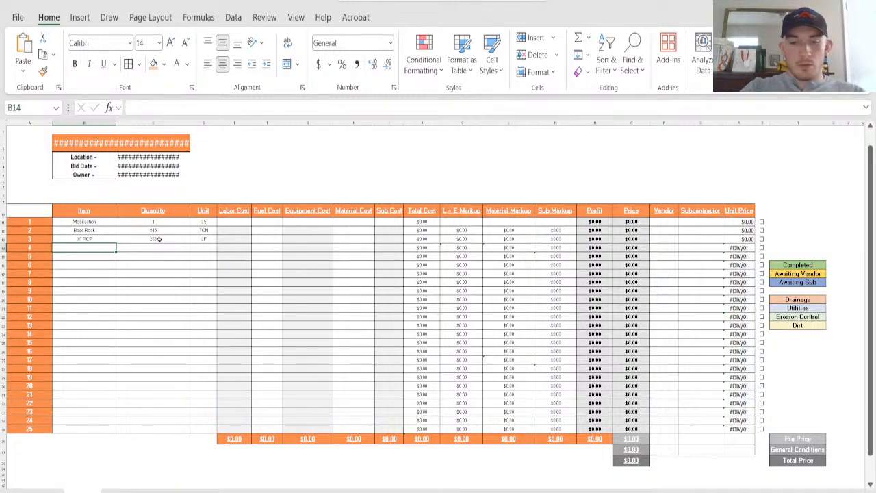
type("18\" Headwall")
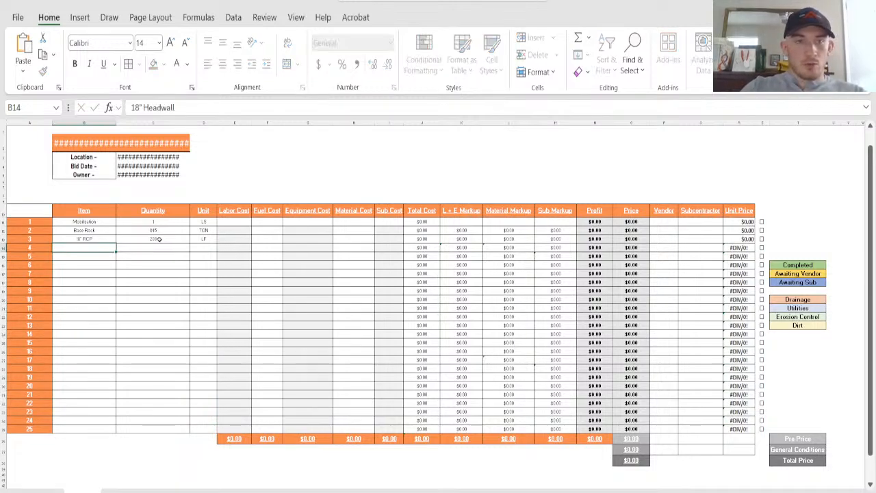
key("Tab")
type("1")
key("Tab")
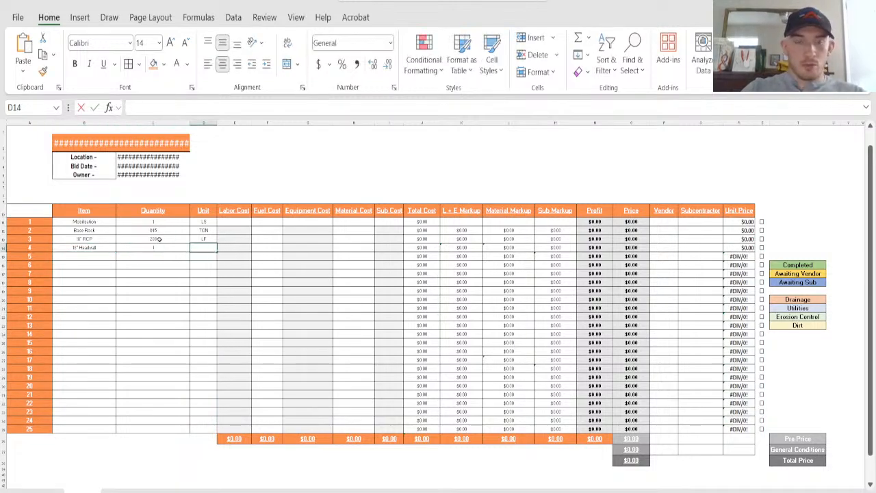
type("EA")
key("Tab")
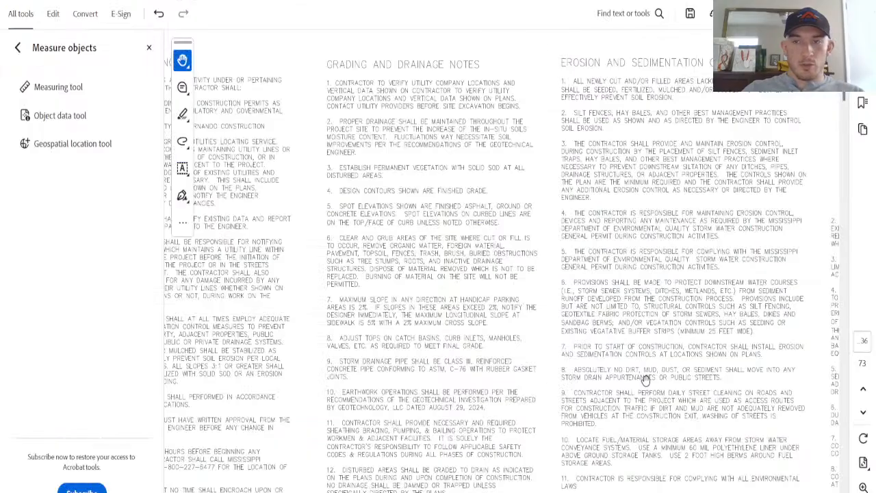
Step: Switch to the civil plans in Acrobat and examine the grading and drainage sheet for the remaining storm drainage structures
scroll(723, 363, "down", 5)
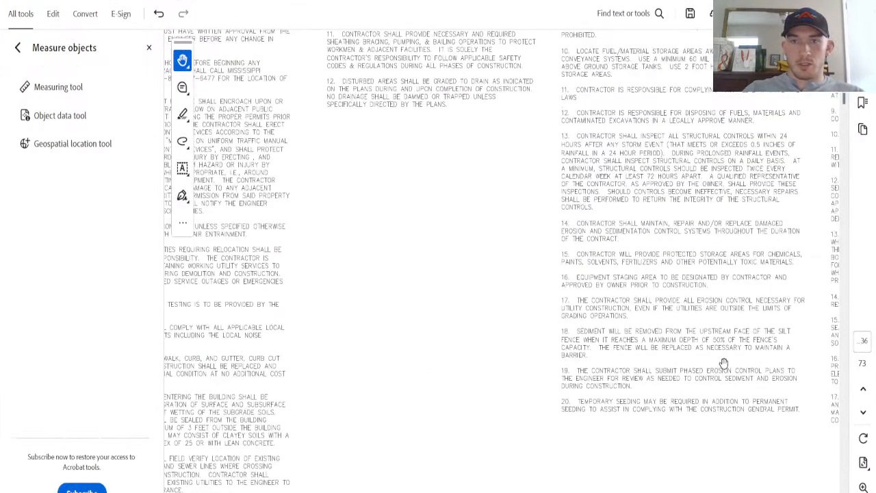
scroll(723, 363, "down", 8)
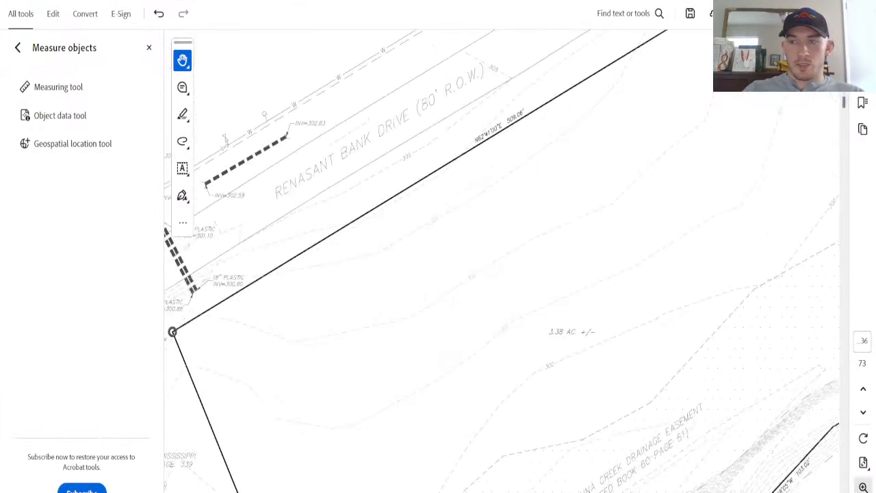
left_click(863, 491)
scroll(634, 399, "down", 2)
scroll(633, 399, "up", 4)
scroll(626, 398, "down", 5)
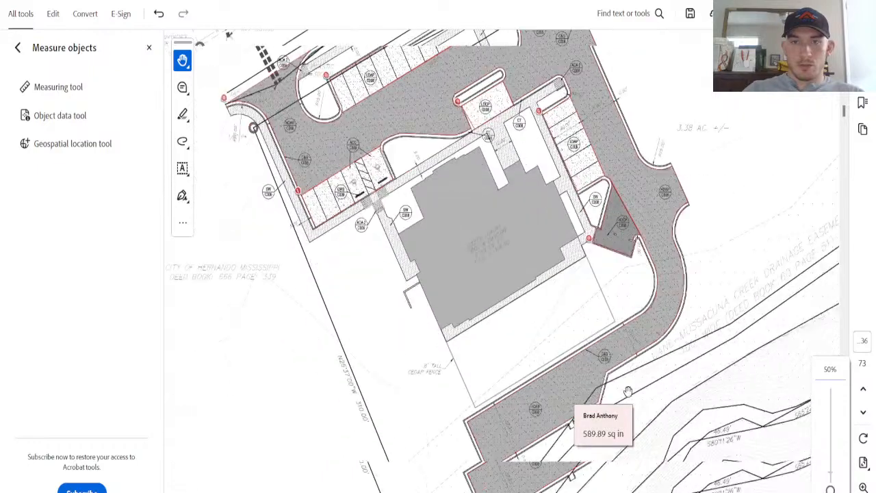
scroll(624, 398, "up", 4)
scroll(623, 398, "down", 2)
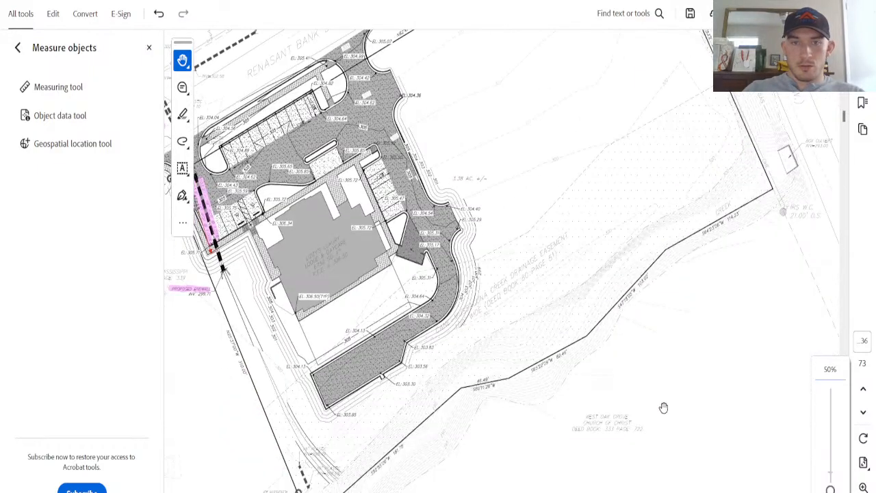
left_click(863, 486)
left_click(863, 487)
left_click_drag(373, 352, 519, 346)
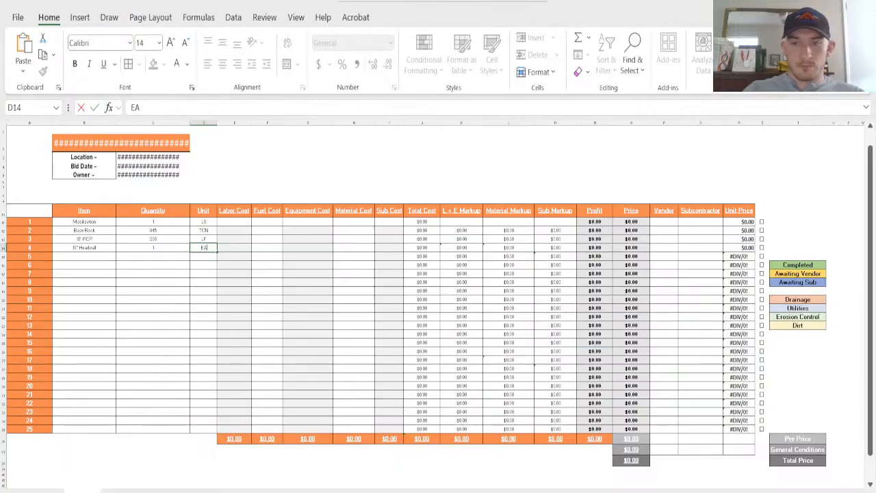
Step: Return to the Excel bid sheet and enter 18" Catch Basin as item 5 with quantity 1 and unit EA
left_click(84, 255)
type("18\"")
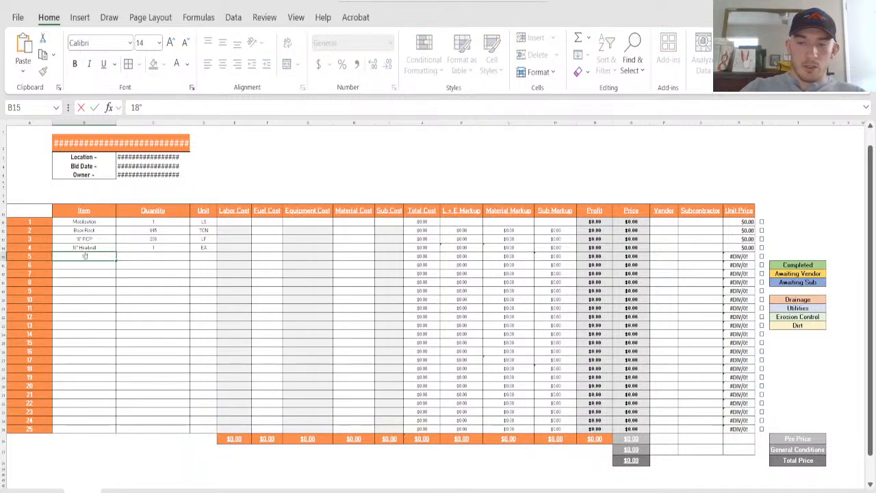
type(" Catch Basin")
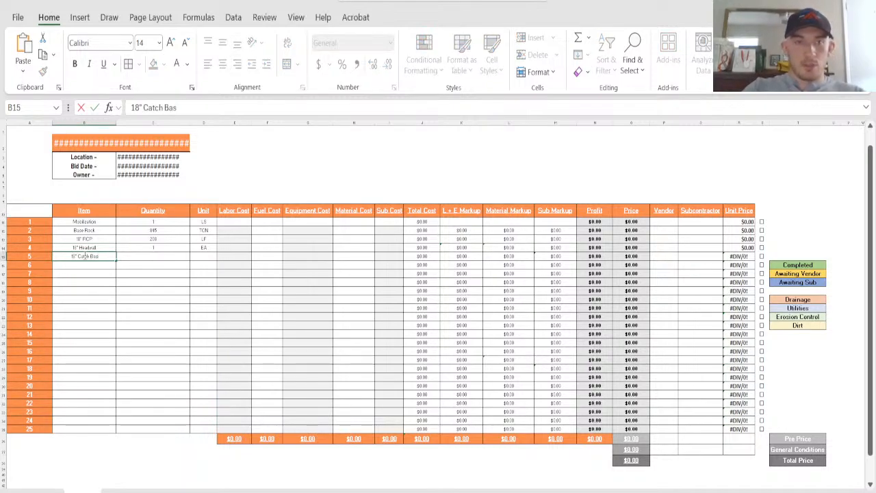
key("Tab")
type("1")
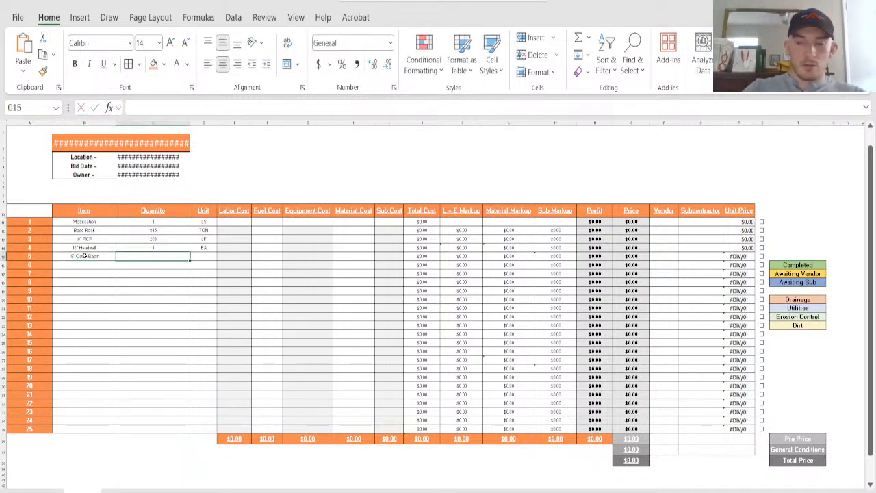
key("Tab")
type("EA")
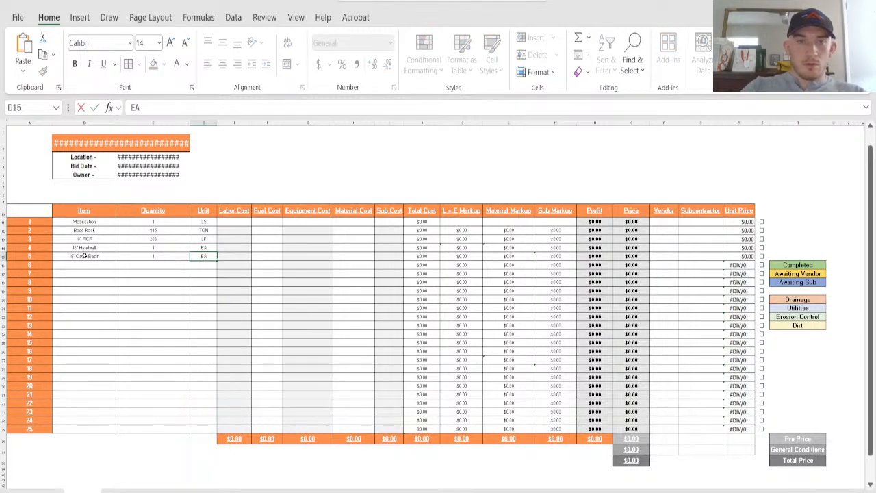
Step: Rename item 5 as Double 18" Catch Basin
left_click(66, 256)
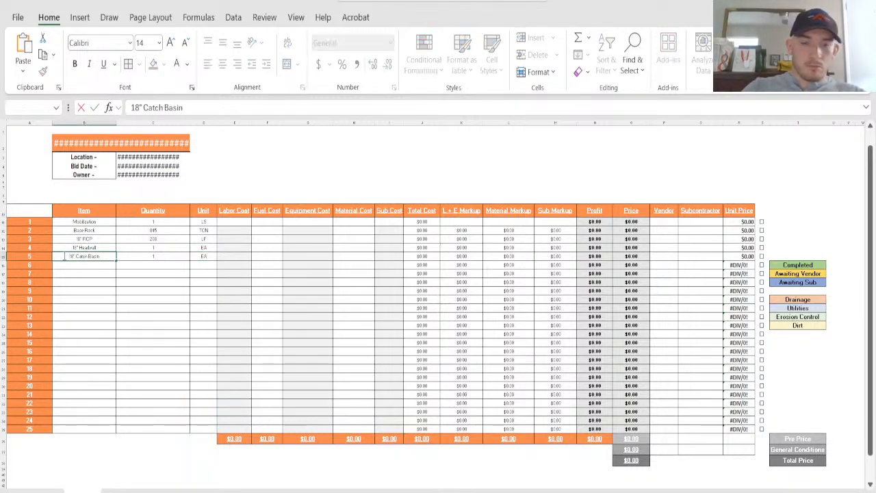
double_click(66, 256)
type("Double")
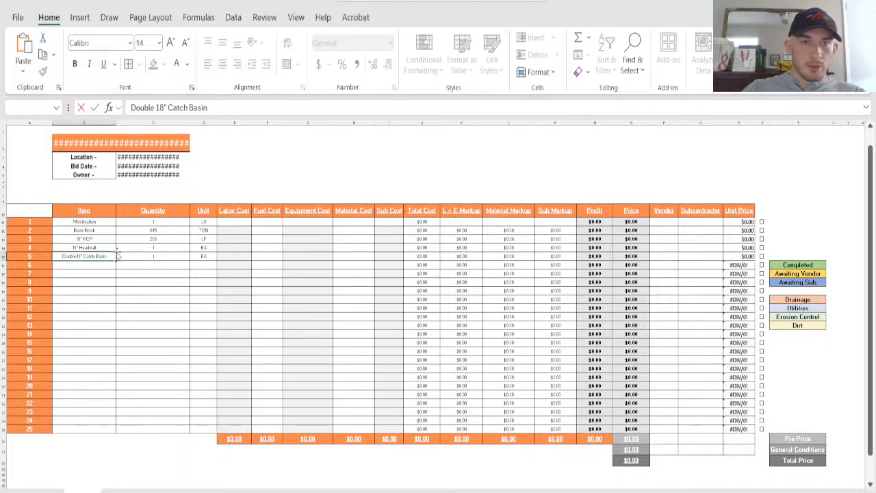
key("Return")
Step: Enter Tie in To Existing as item 6 with quantity 1 and unit EA
type("Tie IN")
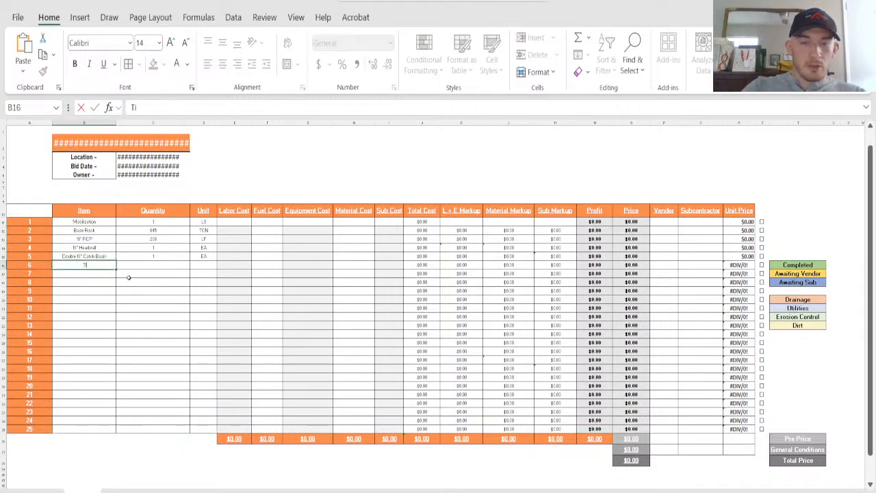
key("BackSpace")
key("BackSpace")
key("BackSpace")
type("in")
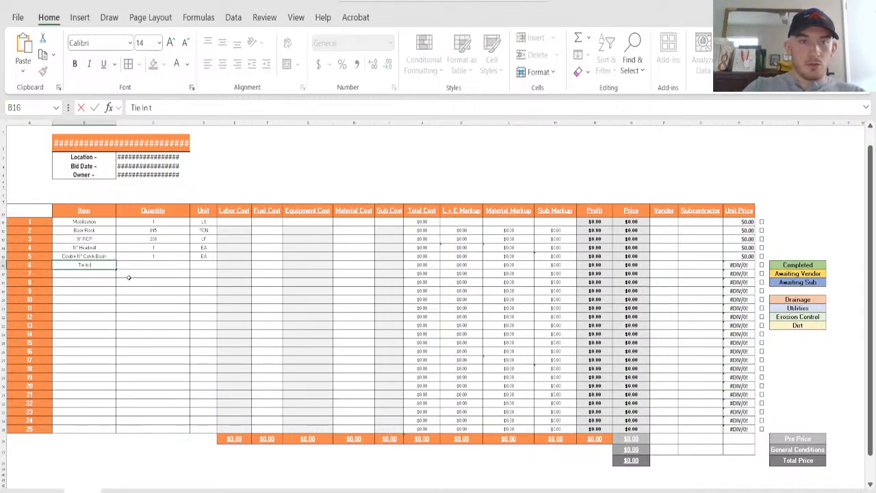
type(" To Existing")
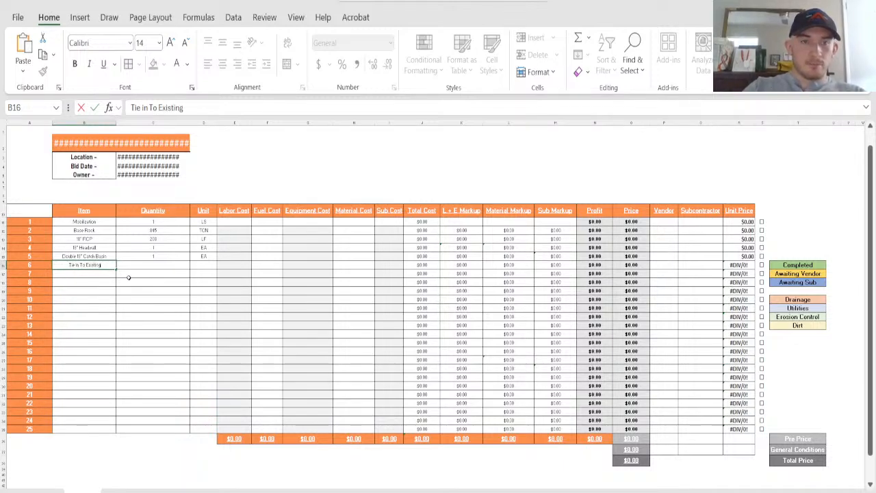
key("Tab")
type("1")
key("Tab")
type("EA")
key("Return")
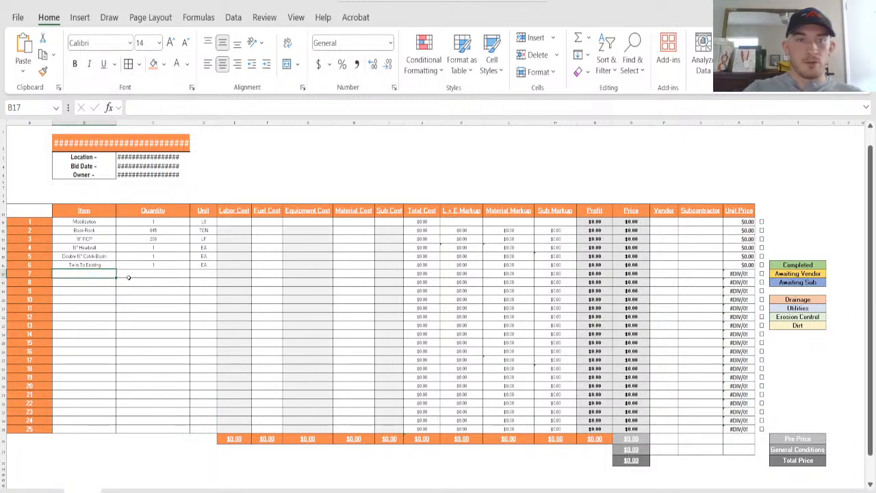
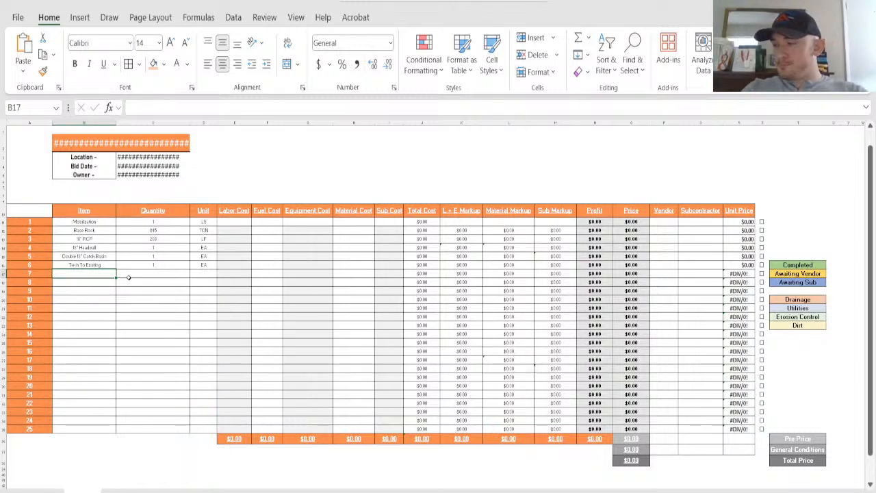
Step: Enter 8" C900 as item 7 with quantity 330 and unit LF
type("8\" C9")
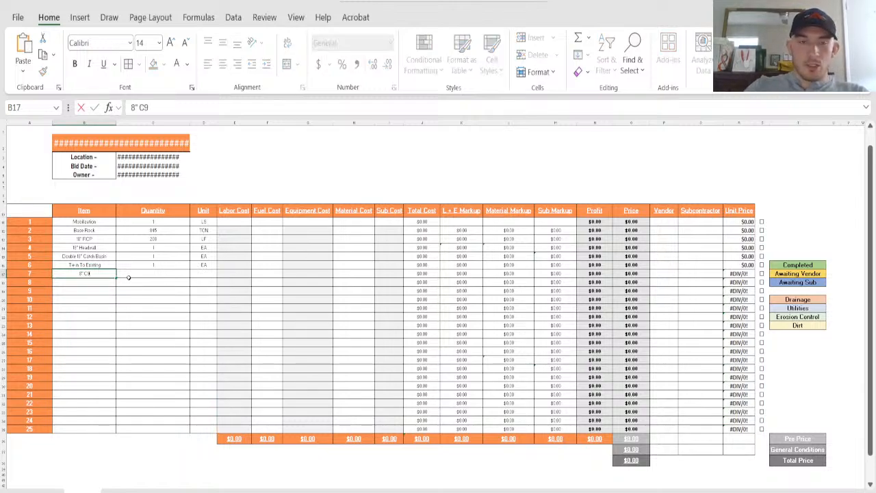
type("00")
left_click(128, 277)
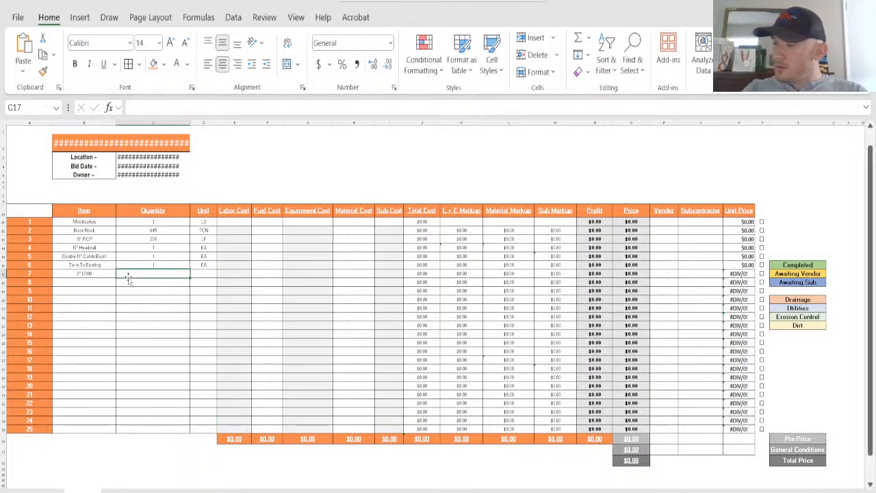
type("330")
key("Tab")
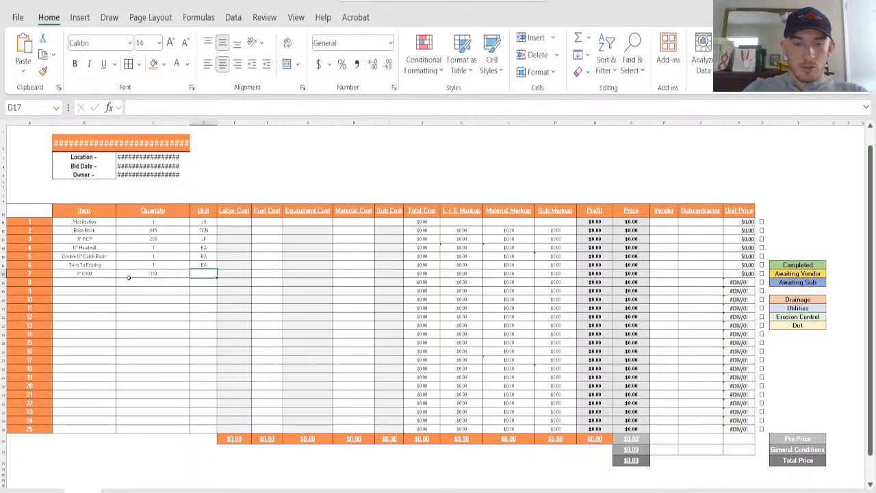
type("LF")
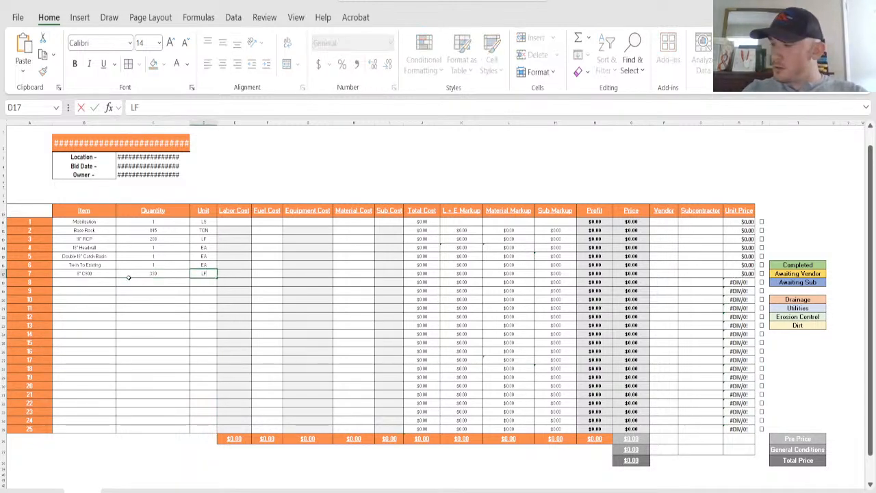
key("Return")
Step: Enter 4" C900 as item 8 with quantity 185 and unit LF
type("4")
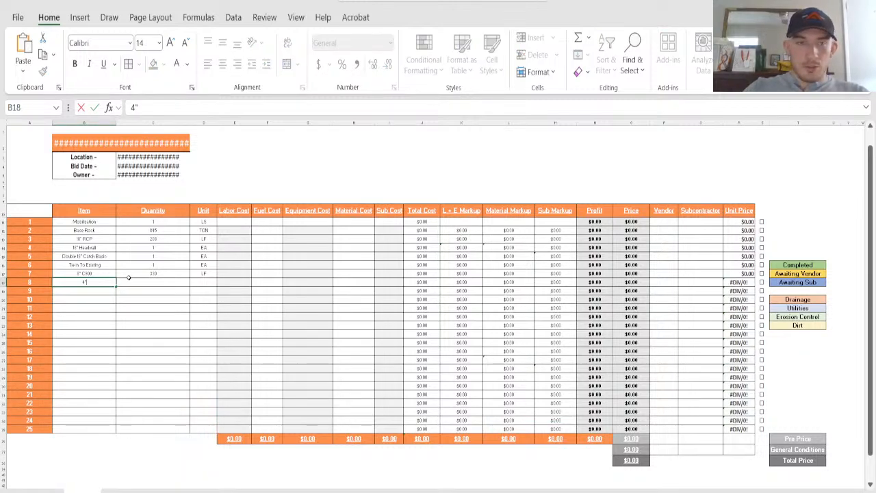
type("\" C900")
key("Tab")
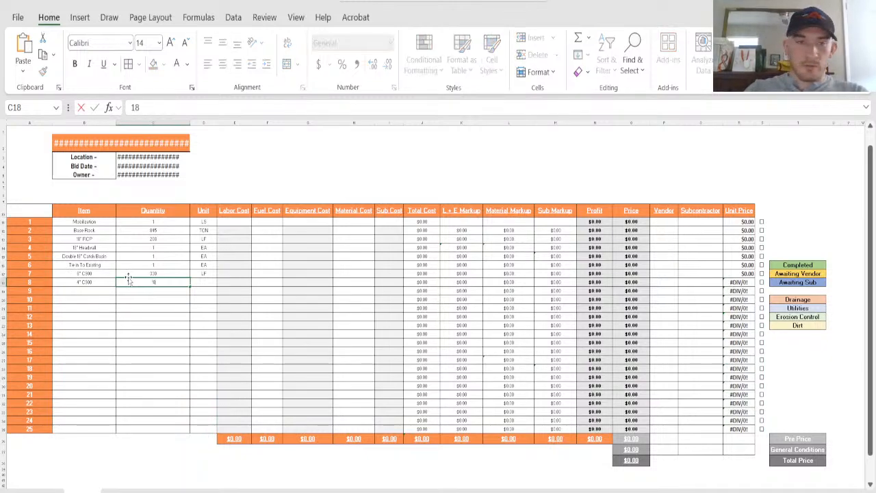
type("185")
key("Tab")
type("FL")
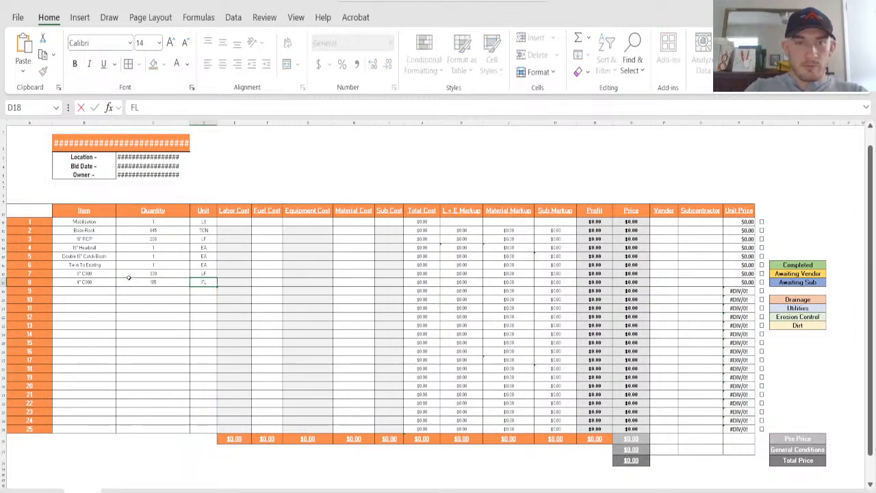
key("Return")
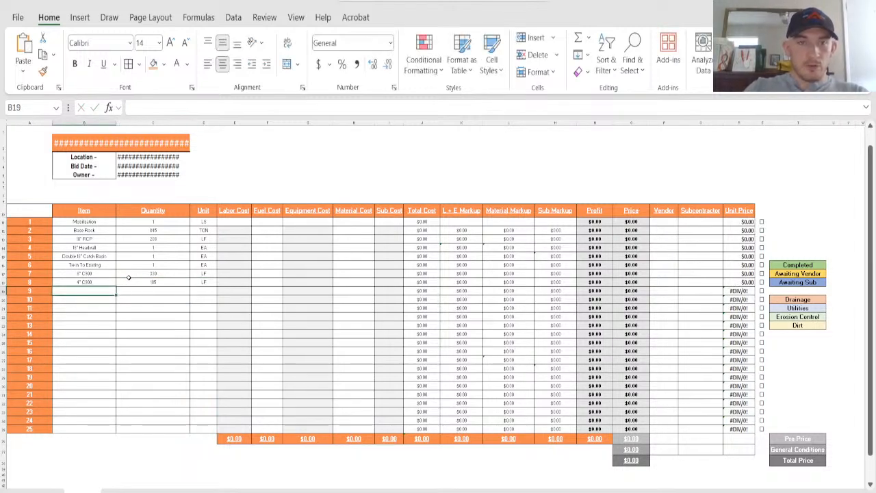
Step: Enter 2" Water Service as item 9 with quantity 80, without a foot mark, and unit LF
type("2\"")
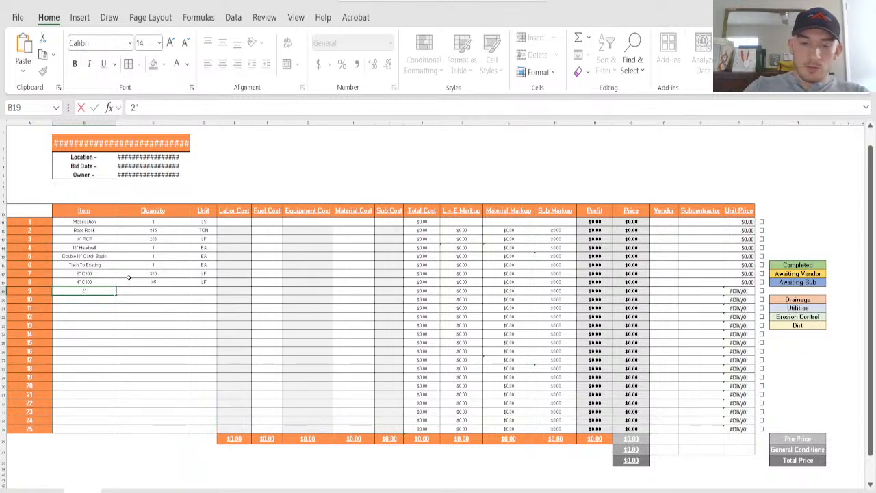
type(" Water")
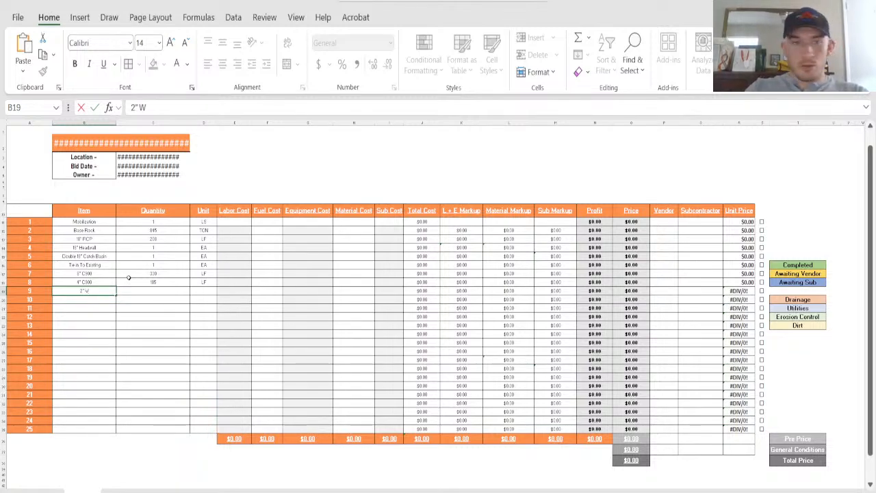
type(" Service")
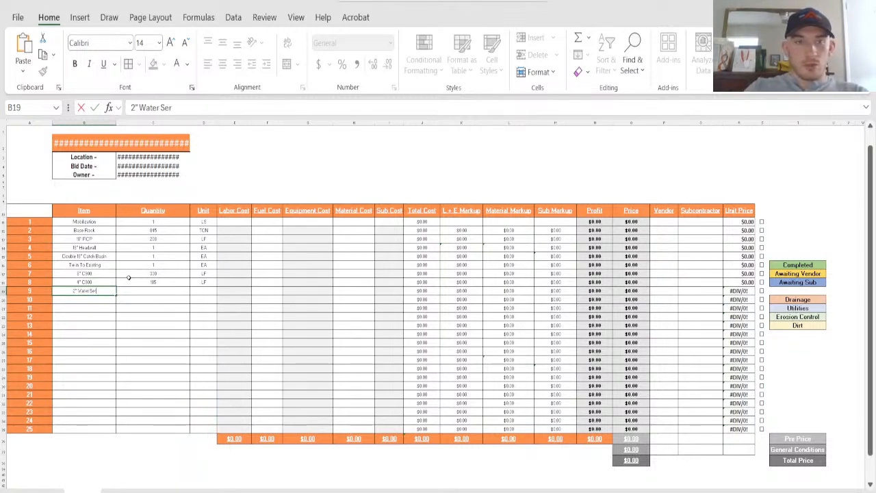
key("Tab")
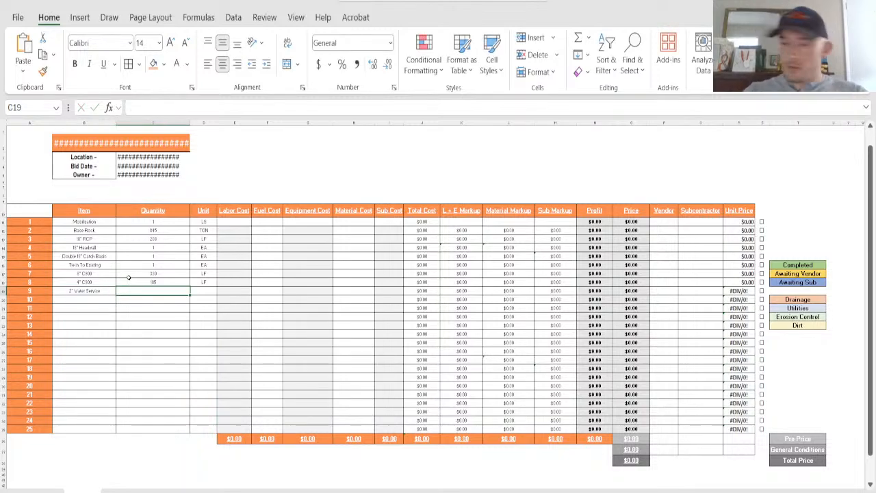
type("80'")
key("Tab")
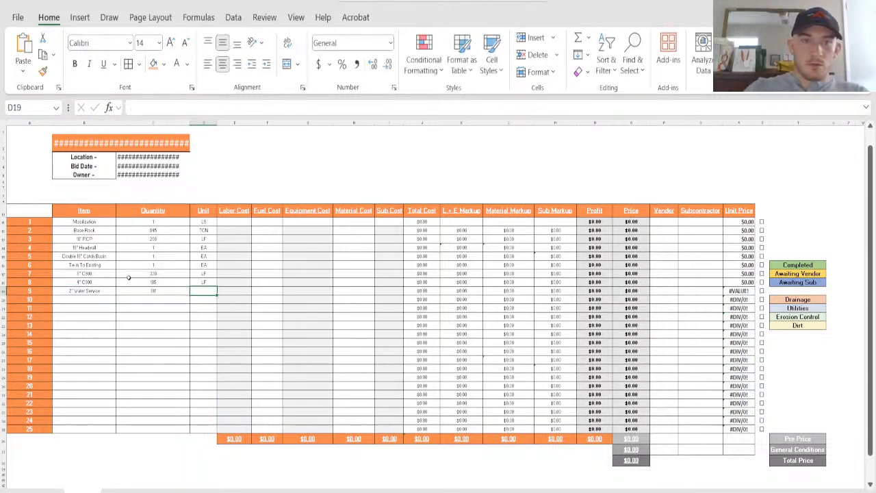
left_click(160, 290)
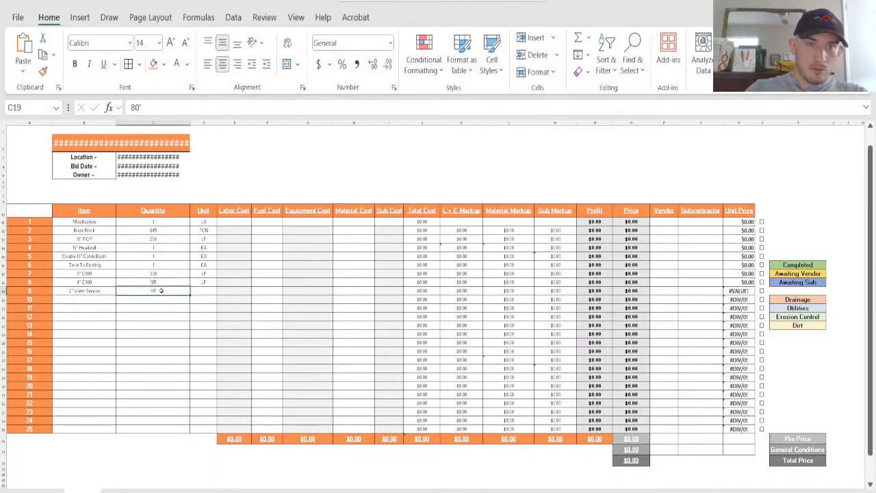
key("Tab")
type("LF")
key("Return")
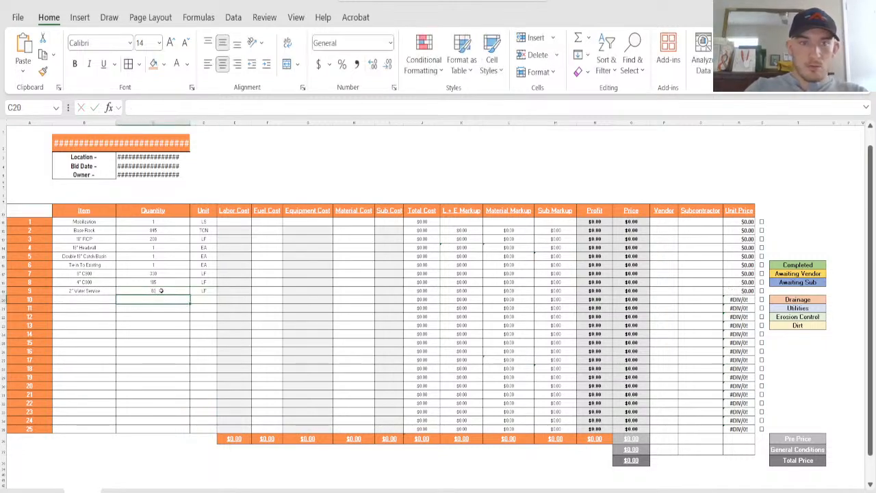
Step: Enter Water Meter Assembly as item 10 with quantity 1 and unit EA
key("Left")
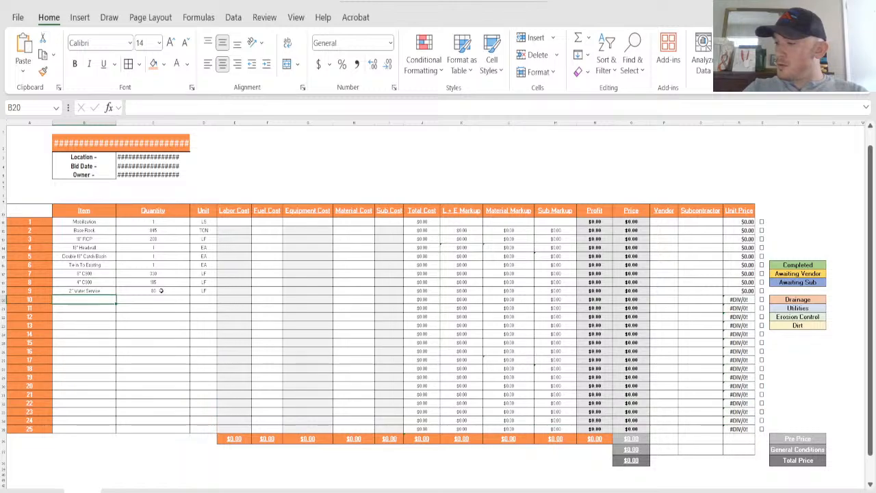
type("W")
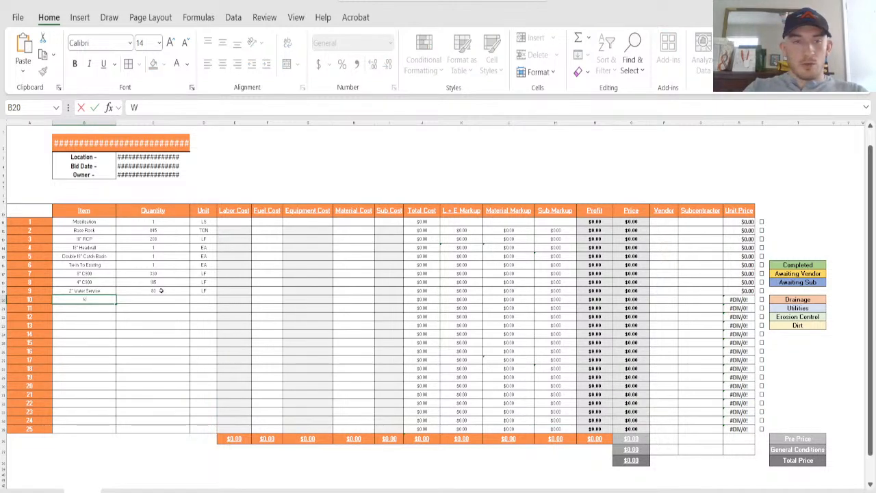
type("ater Meter")
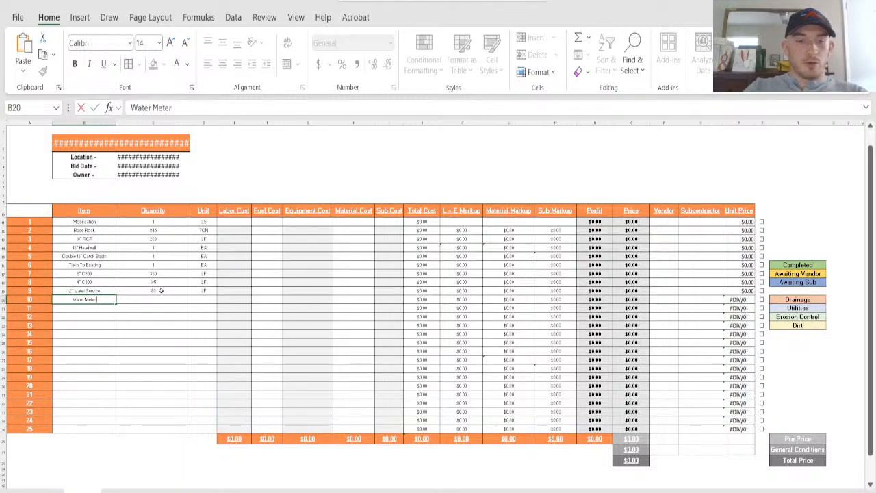
type(" Assembly")
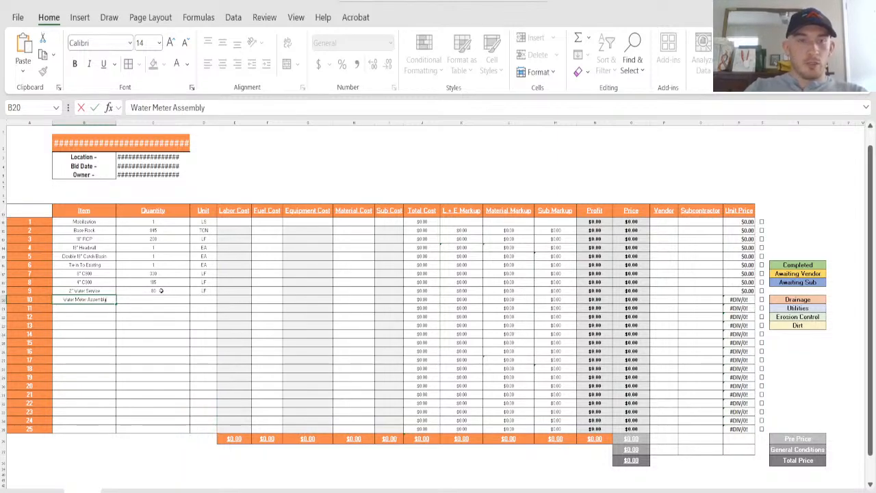
key("Tab")
type("1")
key("Tab")
type("EA")
key("Return")
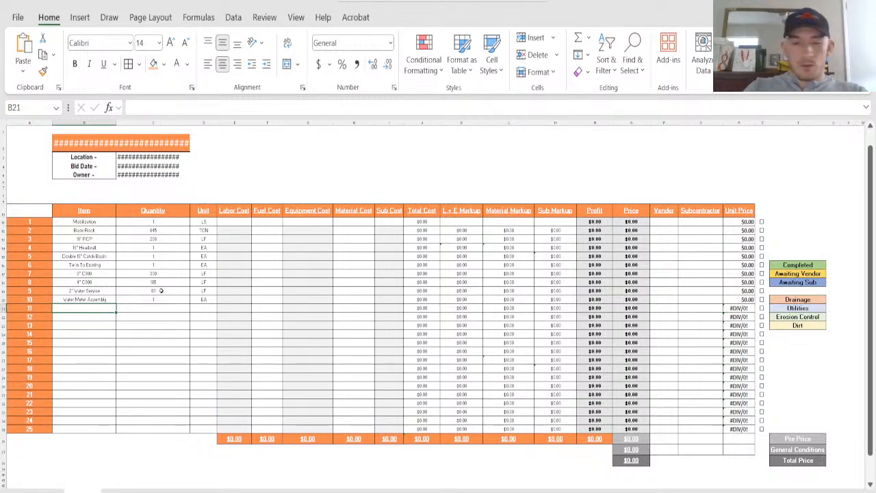
Step: Enter Hydrant as item 11 with quantity 2 and unit EA
type("Hydrant")
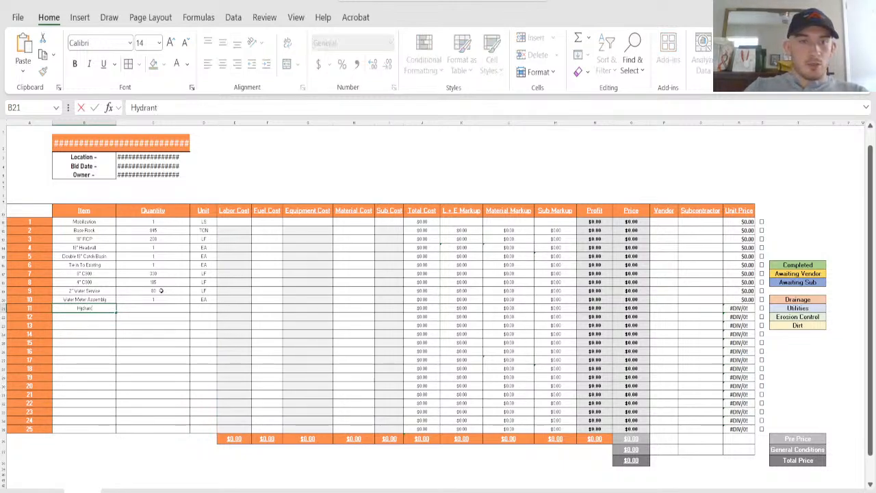
key("Tab")
type("2")
key("Tab")
type("EA")
key("Return")
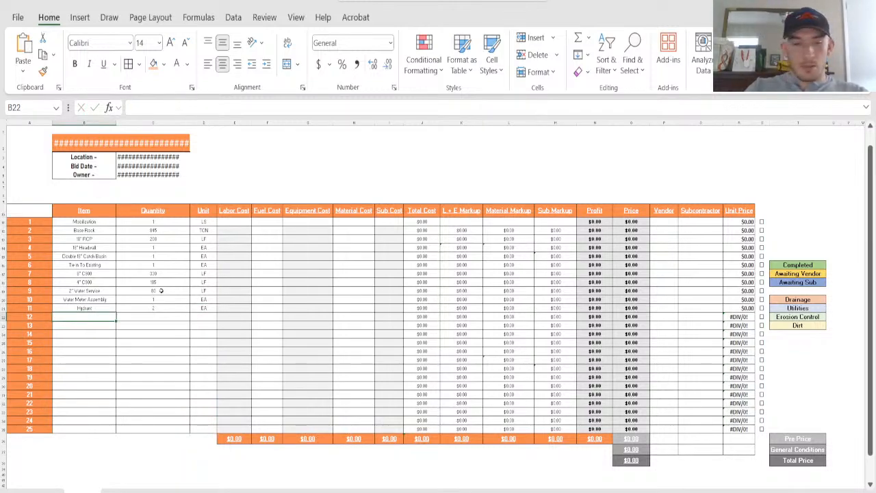
Step: Enter Siamese FDC as item 12 with quantity 1 and unit EA
type("Siamese FD")
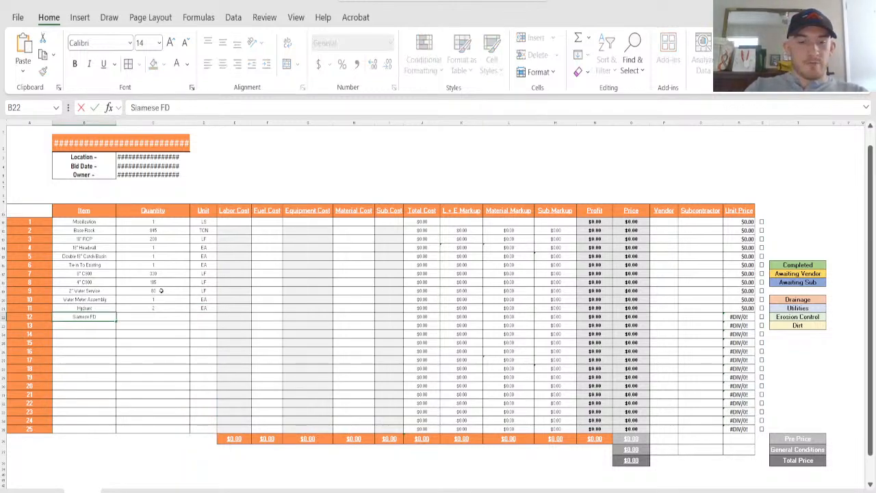
type("C")
key("Tab")
type("1")
key("Tab")
type("EA")
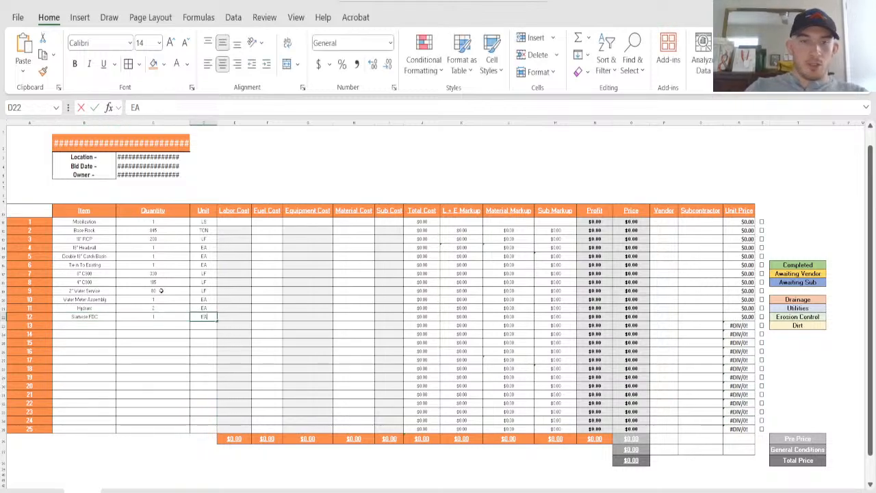
key("Return")
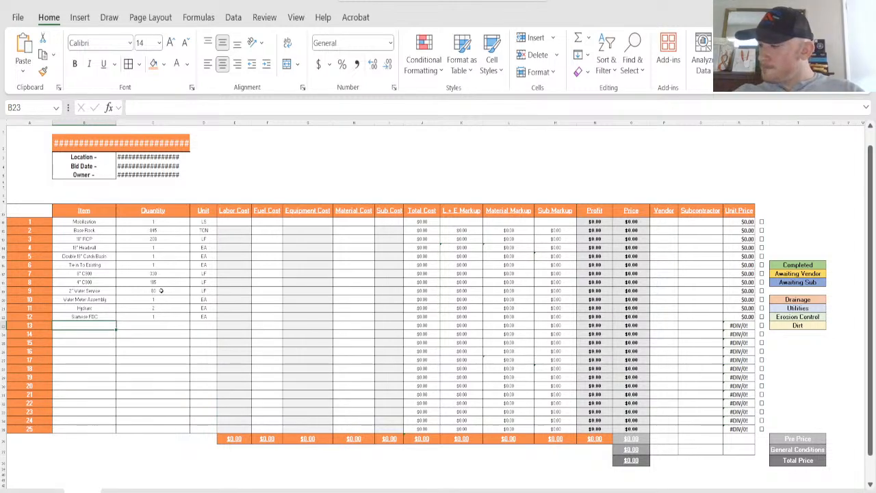
Step: Enter 8" SDR26 as item 13 with quantity 390 and unit LF
type("8")
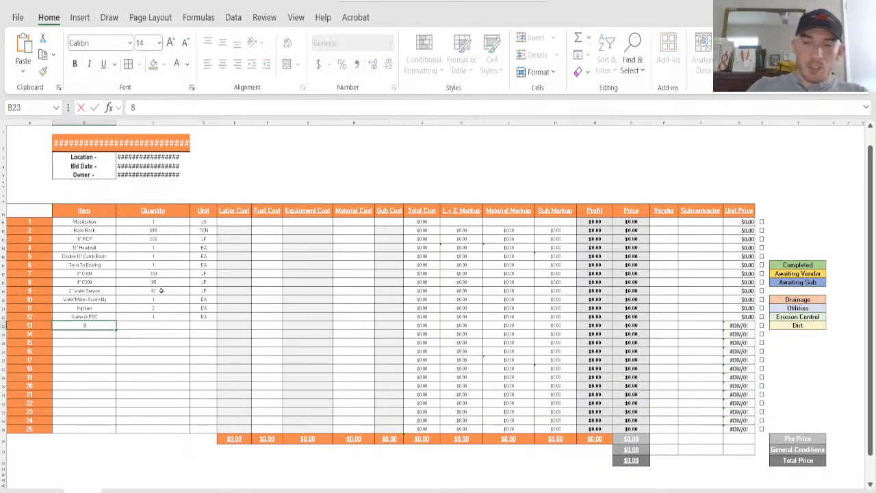
type("\"")
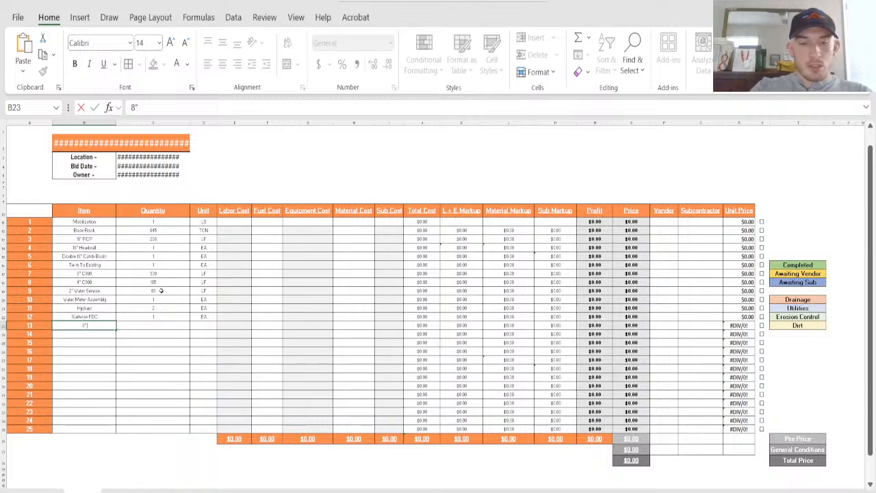
type(" SDR26")
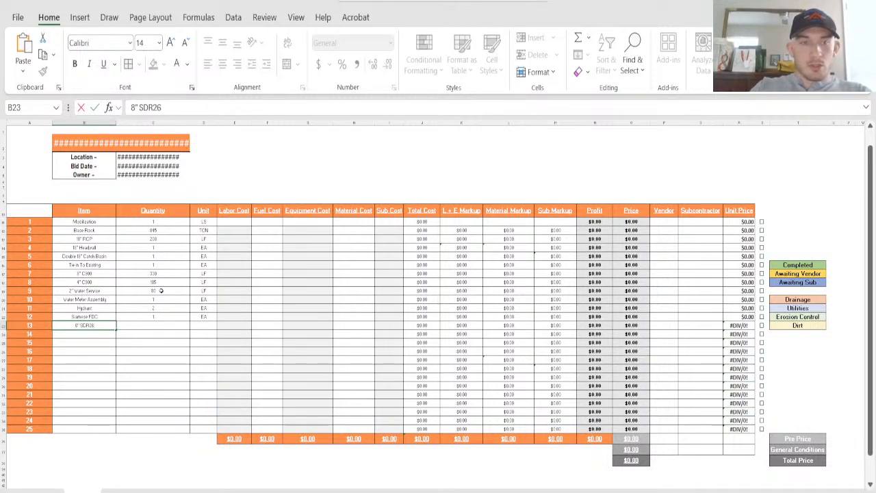
key("Tab")
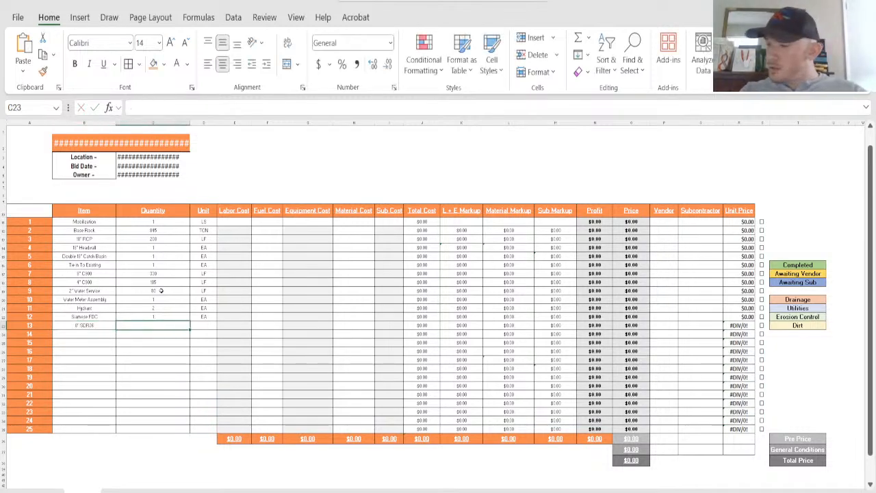
type("390")
key("Tab")
type("LF")
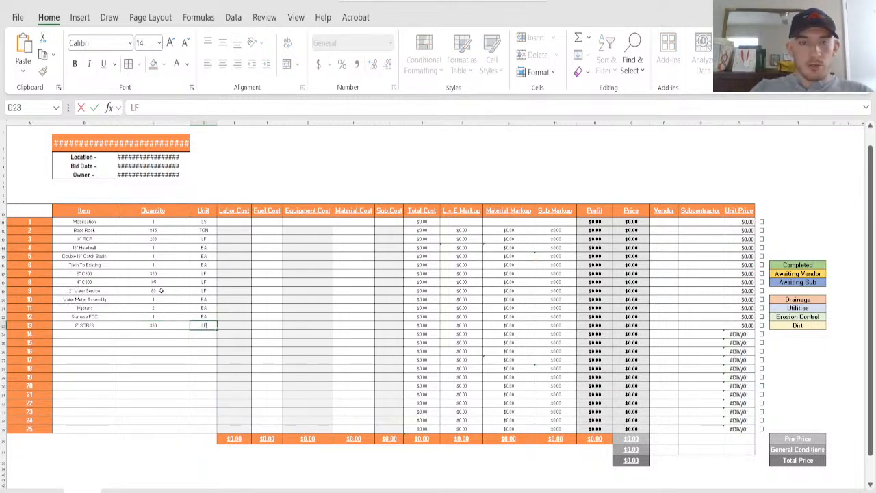
key("Return")
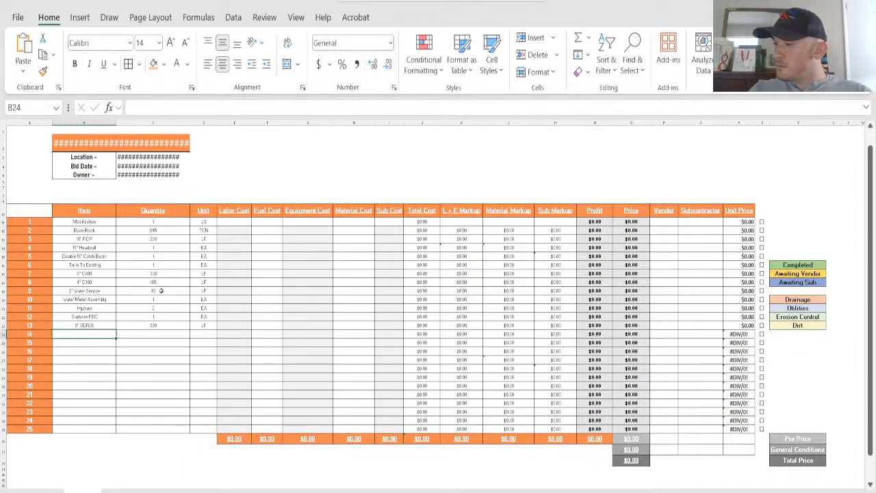
Step: Enter SMH (11'-15') as item 14 with quantity 3 and unit EA
type("SMH")
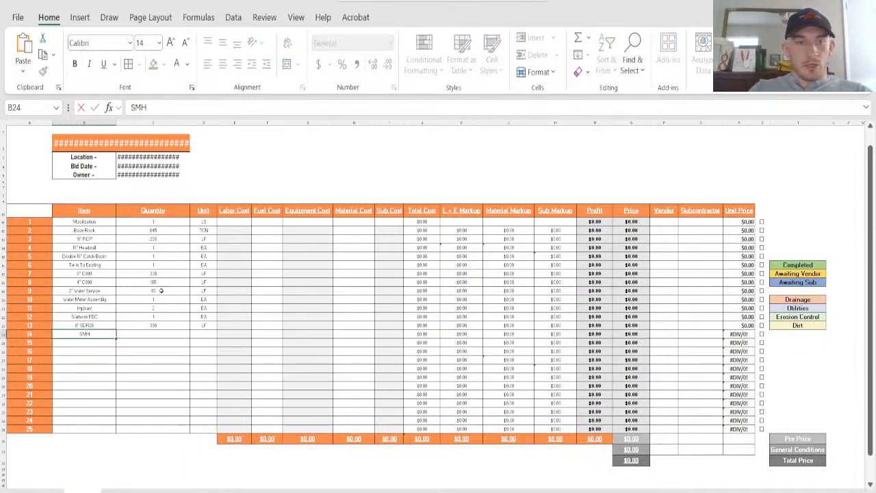
type(" (")
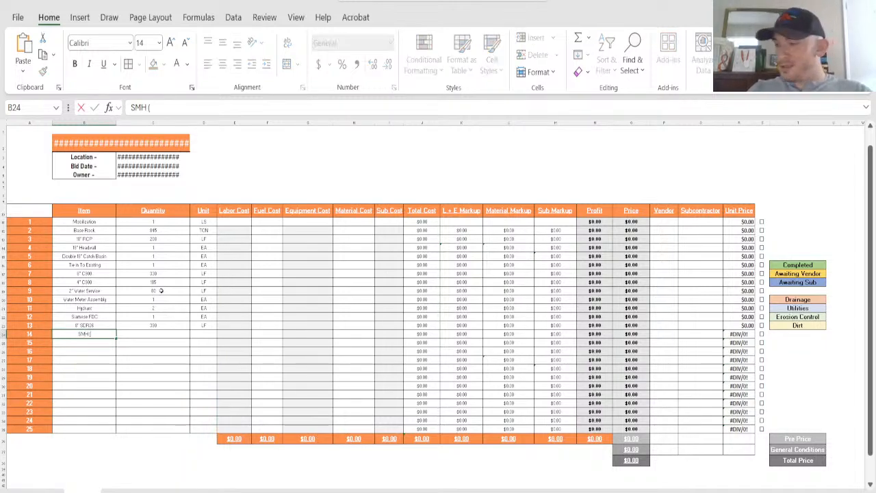
type("1")
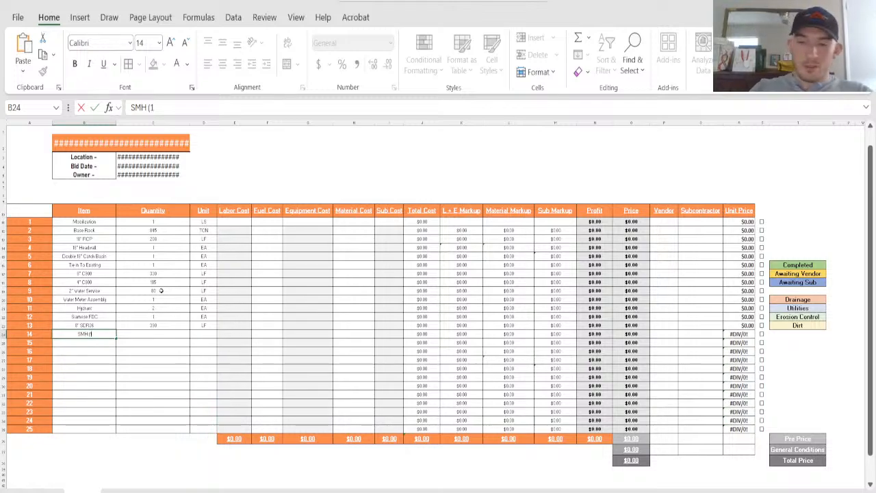
type("1'-15")
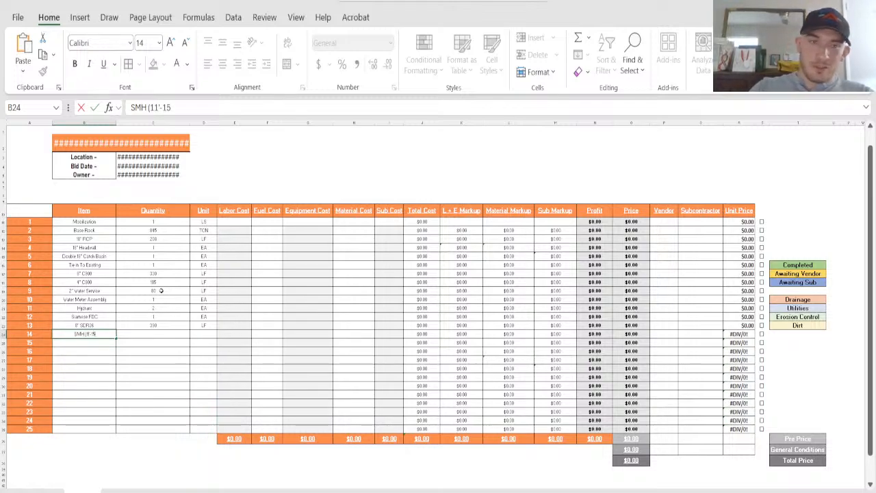
type("')")
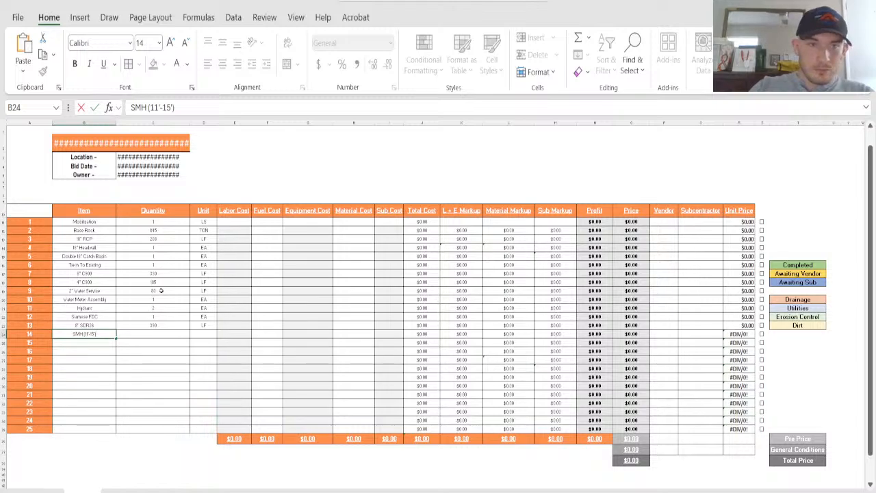
key("Tab")
type("3")
key("Tab")
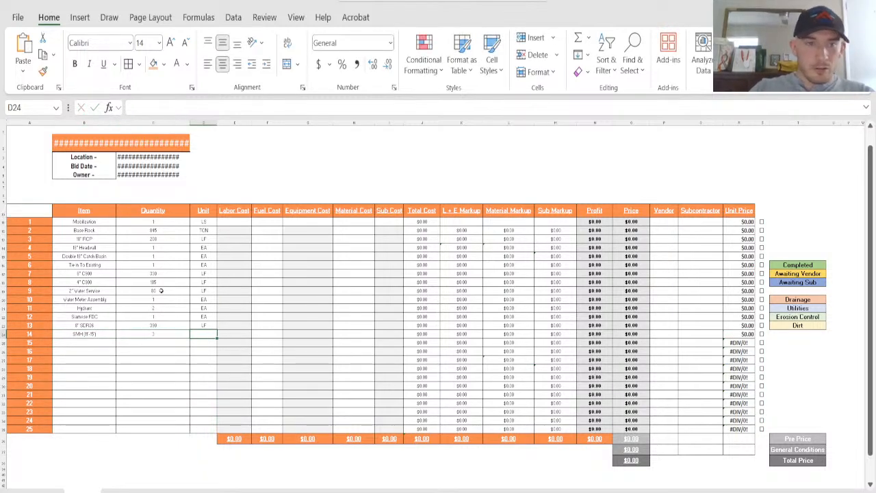
type("EA")
key("Return")
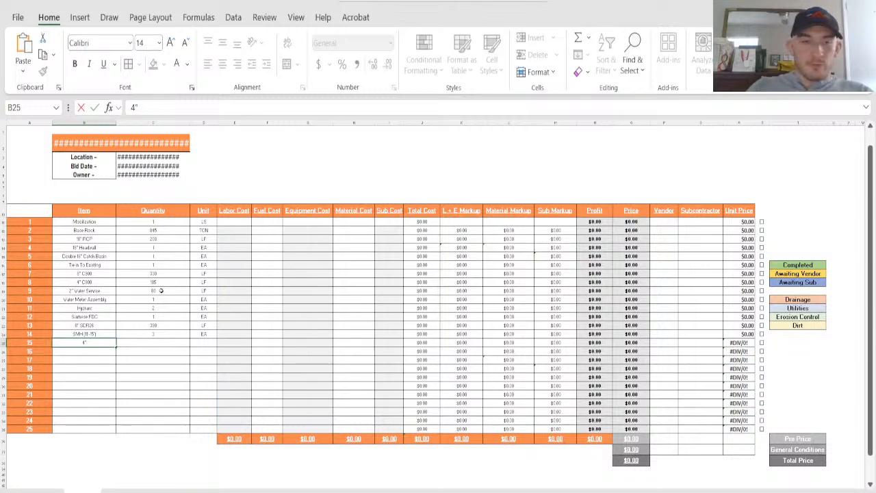
Step: Enter 4" Sewer Service as item 15 with quantity 55 and unit LF
type("\" Sewer Service")
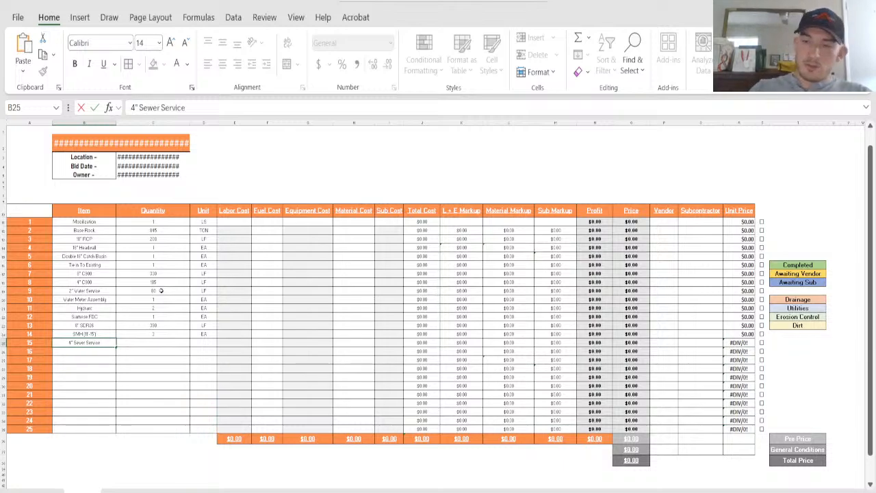
key("Tab")
type("55")
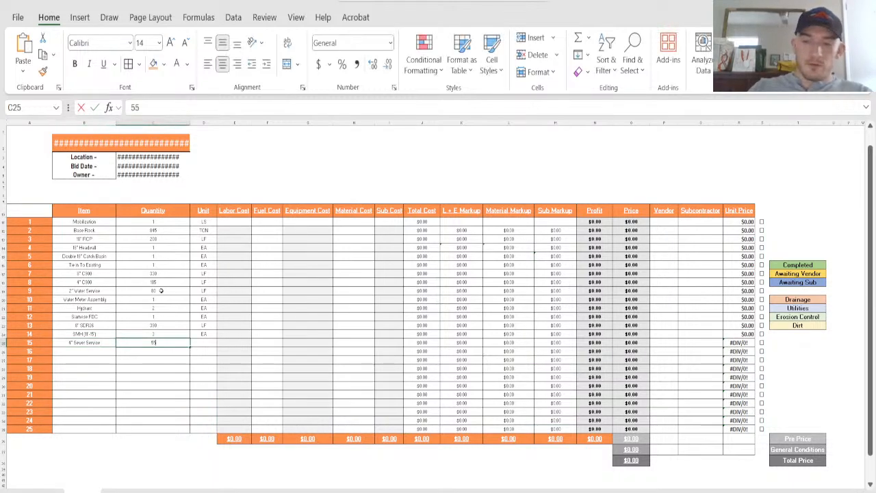
key("Tab")
type("LF")
key("Return")
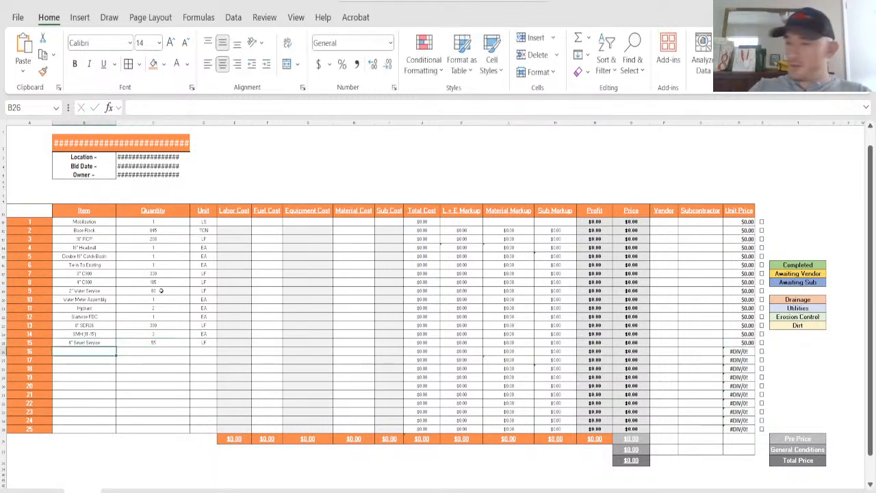
Step: Enter Wattles as item 16 with quantity 2 and unit EA
type("Wattles")
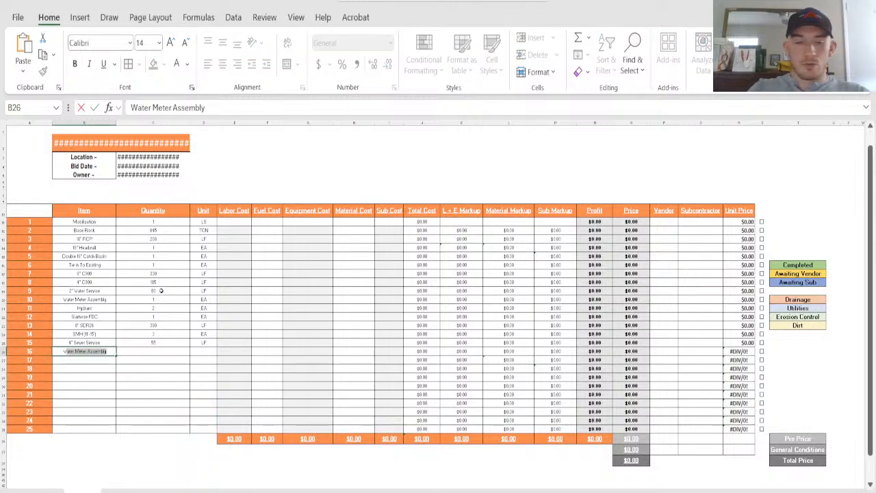
key("Tab")
type("2")
key("Tab")
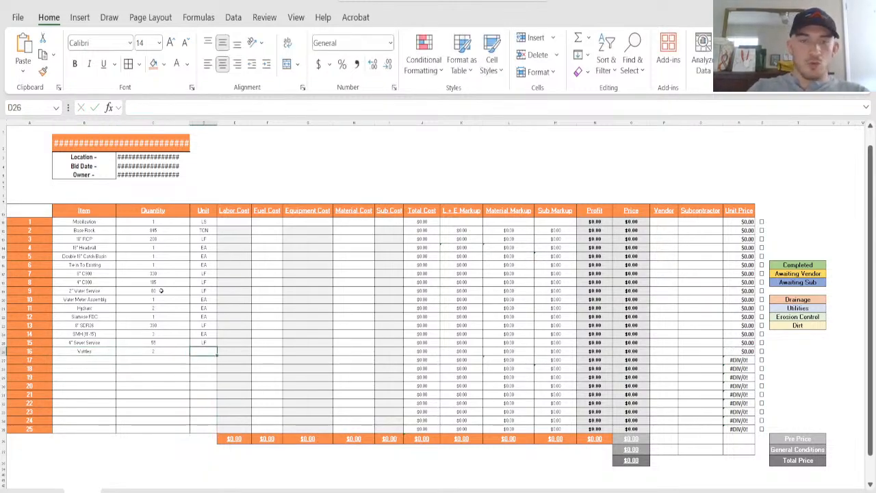
type("EA")
key("Return")
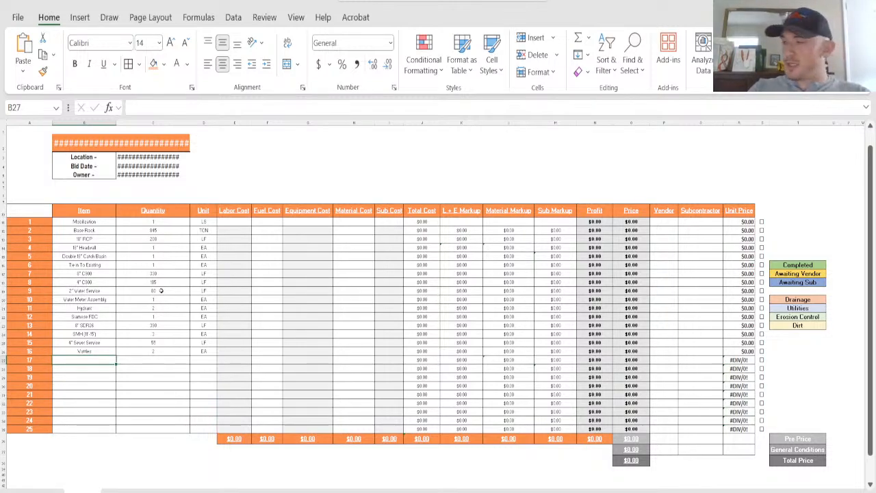
Step: Enter Inlet Protection as item 17 with quantity 1 and unit EA
type("Inle")
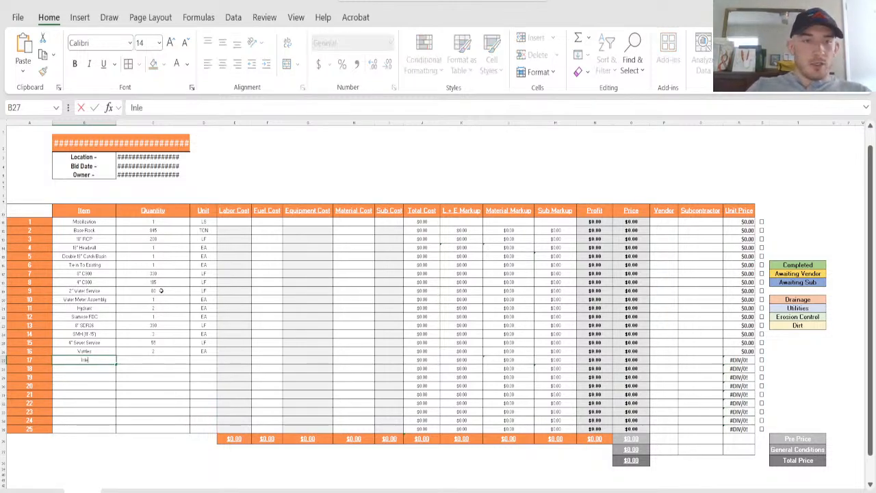
type("t Protection")
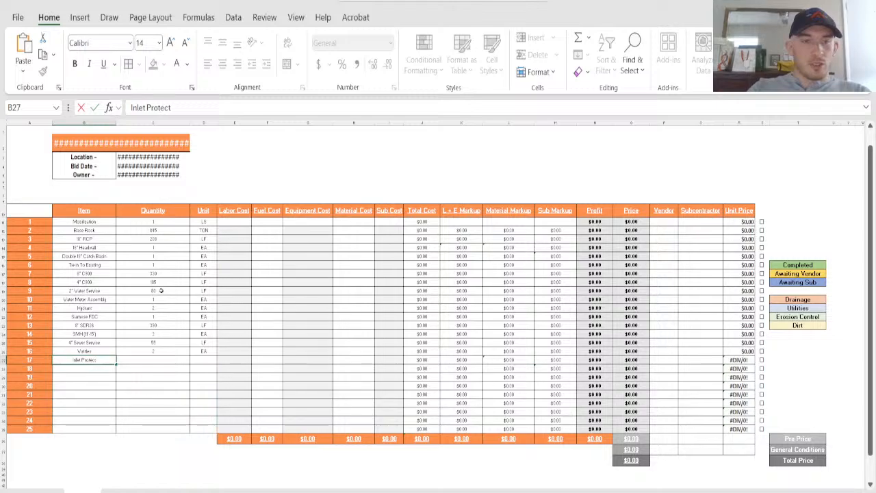
key("Tab")
type("1")
key("Tab")
type("EA")
key("Return")
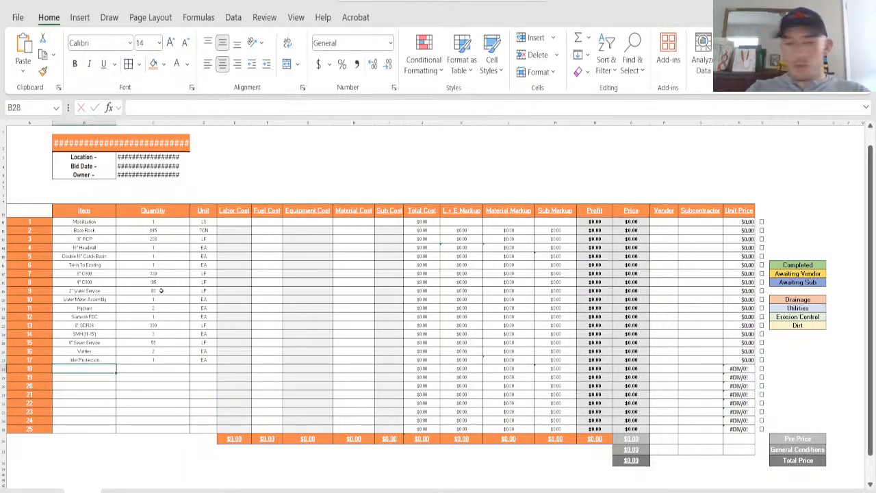
Step: Enter Silt Fence (Wire Backed) as item 18 with quantity 670 and unit LF
type("S")
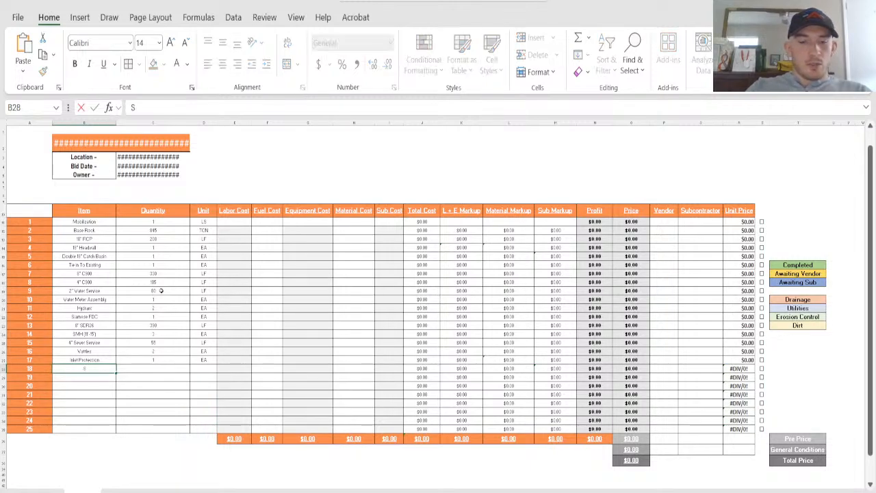
type("ilt Fence")
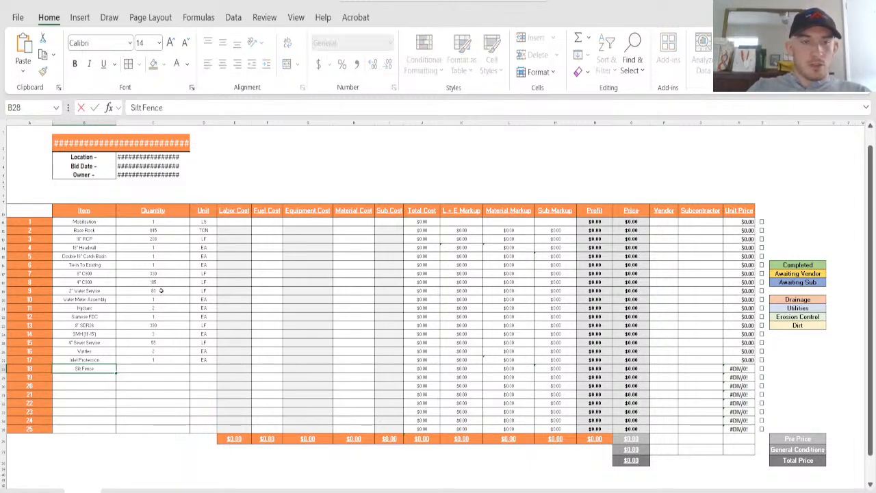
type(" (Wire")
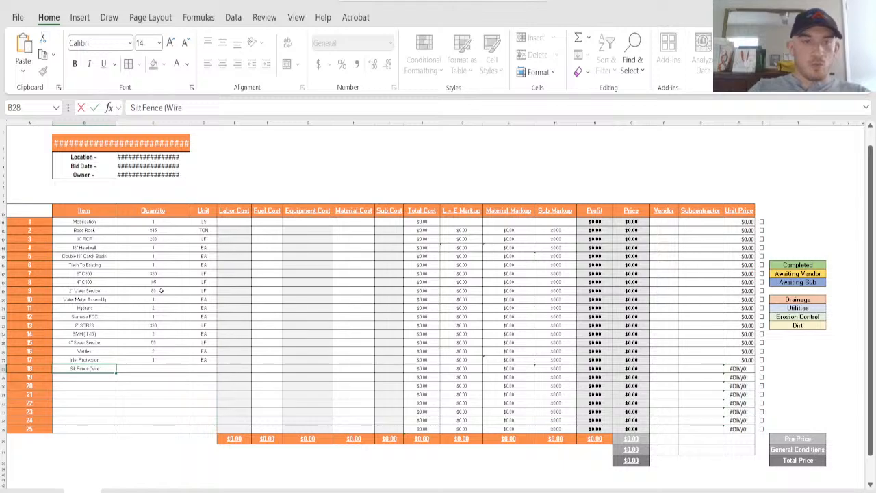
type(" Backed)")
key("Tab")
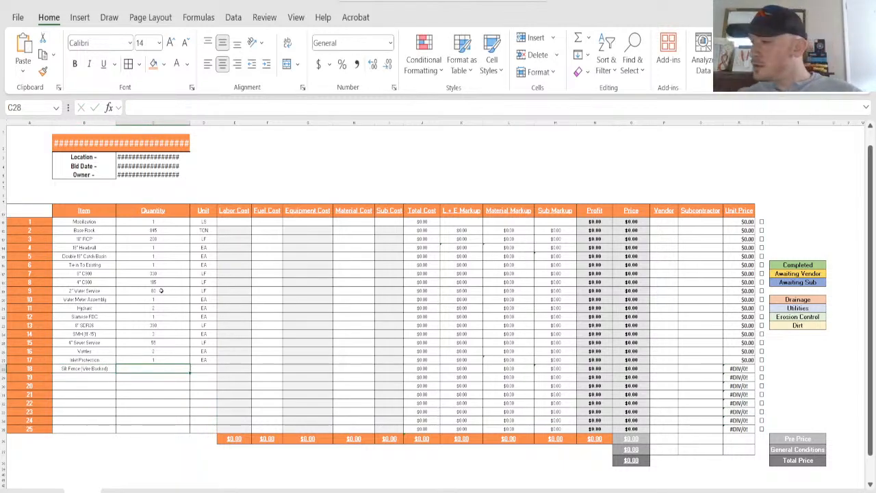
type("670")
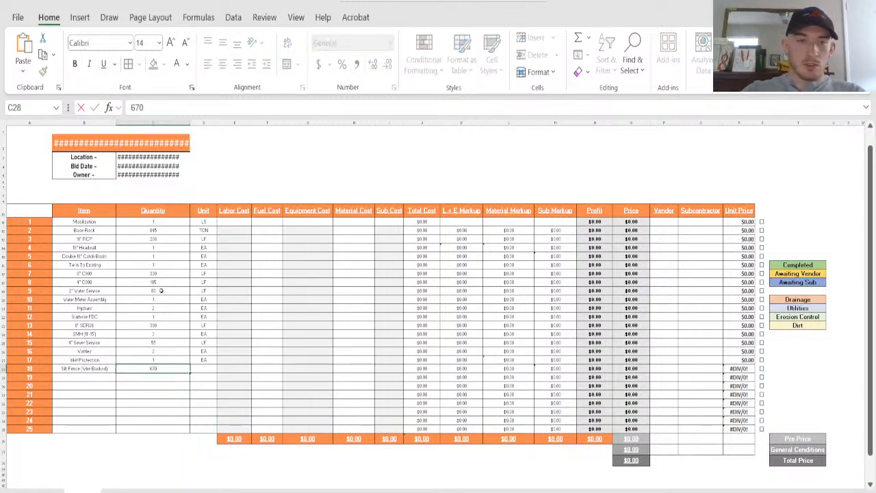
key("Tab")
type("LF")
key("Return")
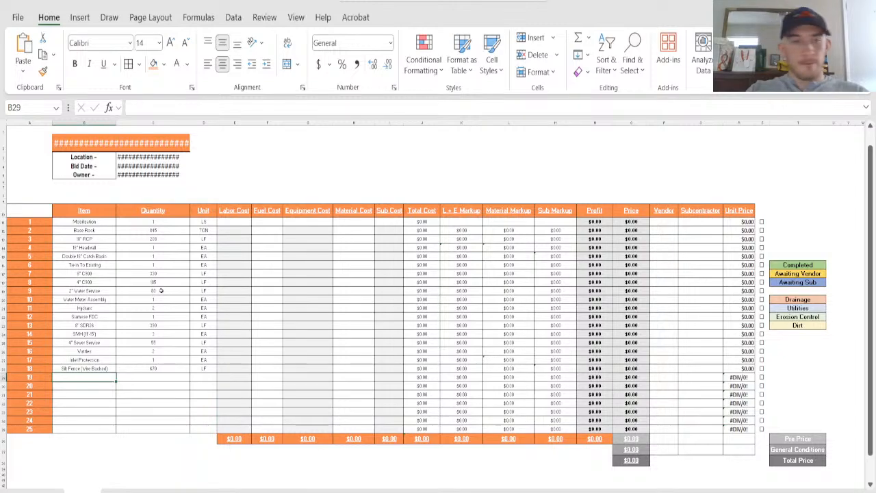
Step: Enter Construction Entrance as item 19 with quantity 1 and unit EA
type("Construction Entrance")
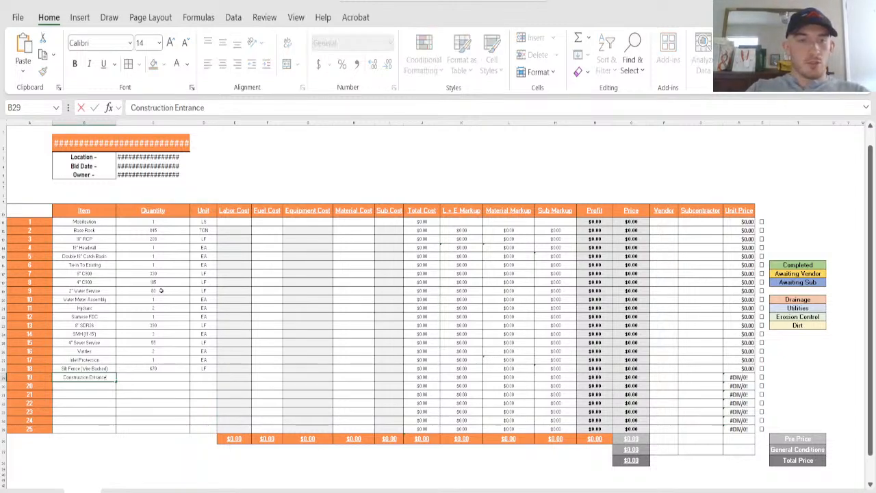
key("Tab")
type("1")
key("Tab")
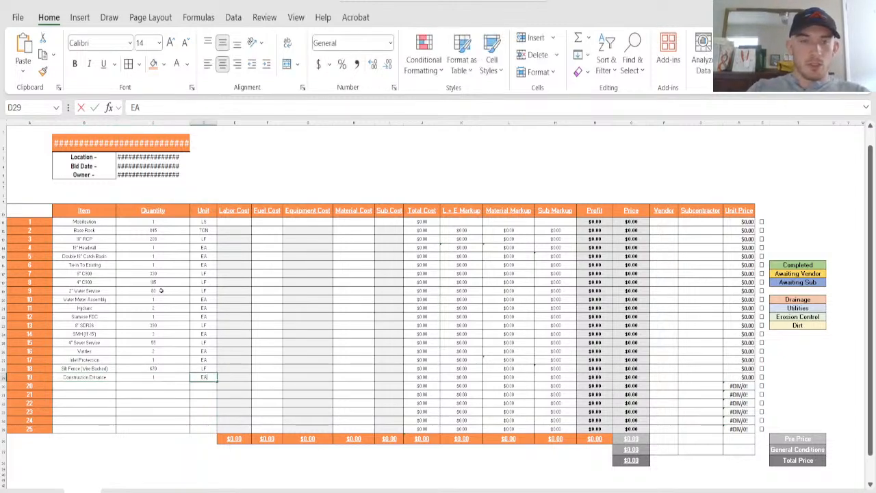
type("EA")
key("Return")
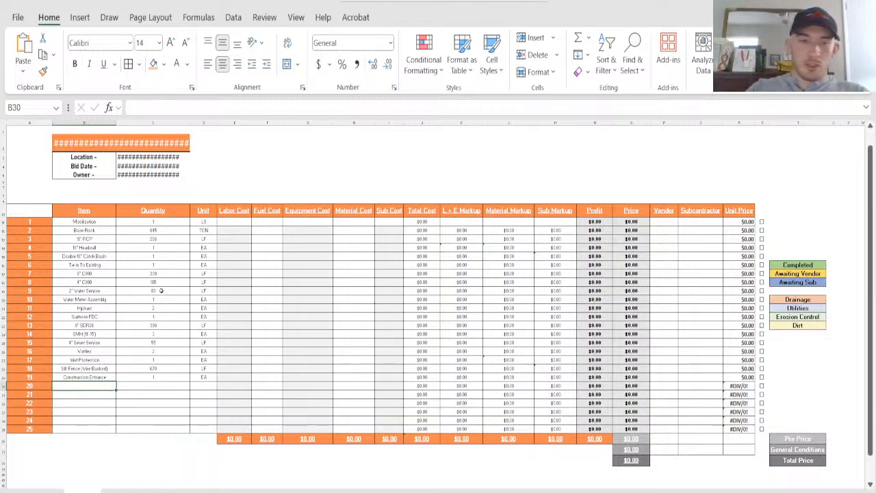
Step: Enter 100# Rip Rap as item 20 with quantity 7 and unit TON
type("Rip Rap")
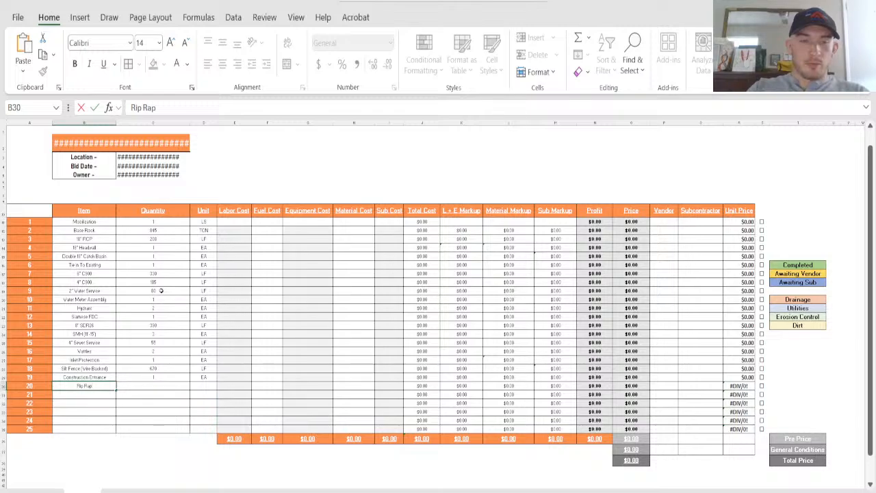
key("BackSpace")
key("BackSpace")
key("BackSpace")
key("BackSpace")
key("BackSpace")
key("BackSpace")
key("BackSpace")
type("100")
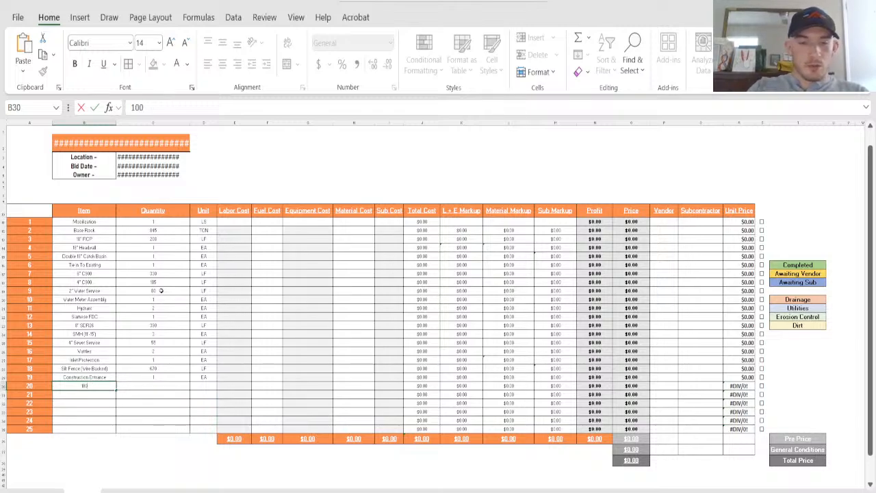
type("# R")
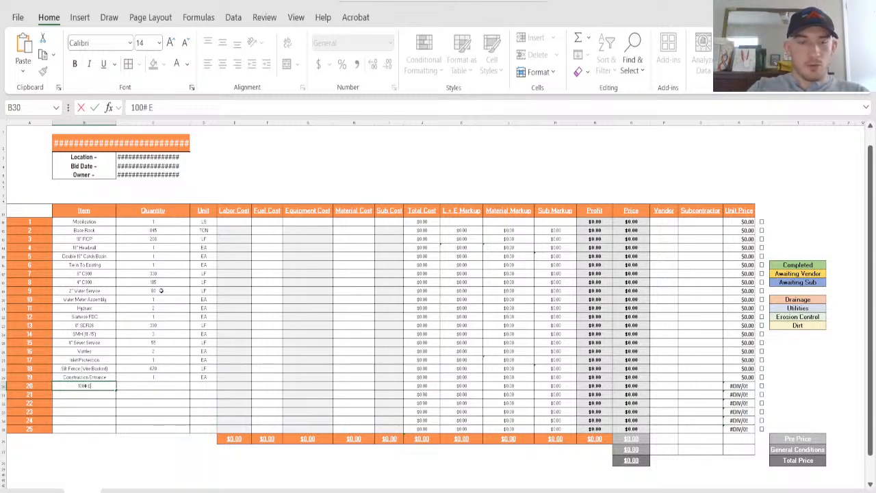
type("ip Rap")
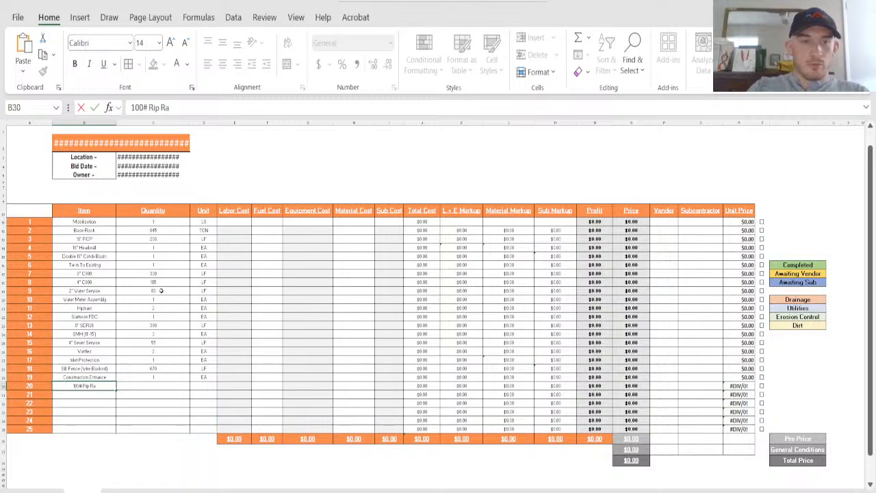
key("Tab")
type("7")
key("Tab")
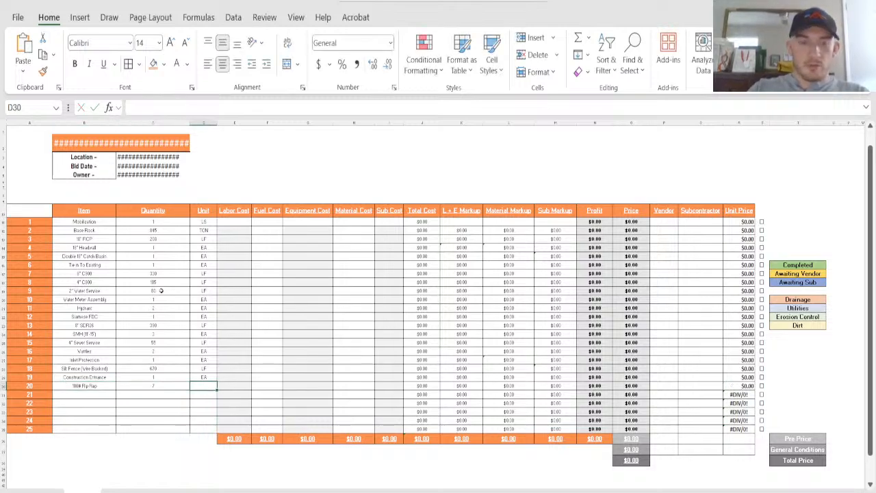
type("TONS")
key("Return")
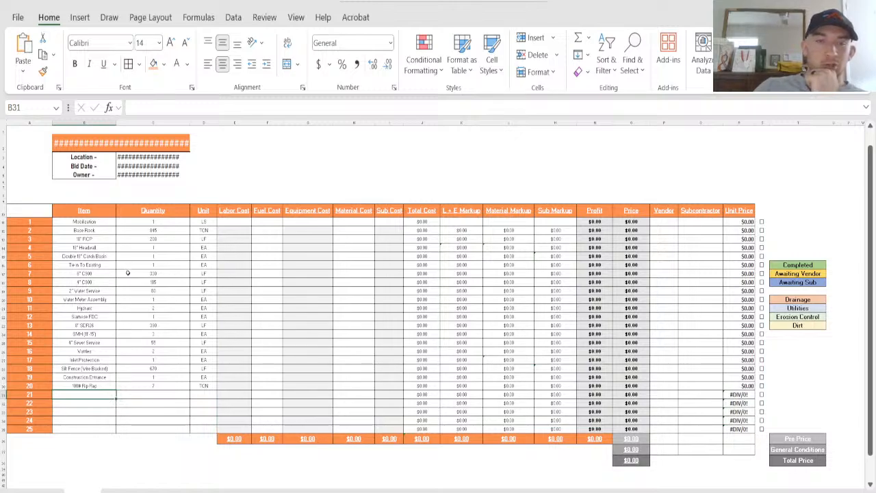
left_click_drag(101, 276, 95, 352)
left_click(152, 333)
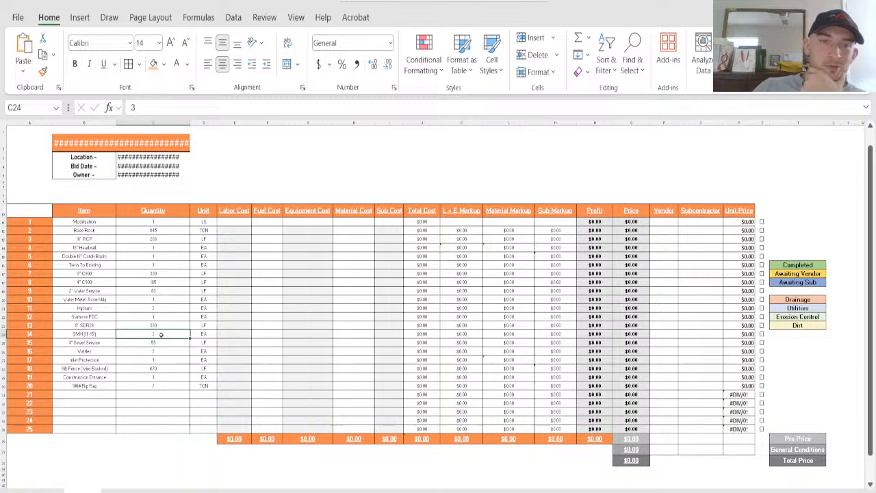
left_click(416, 335)
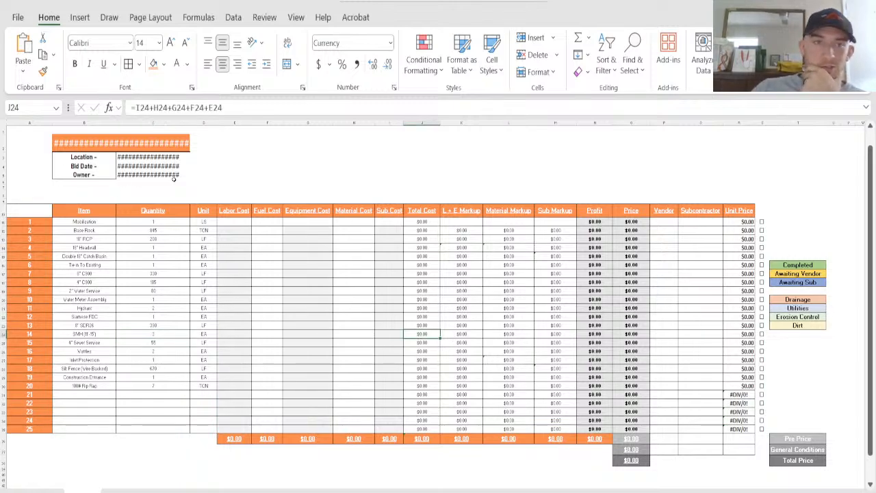
double_click(81, 144)
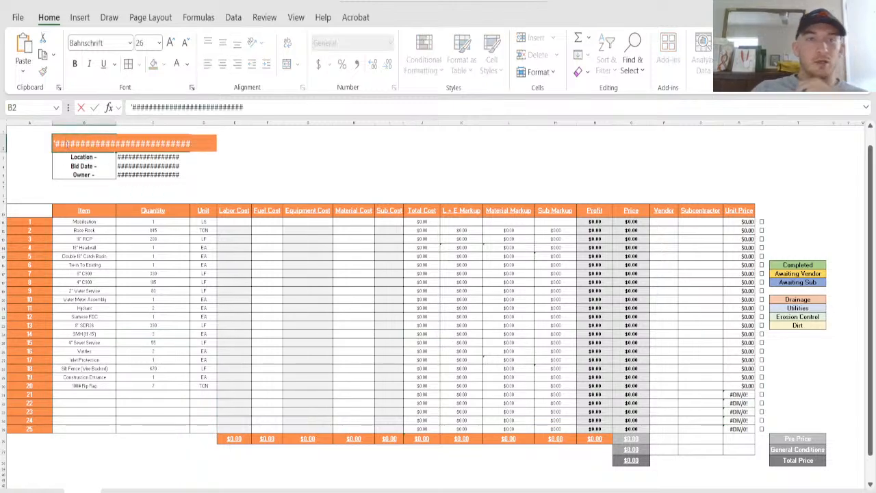
left_click(172, 256)
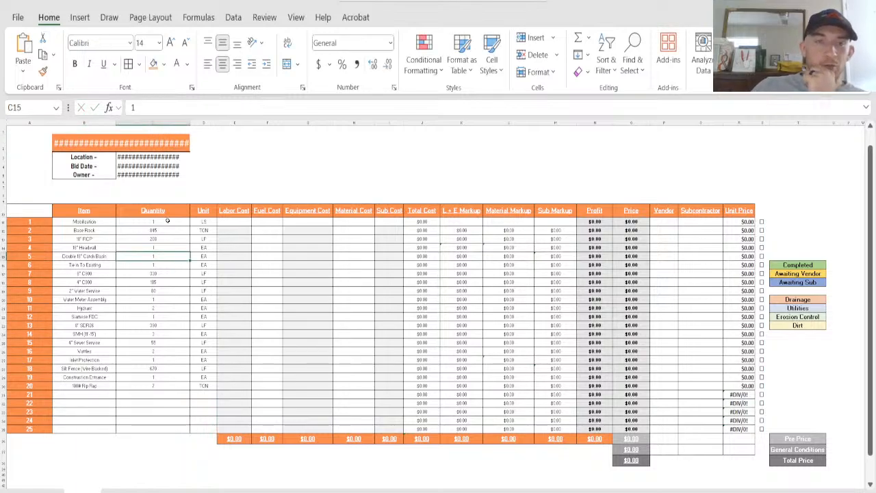
left_click_drag(89, 229, 254, 363)
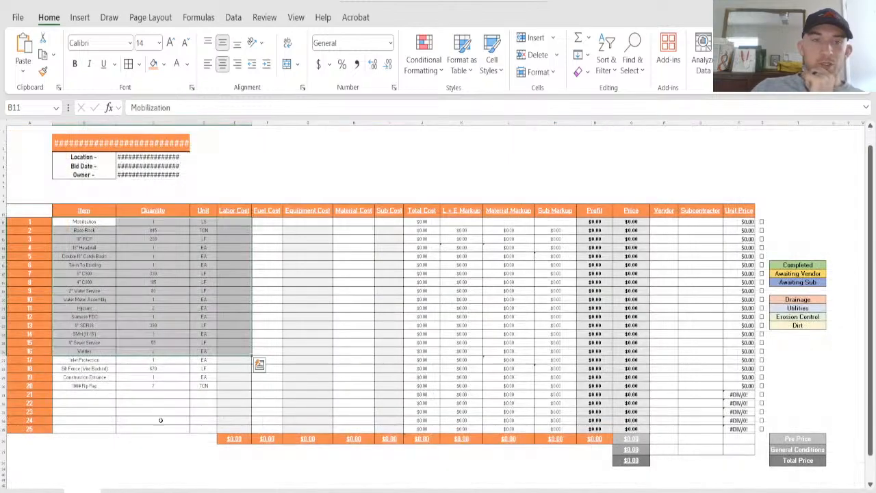
left_click(340, 369)
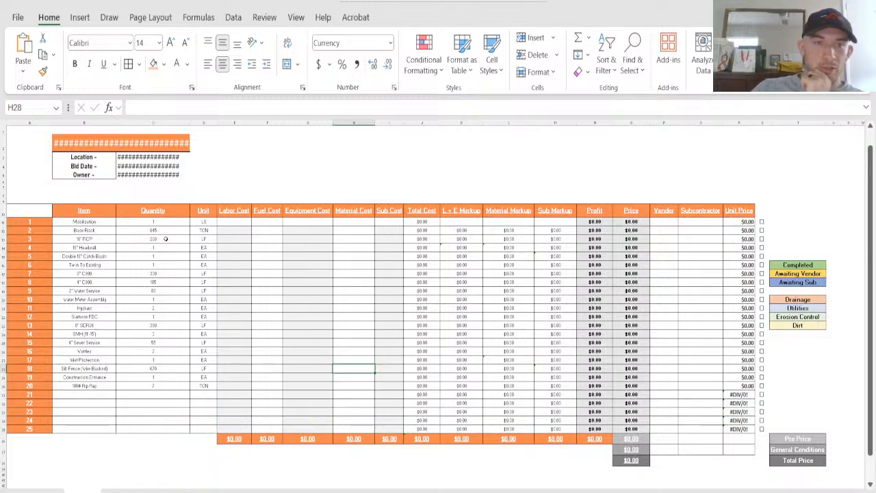
Step: Look up the Small Pipe Crew's total on the machine and crew rate sheet, and return to item 3's equipment cost in the bid sheet
left_click(246, 239)
left_click(321, 238)
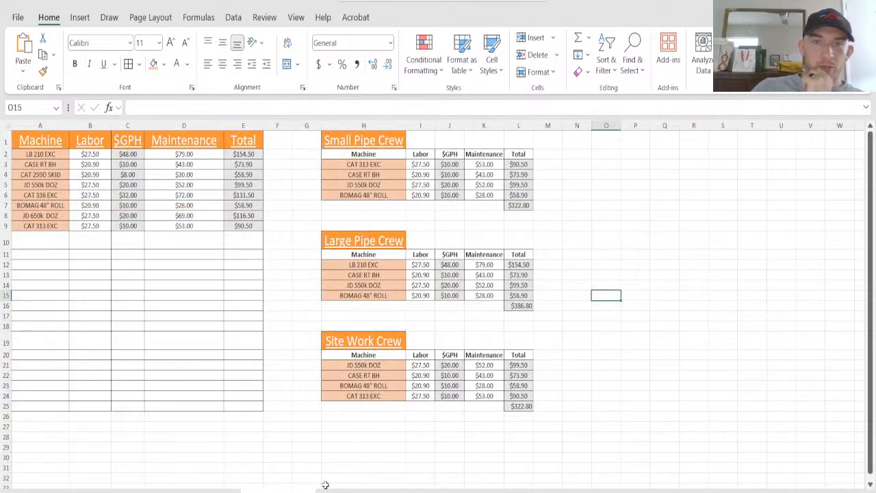
left_click(325, 486)
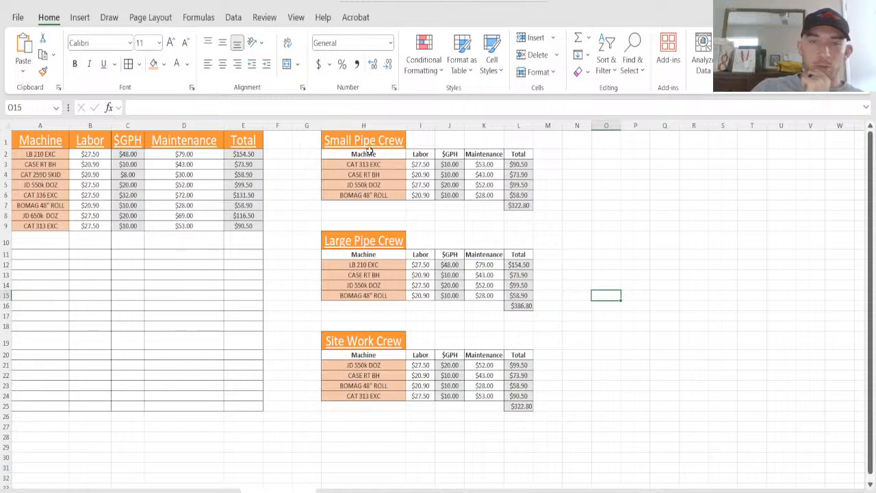
left_click(525, 207)
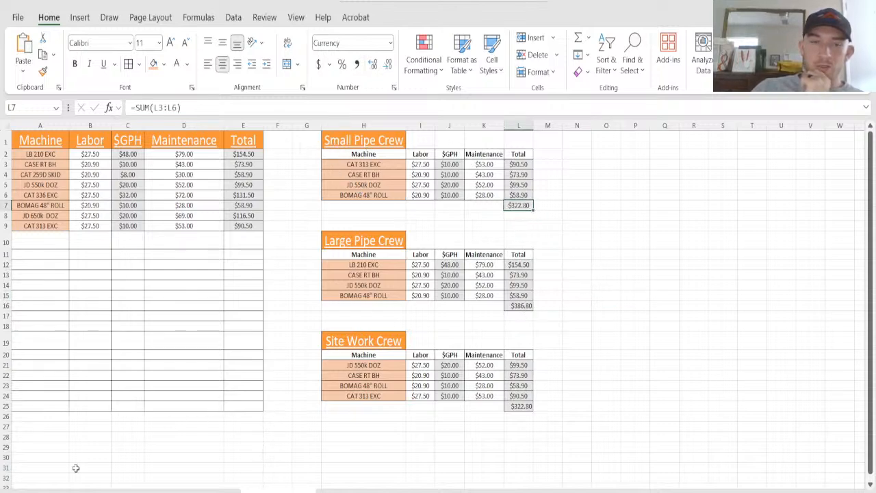
left_click(81, 488)
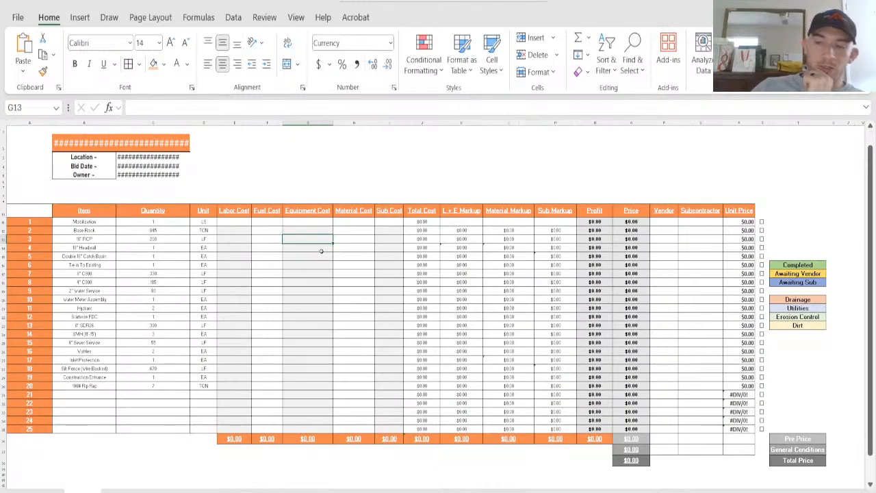
Step: Enter 322.80*6 as the equipment cost of item 3
type("322.80")
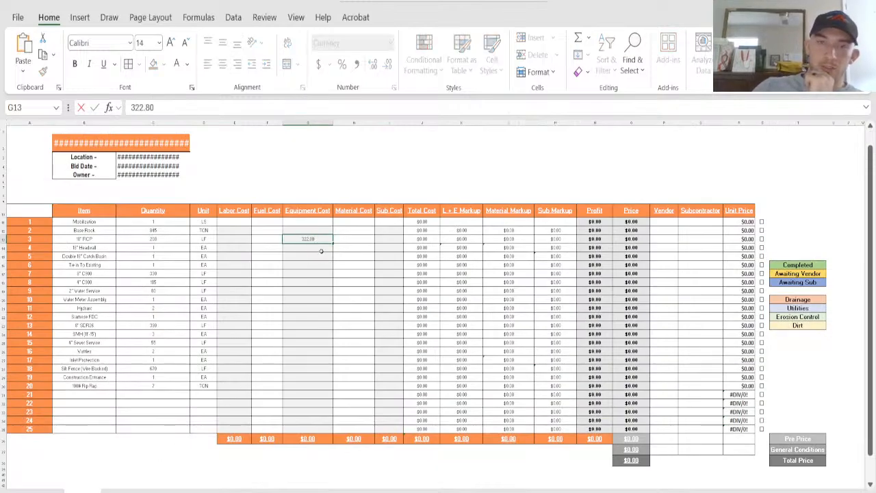
type("*")
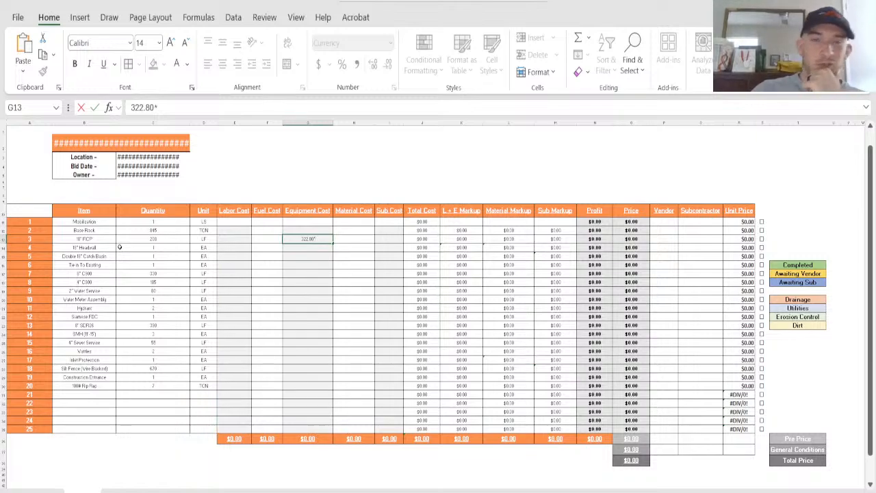
key("Return")
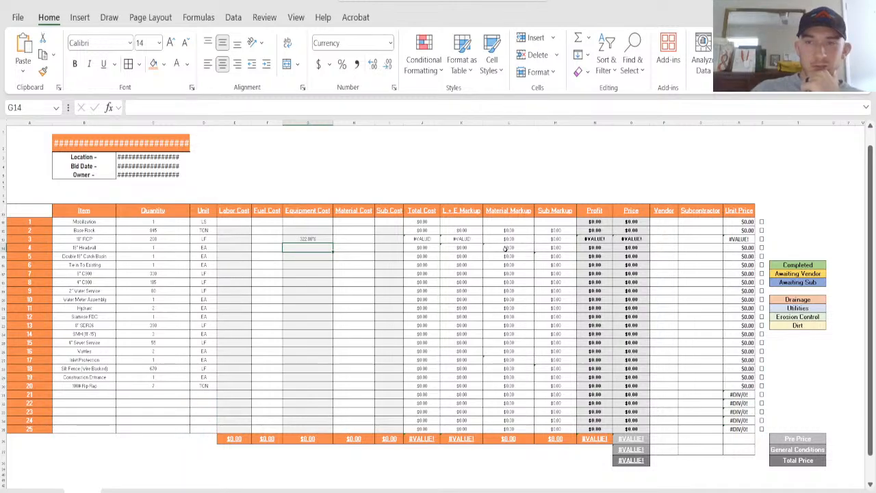
Step: Inspect the Total Cost formula of item 3
left_click(422, 239)
double_click(421, 239)
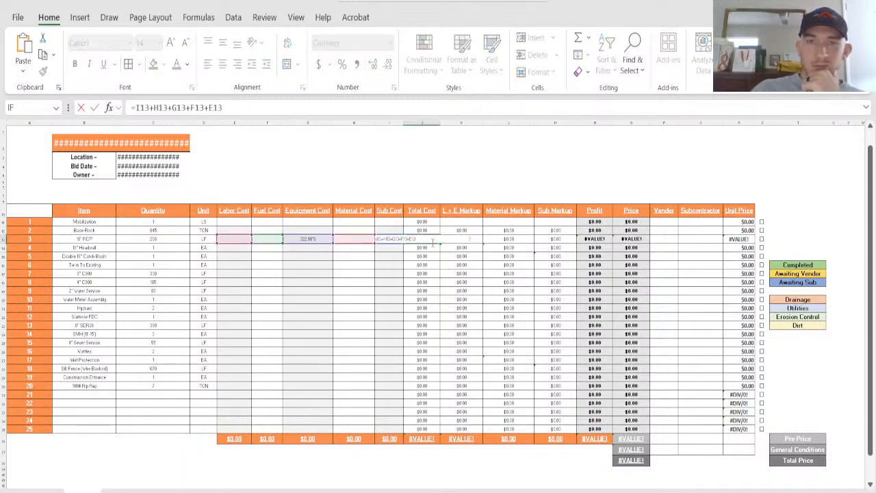
key("Return")
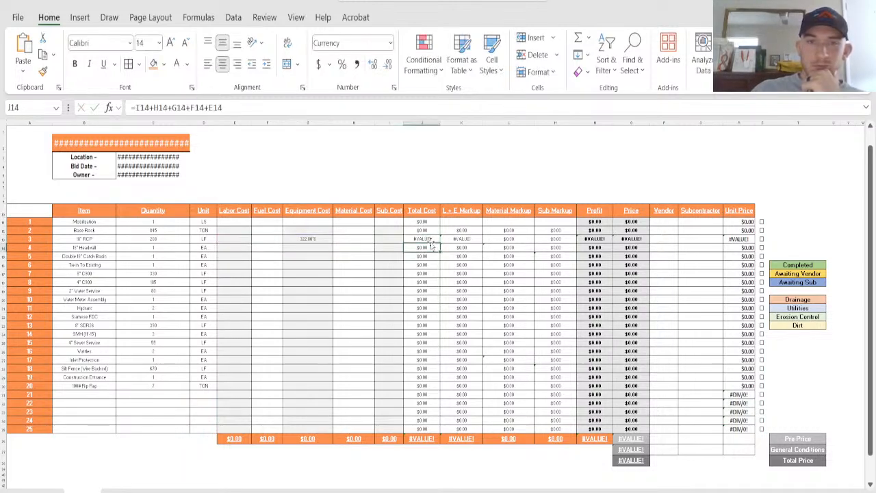
Step: Remove the *6 multiplier from item 3's equipment cost, leaving 322.80 in the cell
left_click(317, 241)
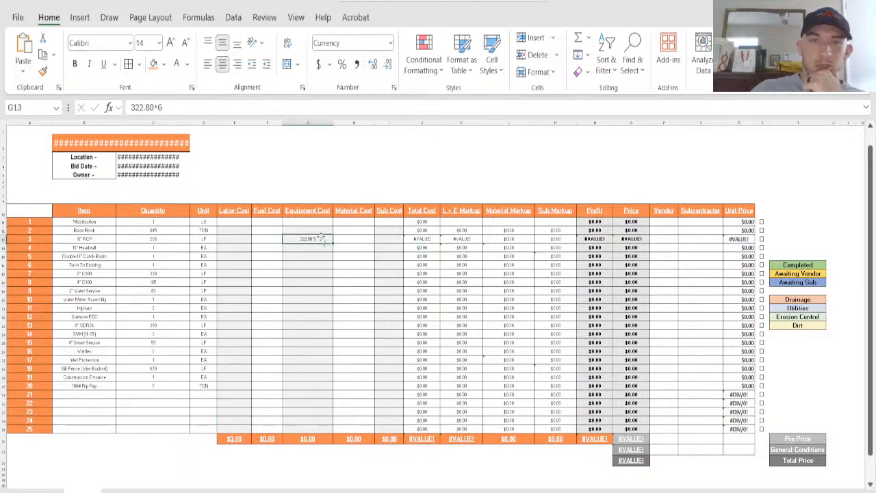
double_click(321, 241)
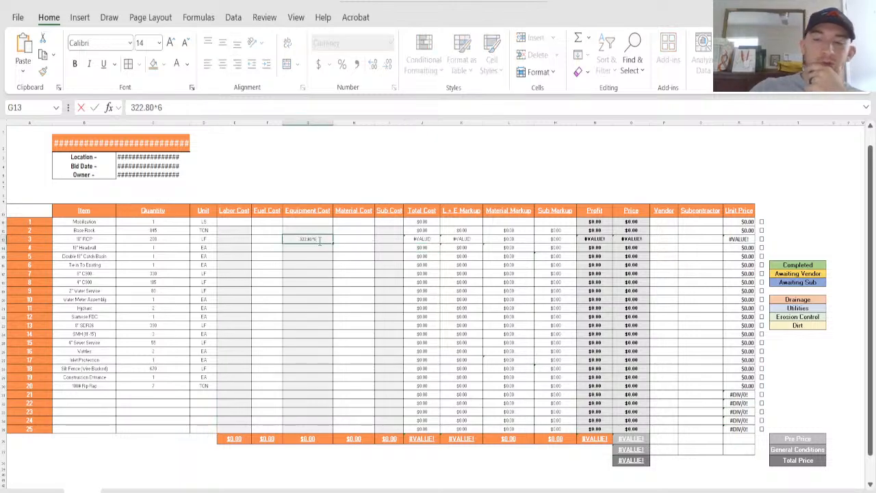
key("BackSpace")
key("BackSpace")
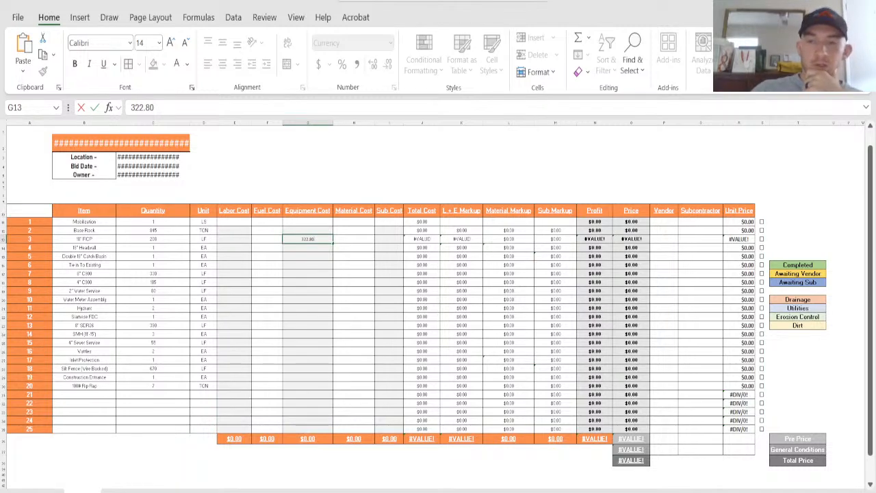
Step: Switch to Calculator and multiply 322.8 by 6
key("alt+Tab")
left_click(150, 205)
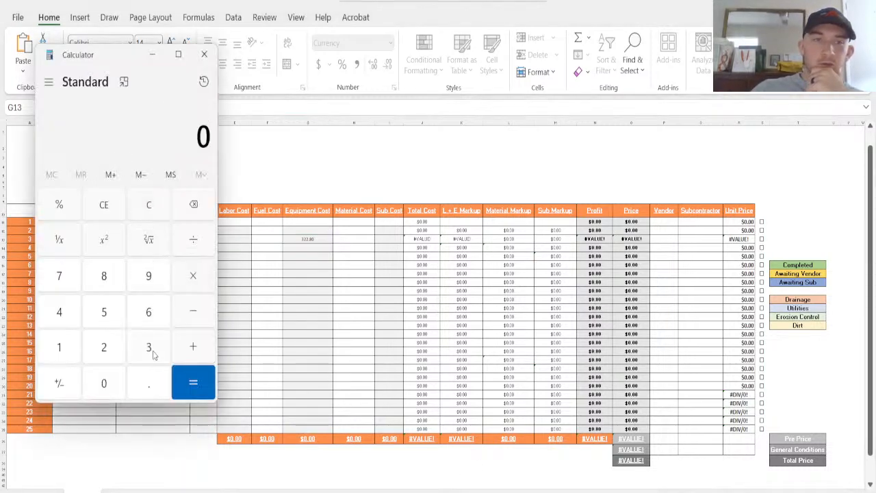
left_click(149, 347)
left_click(103, 347)
left_click(103, 347)
left_click(148, 383)
left_click(103, 275)
left_click(193, 275)
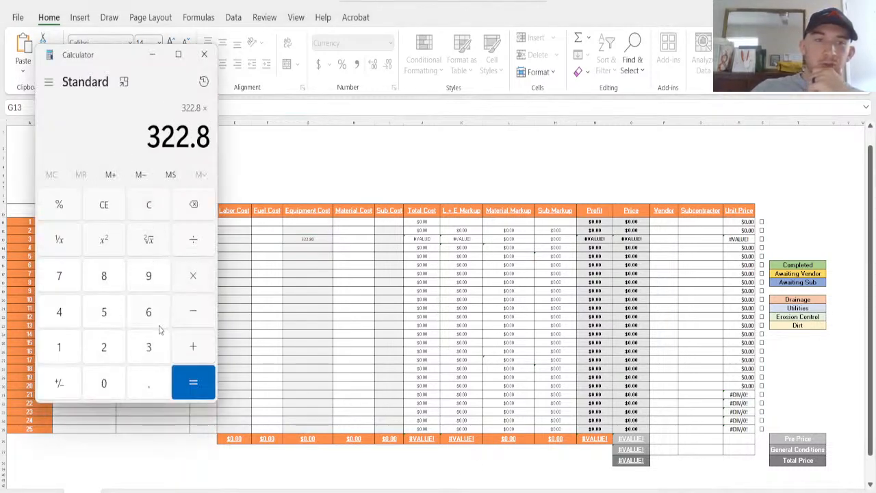
left_click(148, 313)
left_click(193, 381)
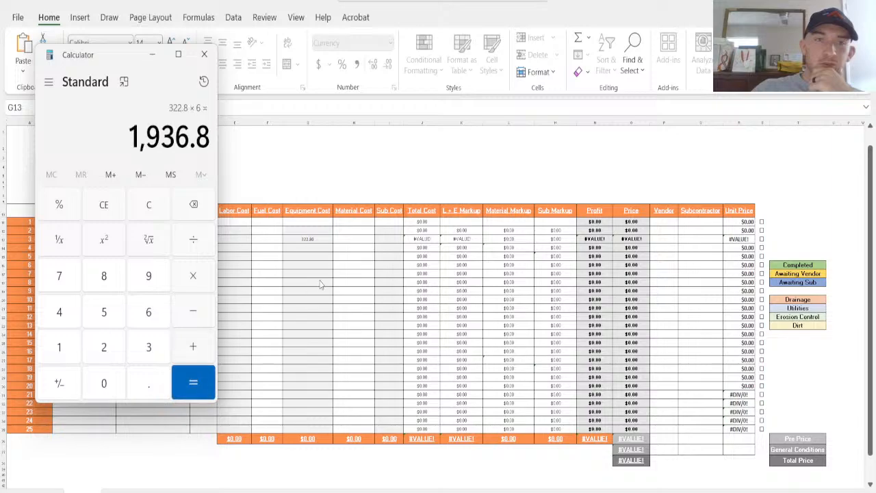
Step: Replace item 3's equipment cost in the bid sheet with 1936.8 and check its unit price
left_click(316, 239)
double_click(316, 239)
type("19")
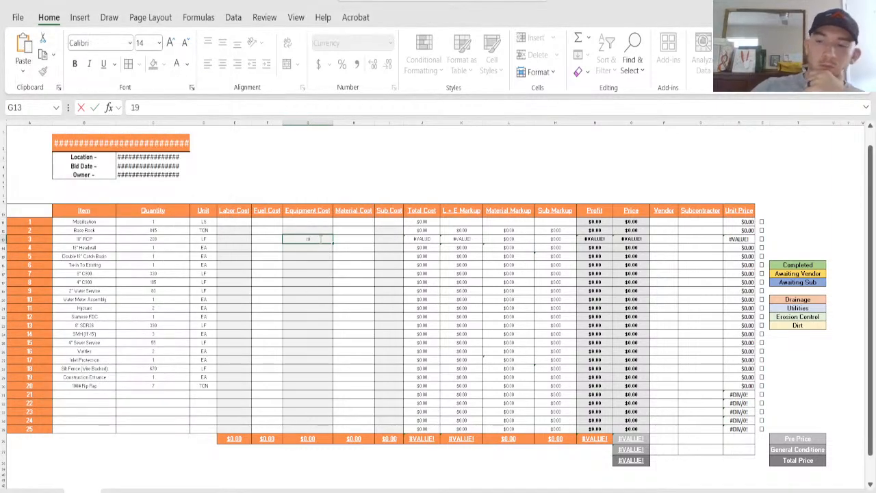
type("36.8")
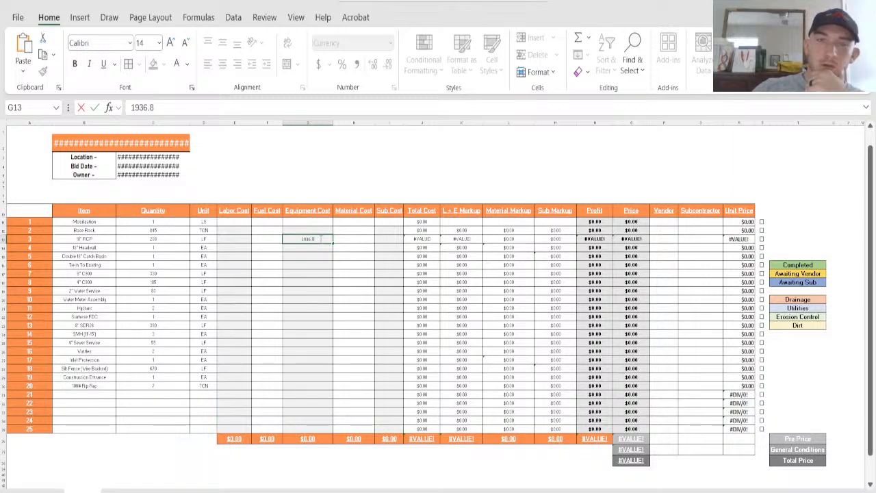
key("Return")
left_click(740, 238)
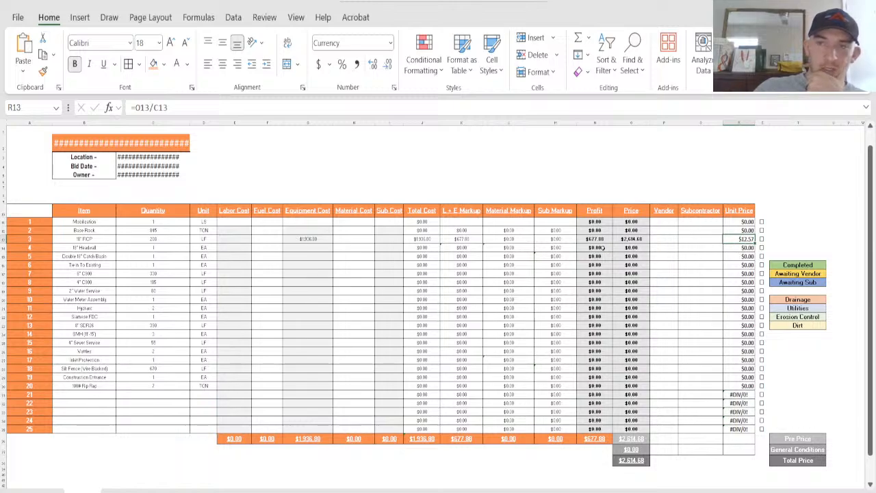
Step: Change the multiplier in item 3's L + E Markup formula to 0.5 and compare the profit with the total cost
double_click(463, 240)
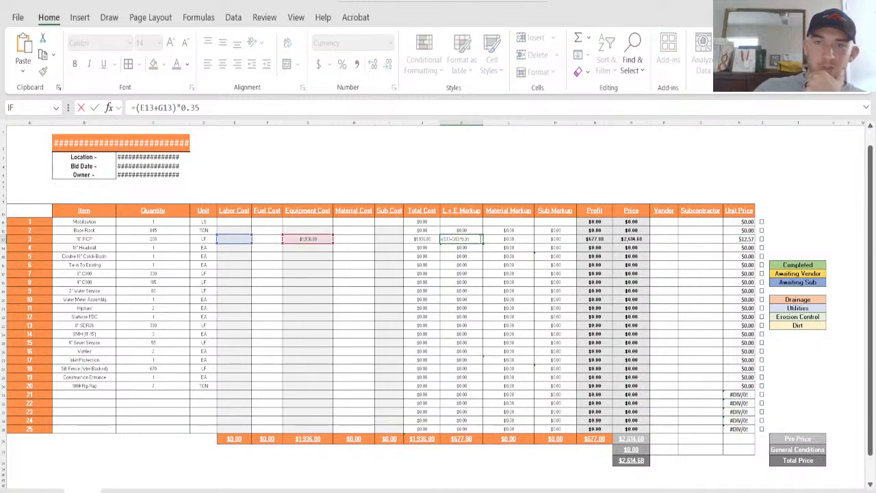
key("BackSpace")
type("5")
key("Return")
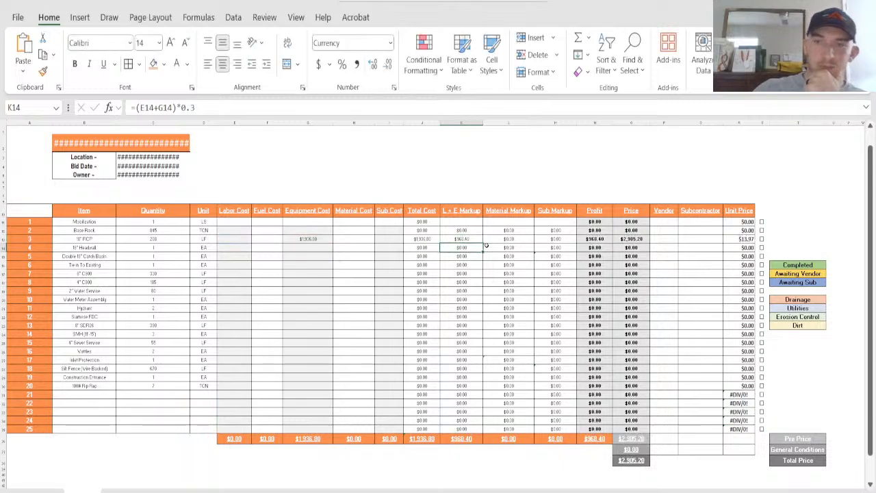
left_click(606, 240)
left_click(417, 241)
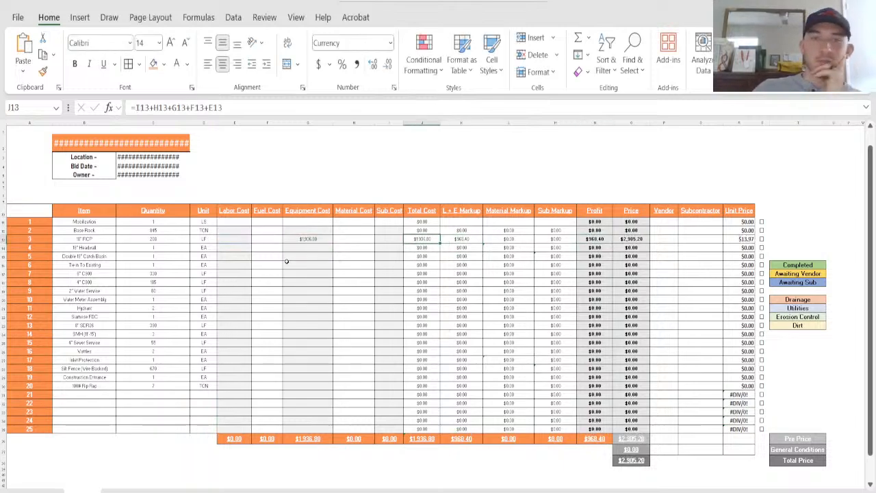
Step: Enter 9608 as item 3's material cost and check its unit price
left_click(339, 240)
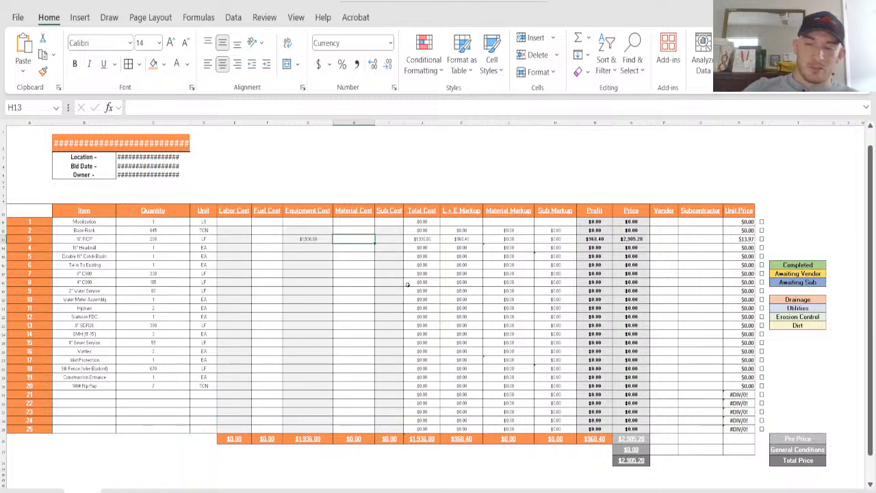
type("9608")
key("Return")
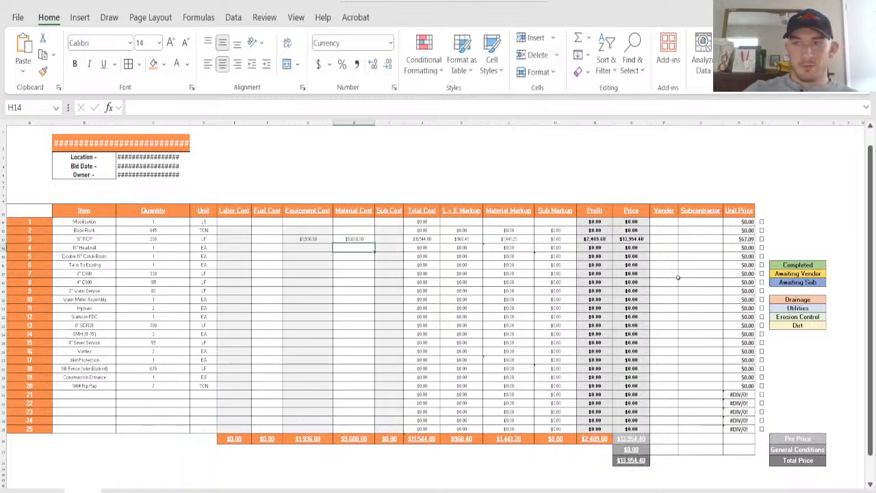
left_click(735, 247)
left_click(726, 239)
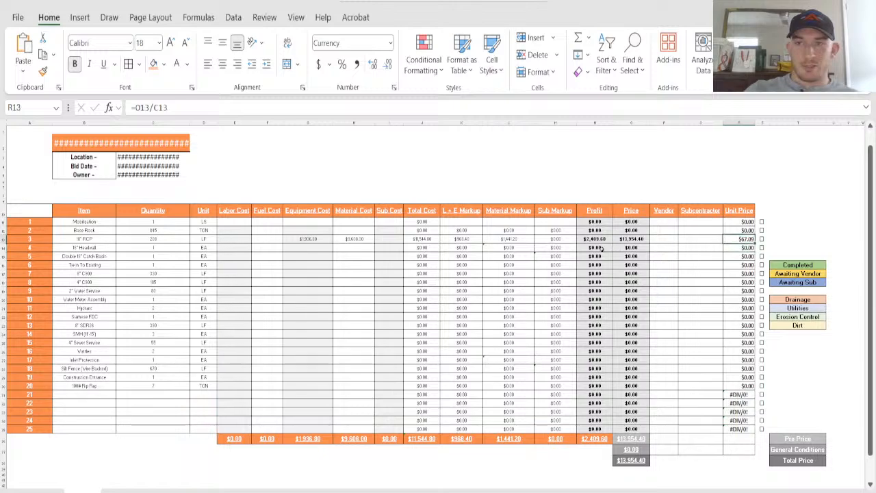
Step: Change the multiplier in item 3's Material Markup formula to 0.2 and compare the profit with the total cost
left_click(507, 239)
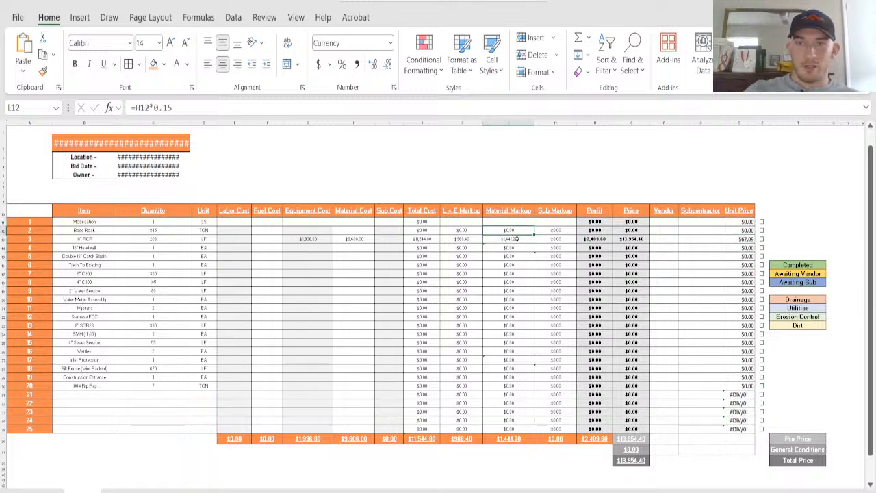
double_click(518, 239)
key("Return")
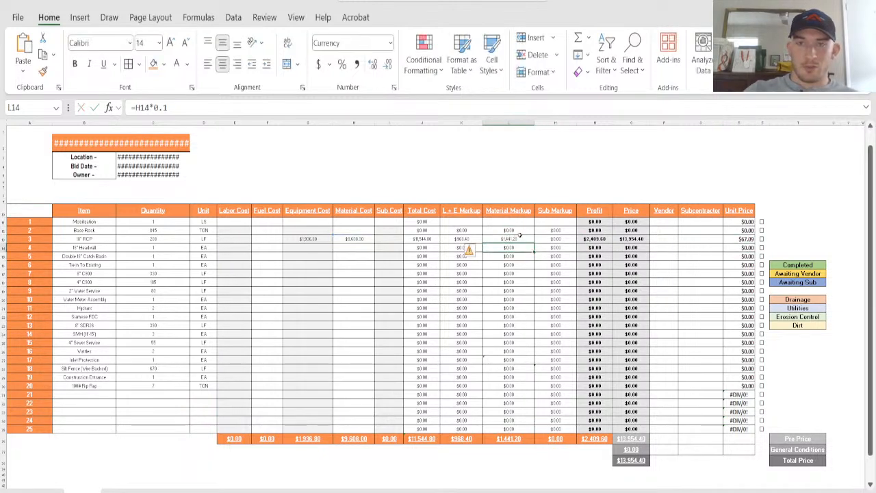
left_click(597, 239)
left_click(422, 239)
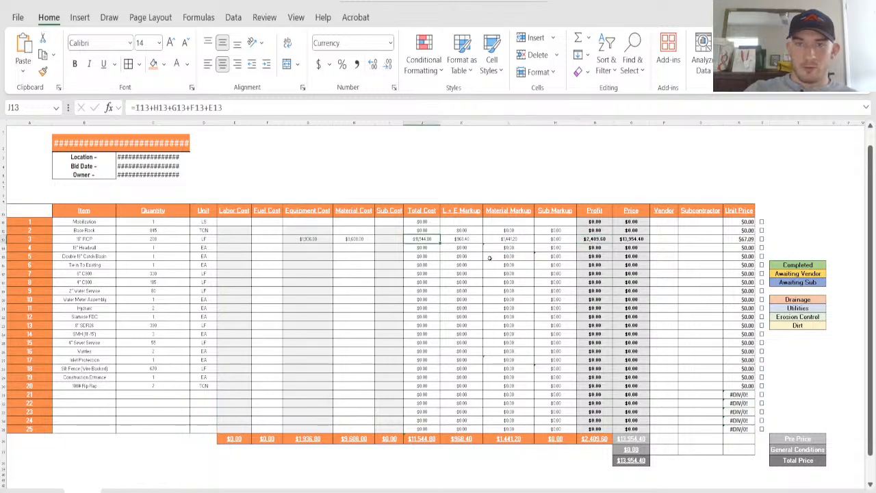
double_click(515, 238)
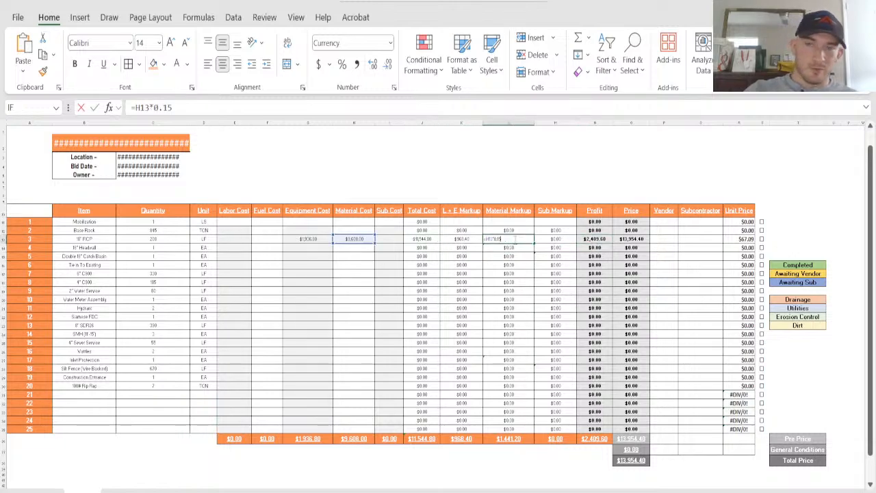
key("BackSpace")
key("BackSpace")
type("2")
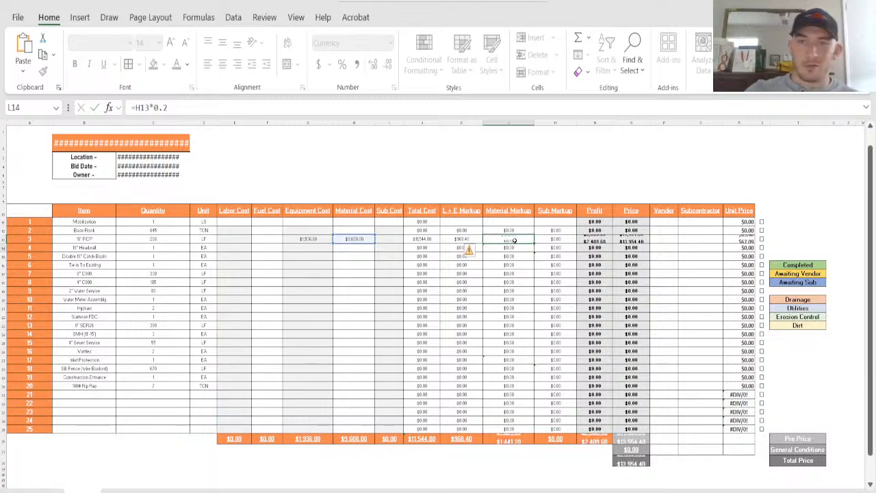
key("Return")
left_click(594, 240)
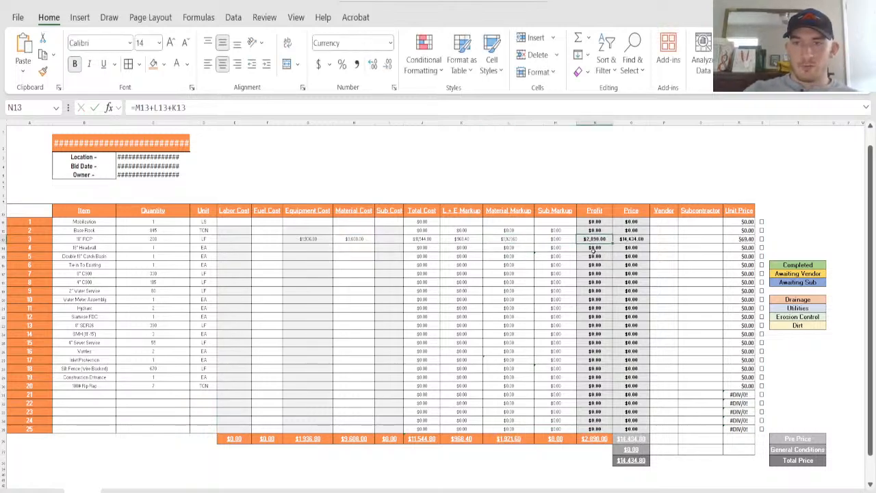
left_click(424, 239)
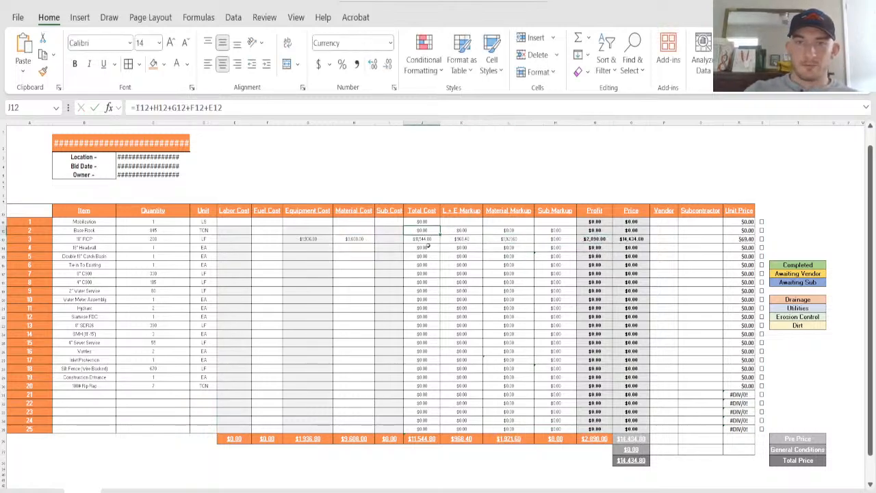
double_click(424, 239)
left_click_drag(425, 242, 424, 247)
left_click(520, 236)
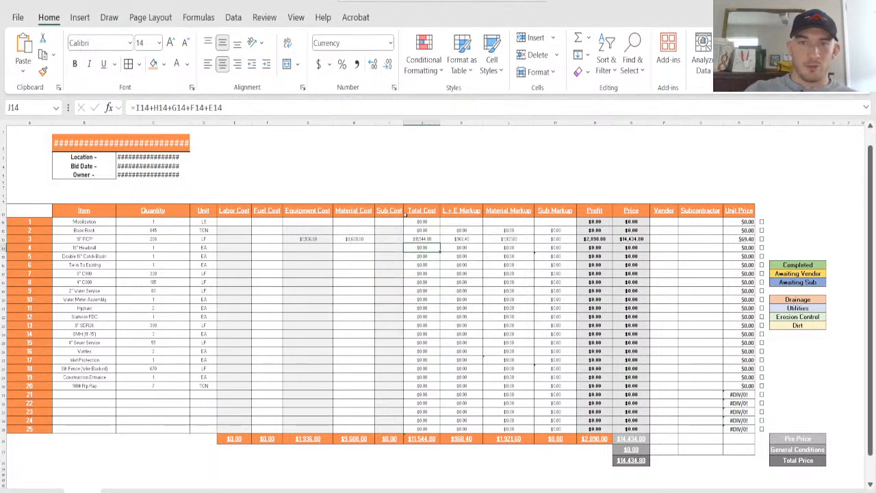
Step: Change the multiplier in item 3's L + E Markup formula to 0.75
left_click(466, 239)
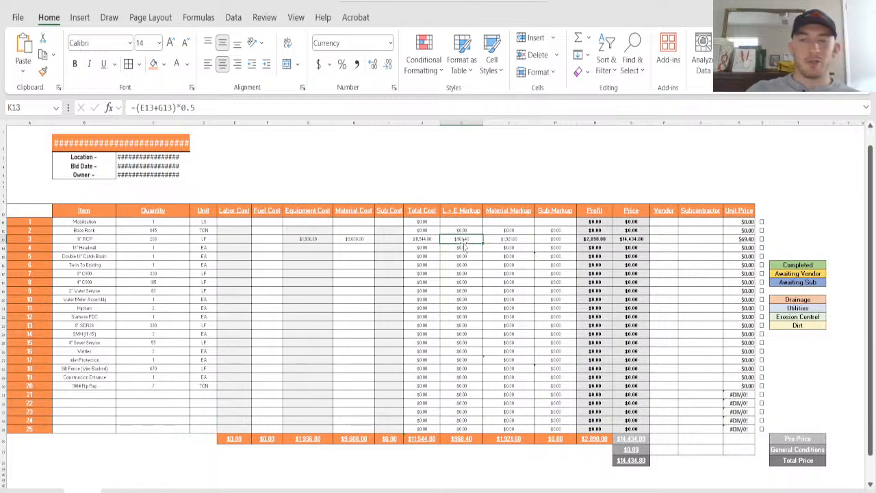
double_click(465, 240)
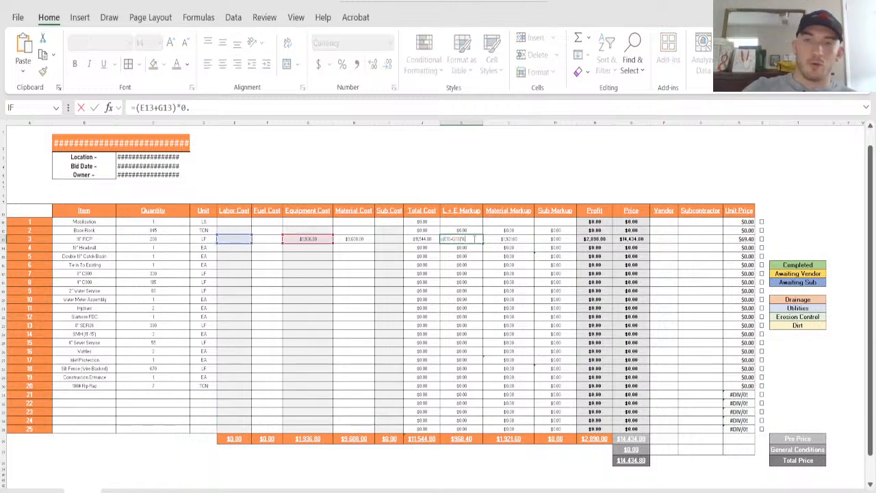
key("Return")
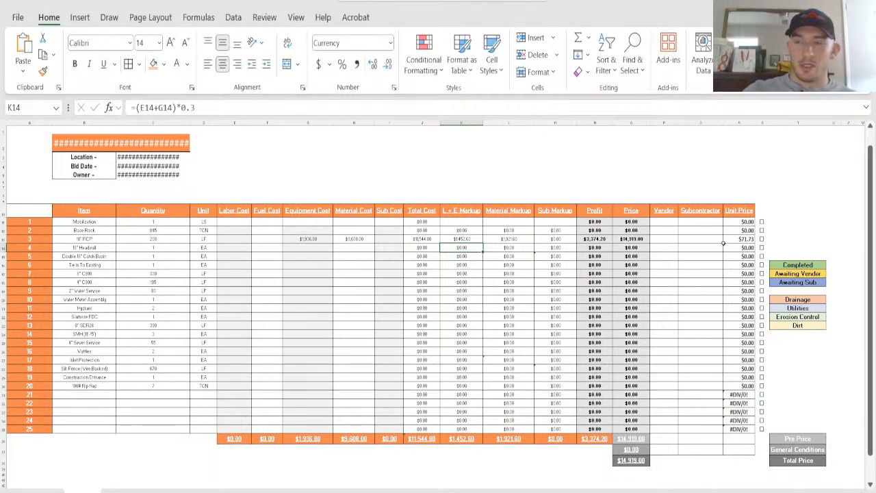
Step: Review item 3's unit price, L + E markup, profit, price and total cost
left_click(740, 232)
left_click(491, 241)
left_click(464, 241)
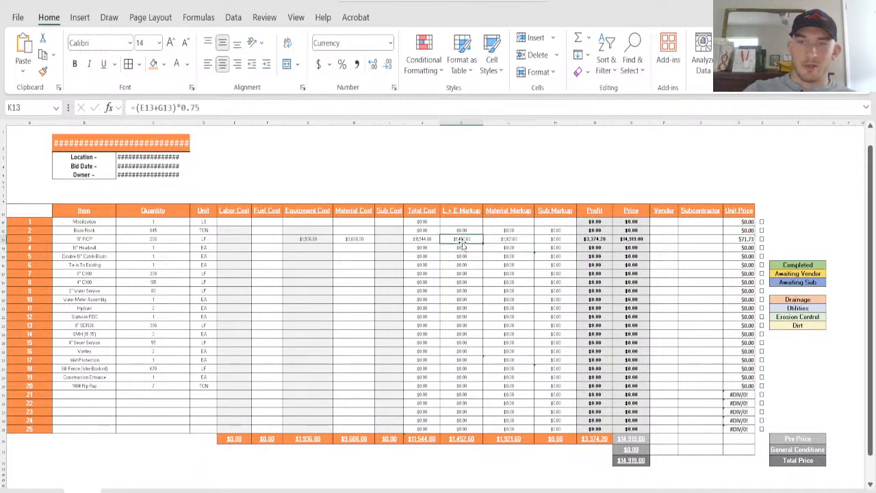
left_click(606, 239)
left_click(634, 240)
left_click(585, 240)
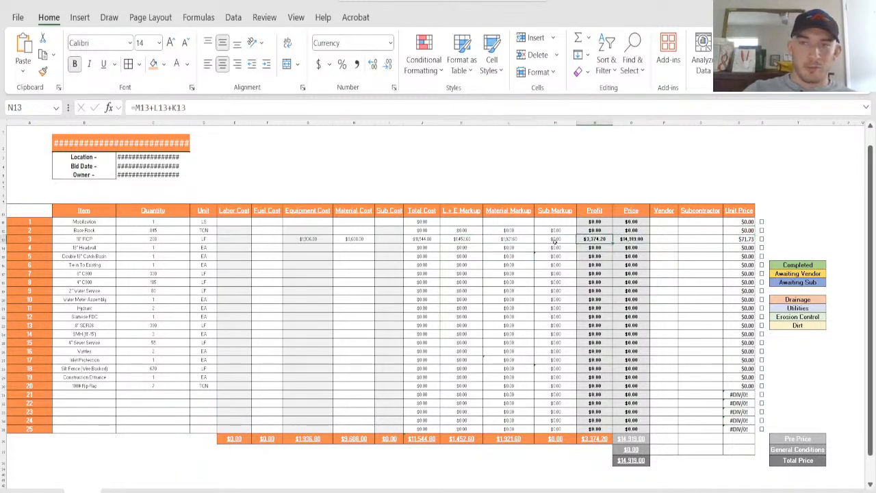
left_click(428, 240)
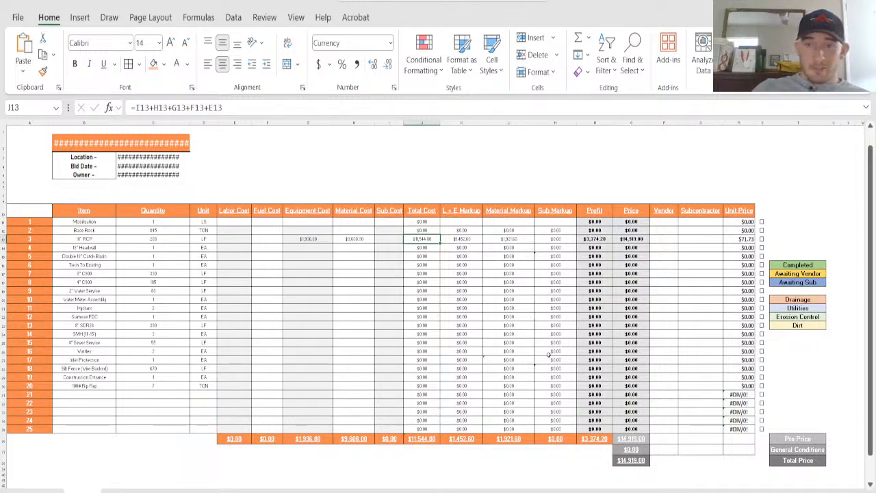
Step: On the General Conditions sheet, enter 1500 for Staking, 1500 for Testing and 250 for Port-a-Potty
left_click(163, 490)
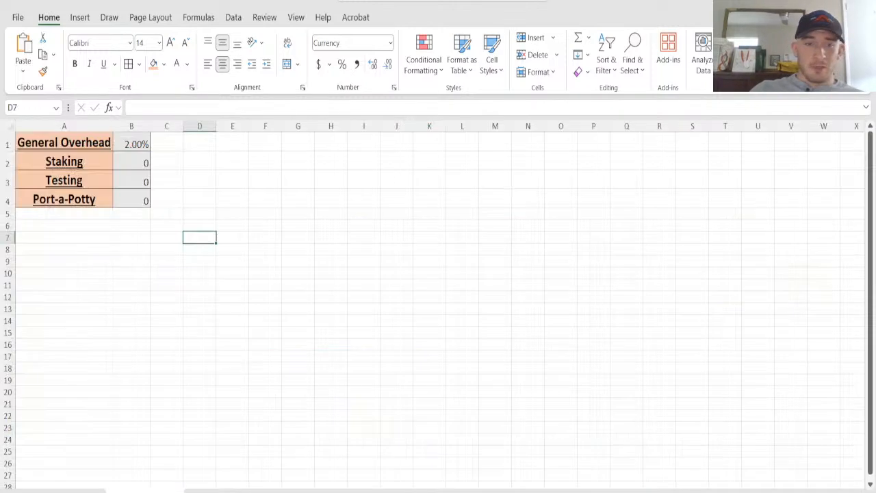
left_click(139, 146)
left_click(139, 161)
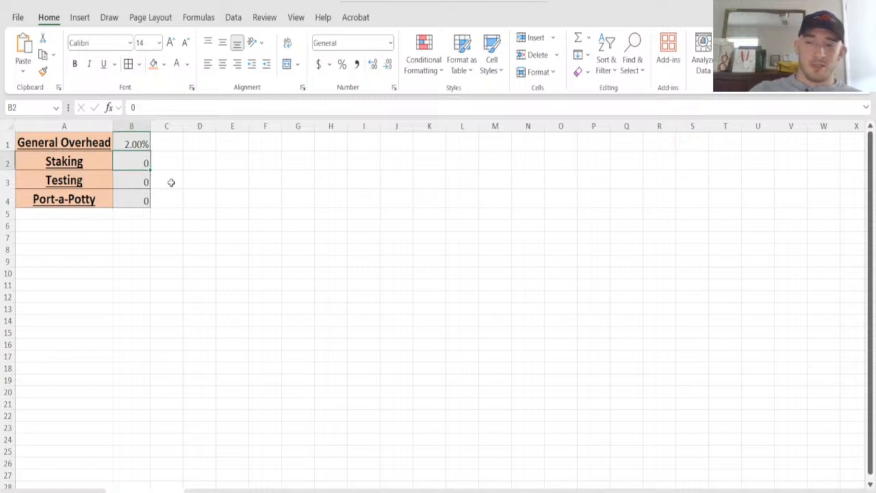
type("1500")
key("Return")
type("1500")
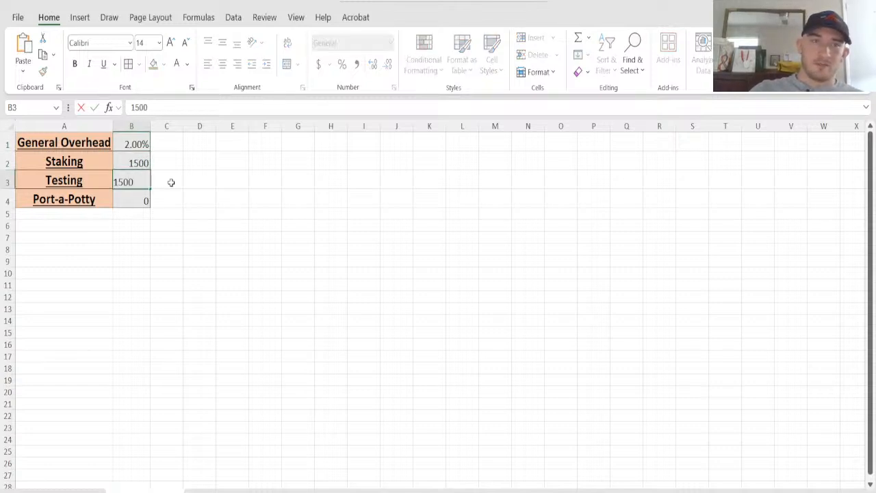
key("Return")
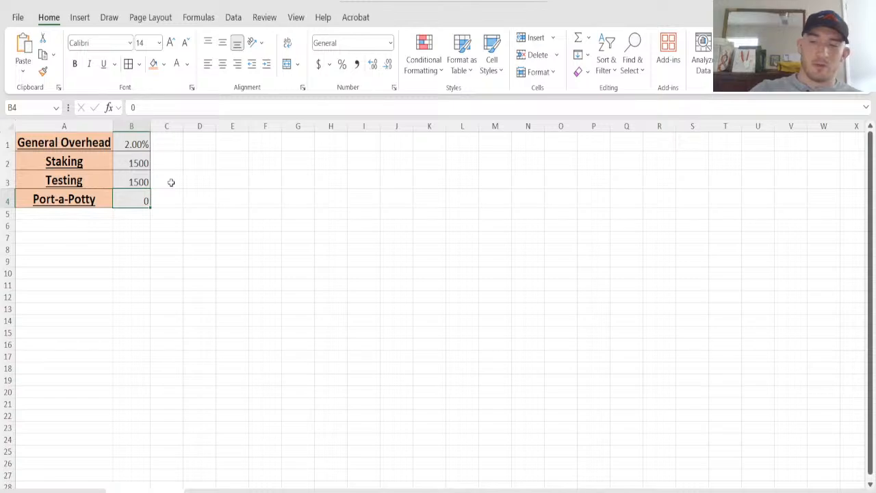
type("250")
key("Return")
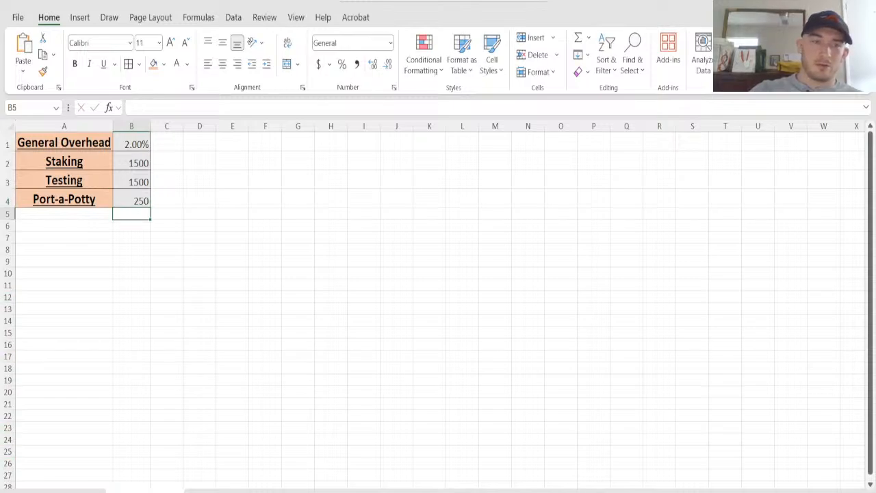
Step: Return to the bid sheet and inspect the General Conditions and Total Price formulas below the Price column
left_click(83, 490)
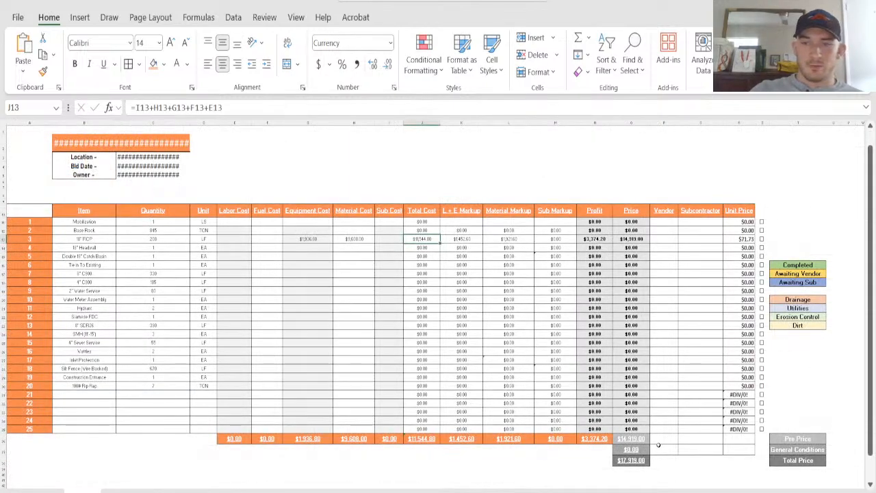
left_click(627, 467)
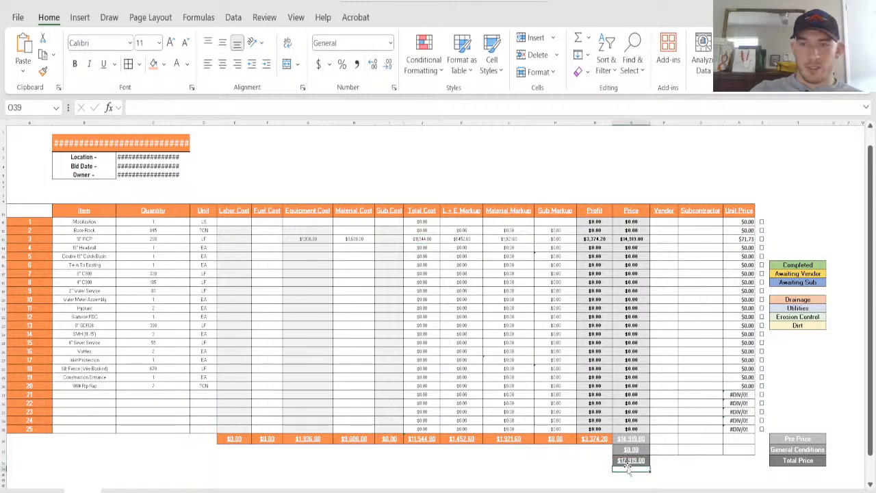
left_click(631, 459)
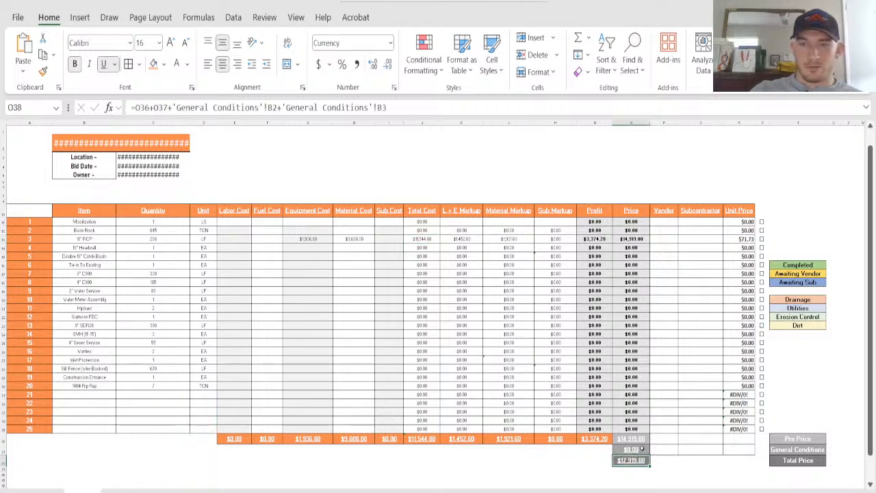
left_click(641, 448)
left_click(643, 459)
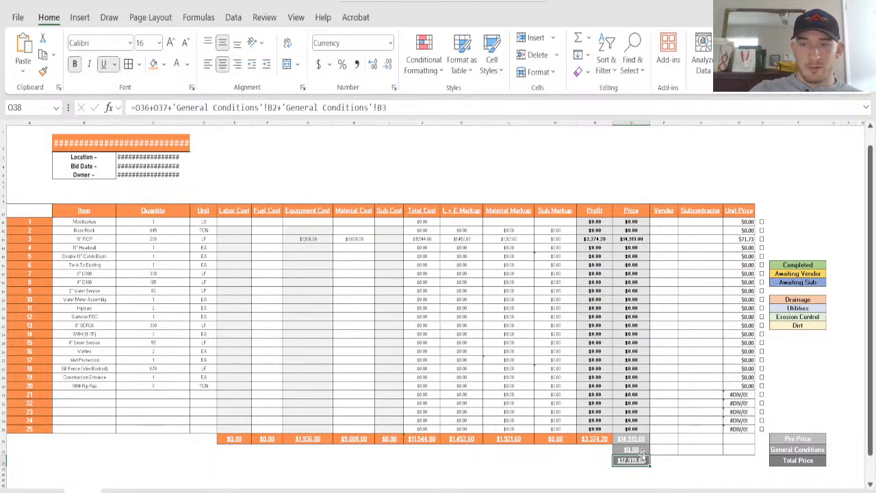
Step: Inspect the General Conditions amount's formula directly above the Total Price
left_click(643, 452)
double_click(643, 452)
key("Return")
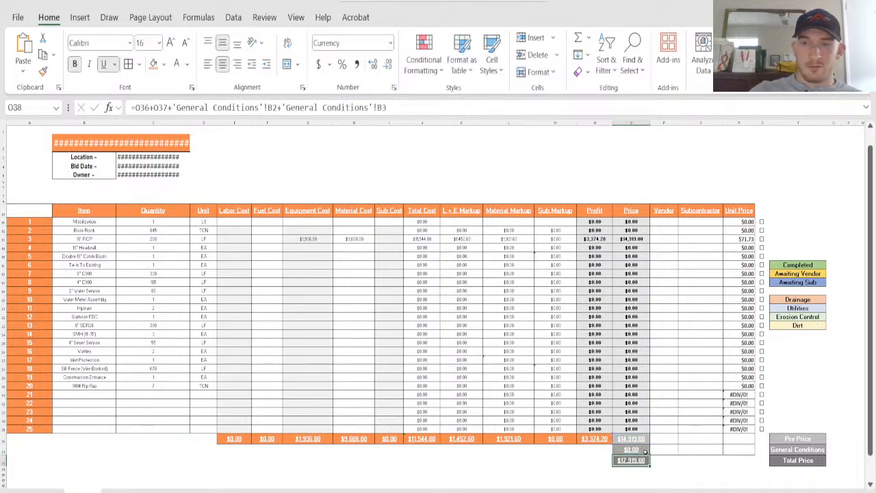
Step: Set Port-a-Potty, Testing and Staking to 0 on the General Conditions sheet, and return to the bid sheet
left_click(152, 490)
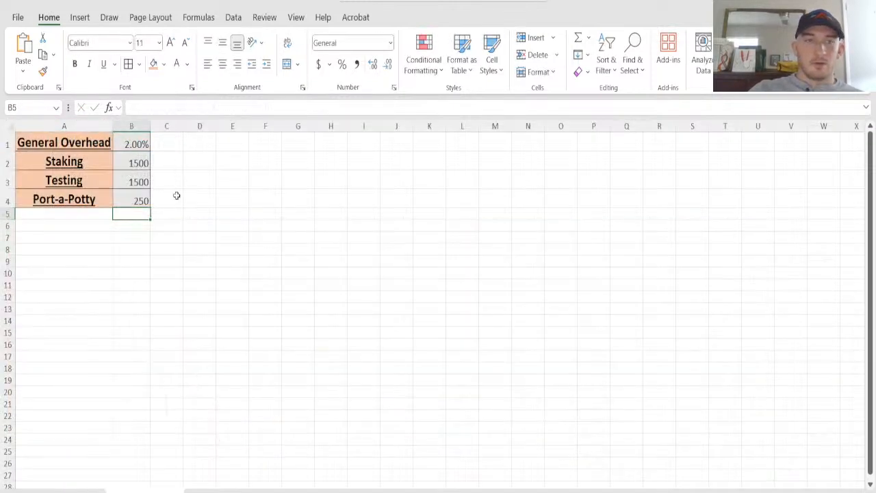
left_click(132, 201)
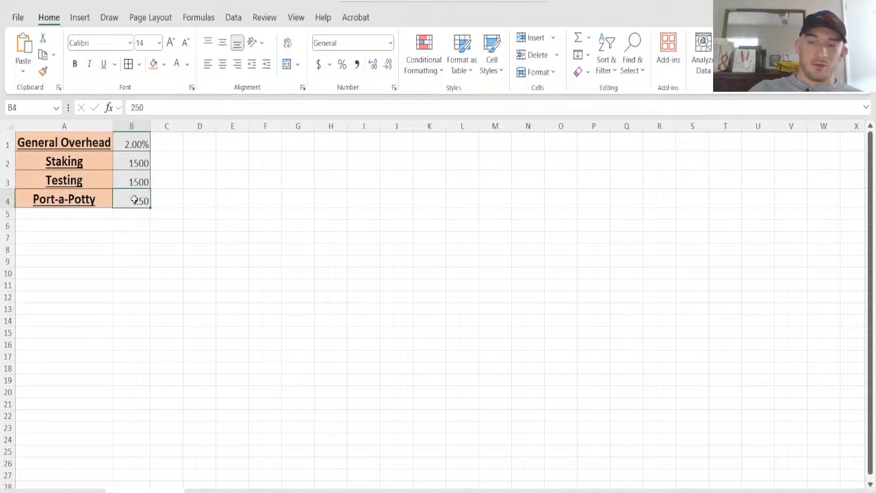
type("0")
key("ctrl+Return")
key("Up")
type("..")
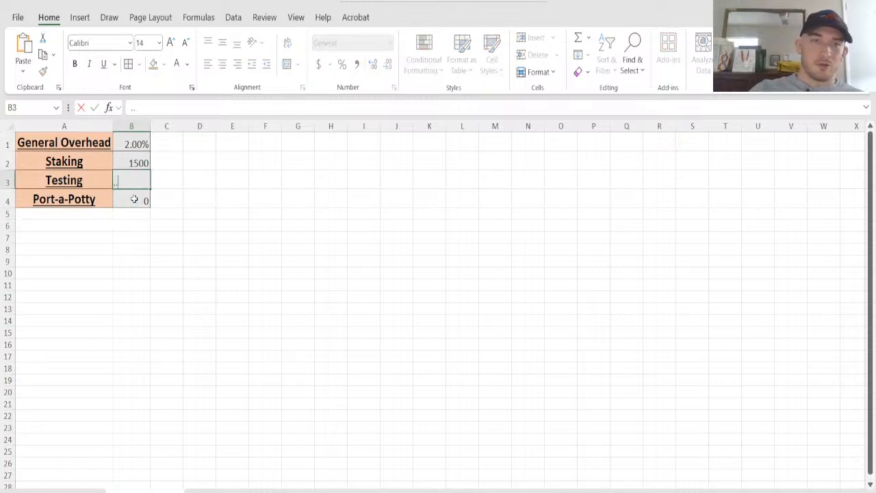
key("Up")
type("0")
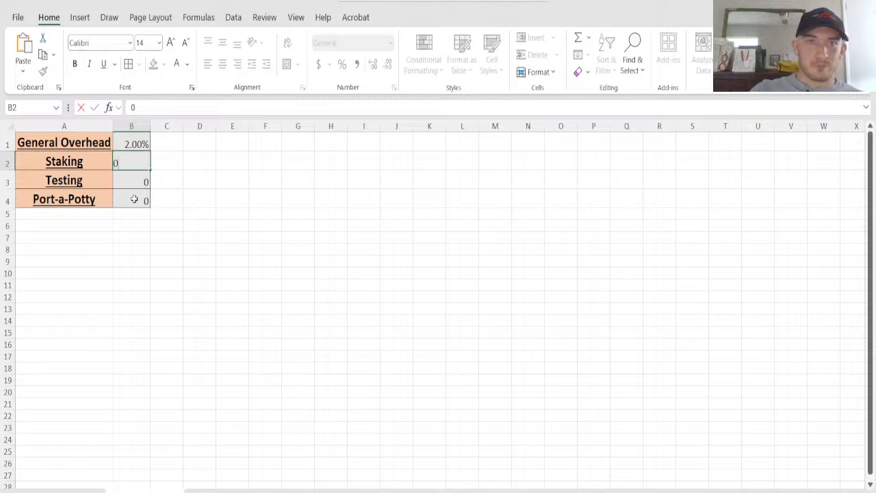
left_click(134, 199)
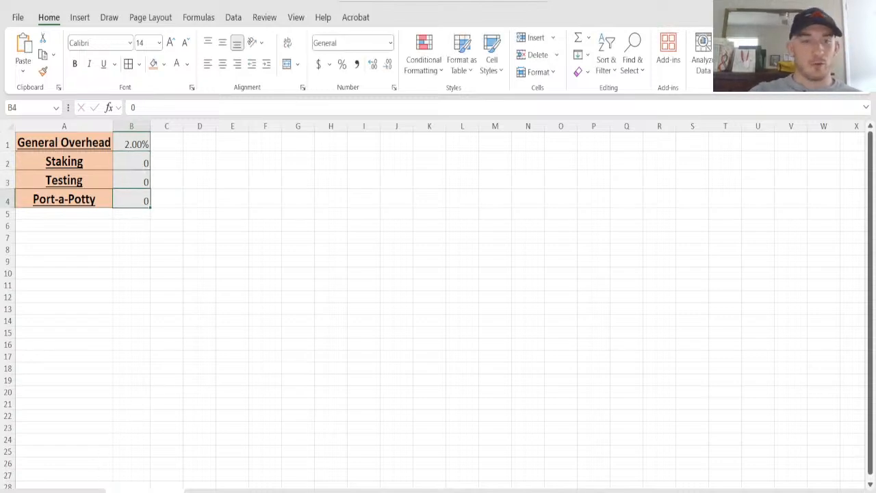
left_click(84, 490)
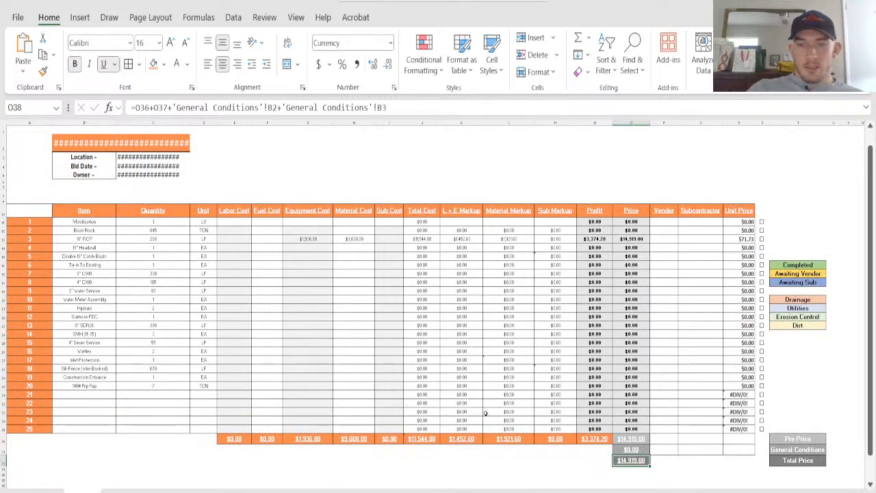
Step: Switch to the grading plan PDF in Acrobat and zoom out to 50% to view the overall site layout
left_click(562, 491)
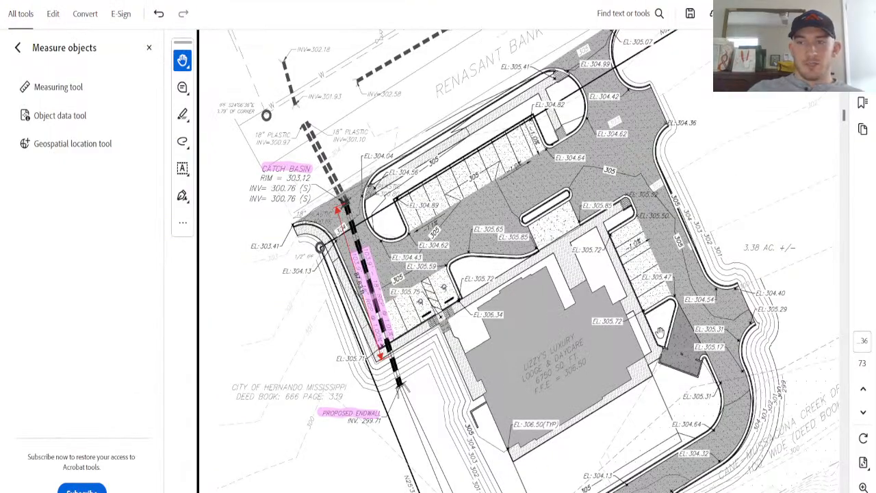
scroll(659, 332, "up", 2)
left_click(863, 492)
left_click(863, 491)
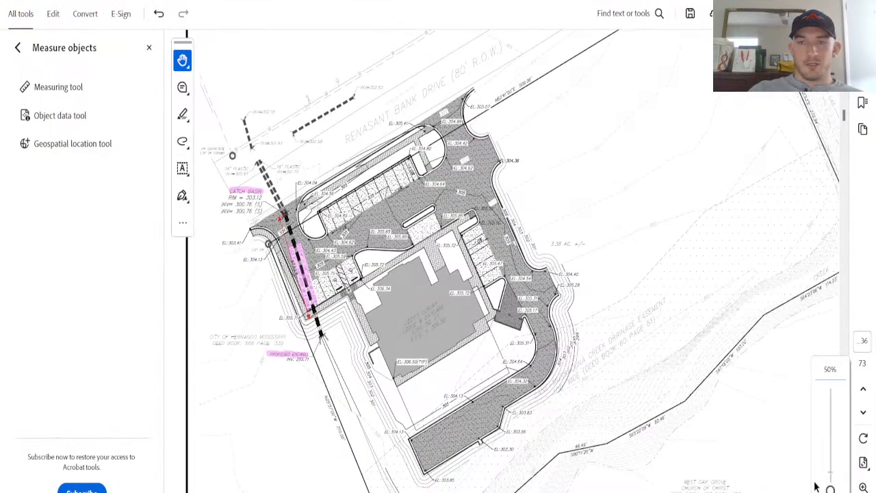